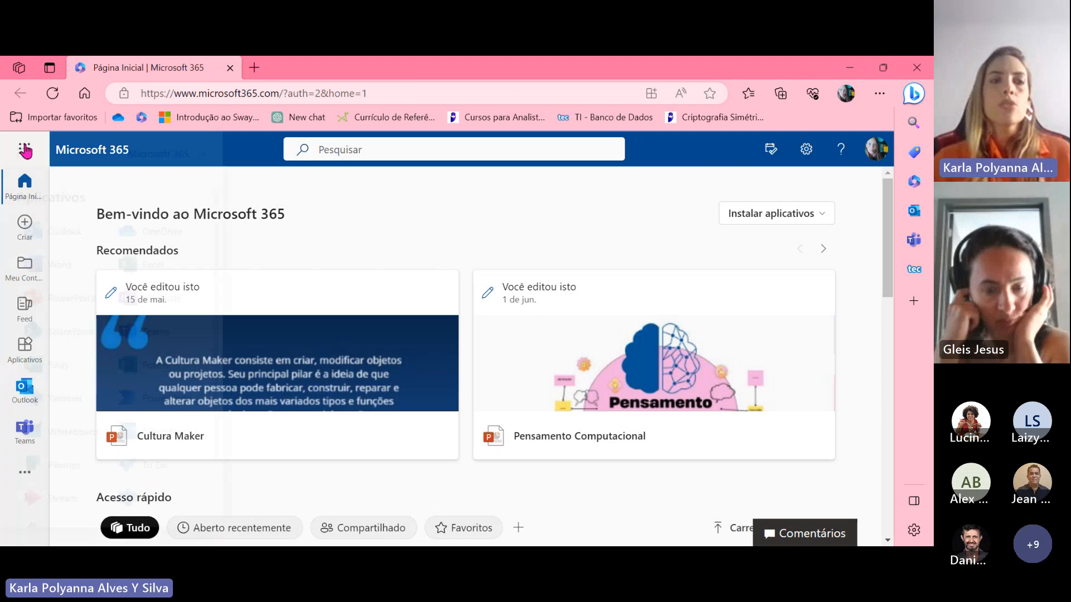
Open Sway from the Microsoft 365 app launcher and close the Microsoft 365 home page tab
click(25, 149)
scroll(165, 303, down, 2)
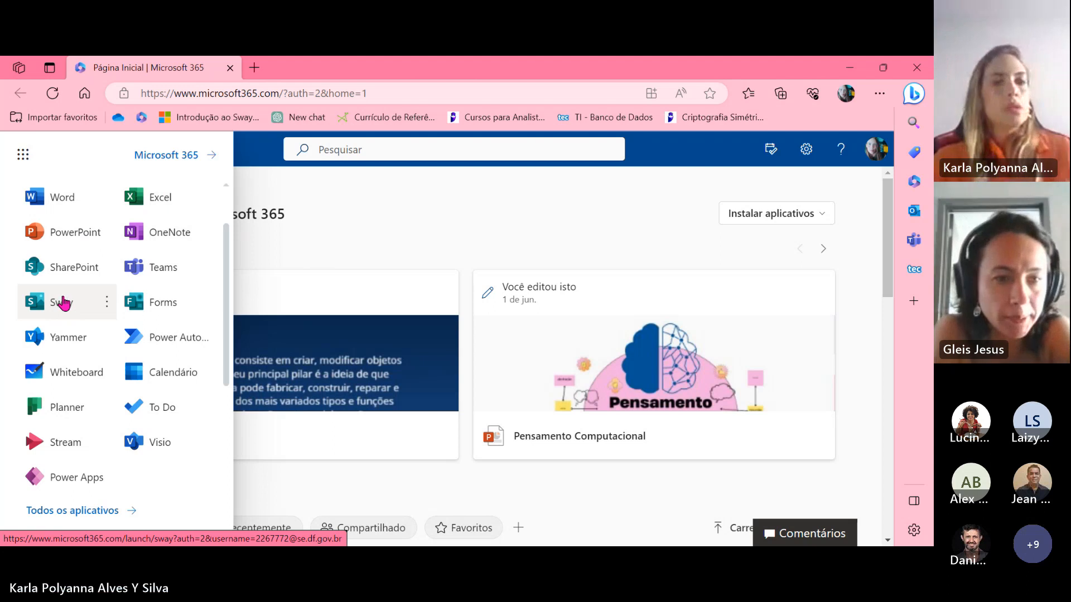
click(62, 303)
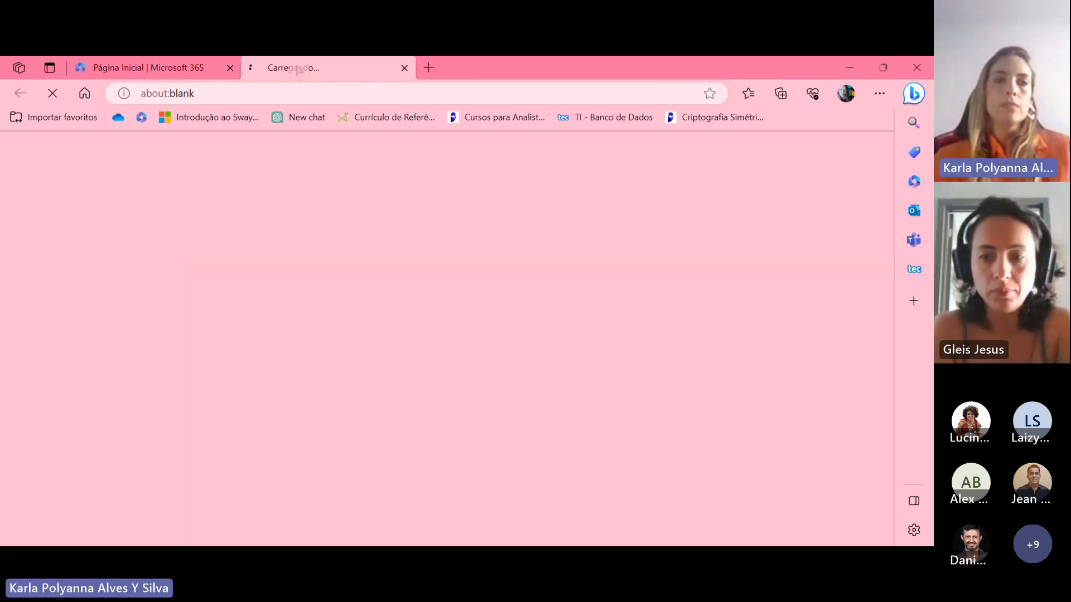
click(230, 68)
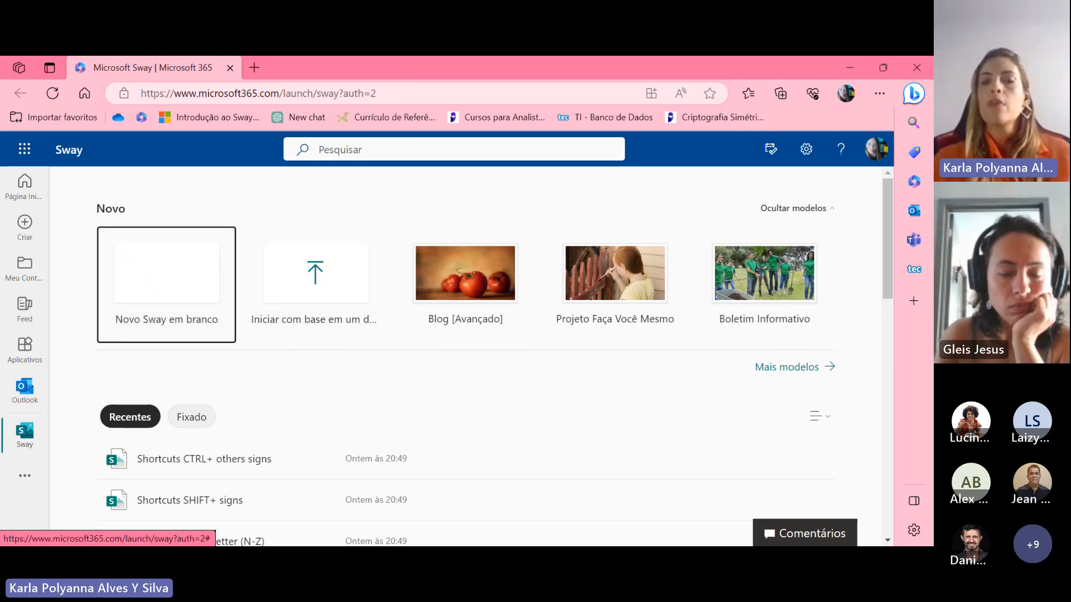
key(alt+Tab)
key(alt+Tab)
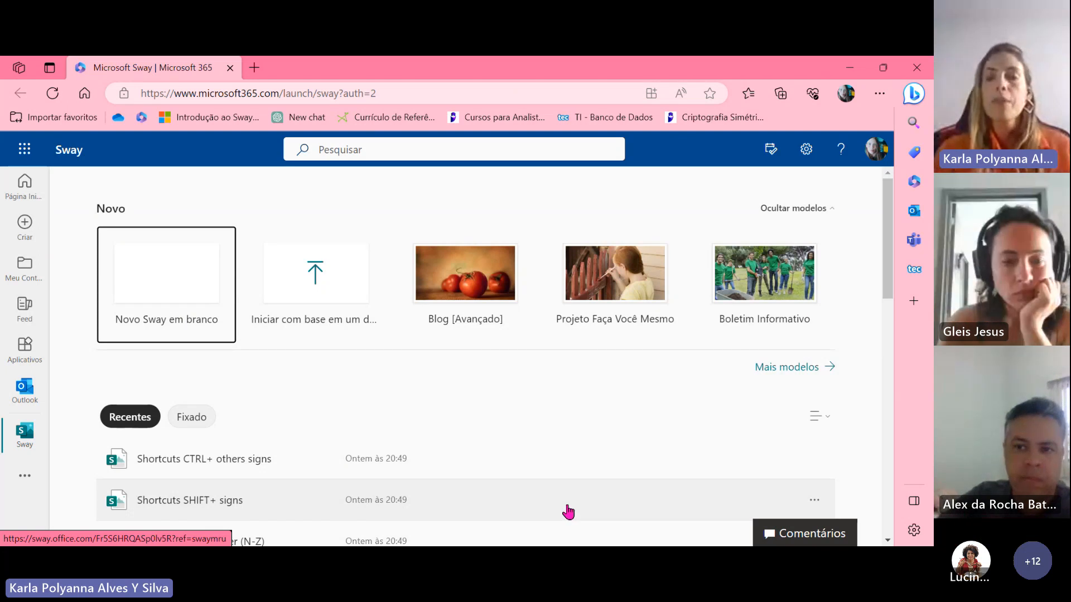
Open the full Sway template gallery and preview the Portfólio [Colagem de Fotos] template
click(784, 369)
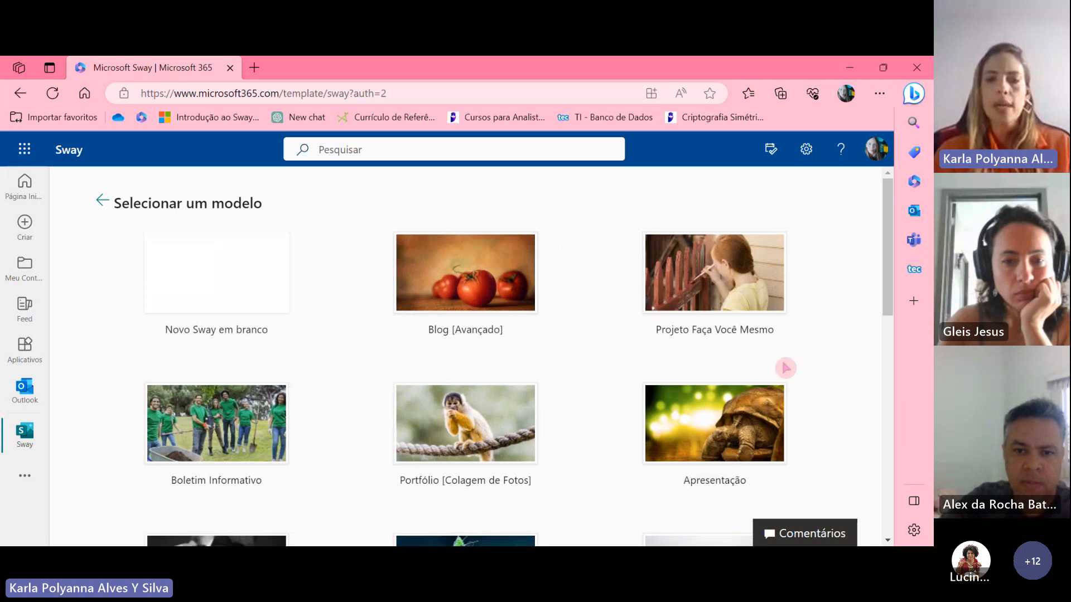
scroll(785, 368, down, 3)
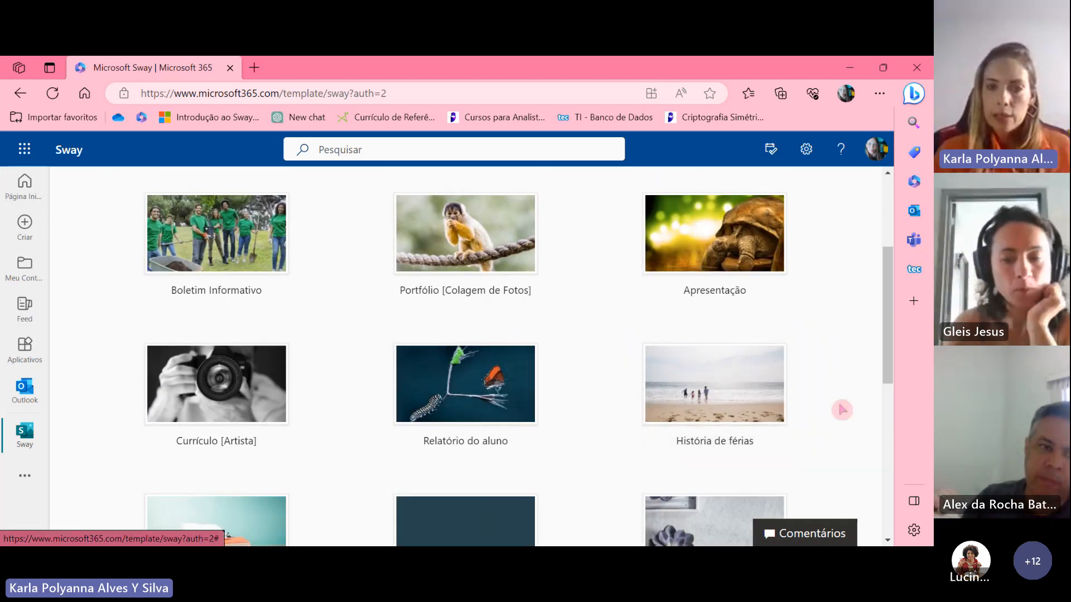
click(467, 226)
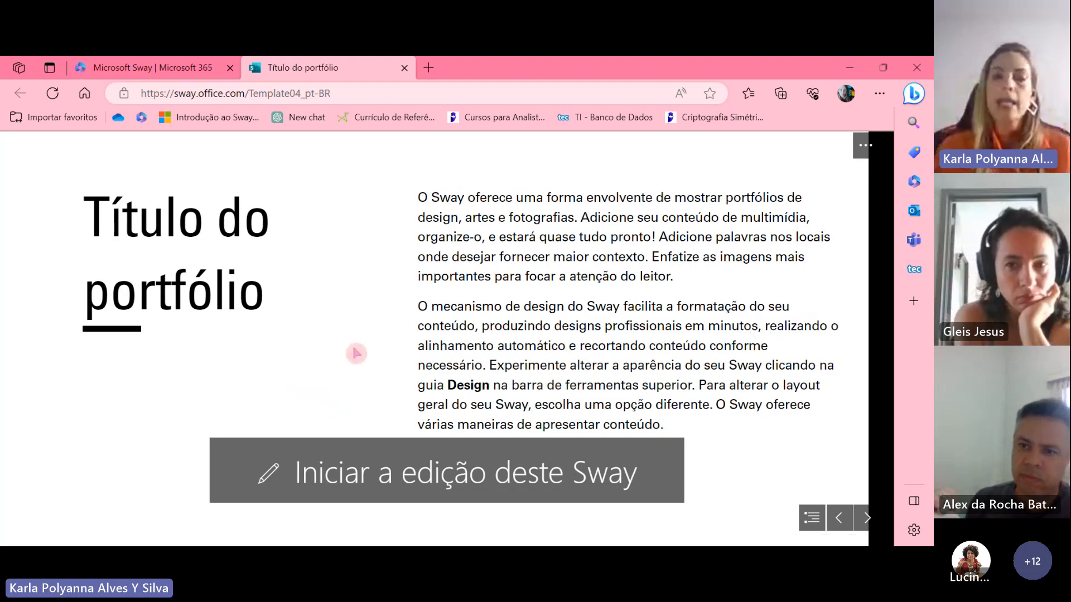
Review the portfolio template's section overview and page through its content past Seção 2, closing the preview at the end
click(809, 519)
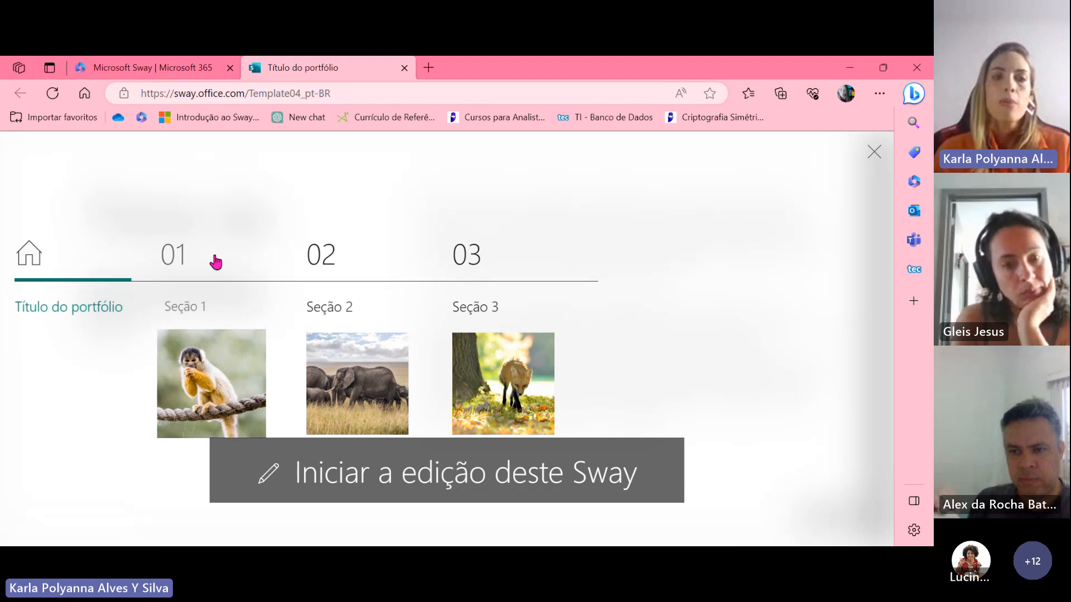
click(873, 154)
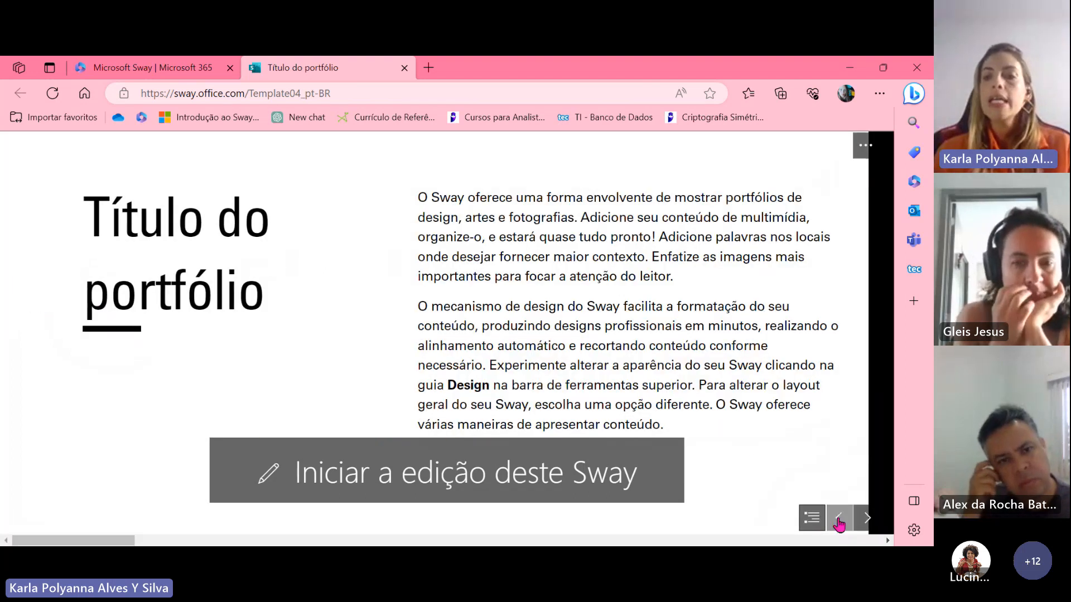
click(872, 518)
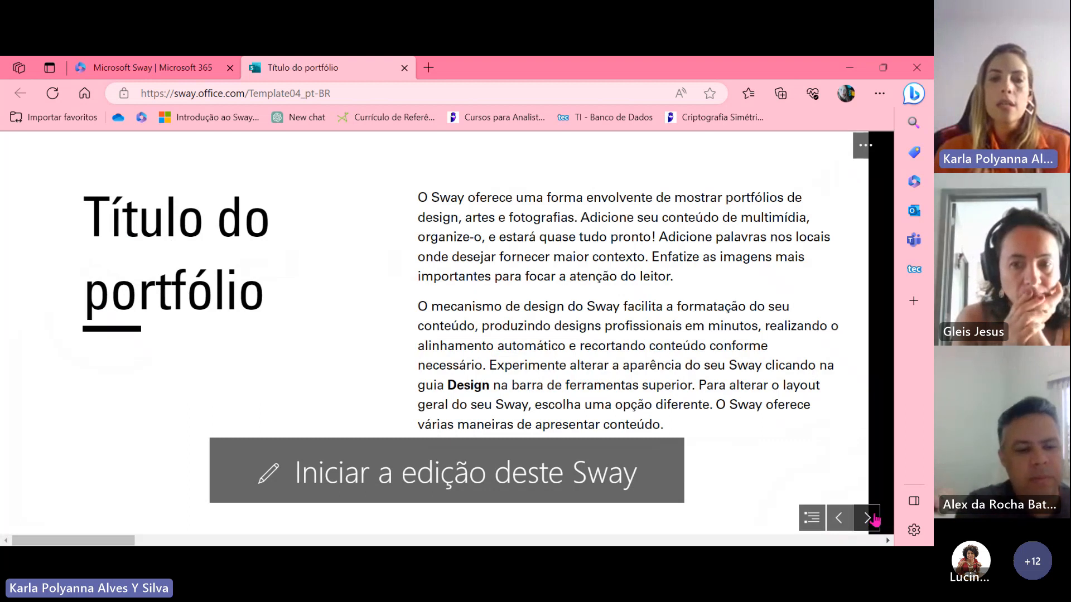
click(873, 519)
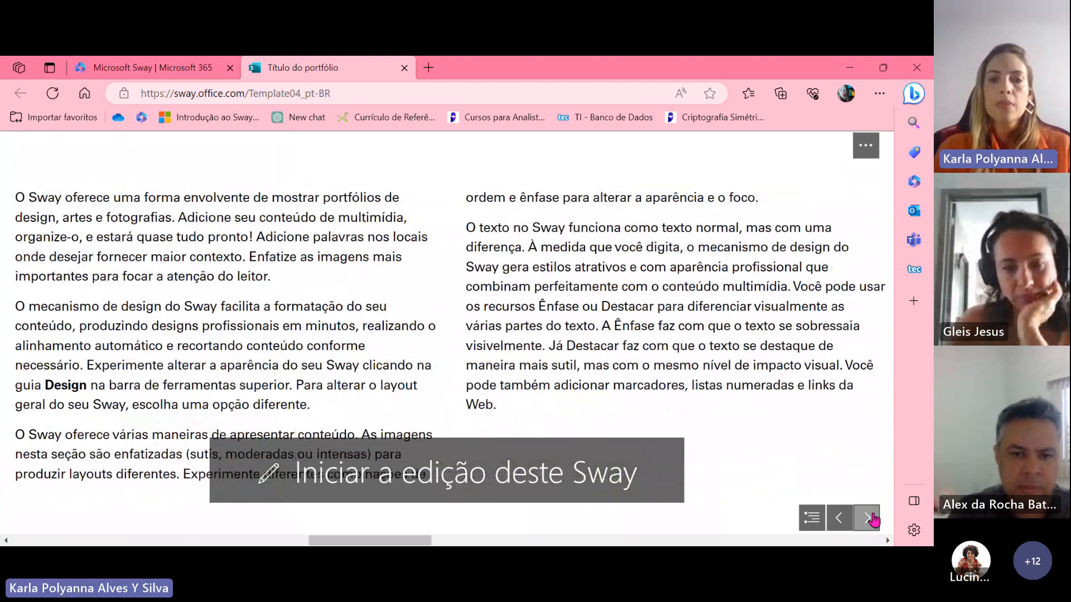
click(872, 519)
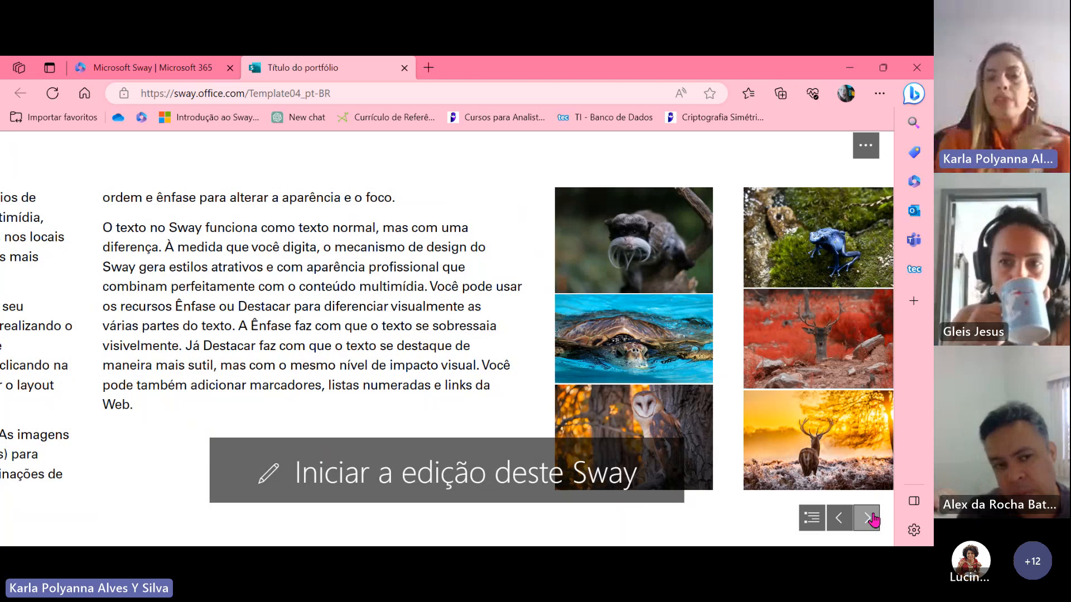
click(868, 518)
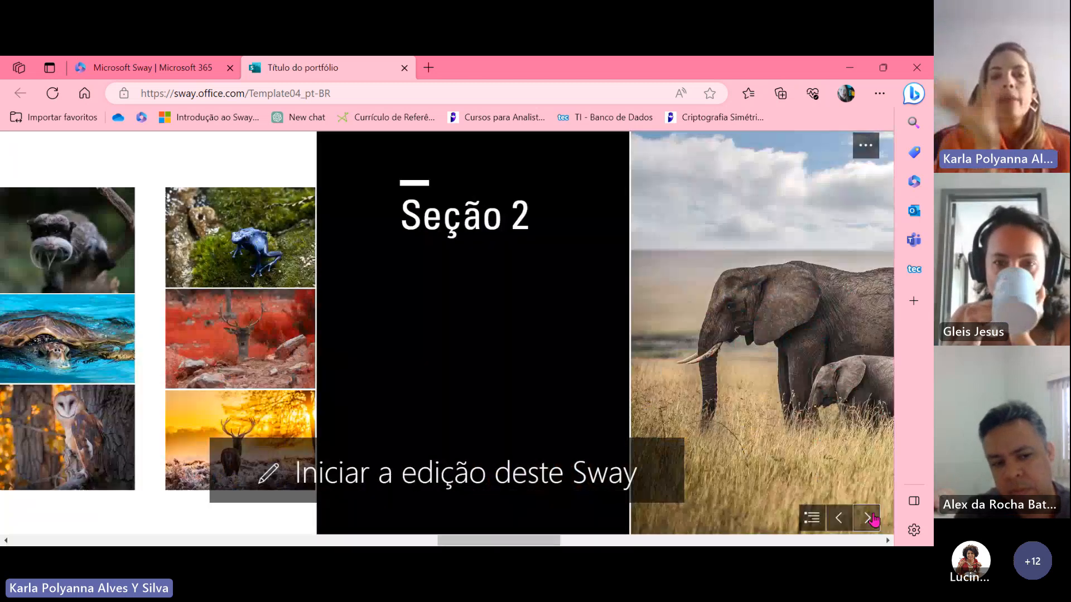
click(868, 518)
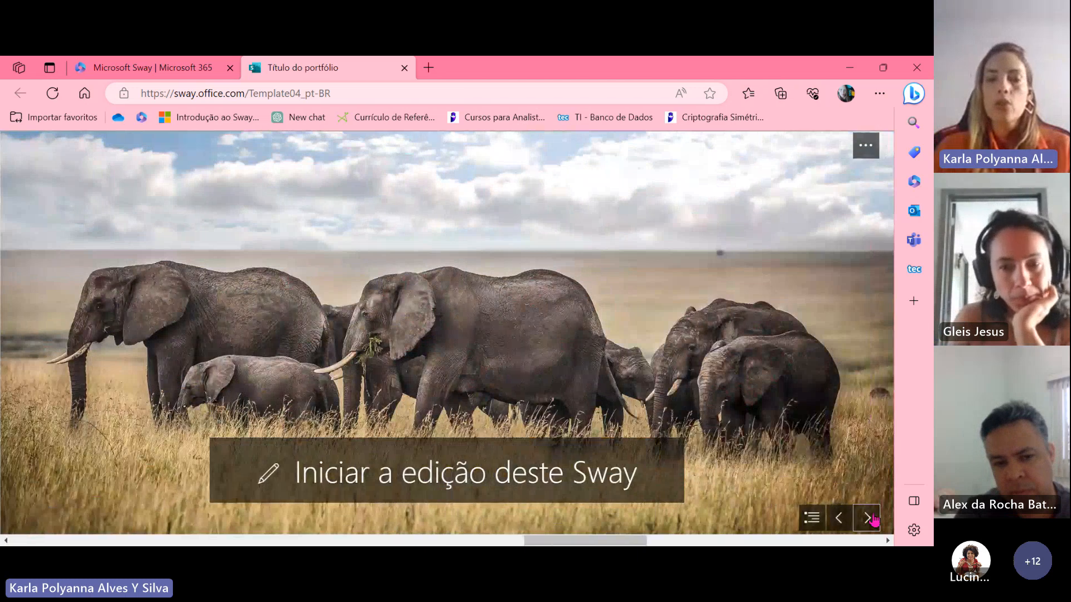
click(870, 519)
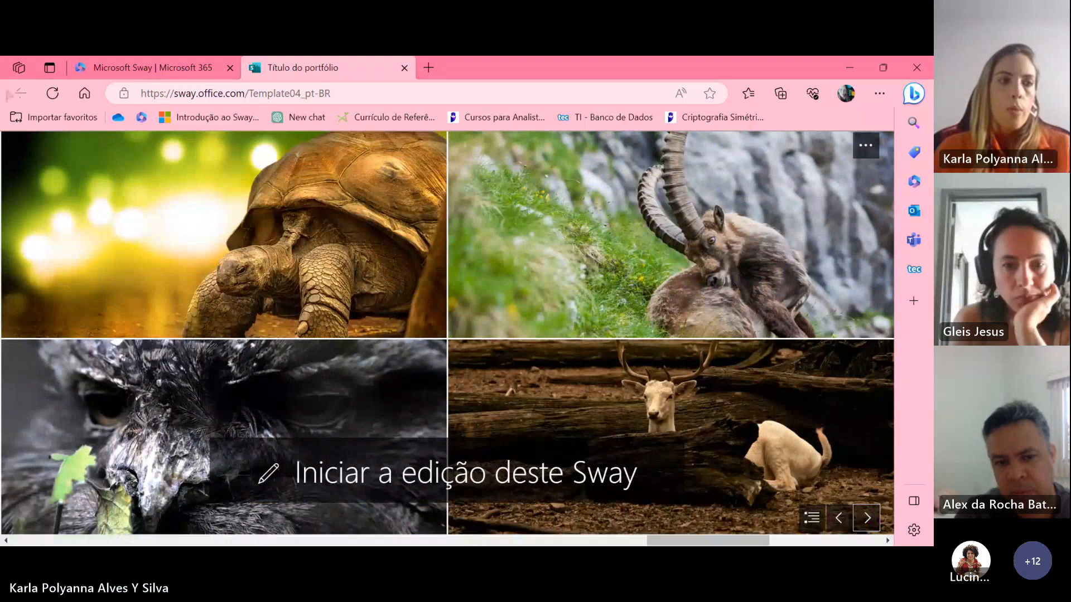
click(405, 68)
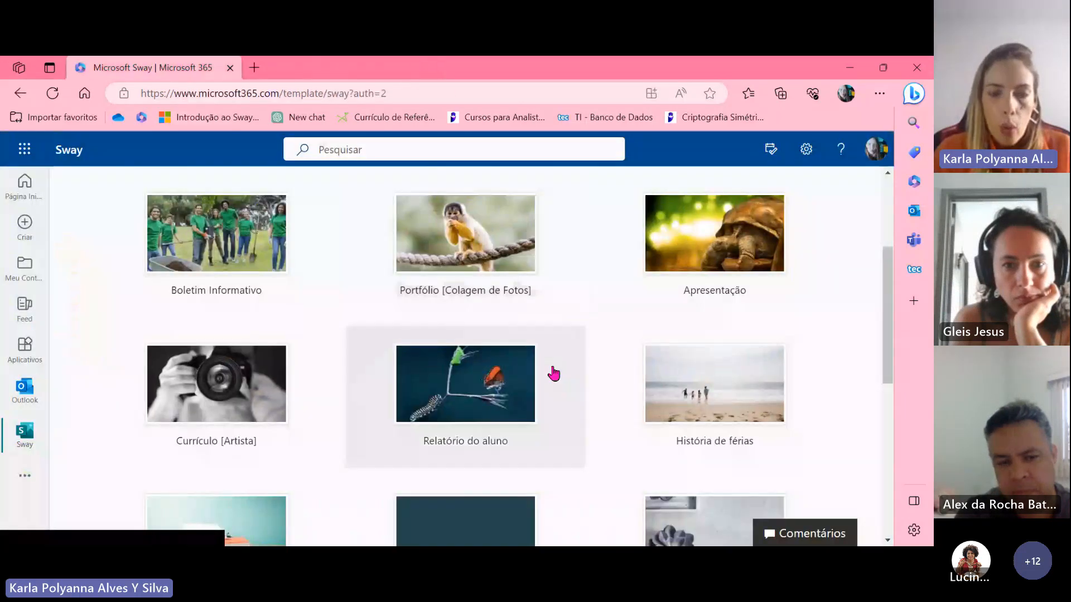
Preview the Boletim Informativo template from its title down to the Fale conosco section and close it
scroll(552, 373, down, 1)
scroll(553, 373, up, 1)
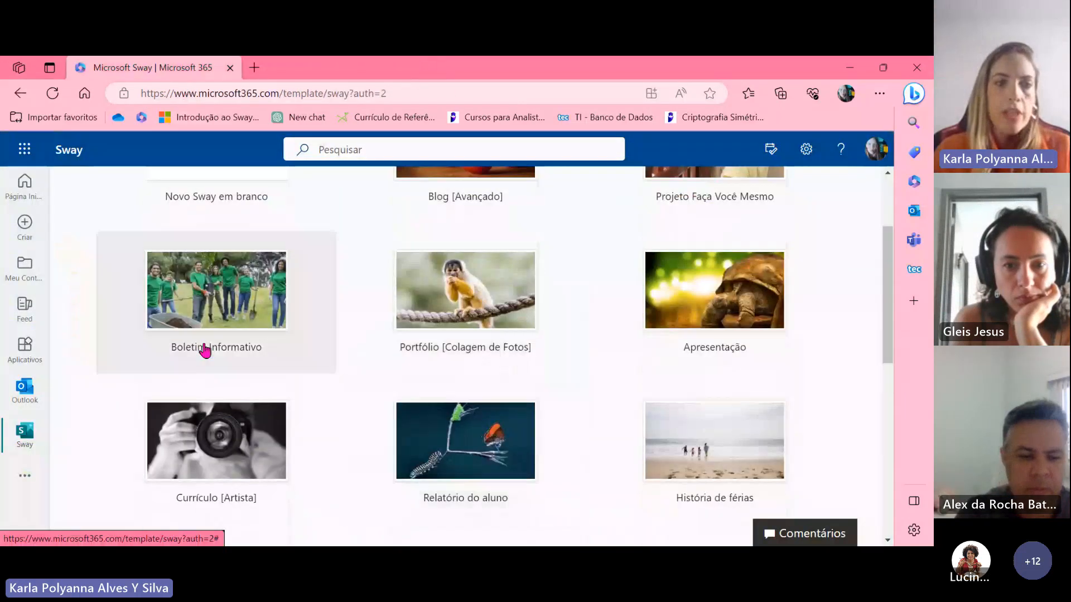
click(204, 308)
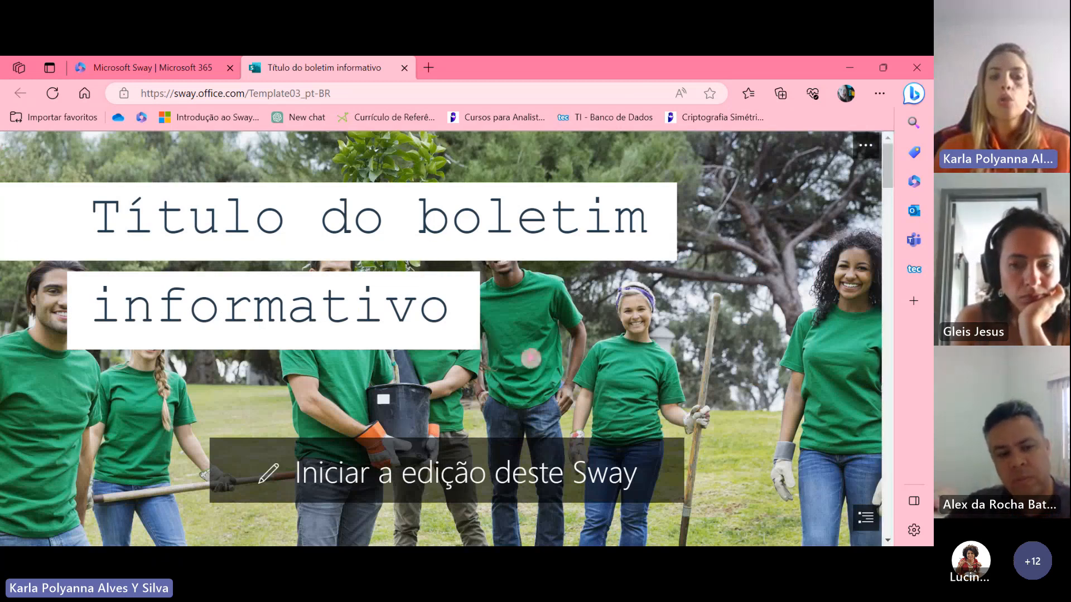
scroll(708, 352, down, 5)
scroll(708, 351, down, 3)
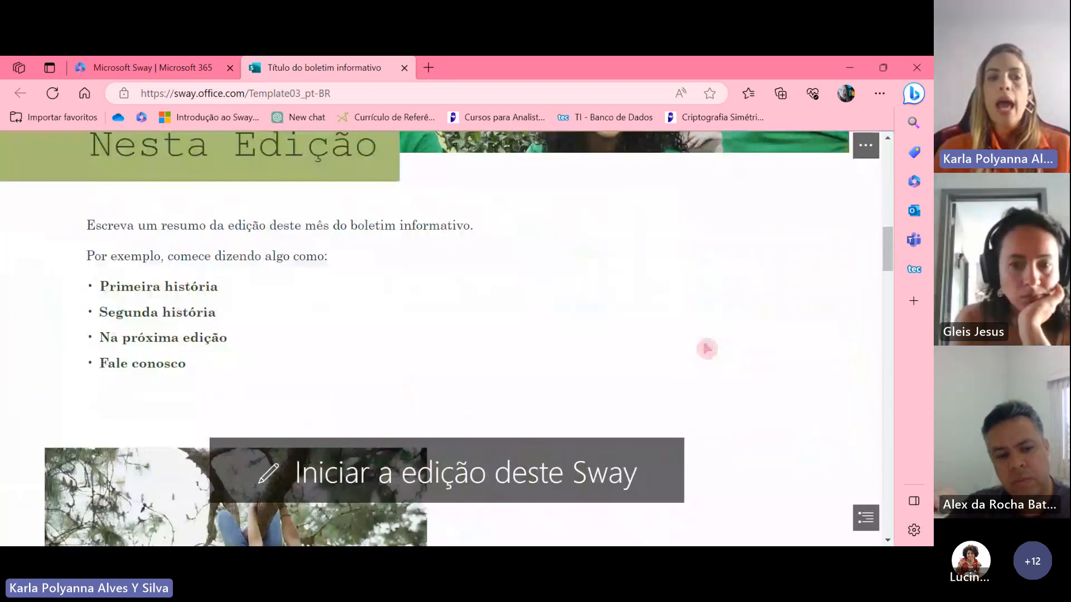
mouse_move(888, 259)
mouse_down()
mouse_move(887, 244)
mouse_move(888, 261)
mouse_up()
scroll(674, 306, down, 5)
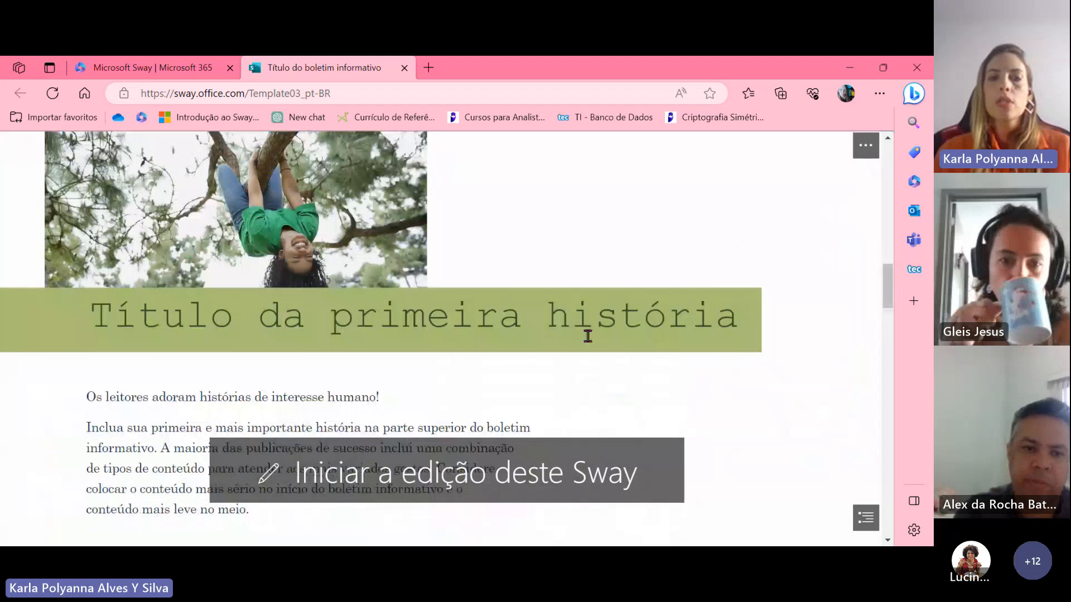
drag(888, 300, 883, 515)
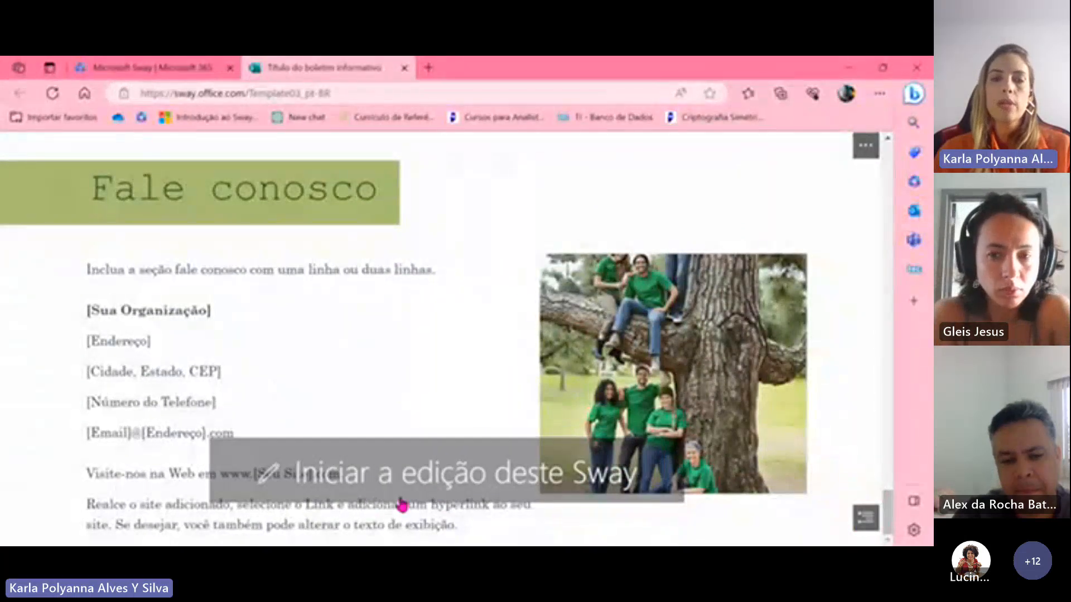
click(404, 68)
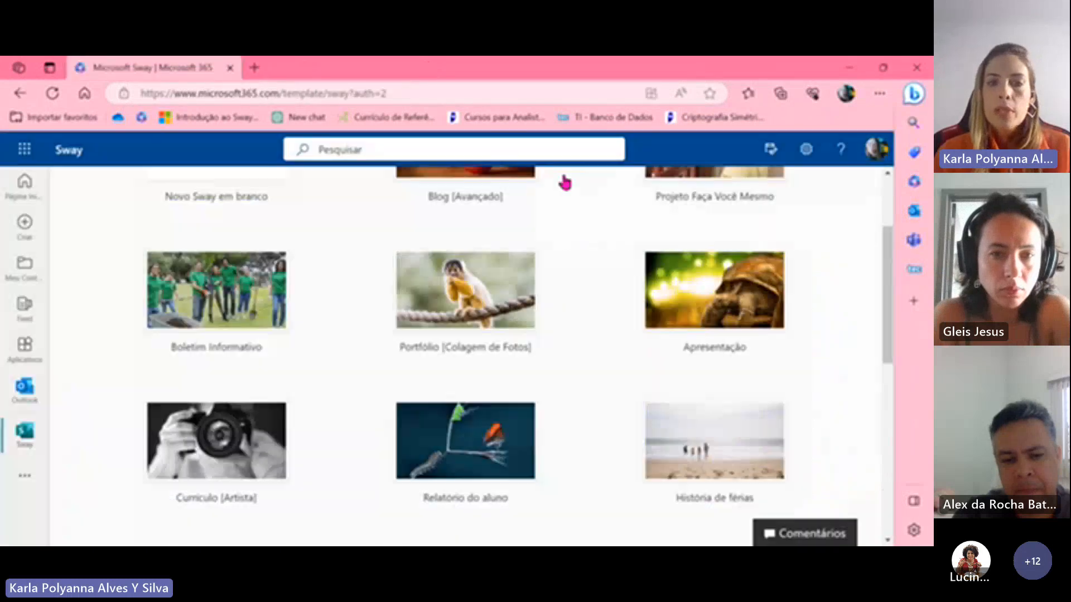
Browse the remaining templates, preview História de férias from its title to the final food photos, and close it
scroll(586, 334, down, 3)
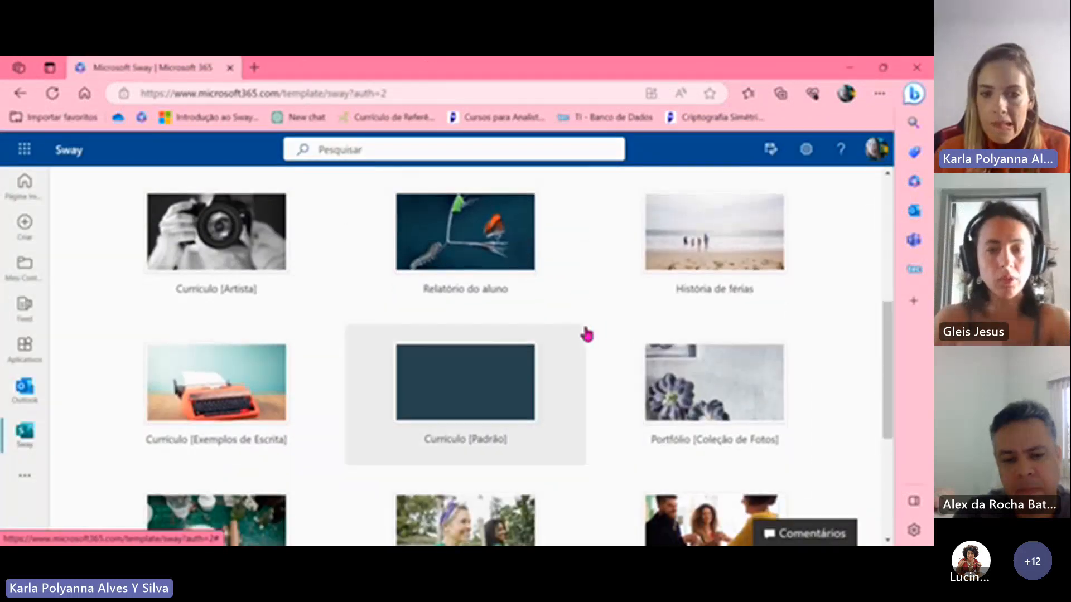
scroll(587, 335, down, 3)
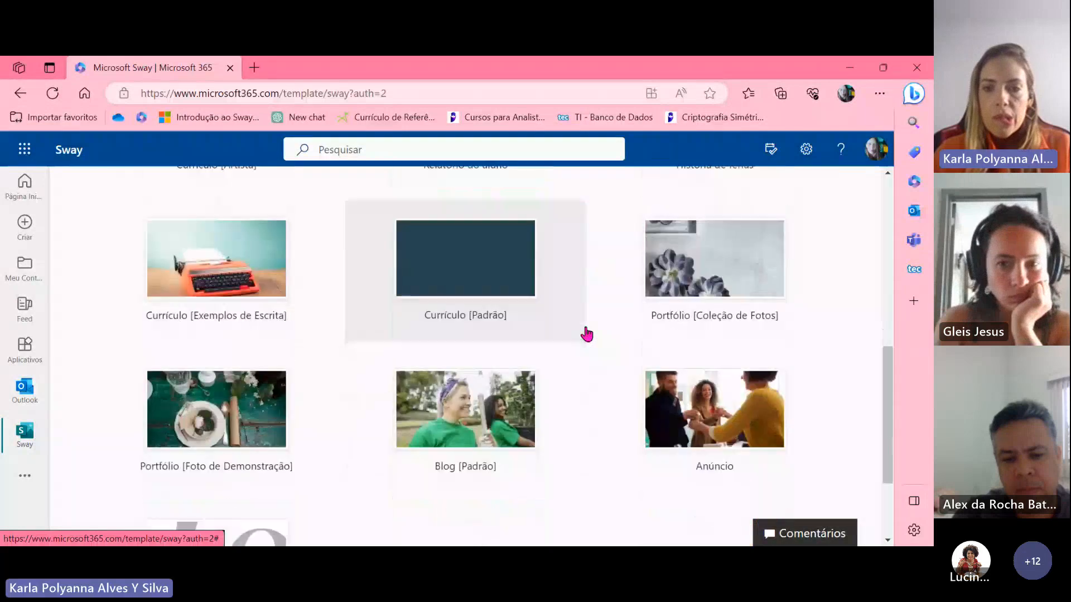
scroll(587, 334, up, 3)
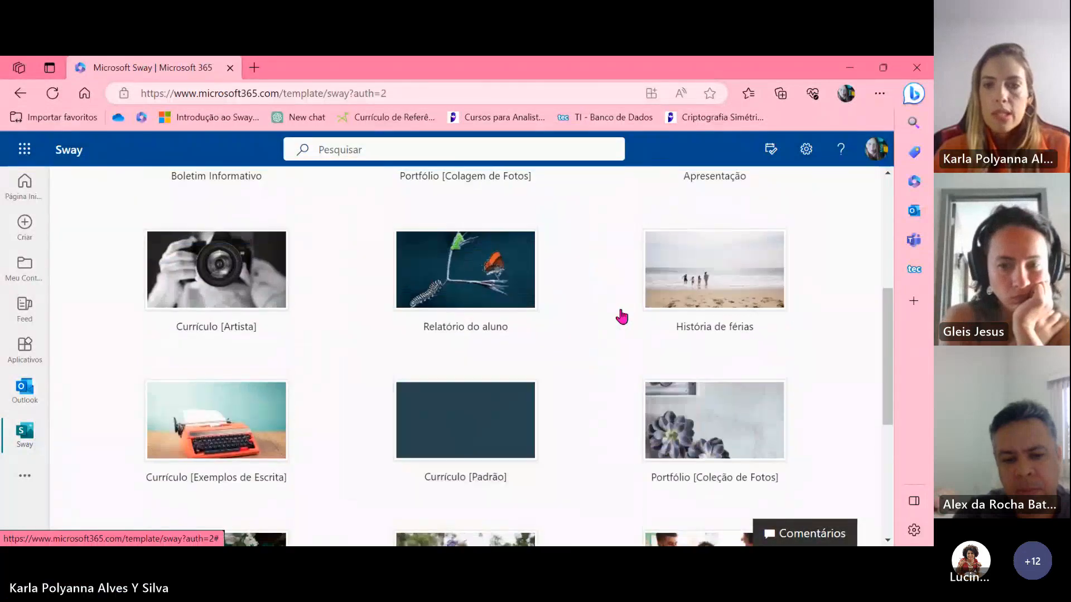
click(701, 277)
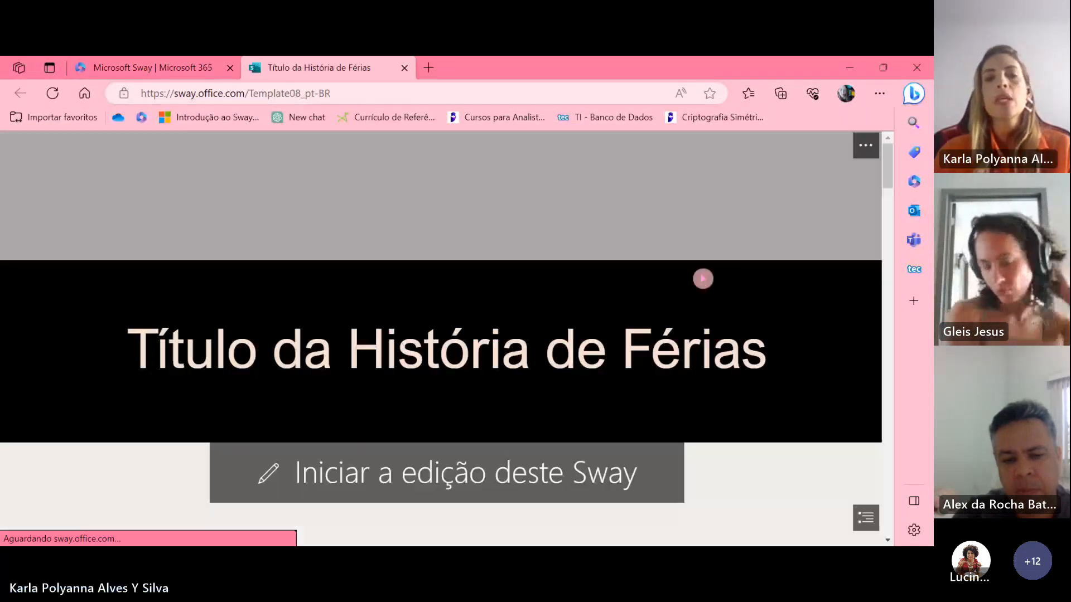
scroll(641, 327, down, 10)
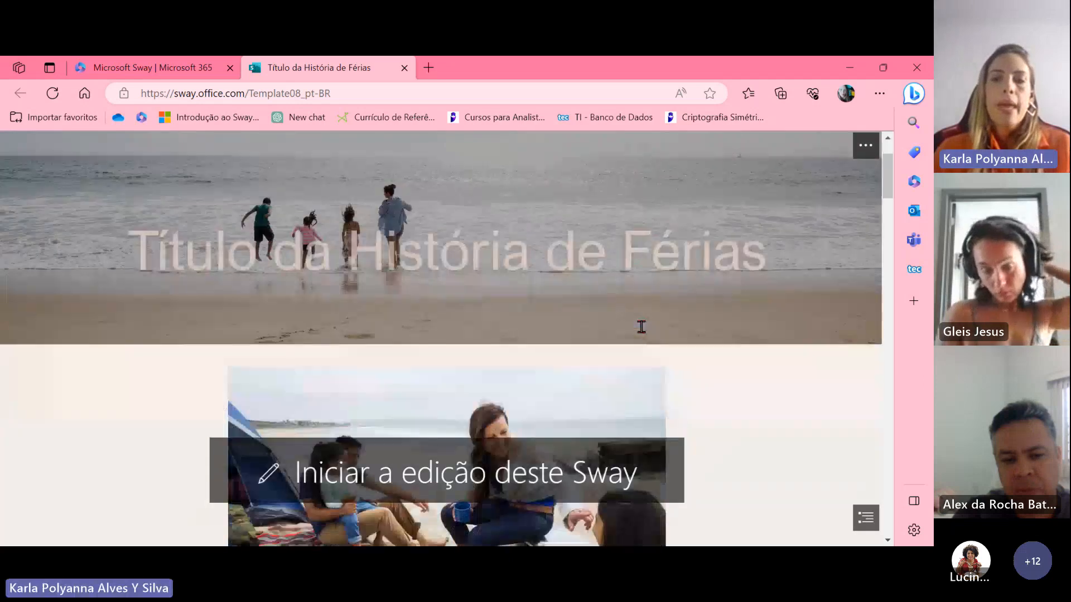
scroll(642, 328, down, 10)
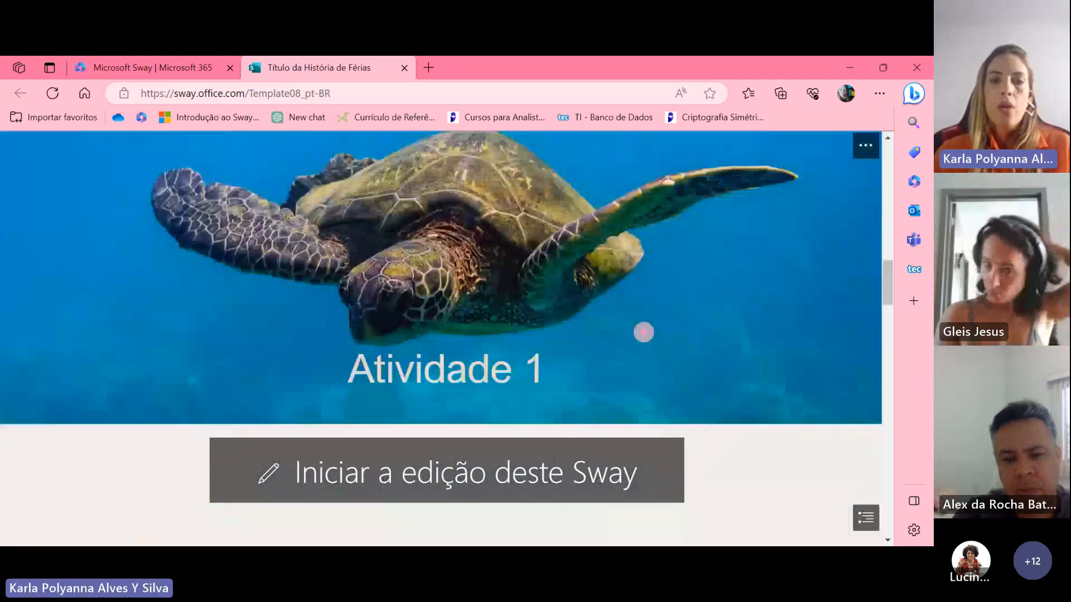
scroll(644, 333, down, 9)
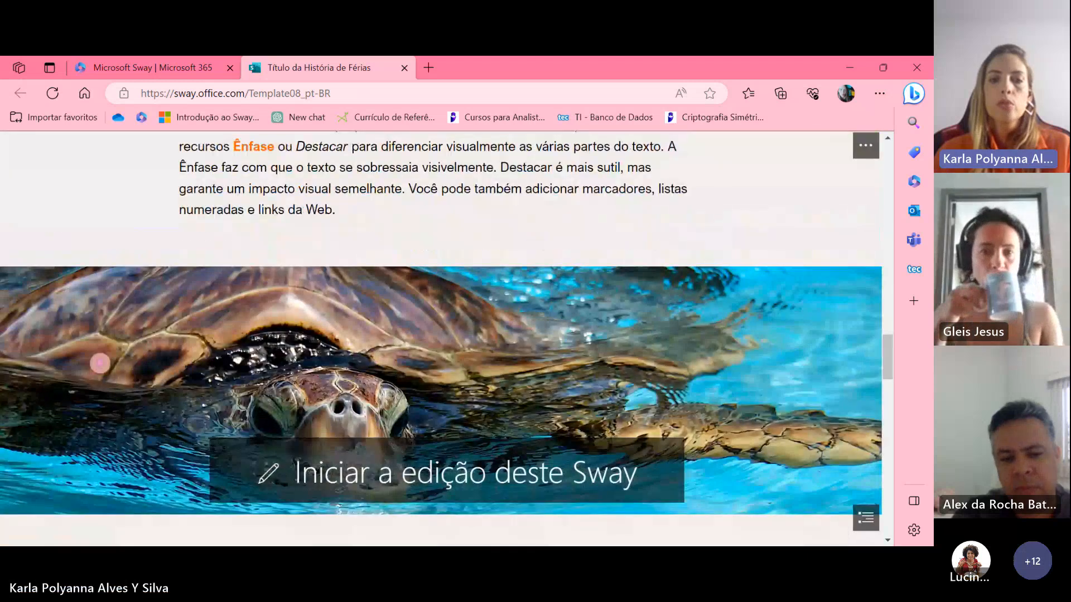
scroll(586, 379, down, 5)
scroll(586, 379, down, 10)
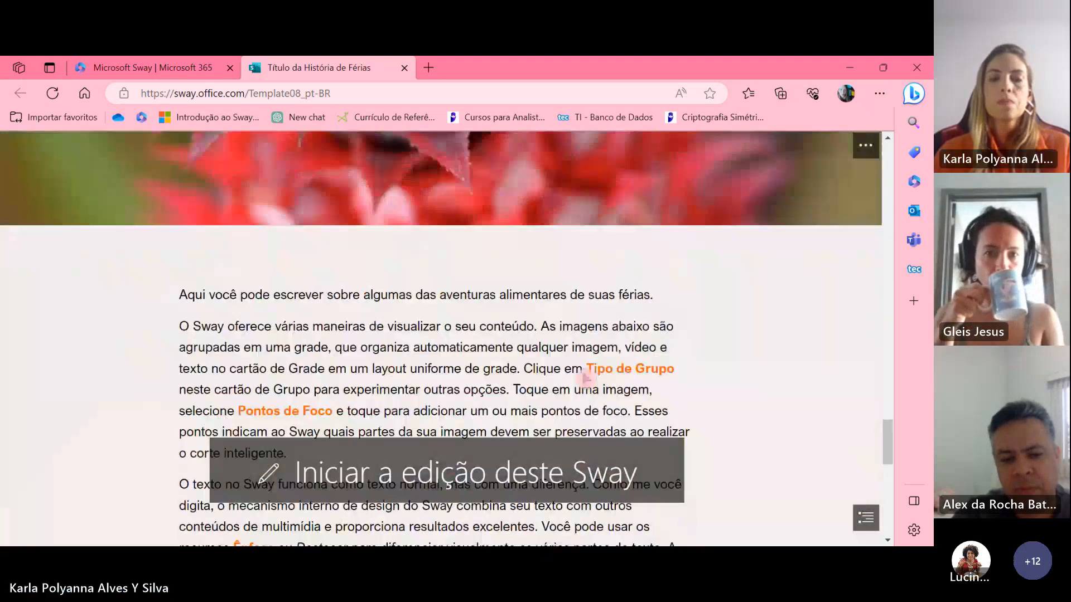
scroll(586, 379, down, 7)
scroll(585, 379, down, 5)
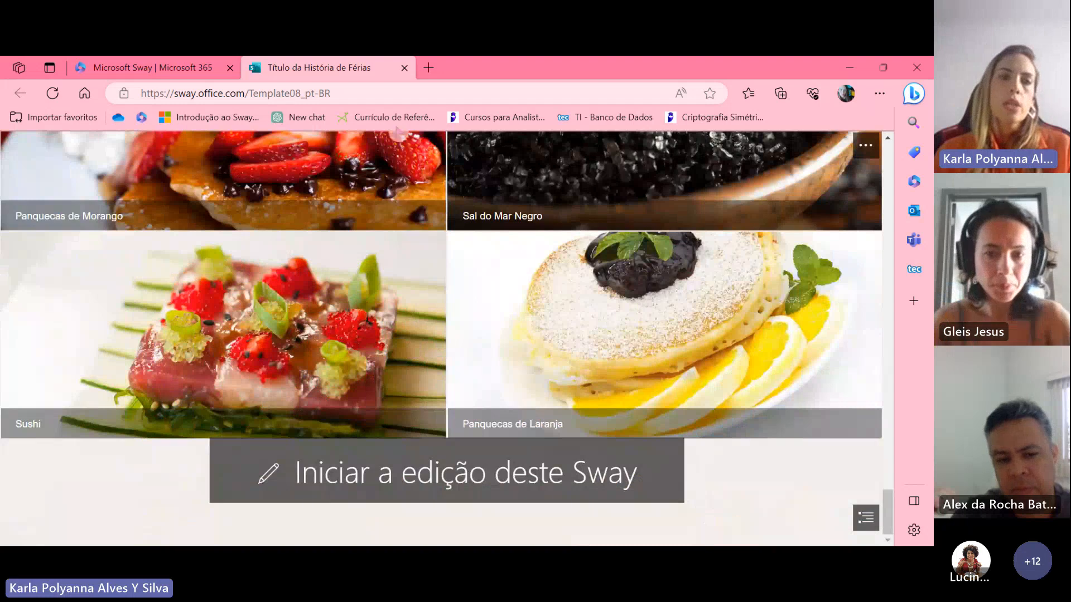
click(405, 67)
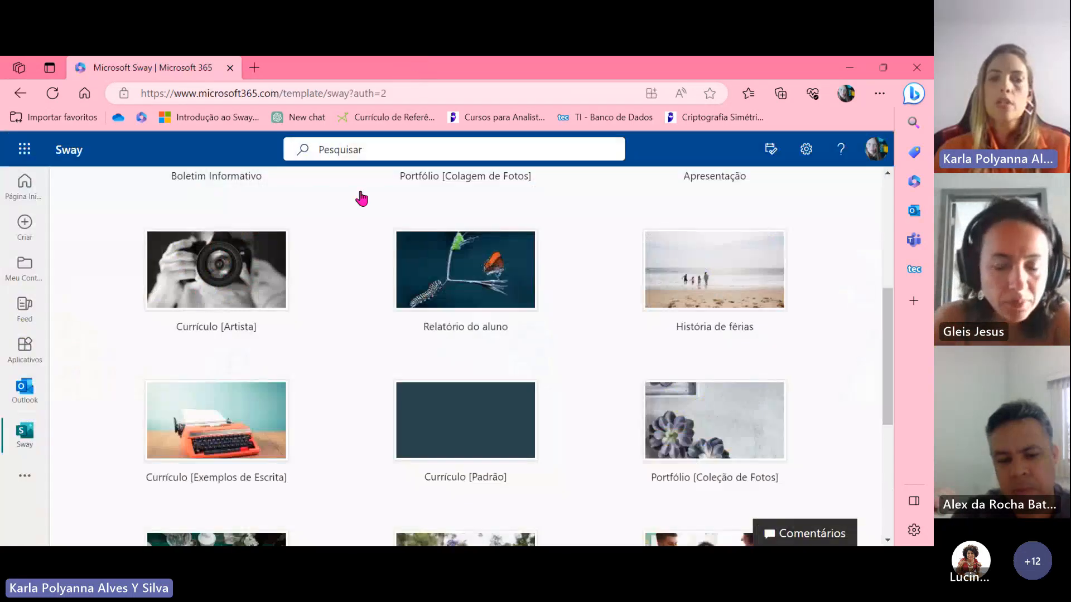
Return from the template gallery to the Sway start page and look at the list of recent Sways
scroll(441, 380, up, 6)
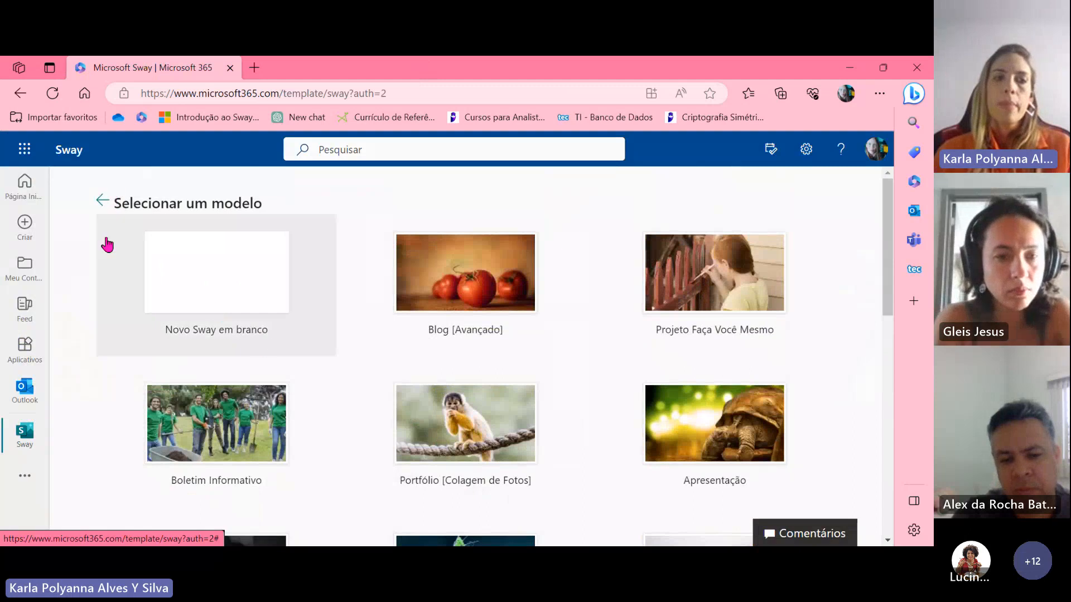
click(102, 200)
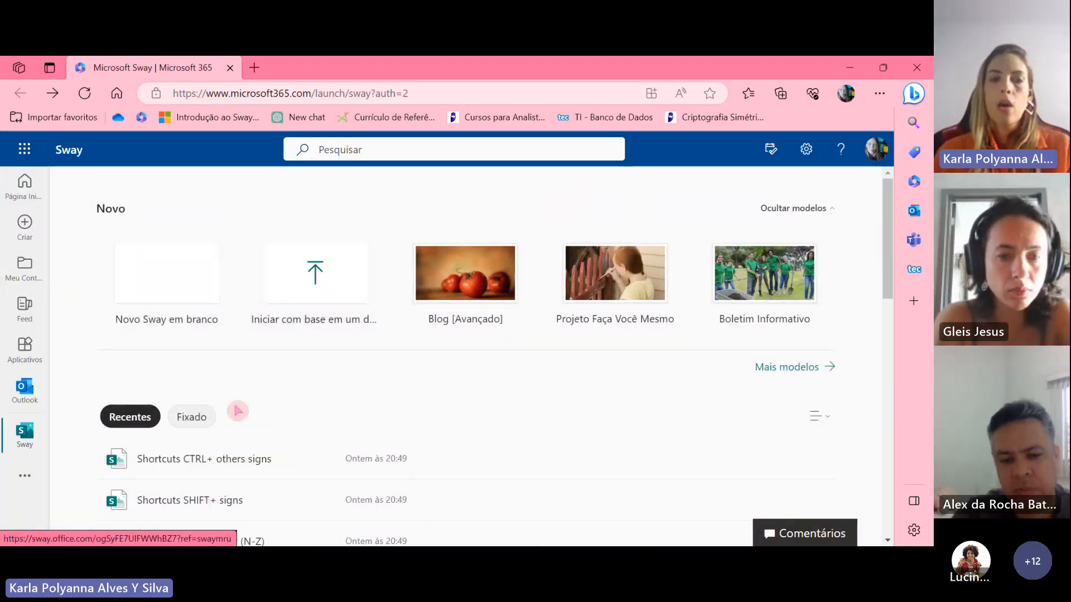
scroll(550, 443, down, 2)
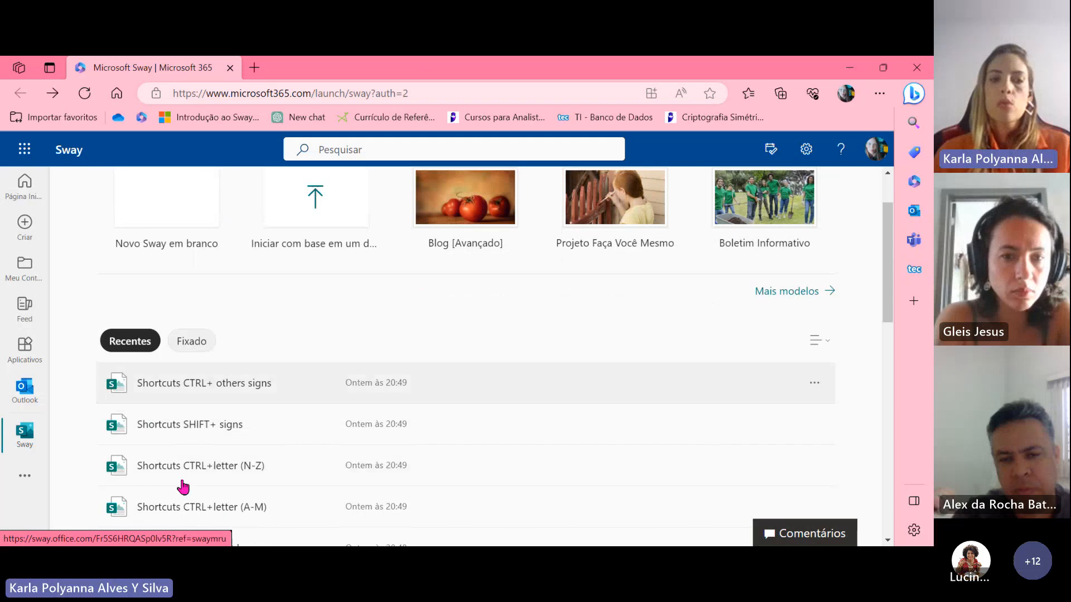
Look through the recent Sways down to the featured ones and return to the start of the page
scroll(483, 445, down, 6)
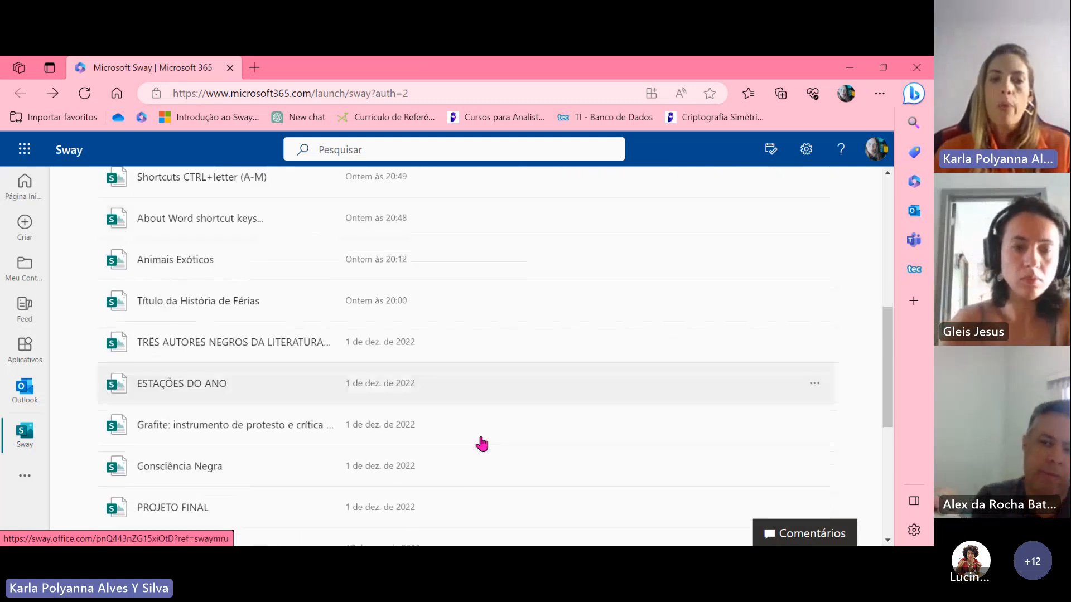
scroll(482, 444, down, 6)
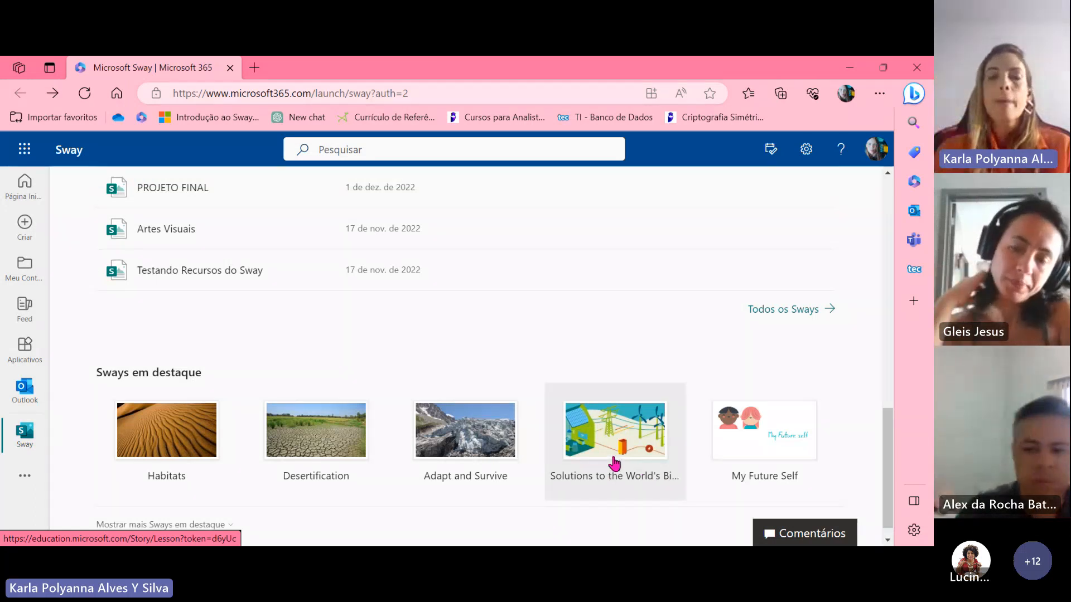
scroll(614, 463, up, 2)
scroll(614, 464, up, 8)
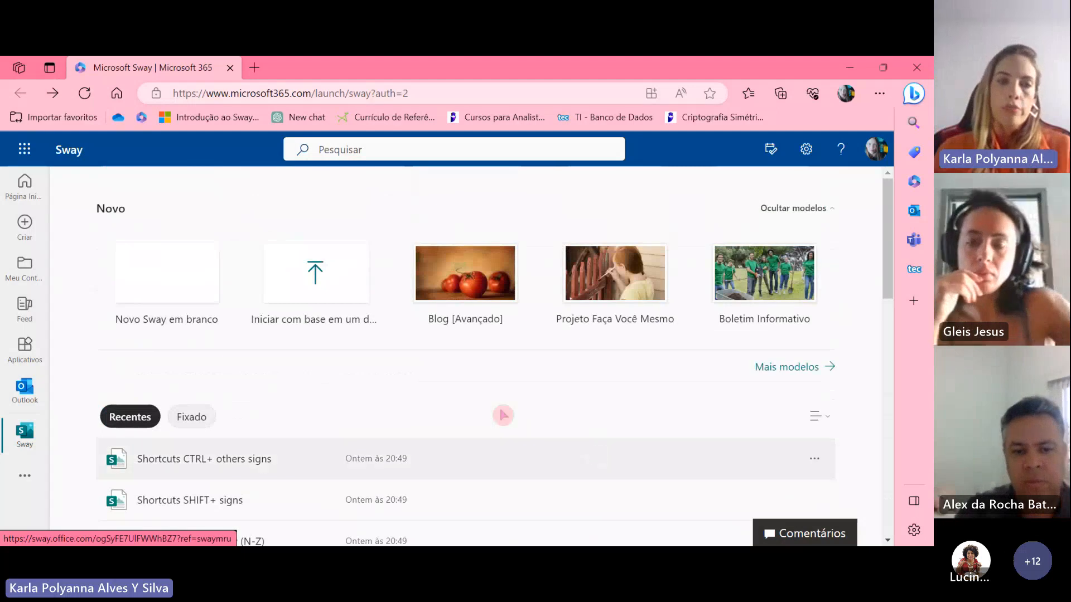
Create a new blank Sway and close the Microsoft 365 start page
click(162, 278)
click(163, 277)
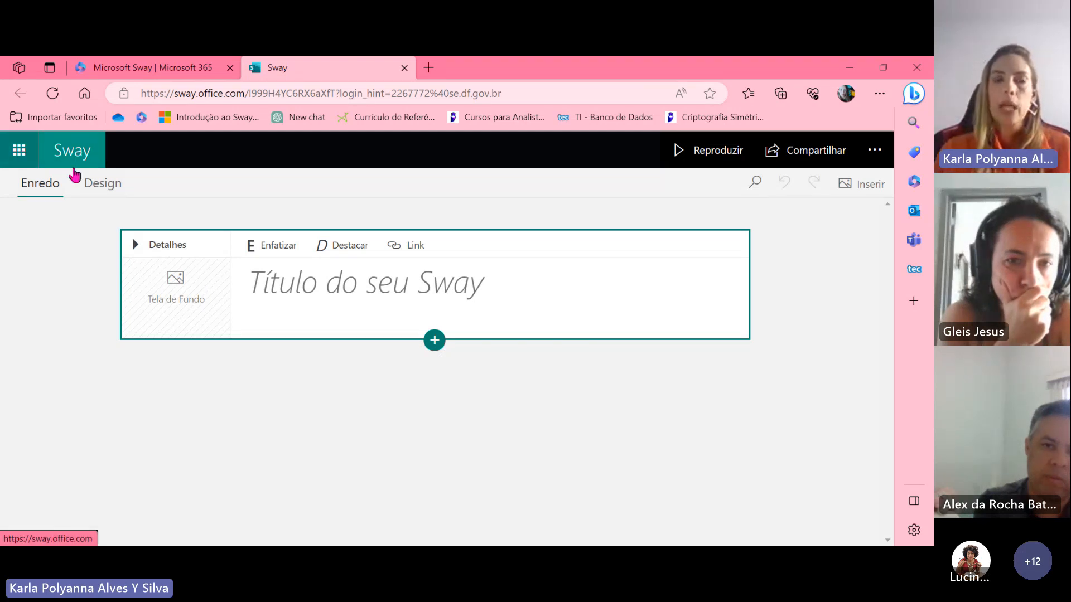
click(230, 67)
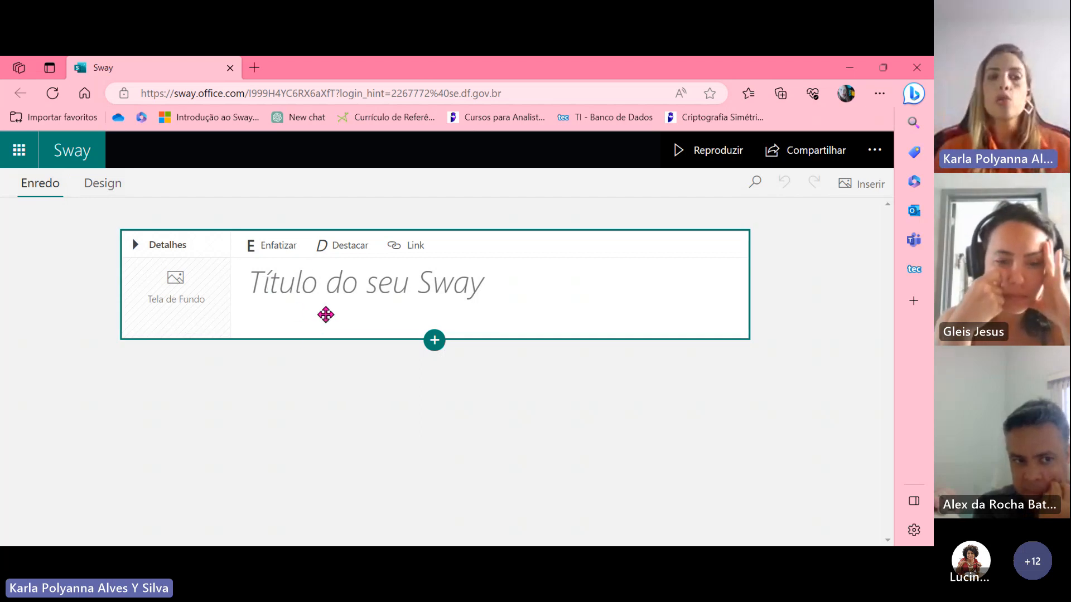
Title the new Sway "Microsoft 365"
click(331, 291)
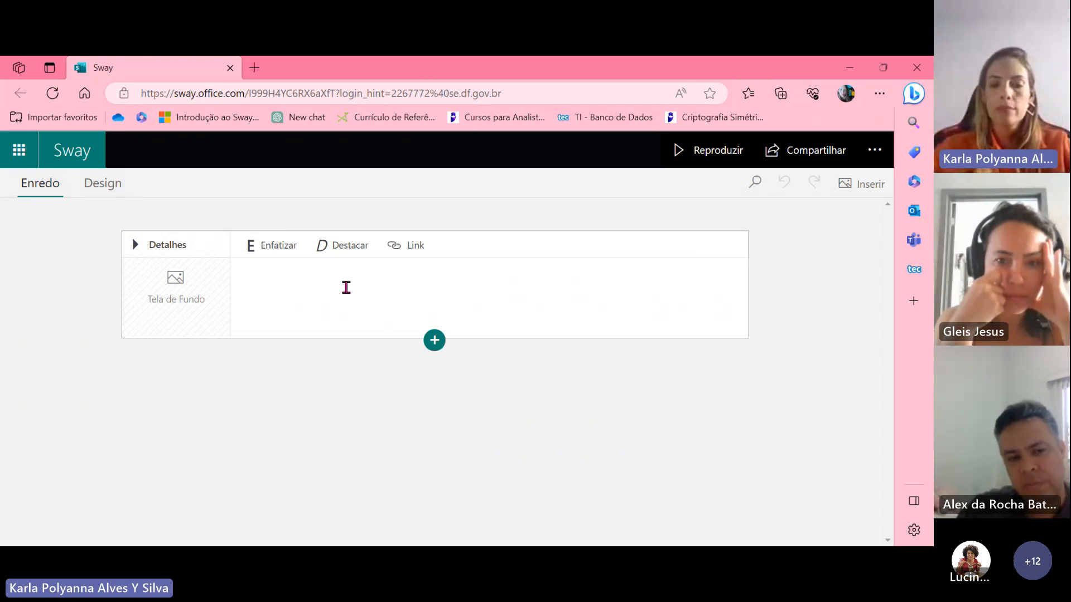
text(Micros)
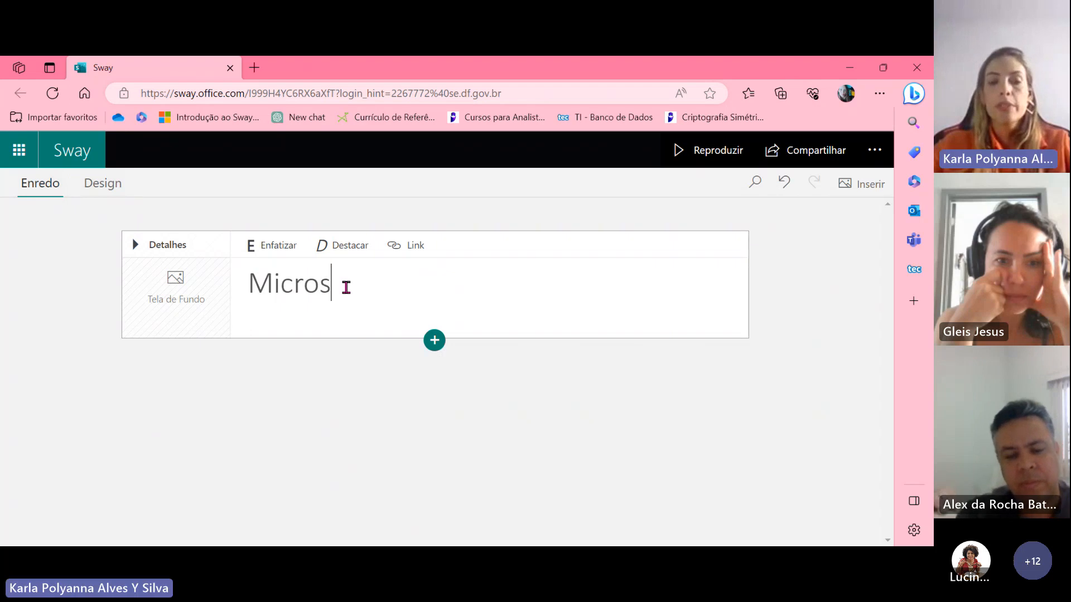
text(oft 365)
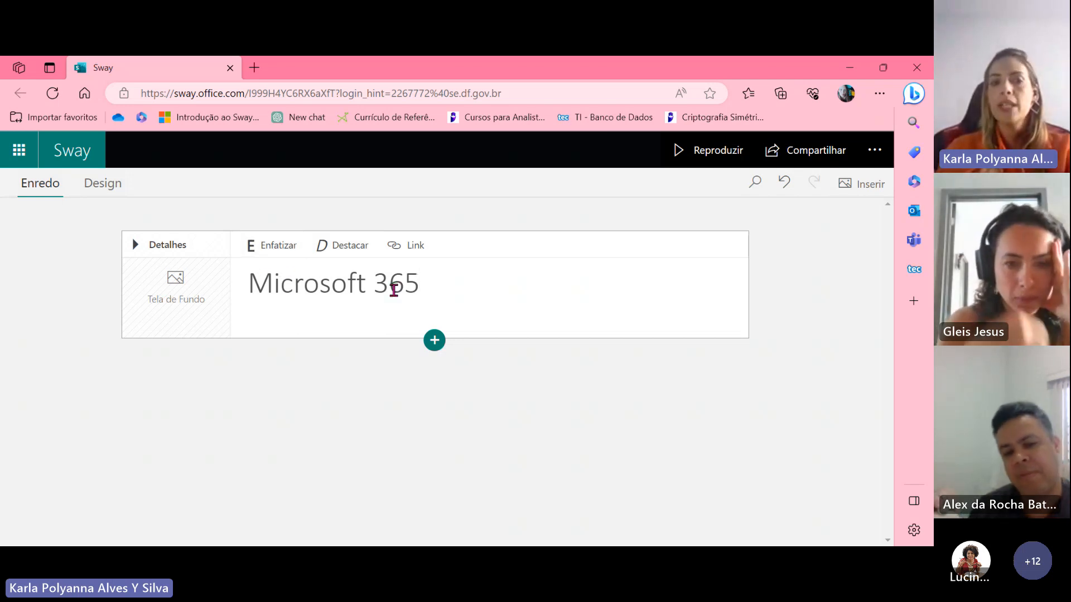
Emphasize "365" (Enfatizar) and accent "Microsoft" (Destacar) in the title text
click(374, 281)
drag(374, 282, 430, 280)
click(261, 246)
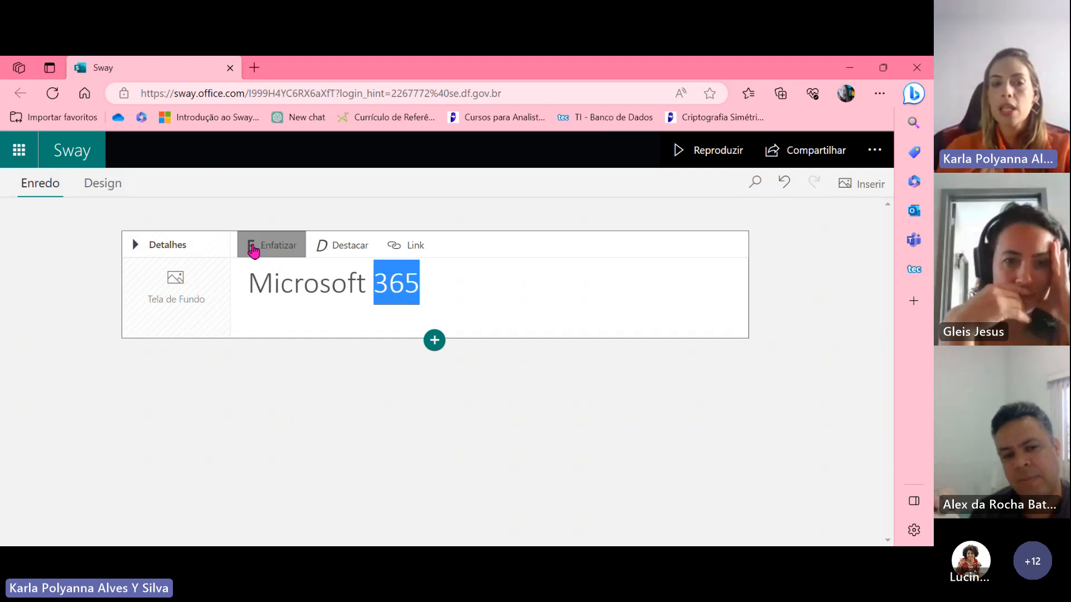
click(331, 281)
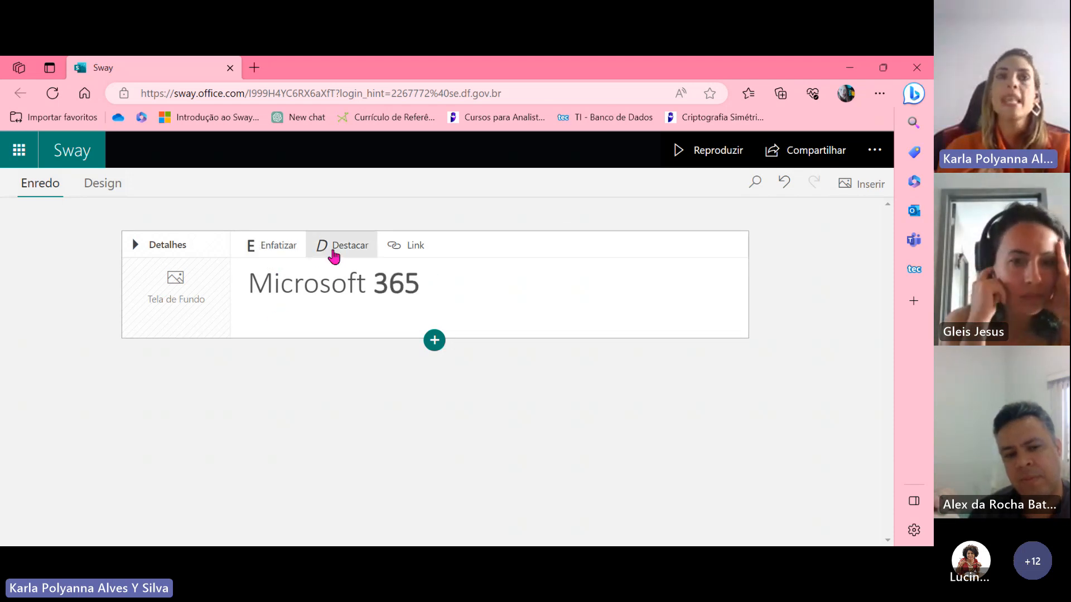
drag(365, 282, 249, 282)
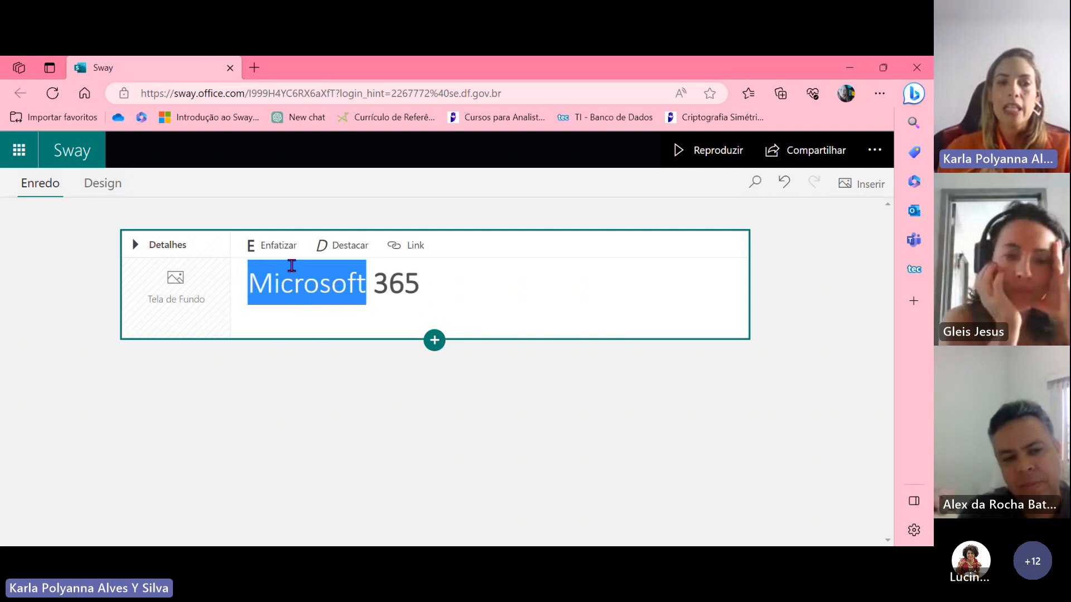
click(336, 251)
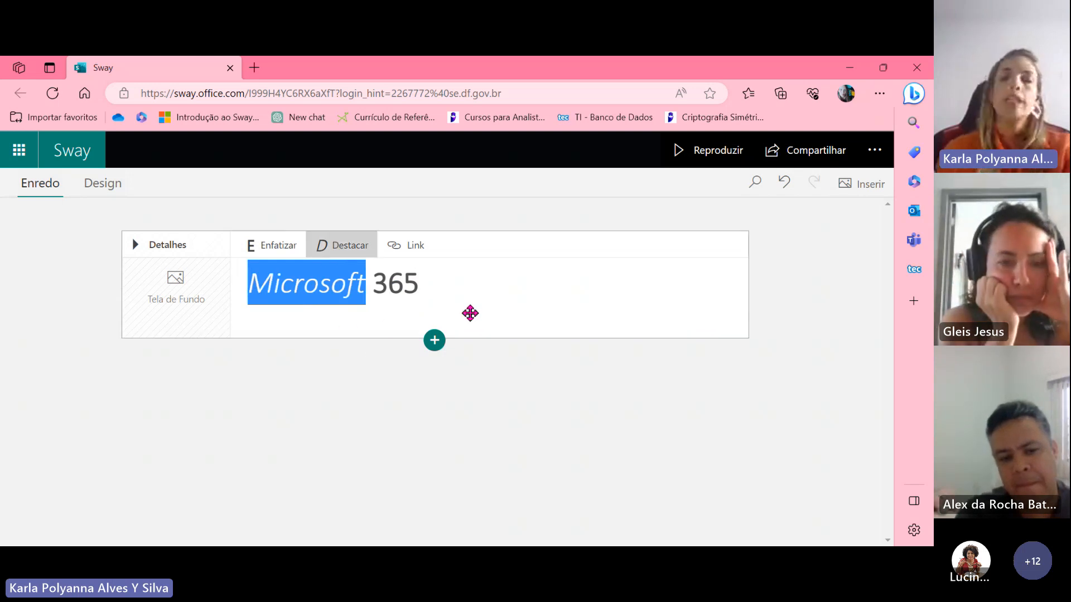
click(457, 282)
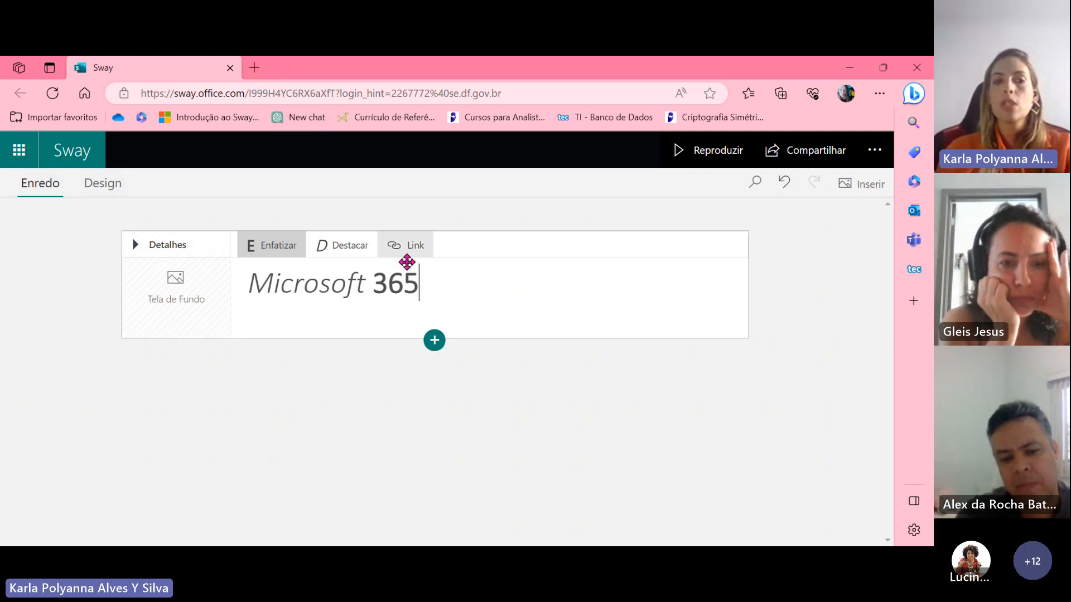
Link the whole title text to the web address office.com
drag(419, 282, 247, 282)
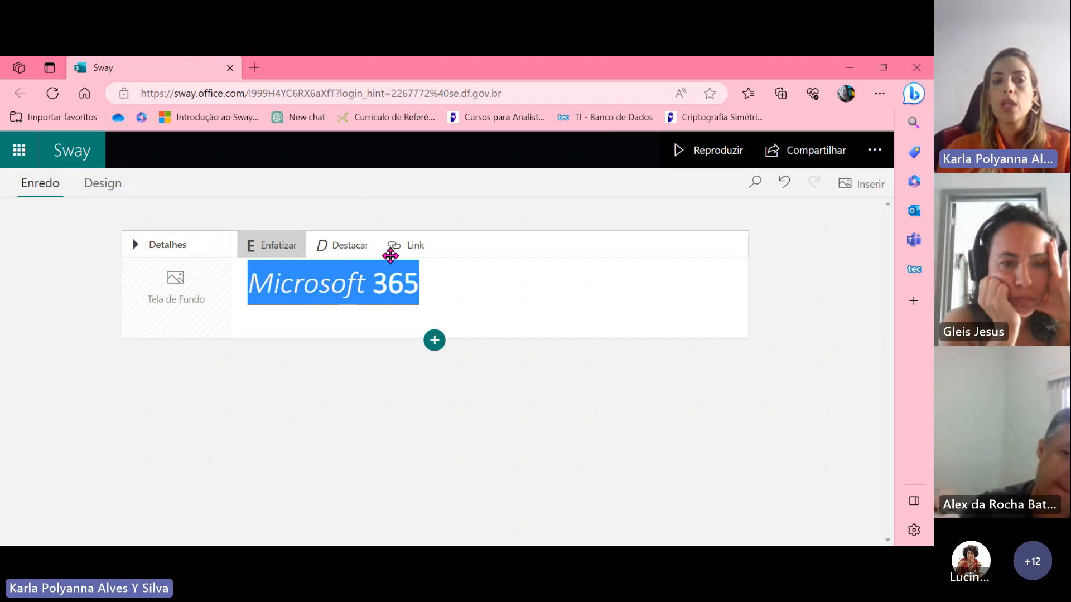
click(406, 245)
text(off)
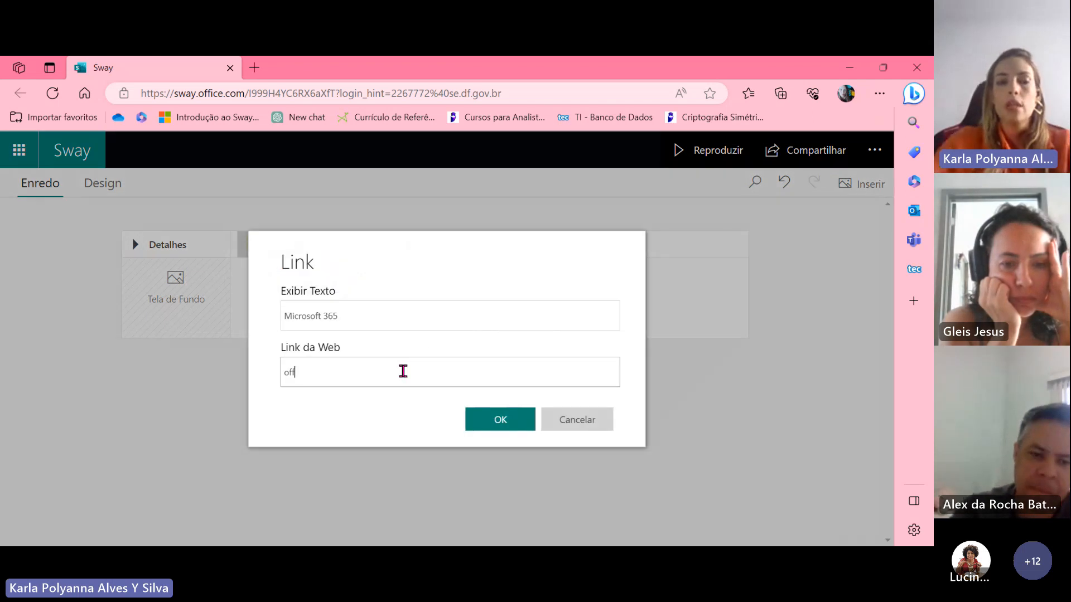
text(ice.com)
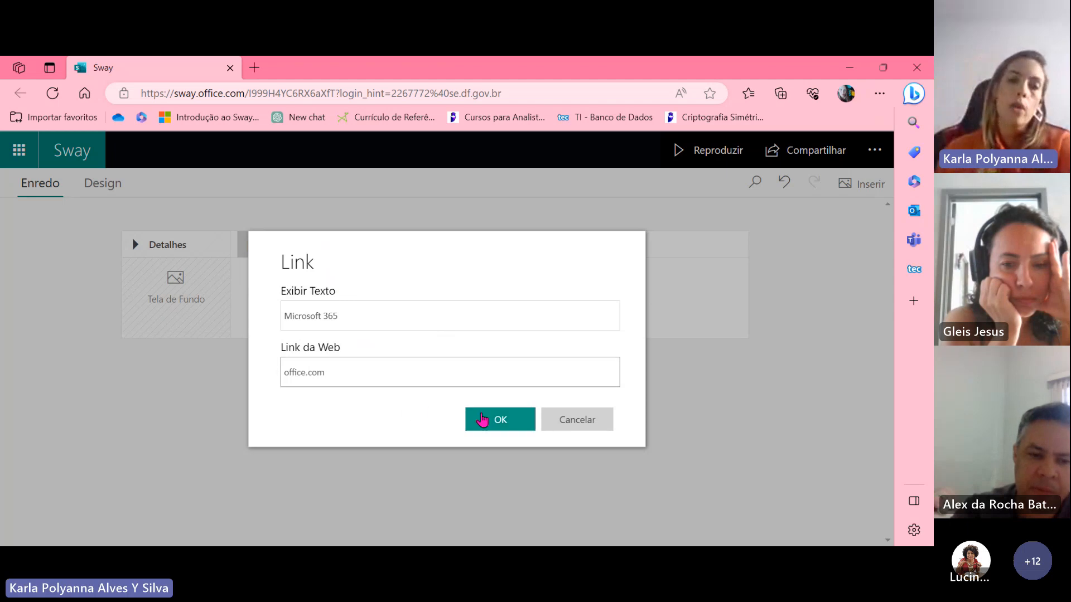
click(498, 425)
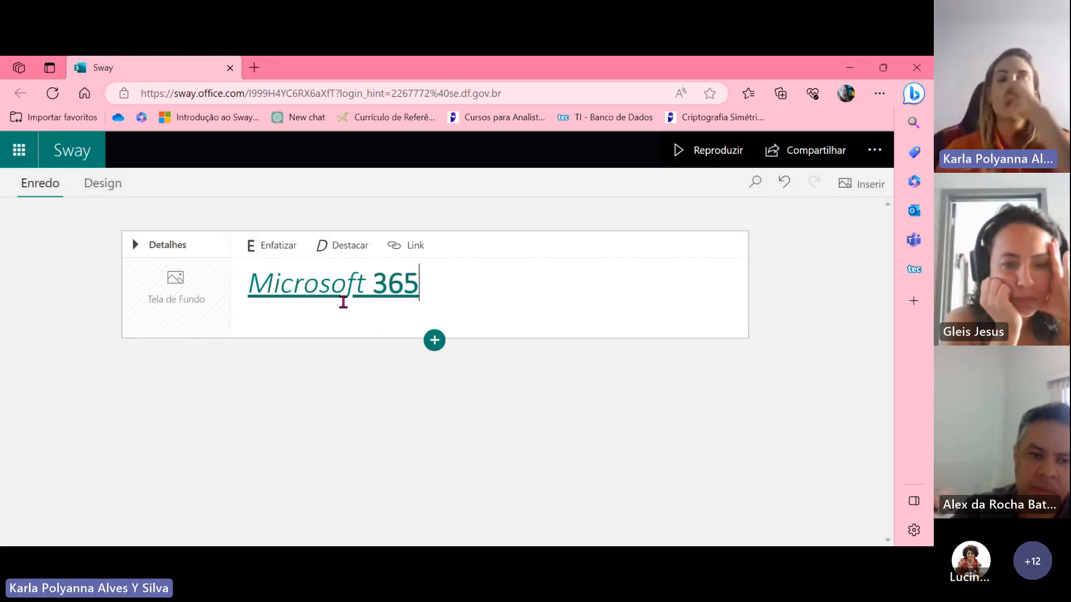
Remove the web link from the title by clearing its address
drag(437, 282, 247, 281)
click(409, 249)
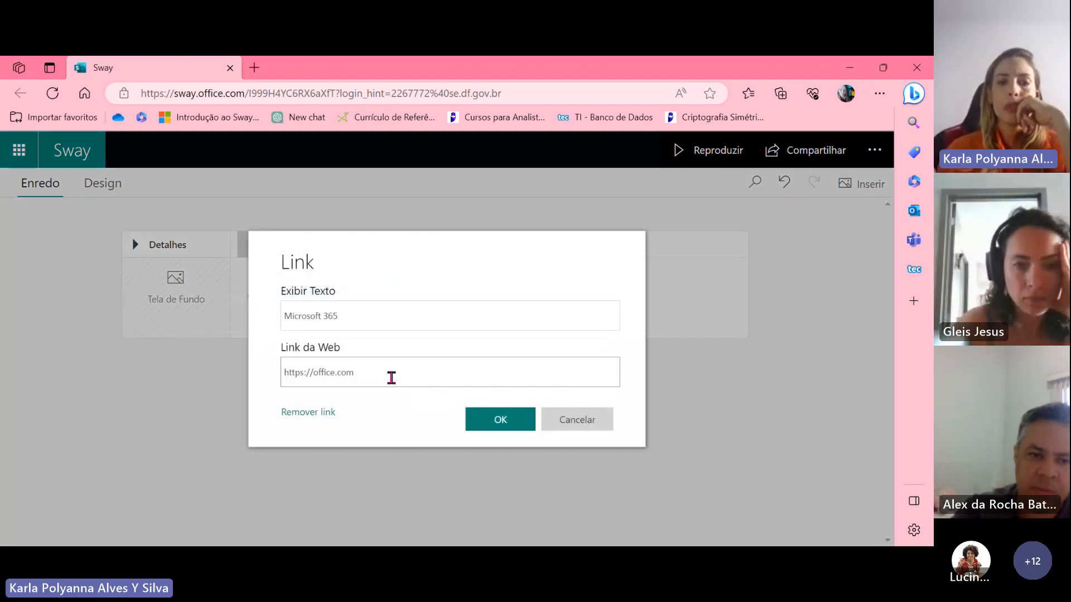
drag(389, 373, 172, 380)
key(BackSpace)
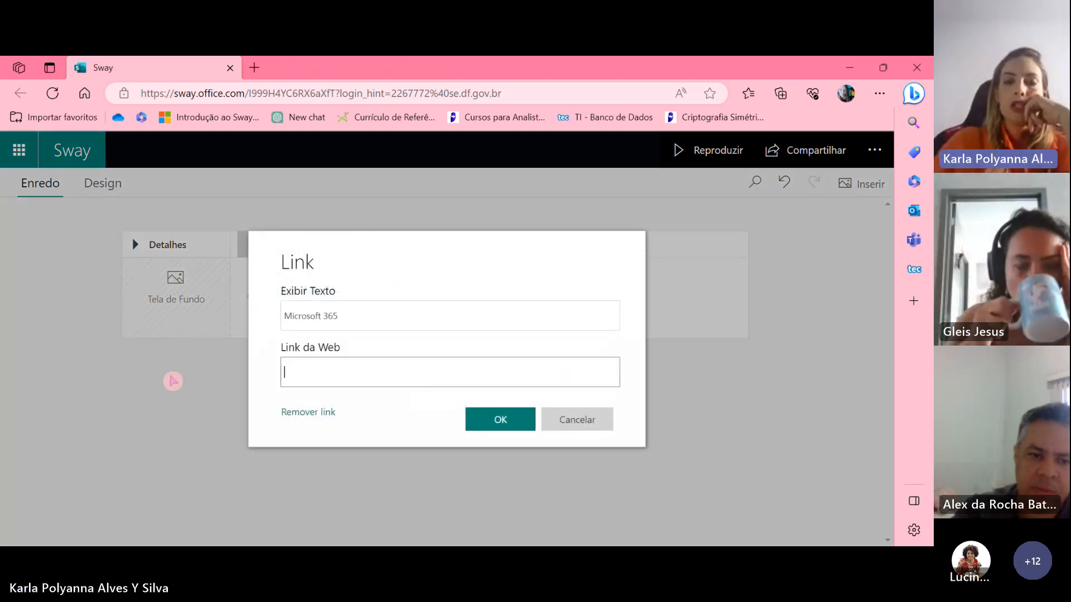
click(497, 430)
click(457, 285)
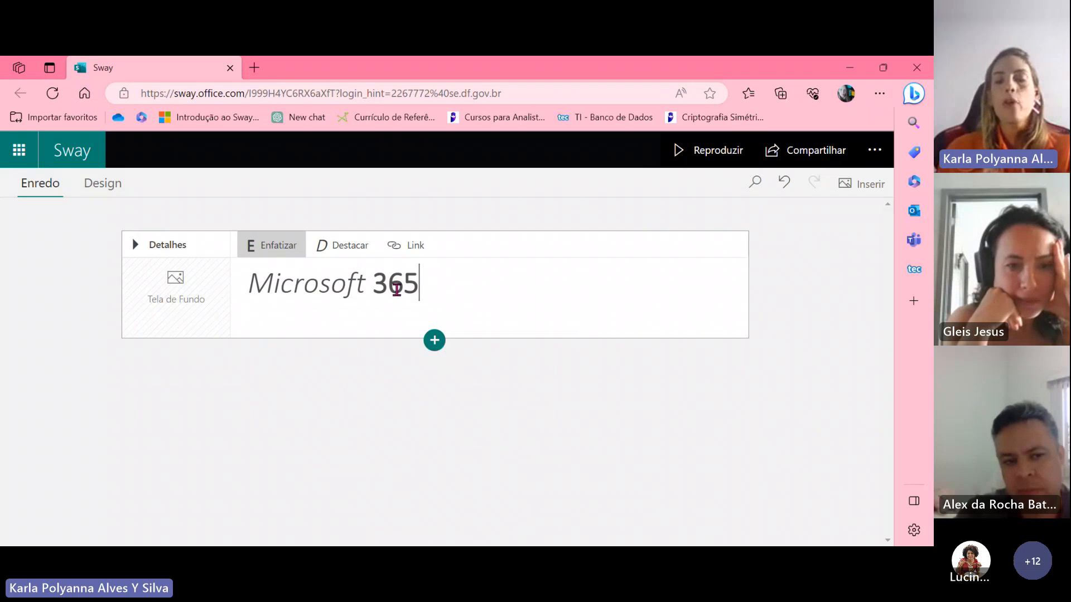
Search suggested background images for the title card with "Microsoft 365", turning off the Creative Commons restriction
click(186, 301)
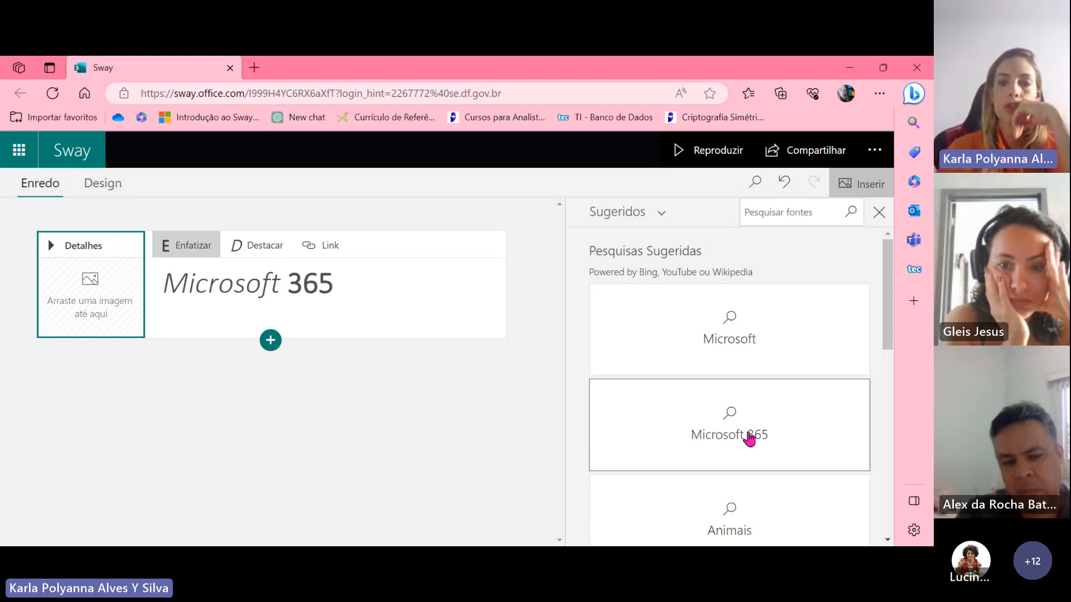
click(747, 438)
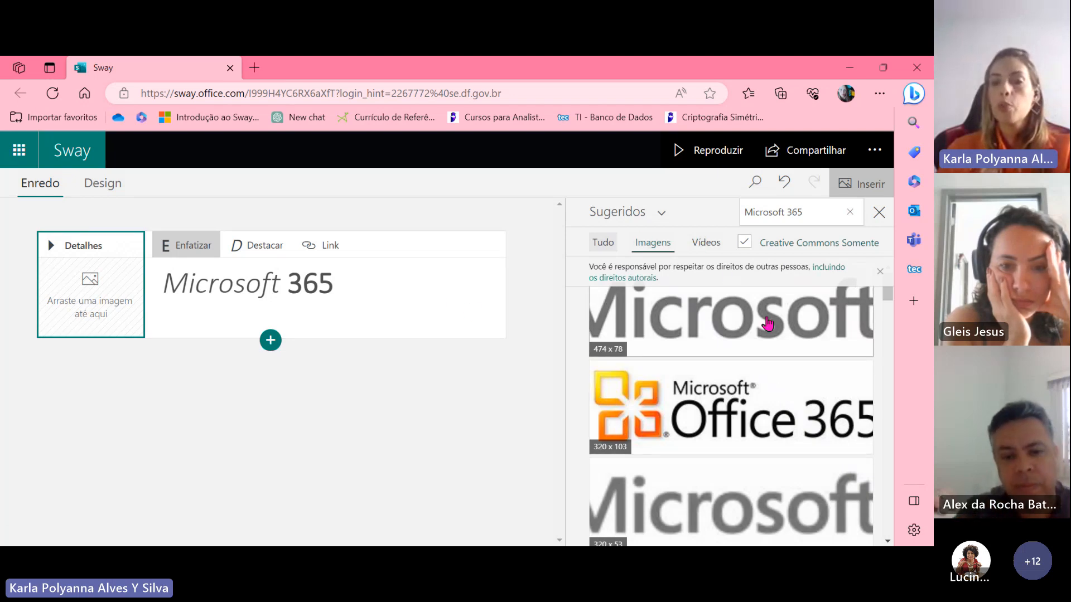
click(745, 242)
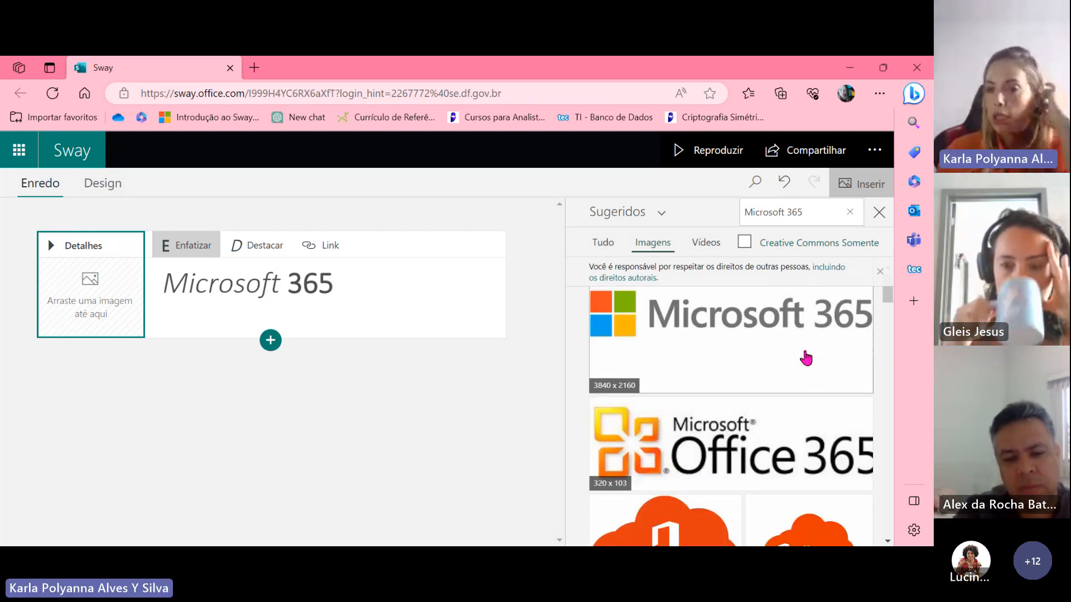
Add the orange 2827 x 1488 Microsoft 365 image with app icons as the title card's background and close the suggestions
scroll(806, 359, down, 3)
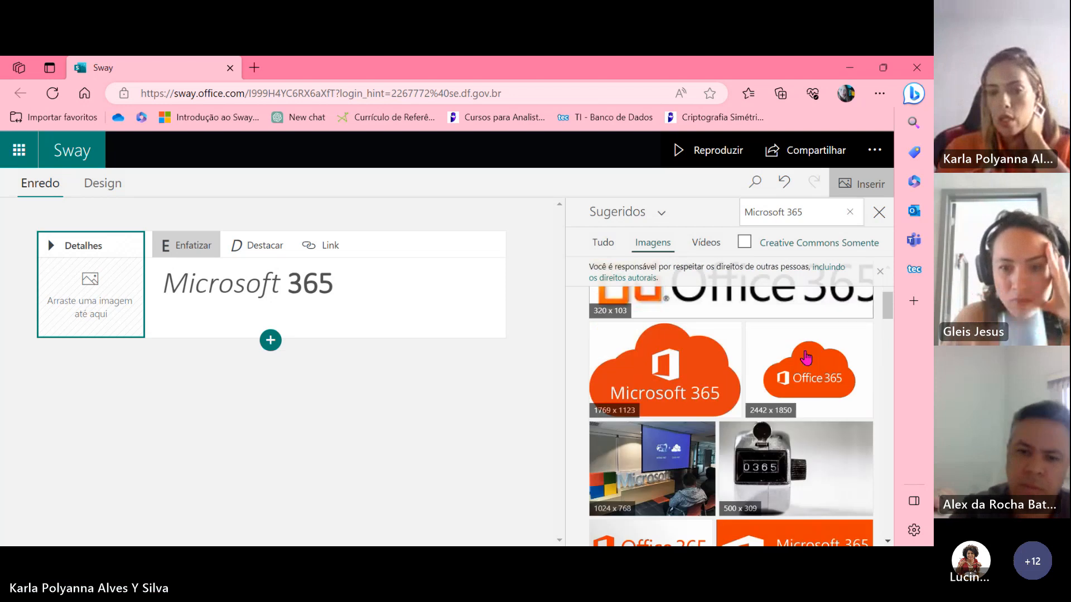
scroll(806, 358, down, 2)
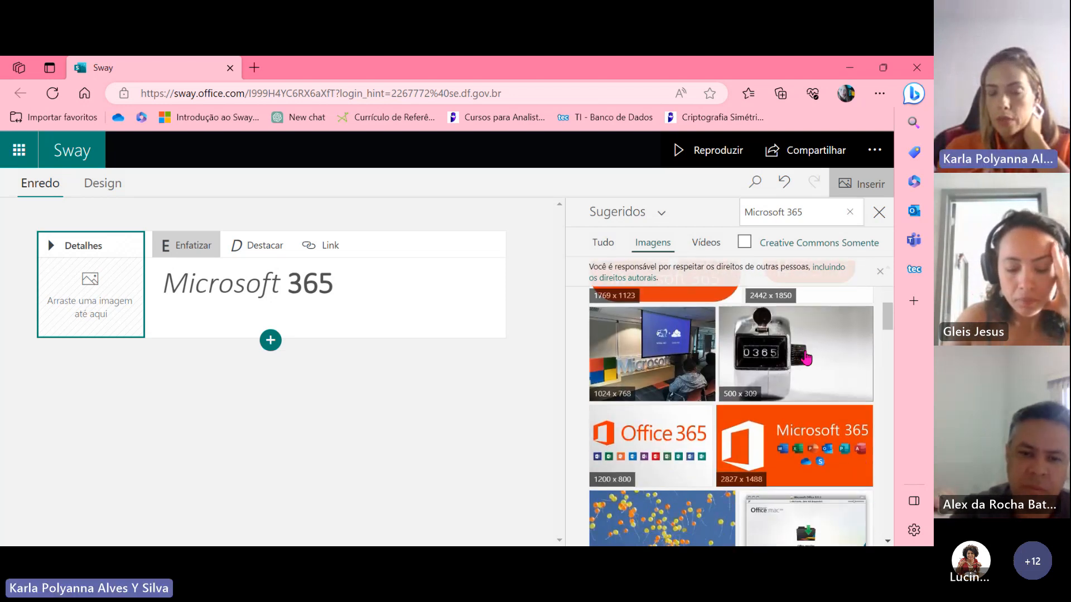
scroll(805, 357, down, 2)
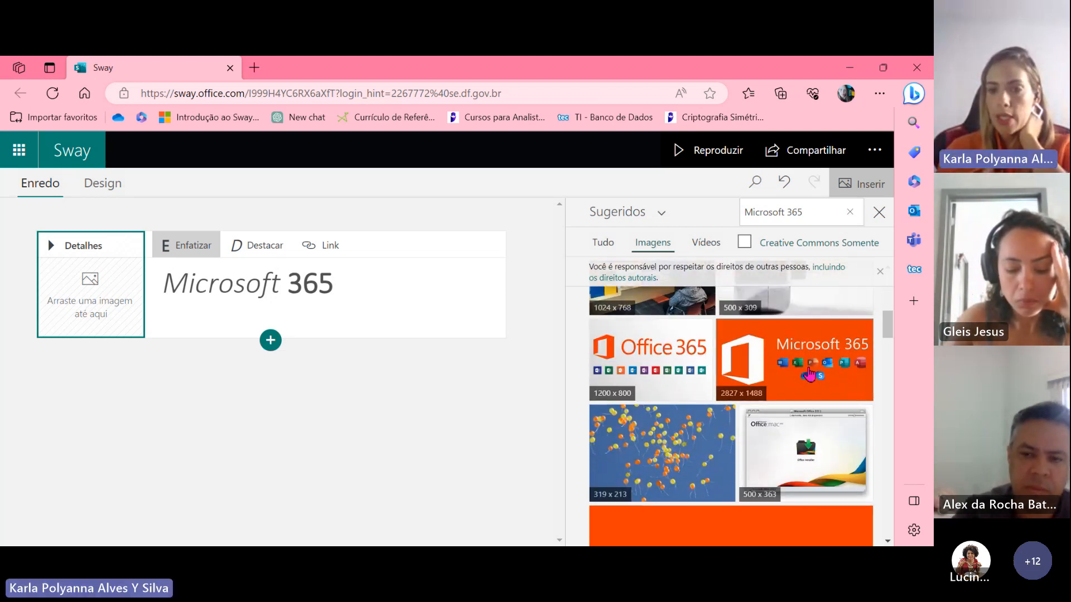
click(807, 382)
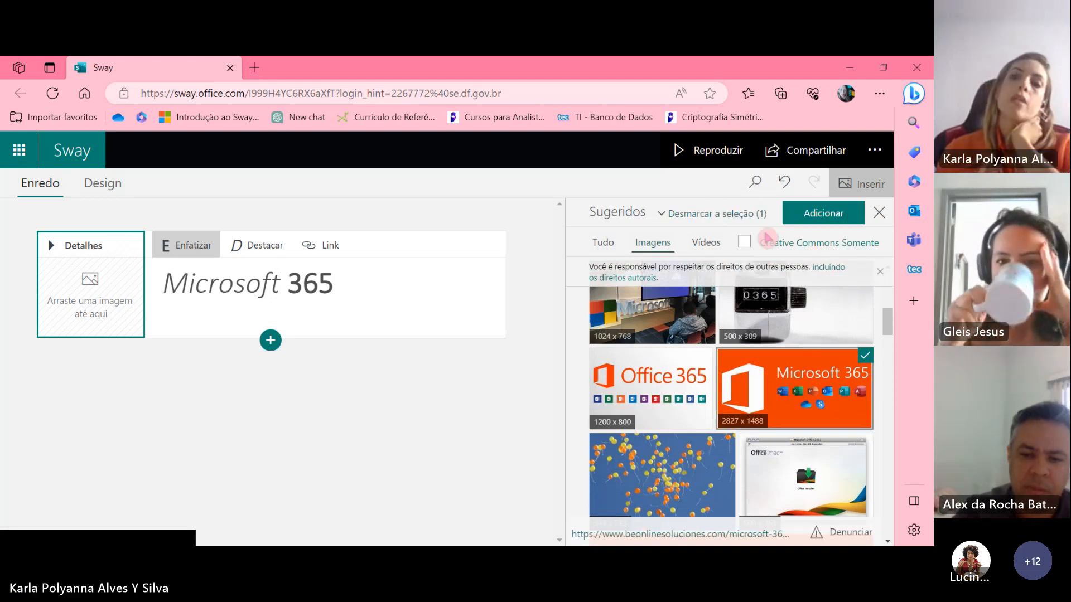
click(826, 213)
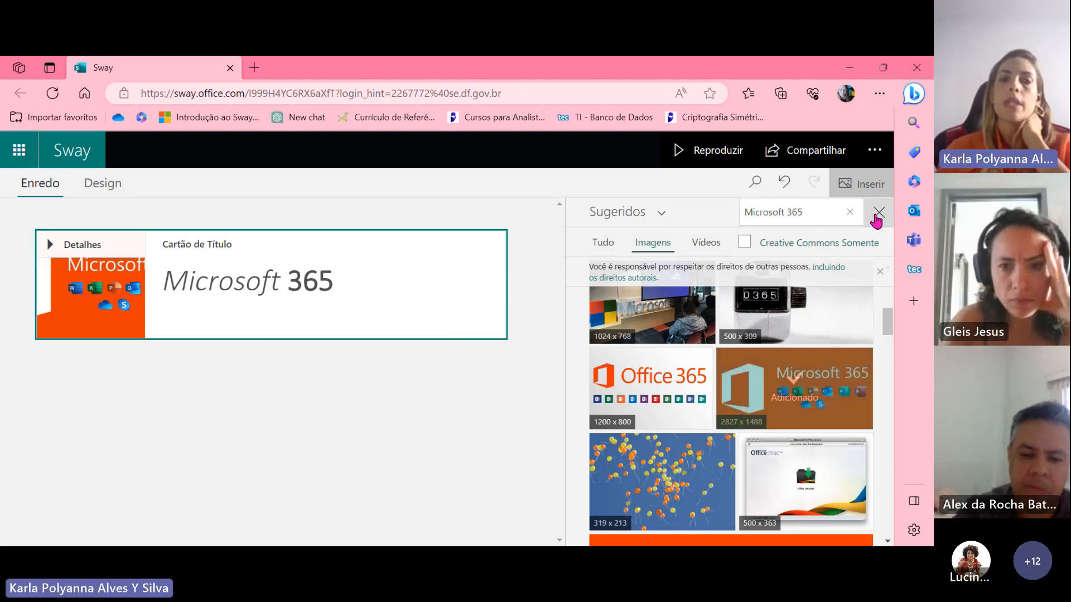
click(879, 212)
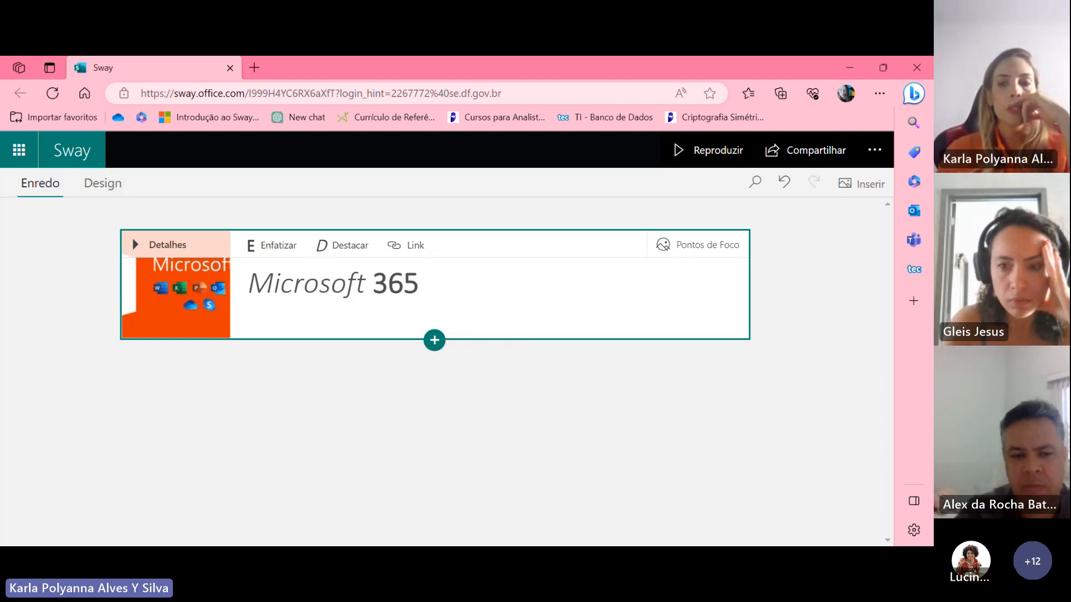
click(666, 514)
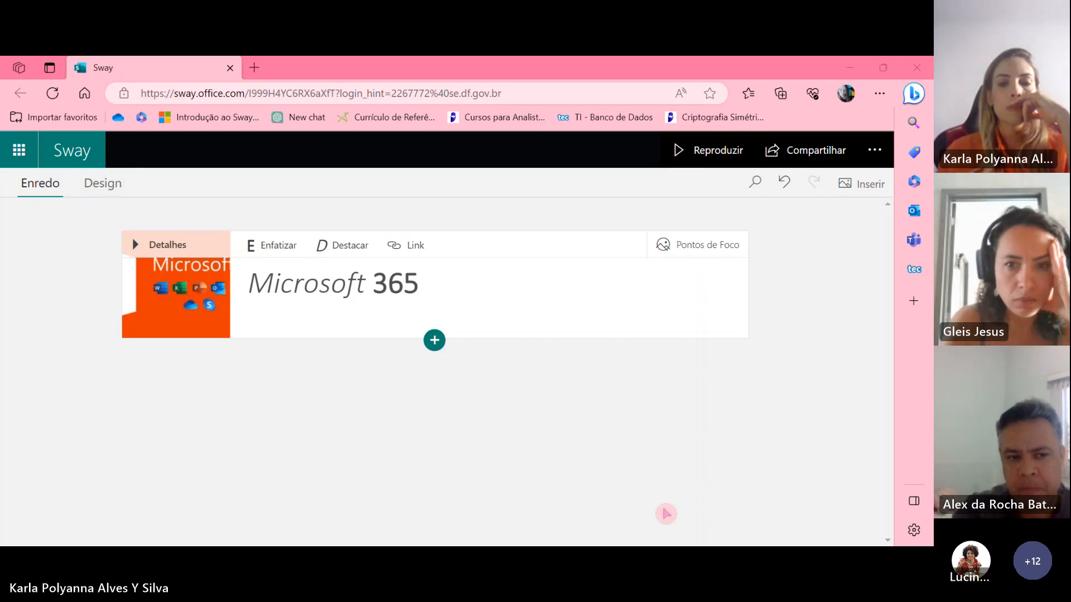
click(571, 488)
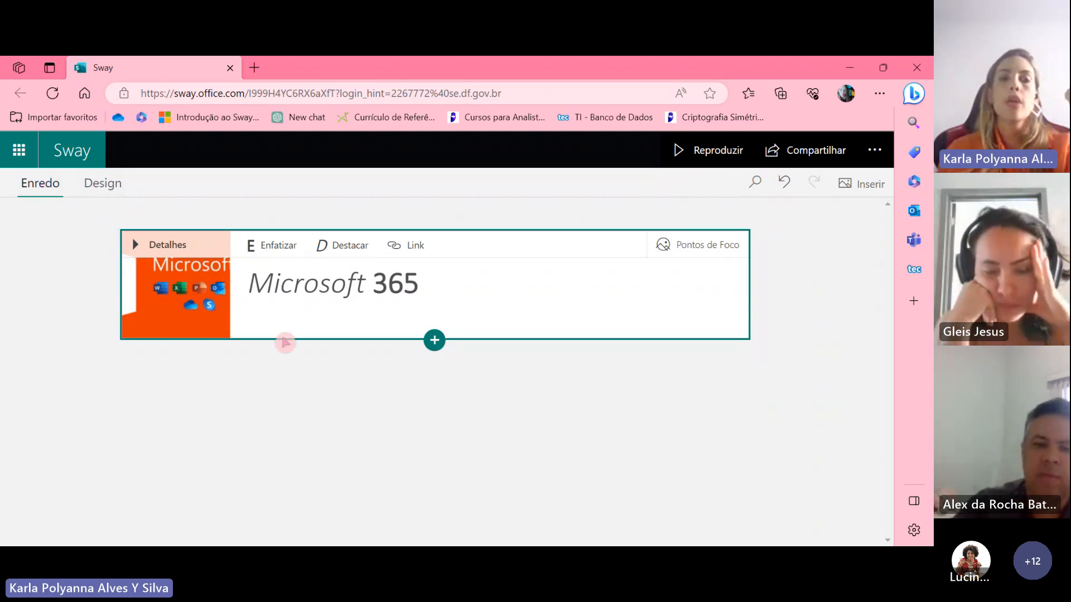
Display the Sway's design and set its layout style to Horizontal, closing the styles pane to view the result
click(101, 190)
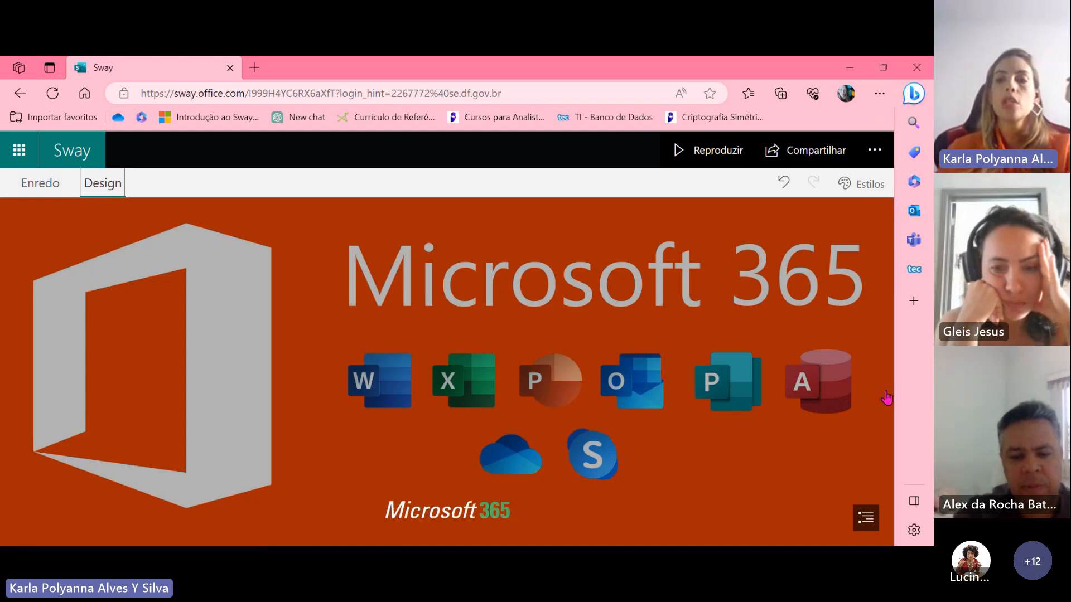
click(871, 366)
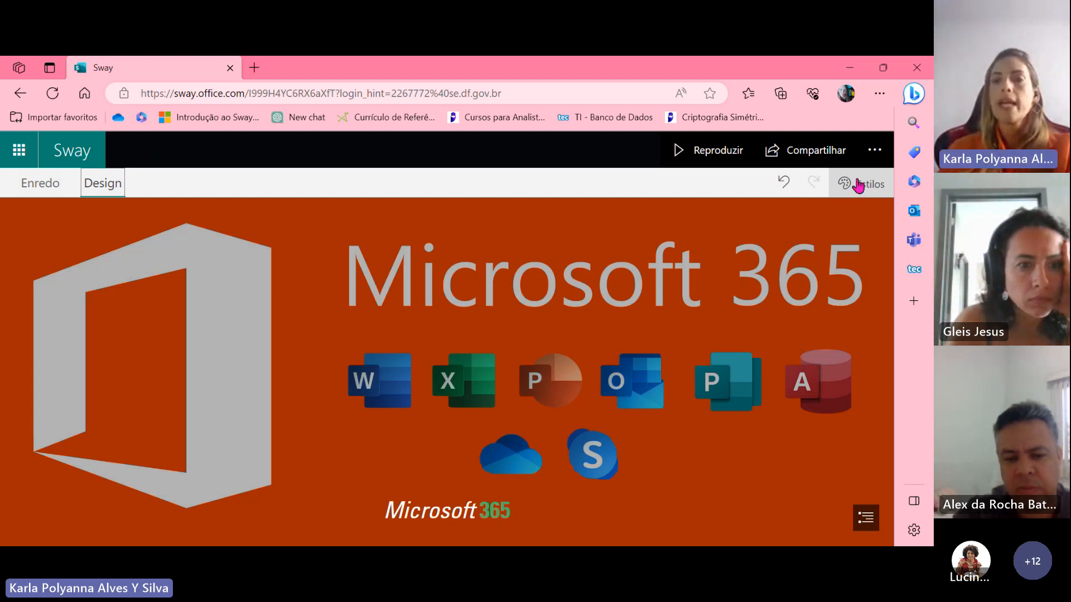
click(857, 183)
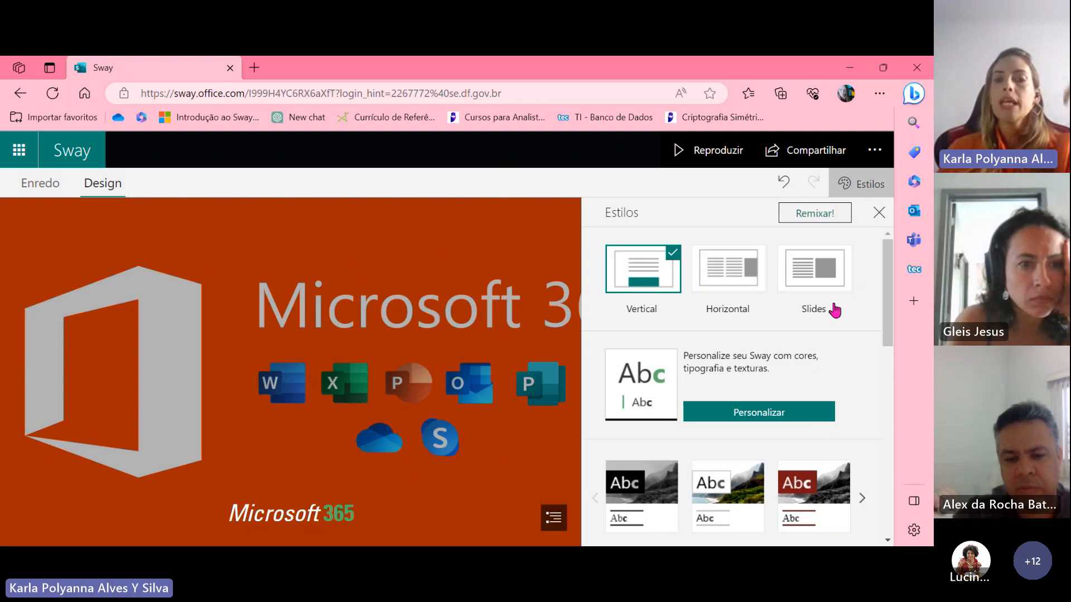
scroll(835, 310, down, 1)
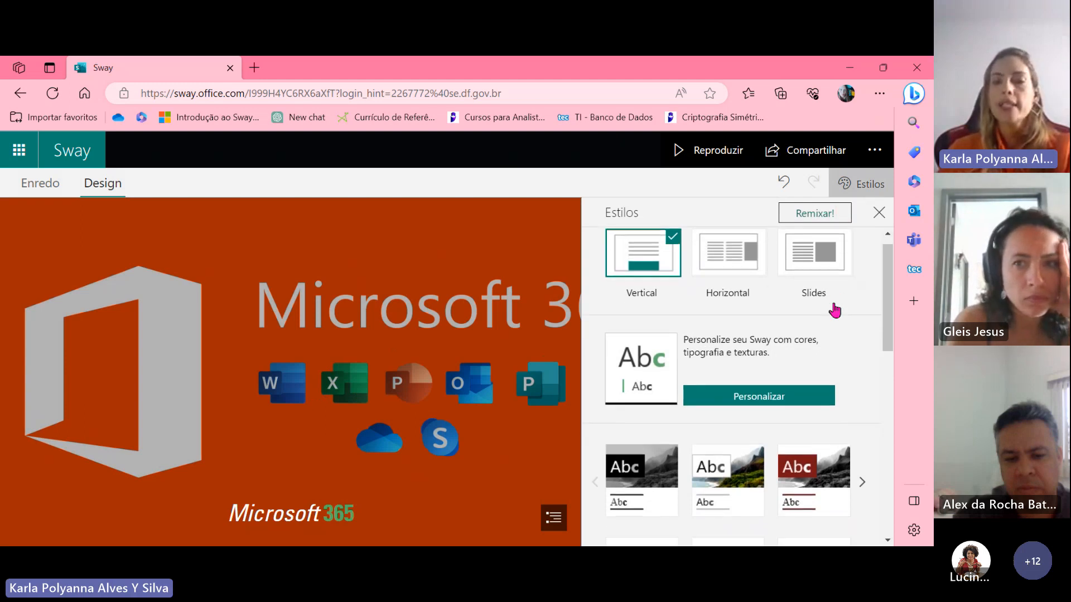
scroll(836, 309, down, 2)
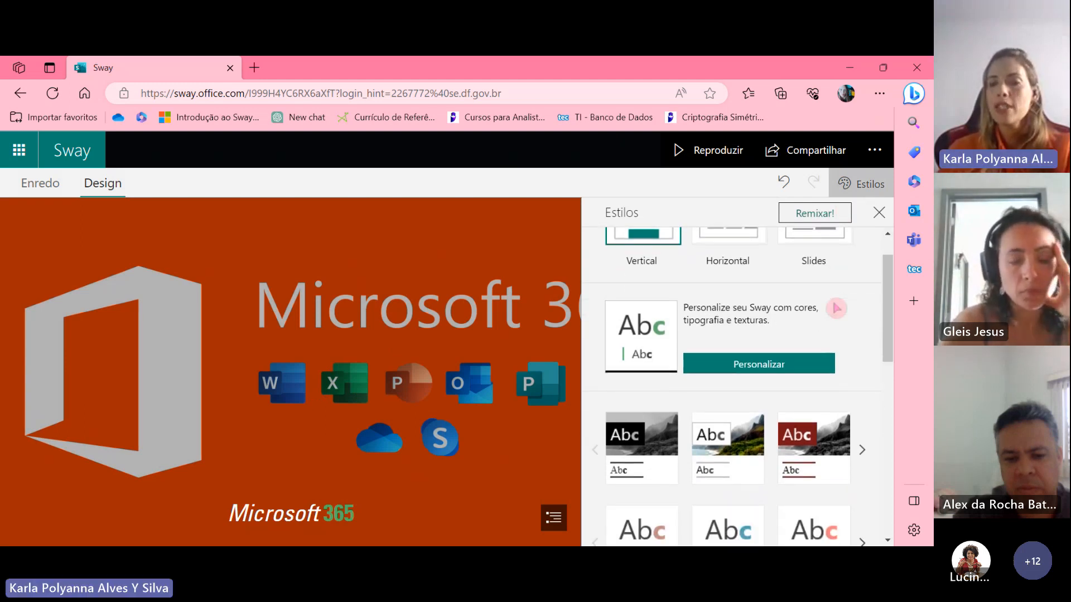
scroll(837, 308, up, 3)
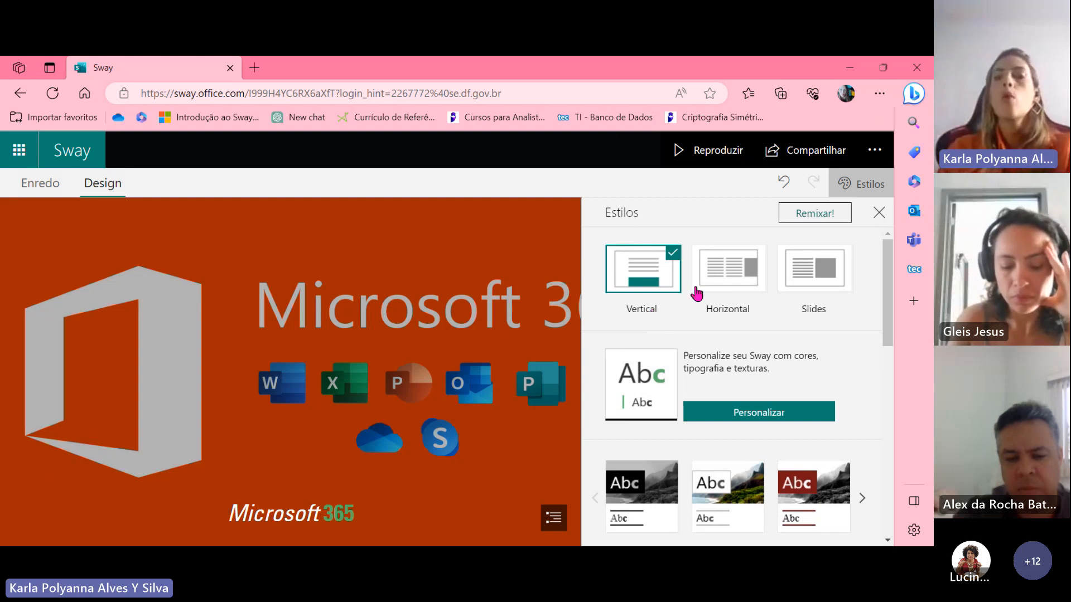
click(719, 276)
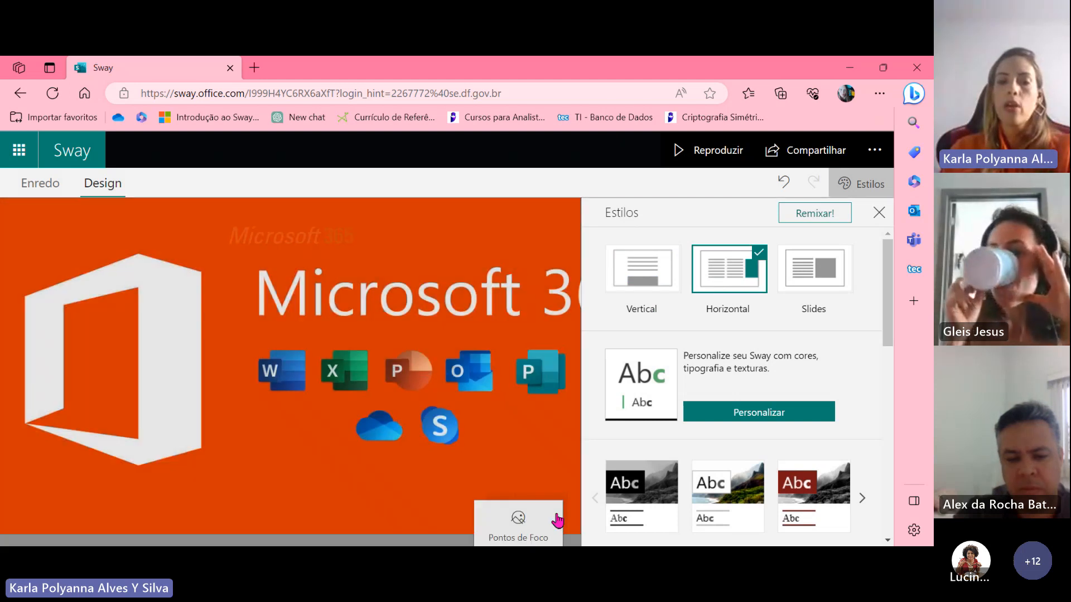
click(521, 527)
click(879, 212)
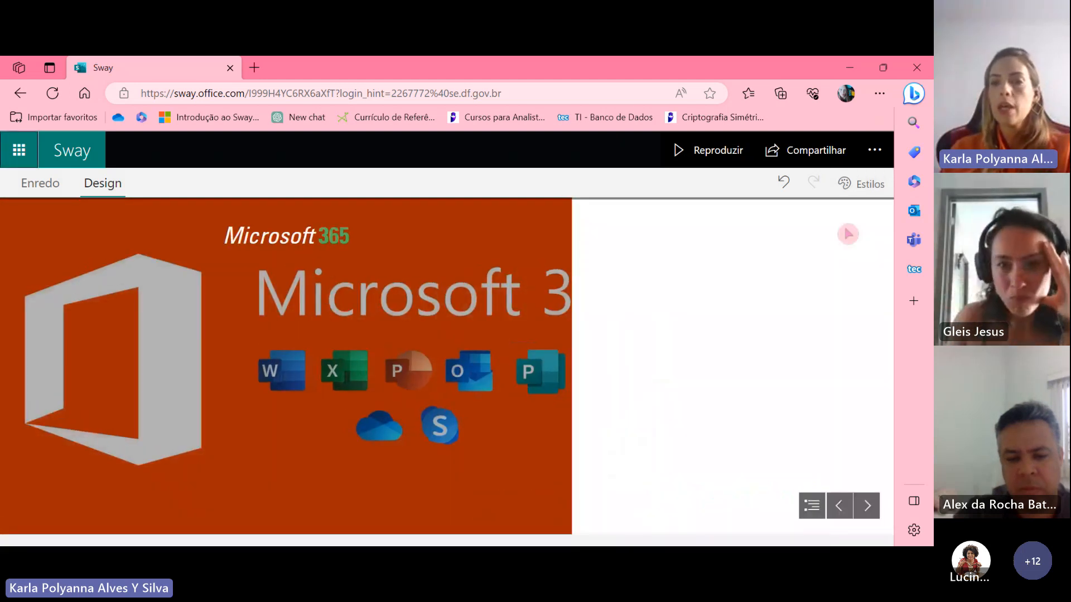
Browse the style collections and apply the dark red style with the grayscale landscape from the first collection
click(861, 186)
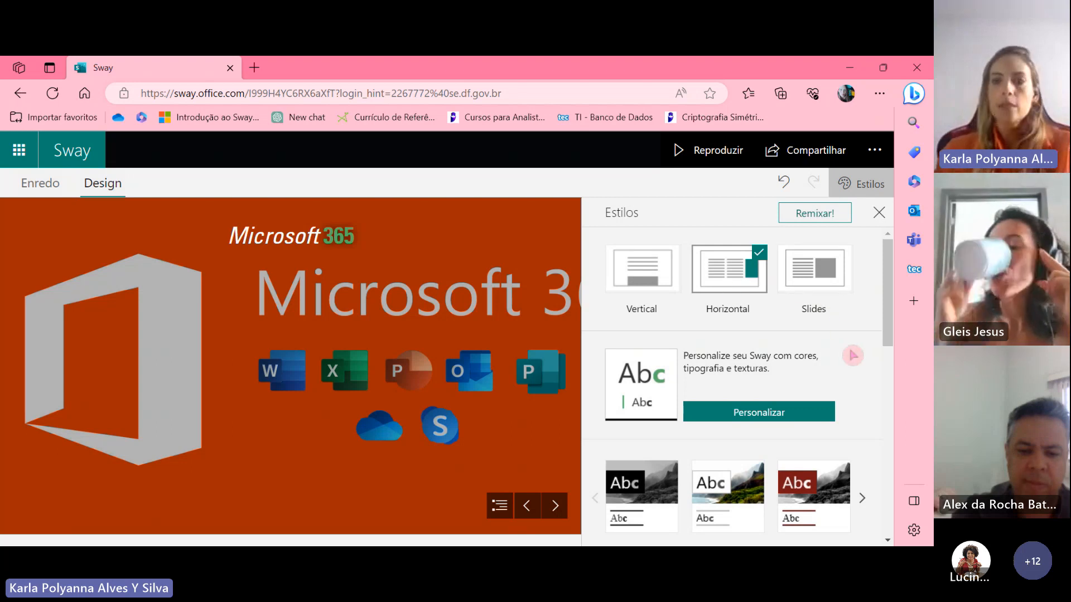
scroll(802, 375, down, 1)
scroll(739, 410, down, 3)
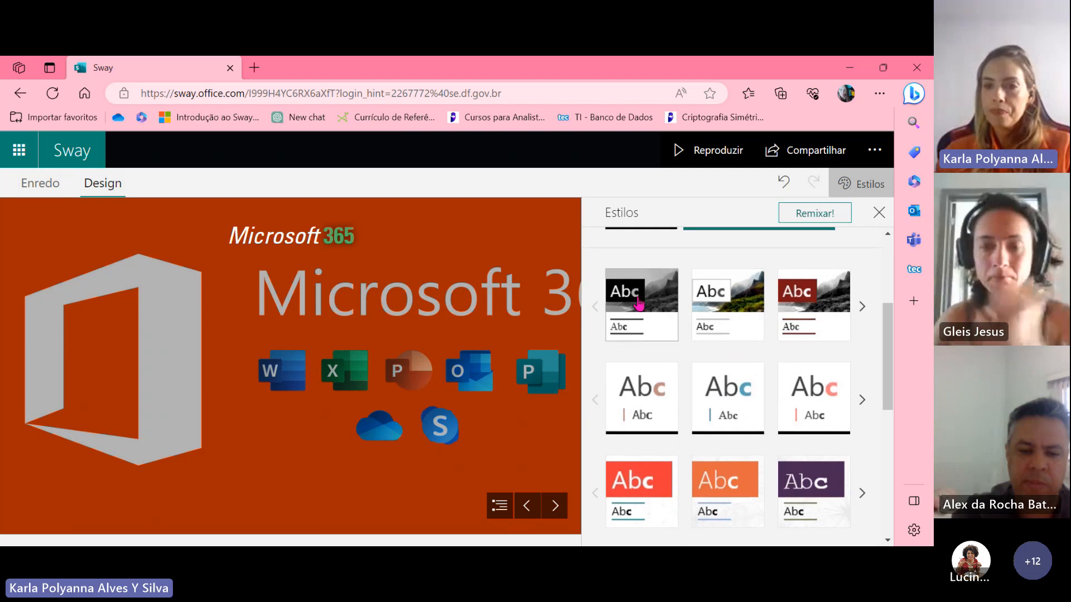
scroll(739, 332, down, 1)
scroll(739, 332, down, 5)
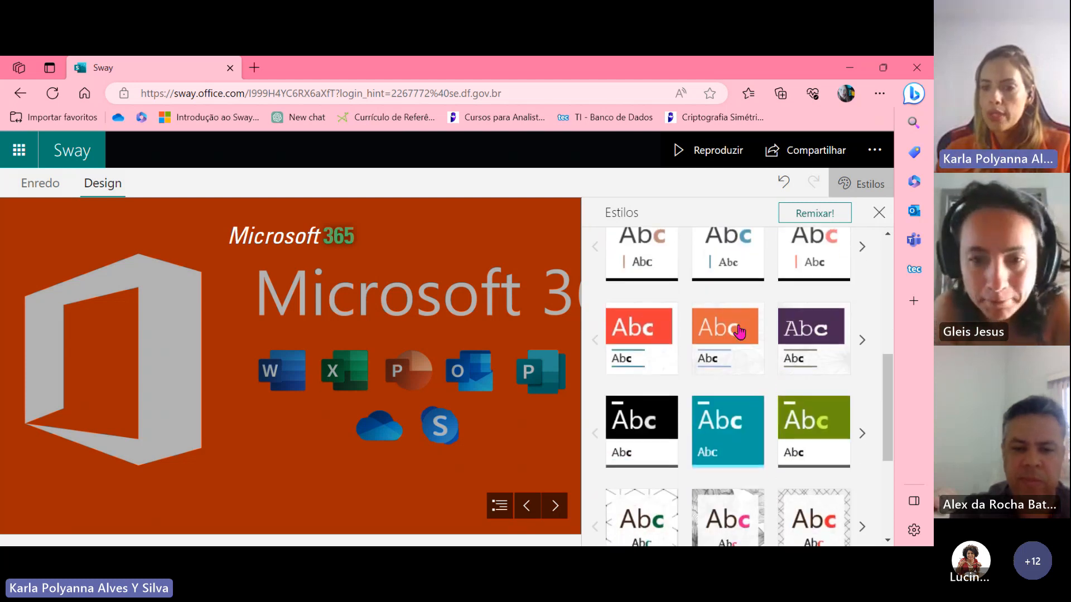
scroll(740, 332, down, 2)
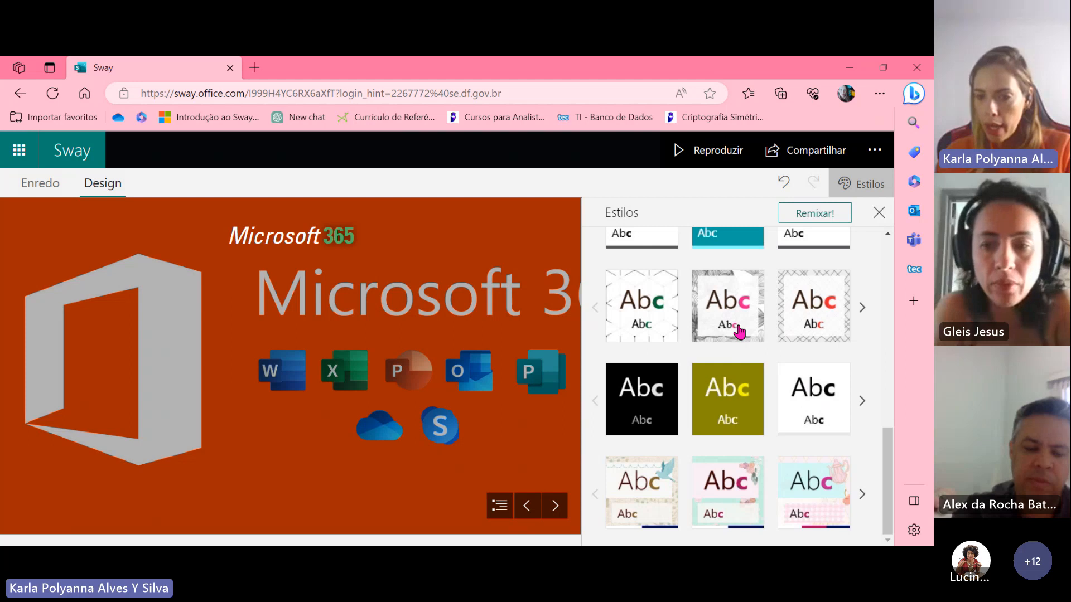
scroll(774, 468, up, 4)
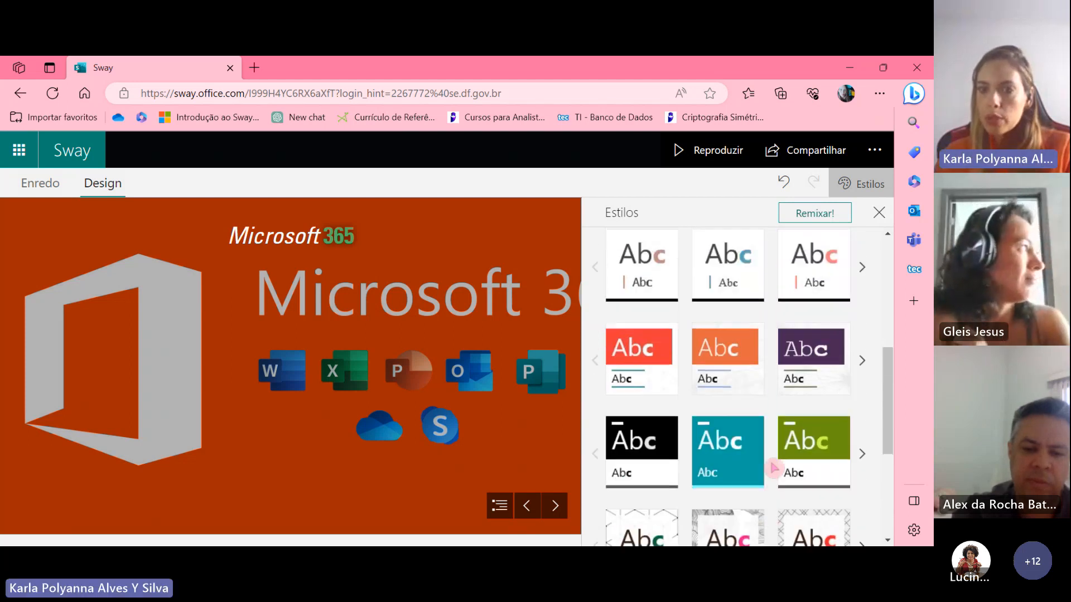
scroll(774, 469, up, 1)
scroll(774, 469, up, 3)
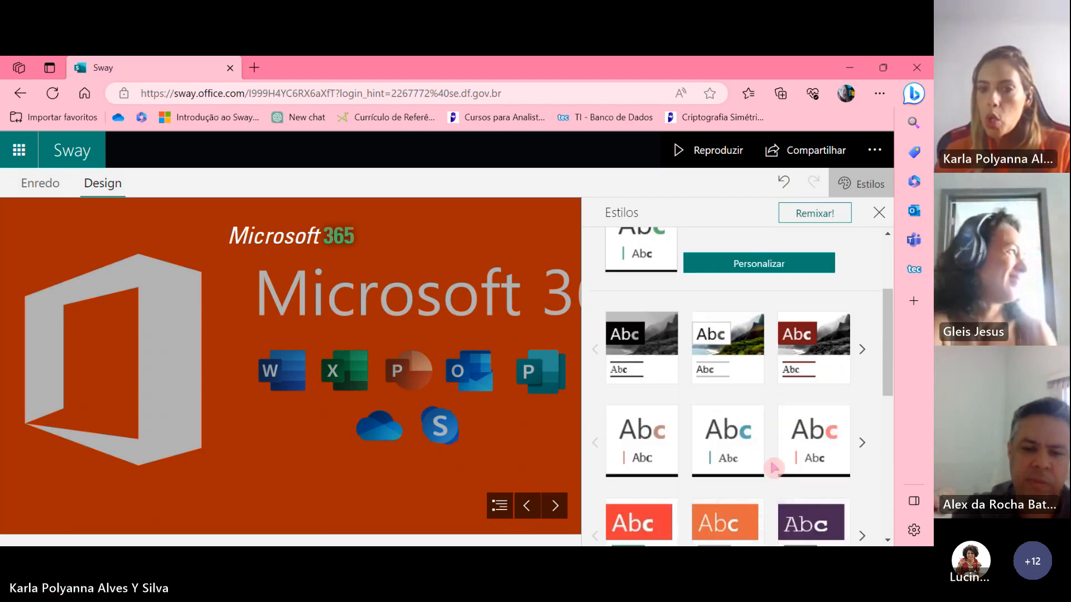
click(809, 340)
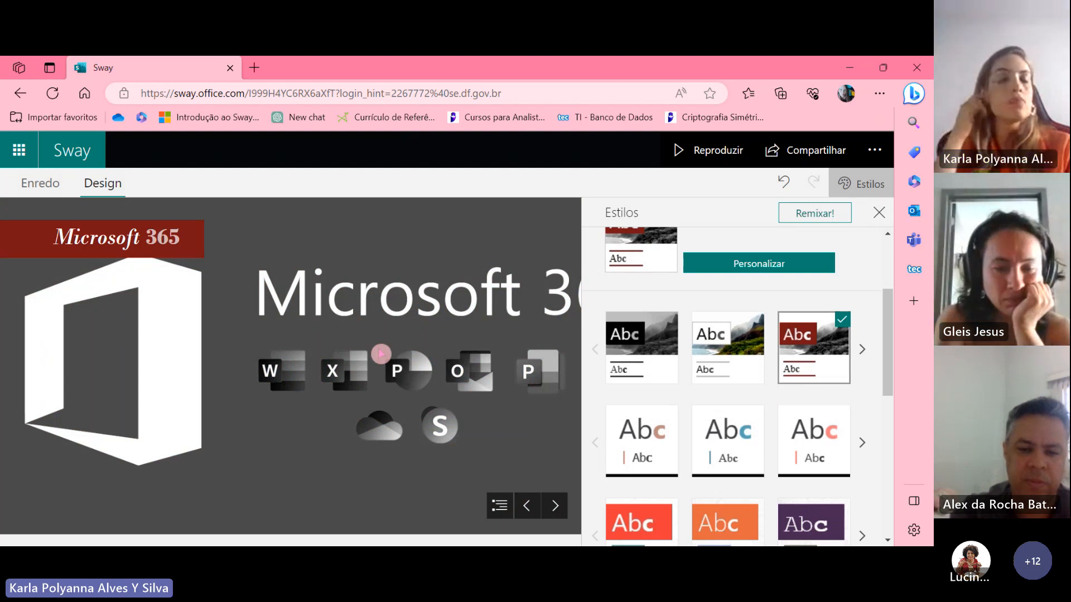
Apply the brown style variation with the grayscale landscape from further along the first style collection
click(861, 349)
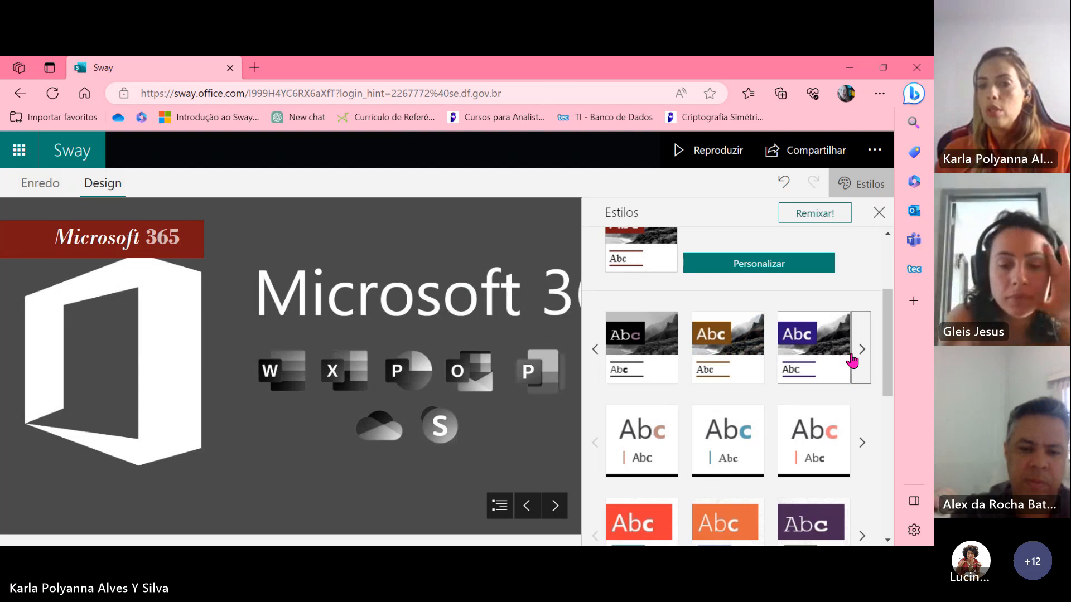
click(862, 357)
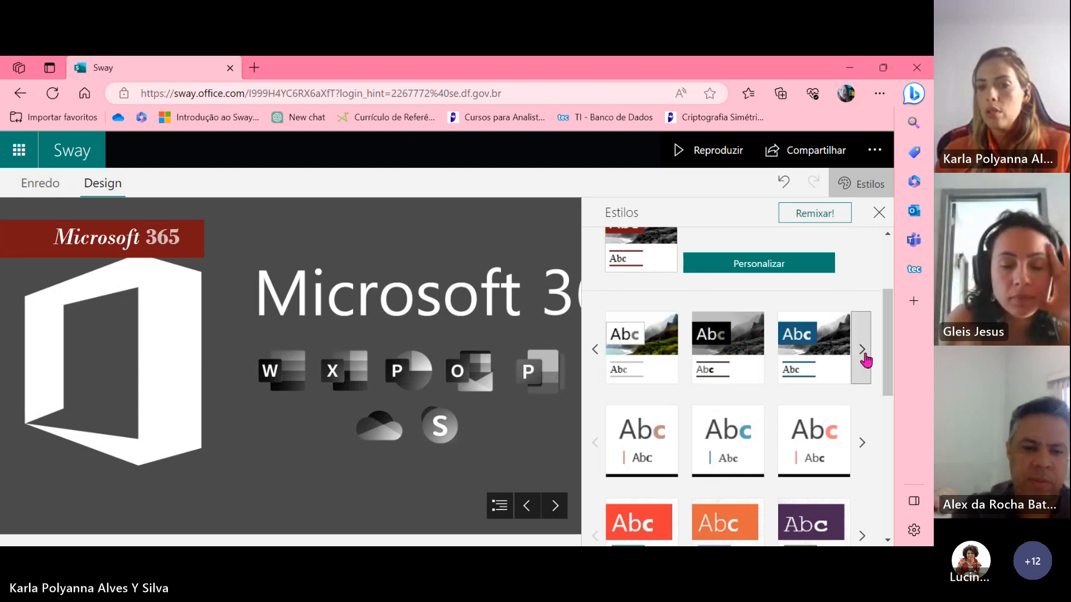
click(708, 352)
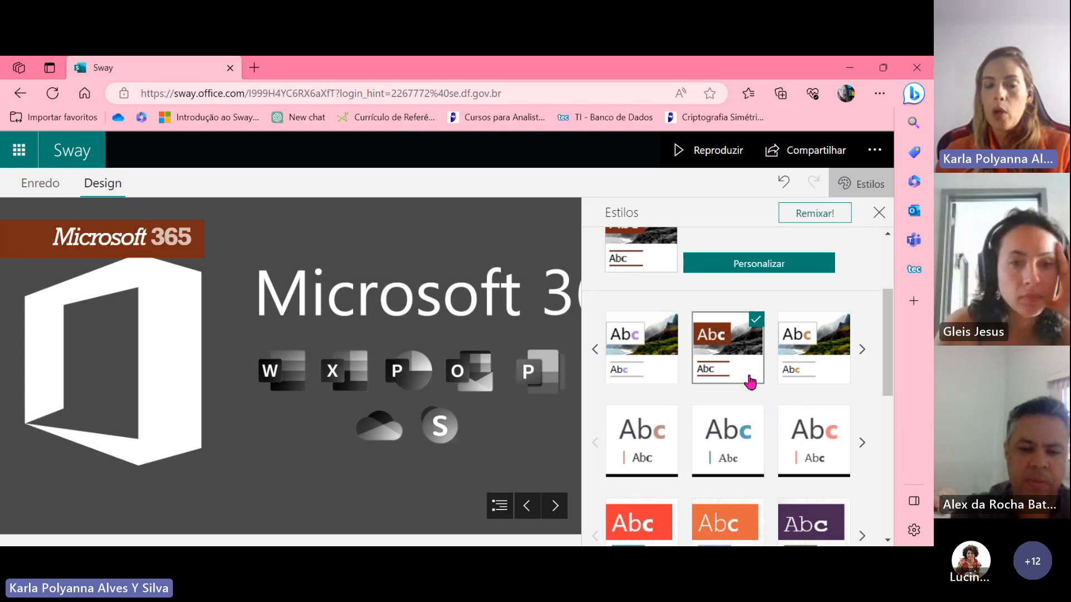
Open the customization of the current style and examine its color inspiration, color palettes, font, animation and text size options
scroll(744, 377, down, 3)
scroll(742, 375, up, 4)
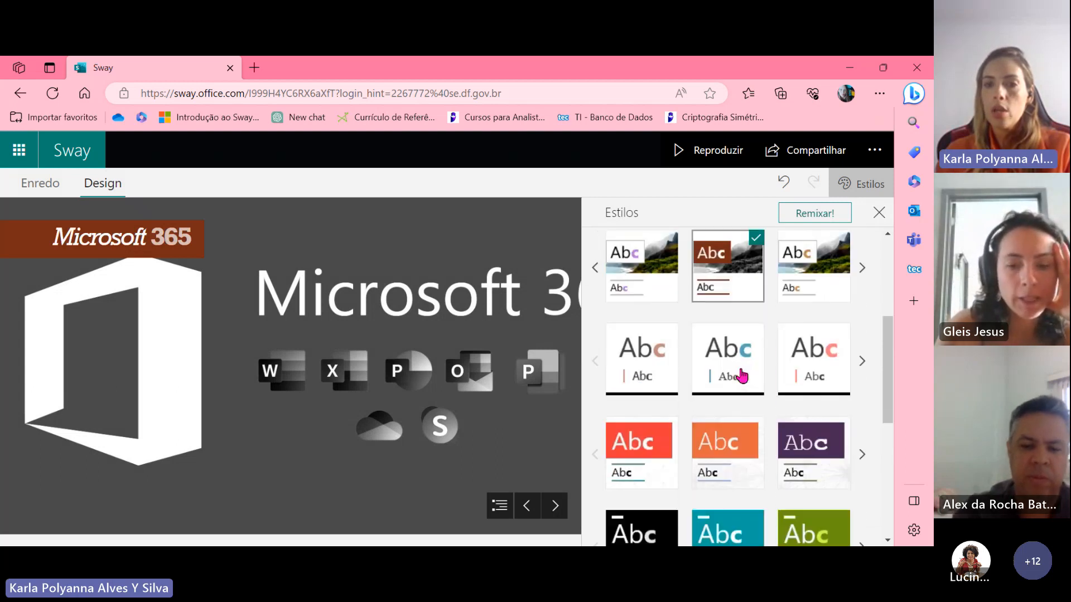
drag(887, 340, 885, 227)
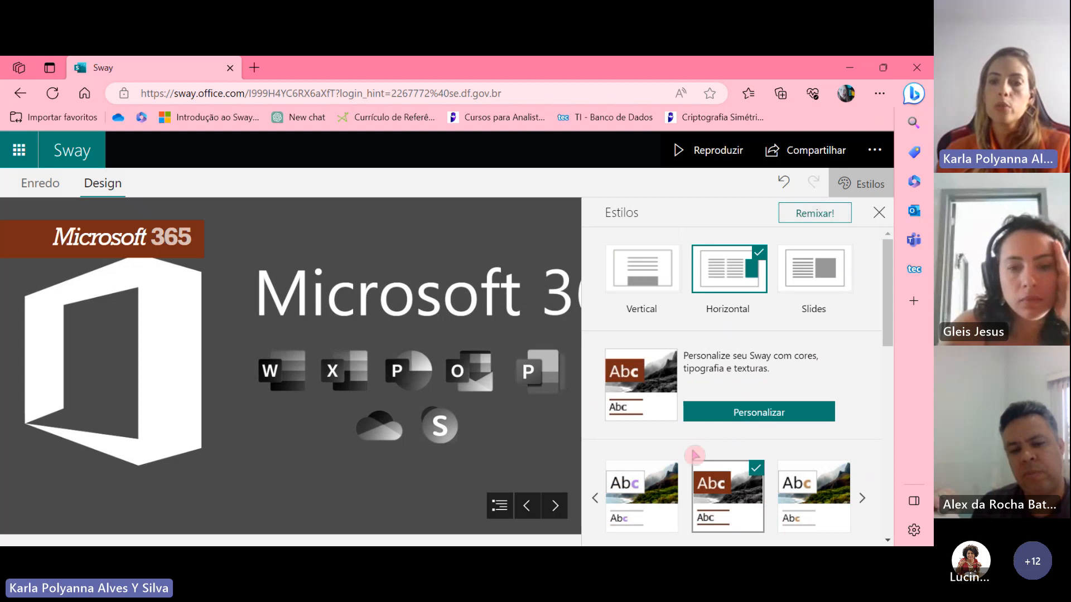
click(757, 412)
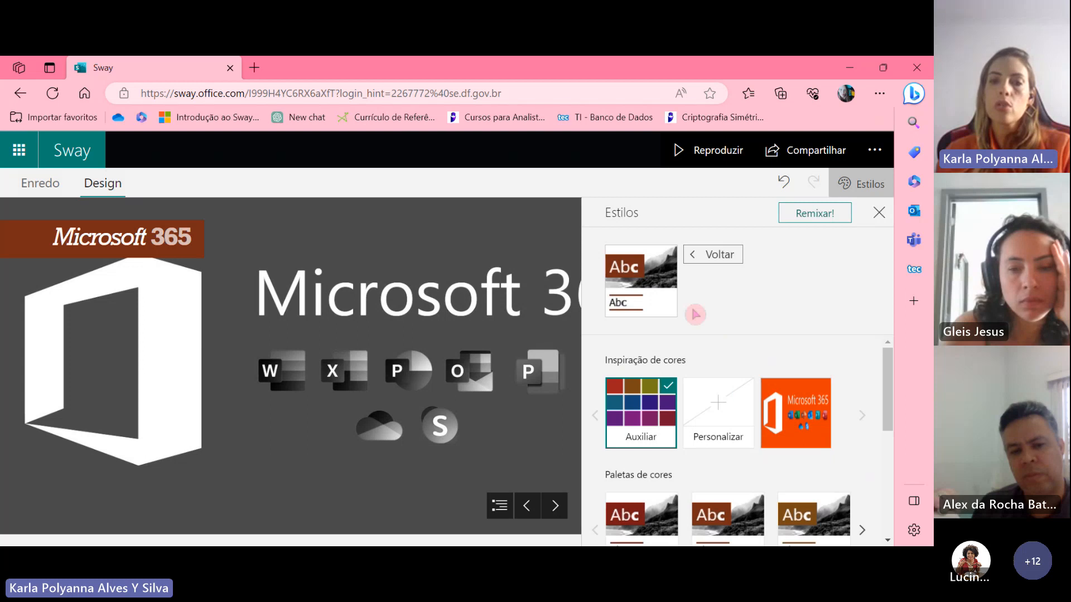
scroll(725, 454, down, 3)
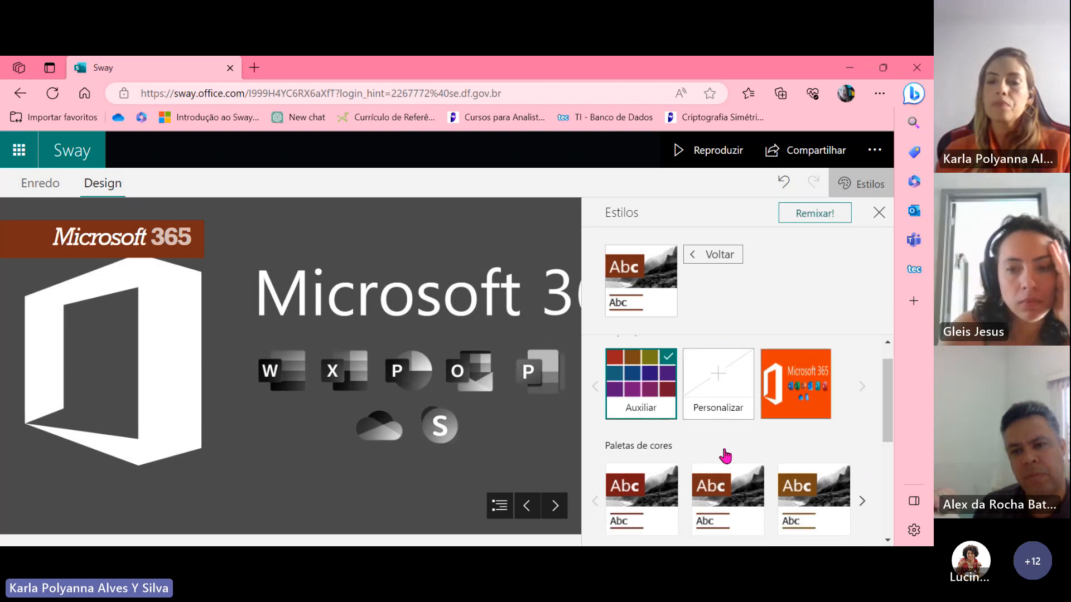
scroll(686, 441, down, 1)
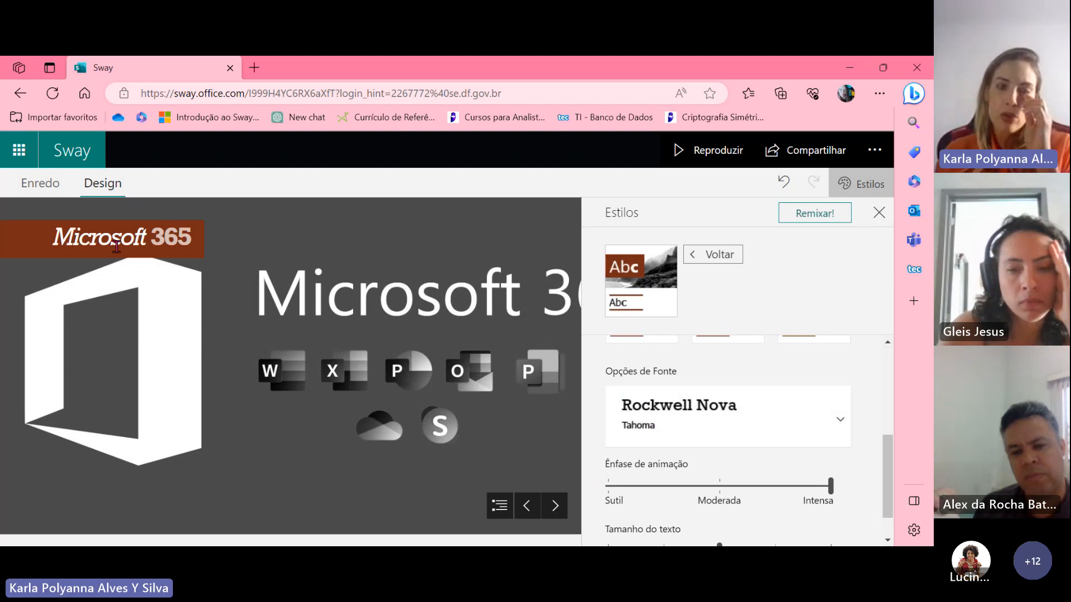
scroll(794, 425, down, 1)
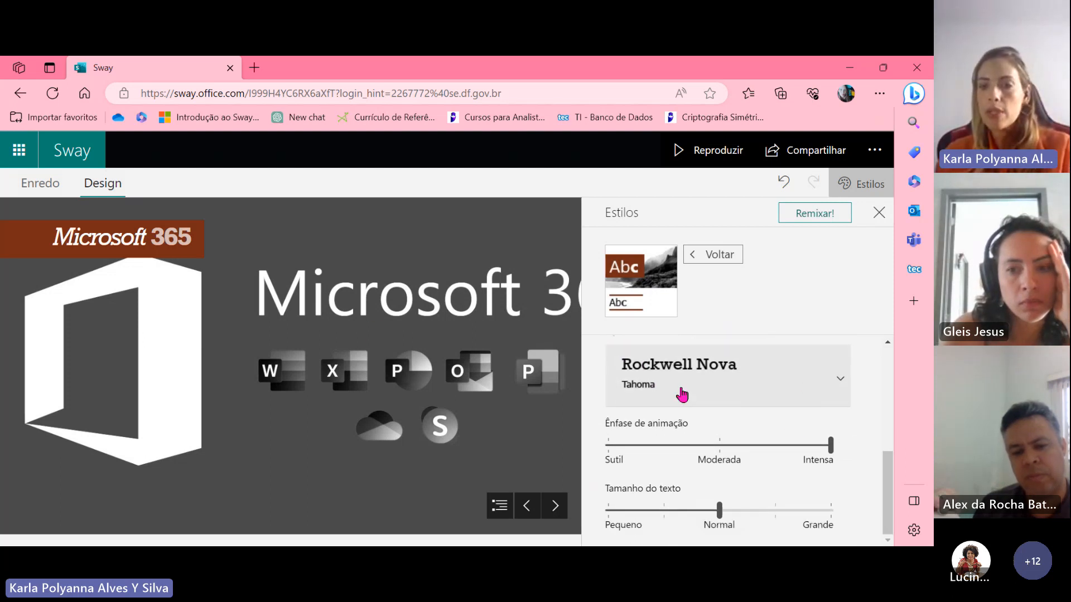
Expand the font options and look through the available heading and body font pairings
click(700, 377)
scroll(740, 353, down, 2)
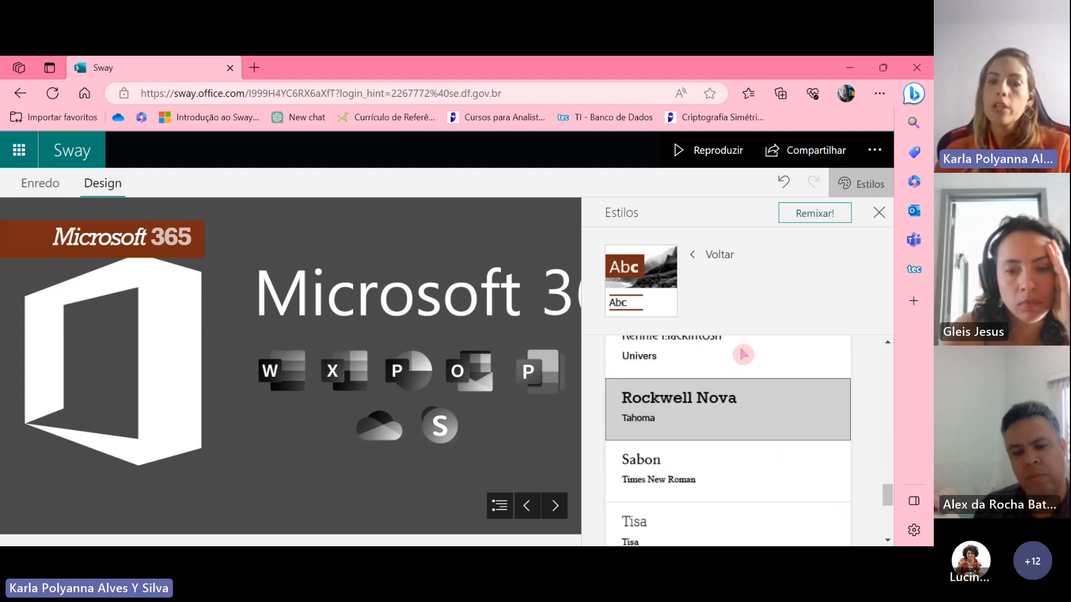
scroll(842, 489, down, 3)
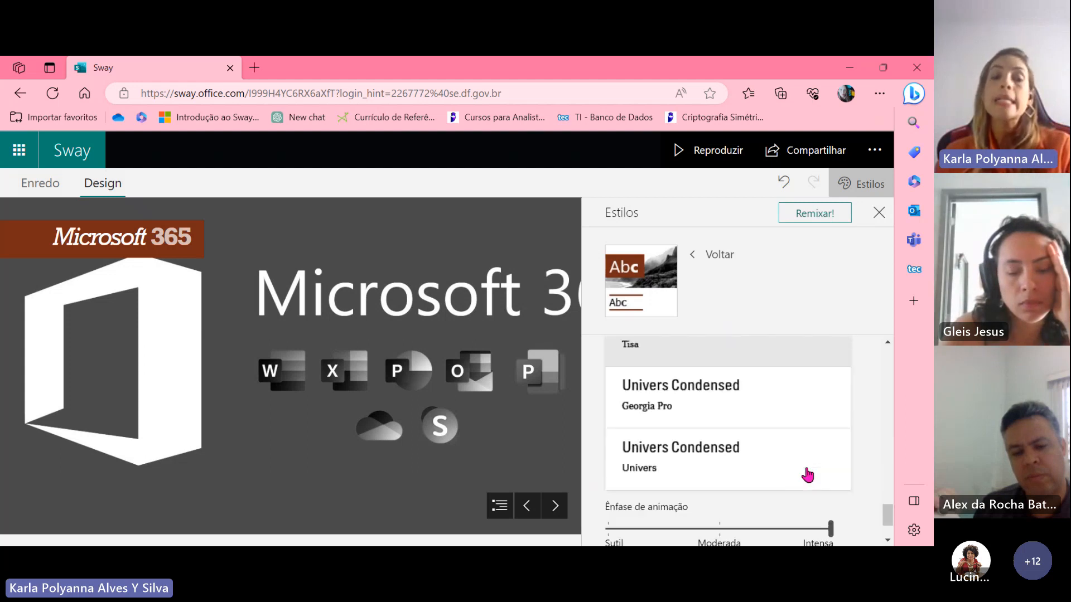
scroll(759, 446, down, 2)
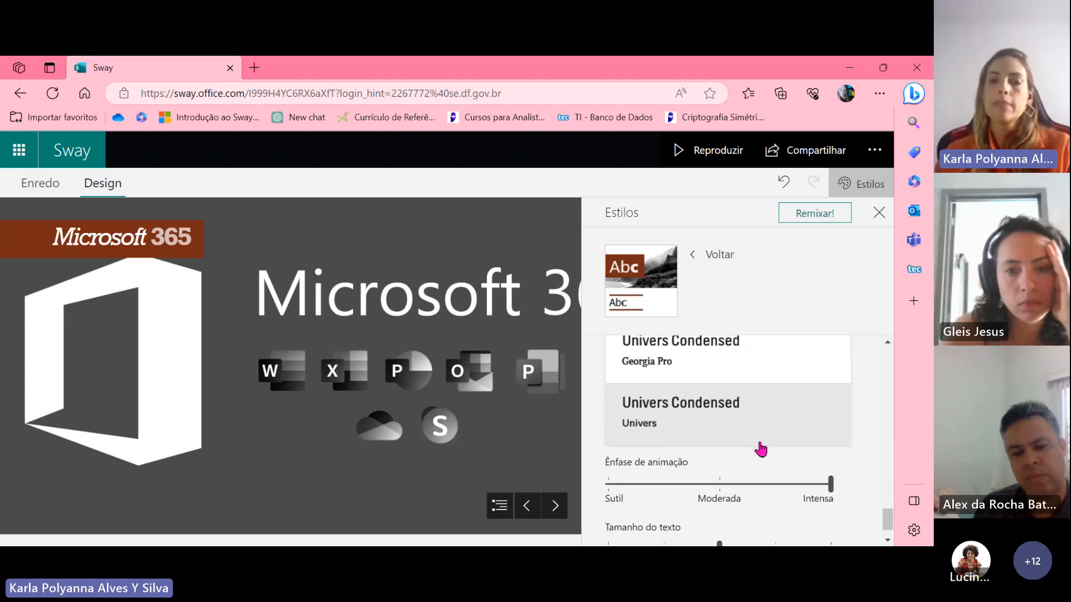
scroll(760, 445, up, 1)
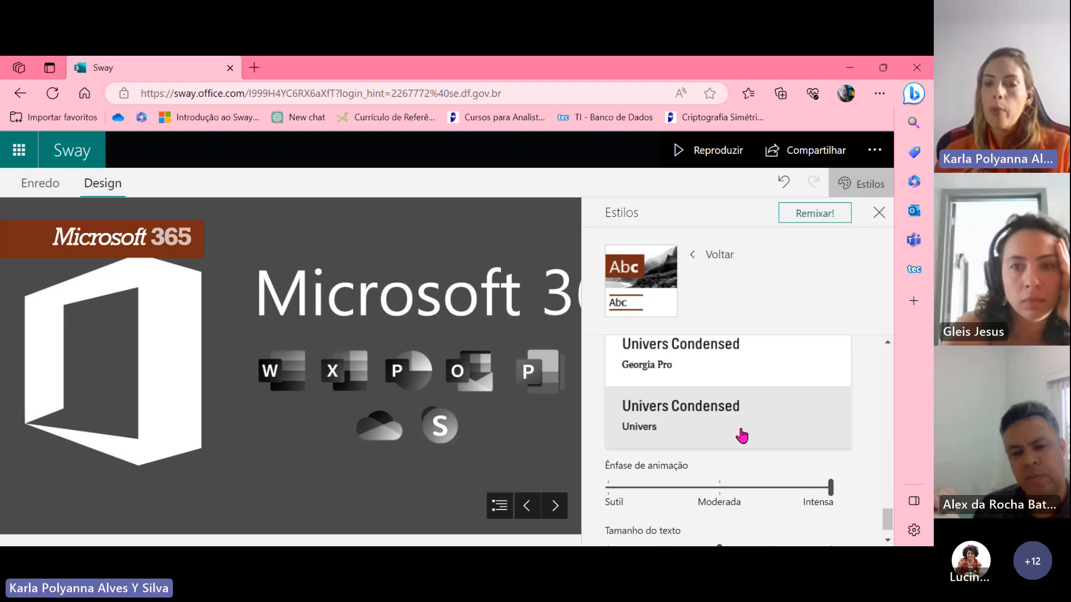
scroll(742, 436, down, 1)
scroll(701, 417, up, 1)
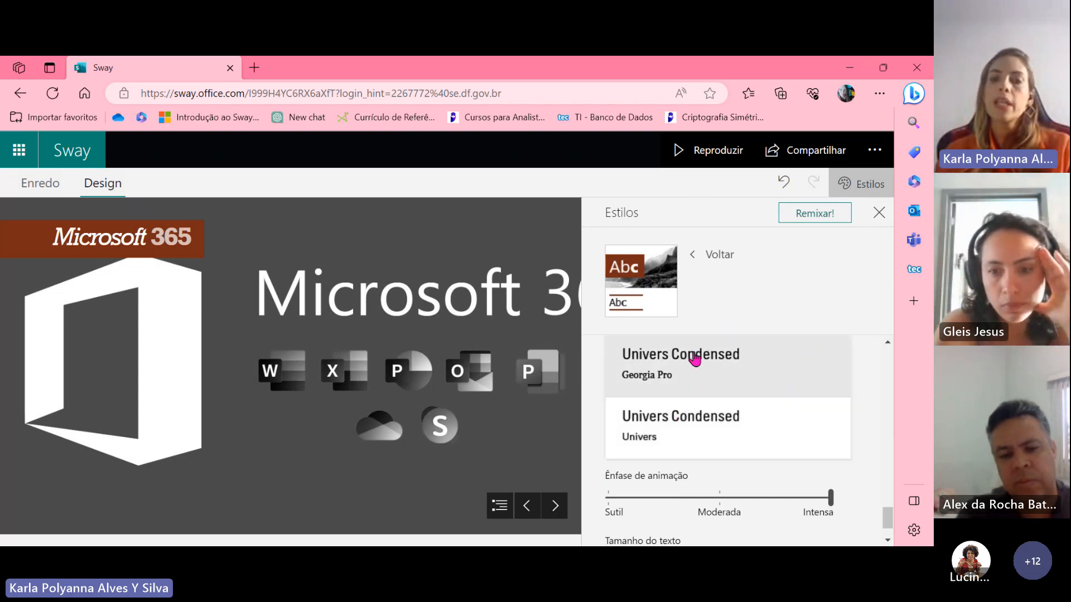
scroll(772, 462, up, 1)
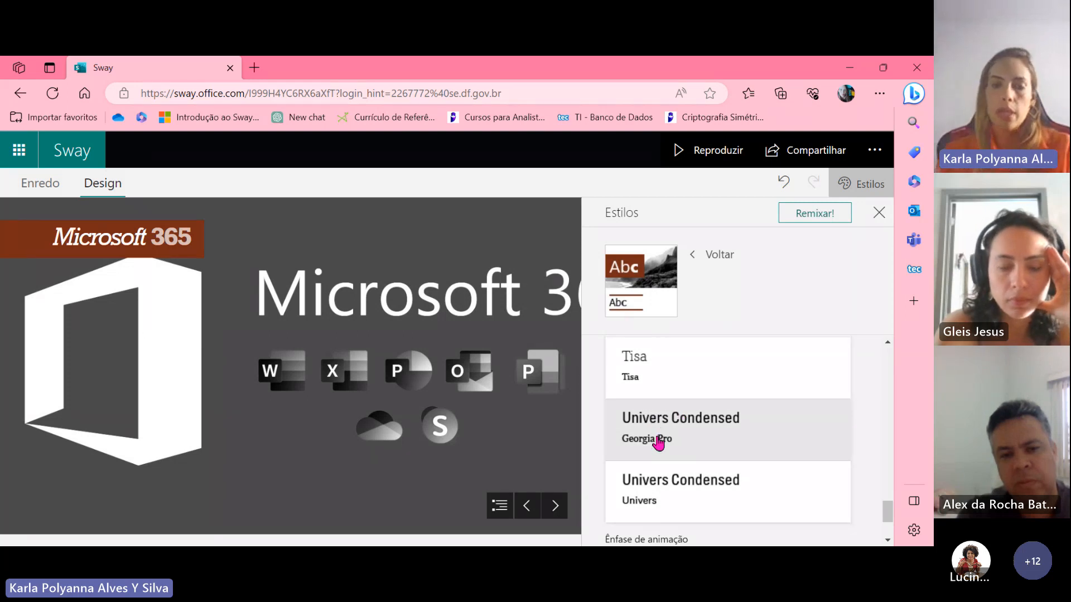
scroll(772, 443, down, 3)
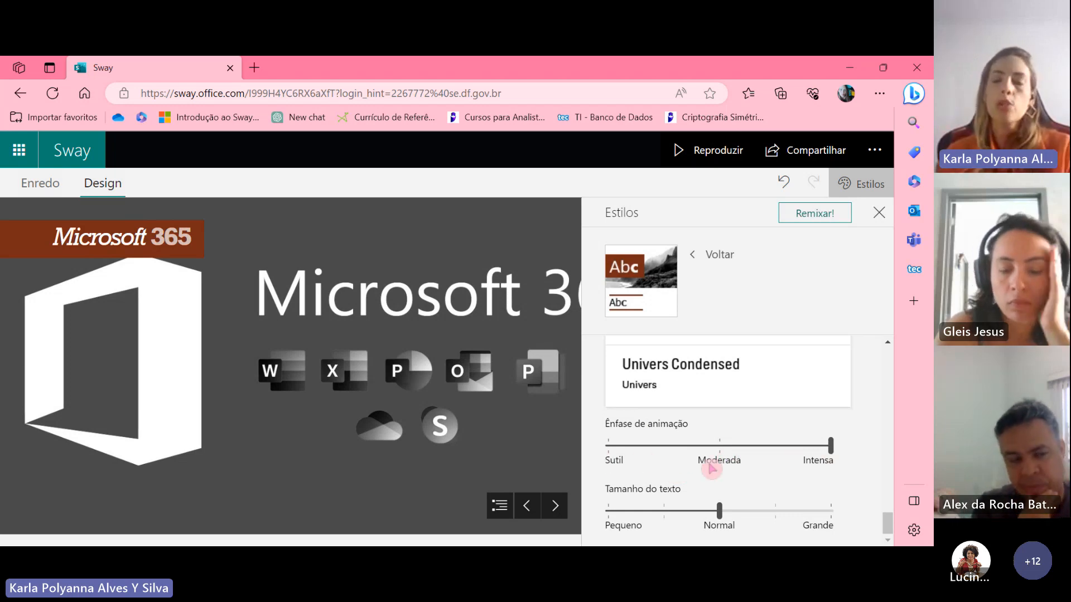
Try the Moderada animation emphasis, restore it to Intensa and return to the color inspiration options
click(719, 446)
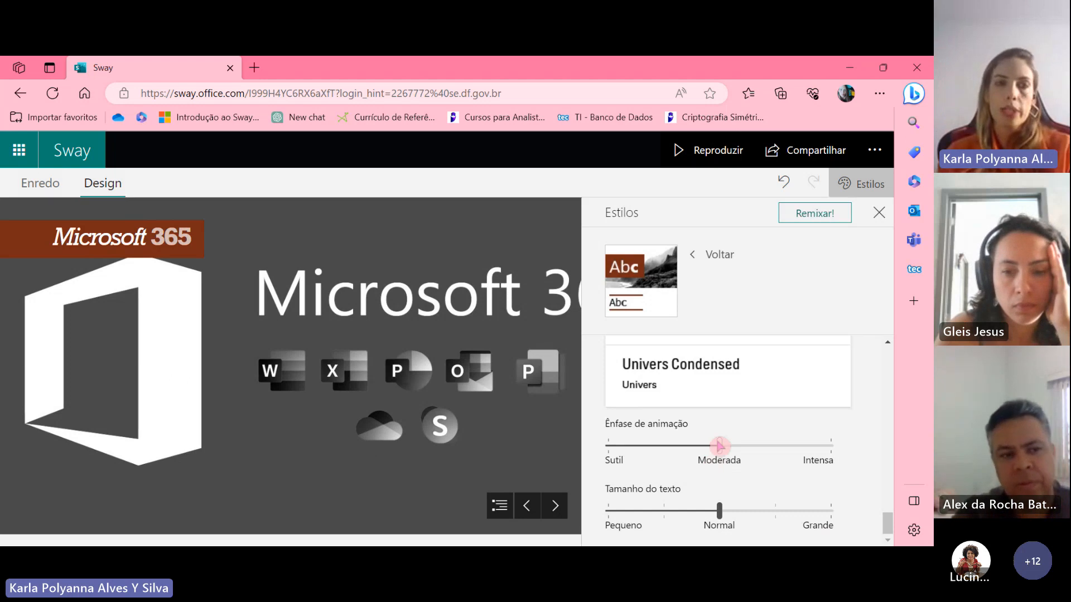
click(830, 446)
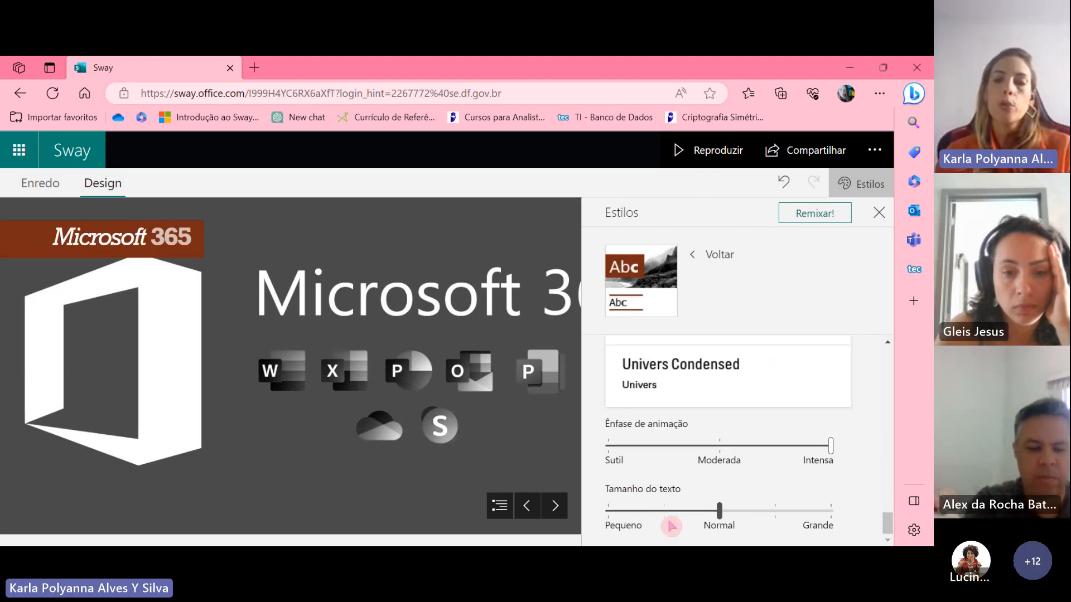
scroll(877, 517, up, 10)
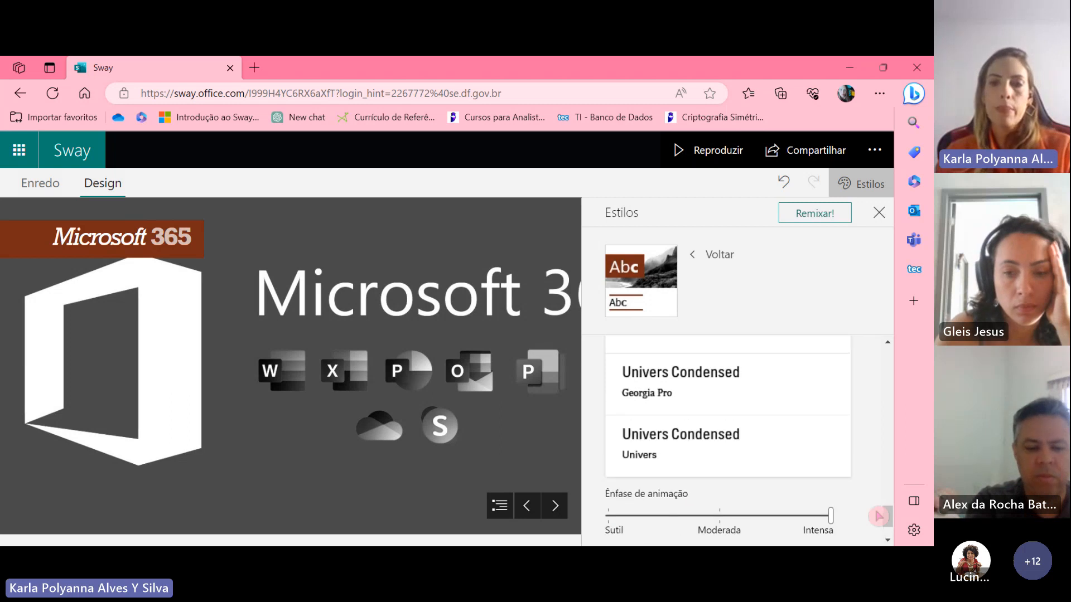
drag(889, 409, 884, 344)
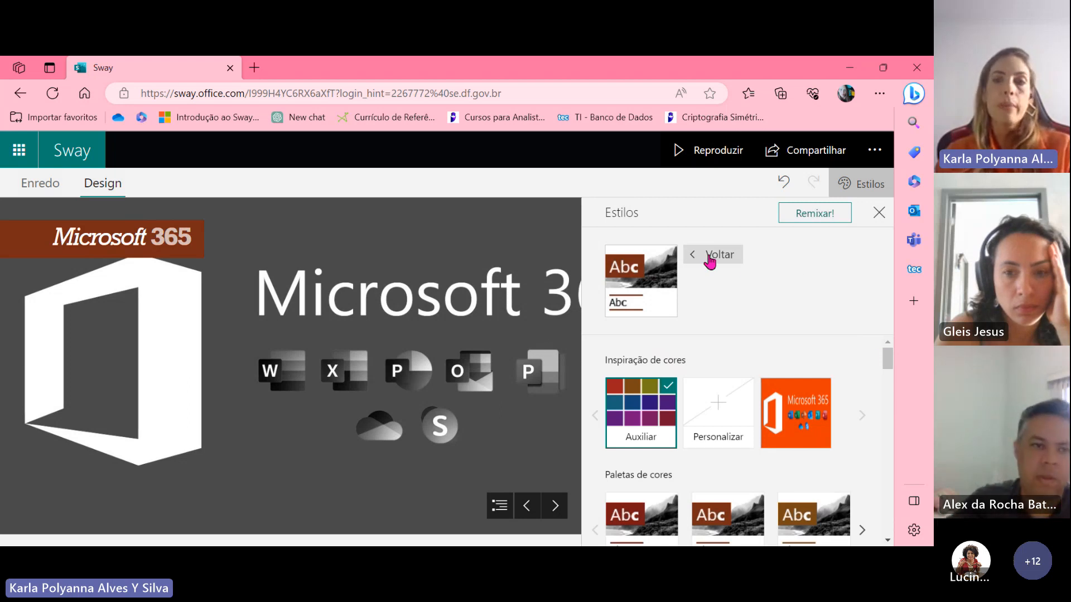
Close the style options, return to the storyline and open the focus point settings of the title card's background image
click(879, 212)
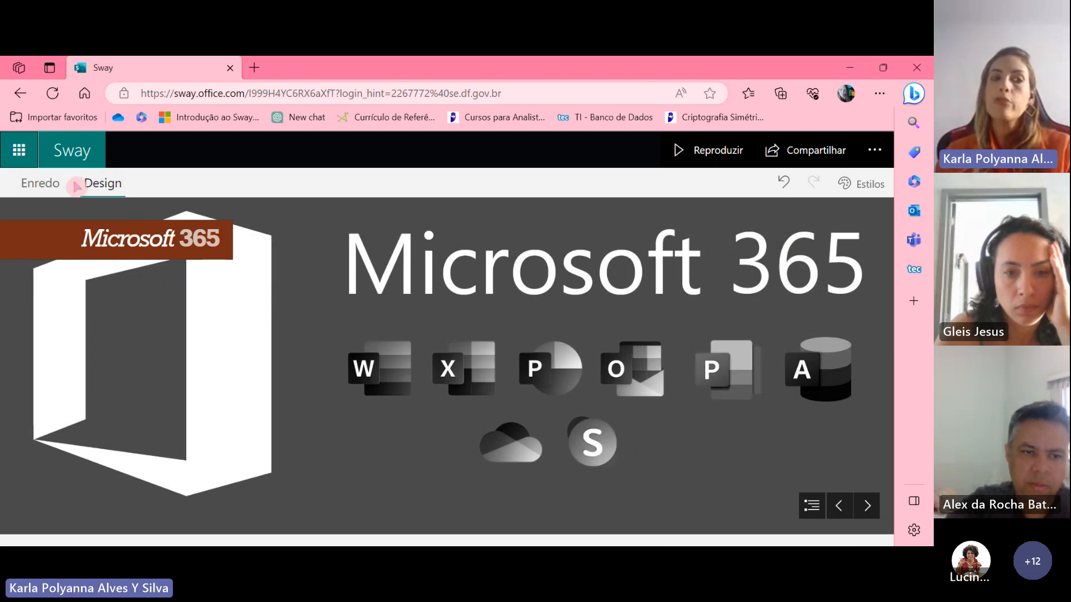
click(41, 184)
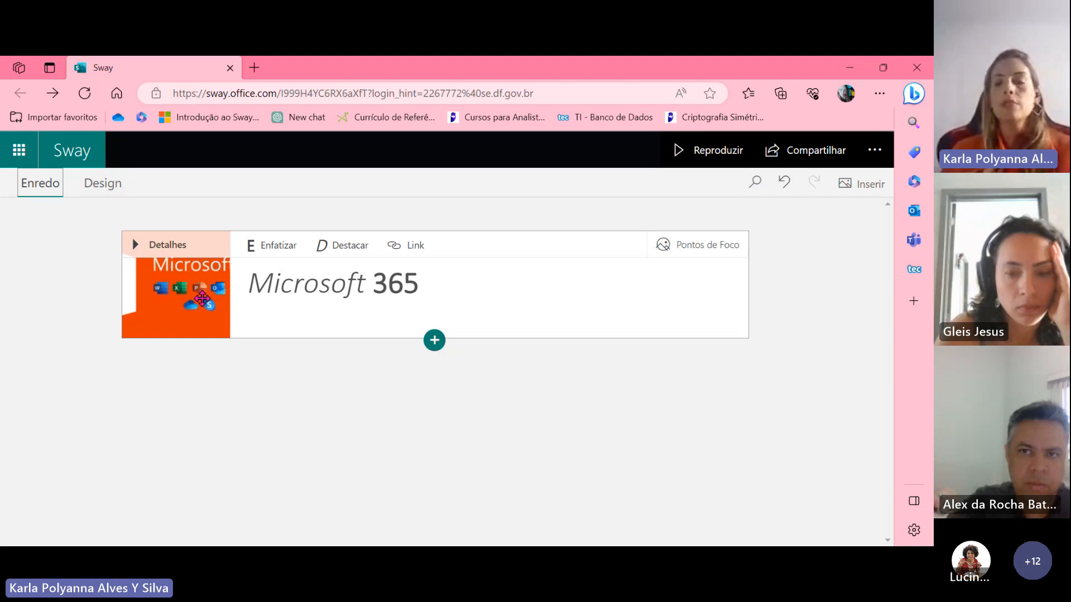
click(690, 246)
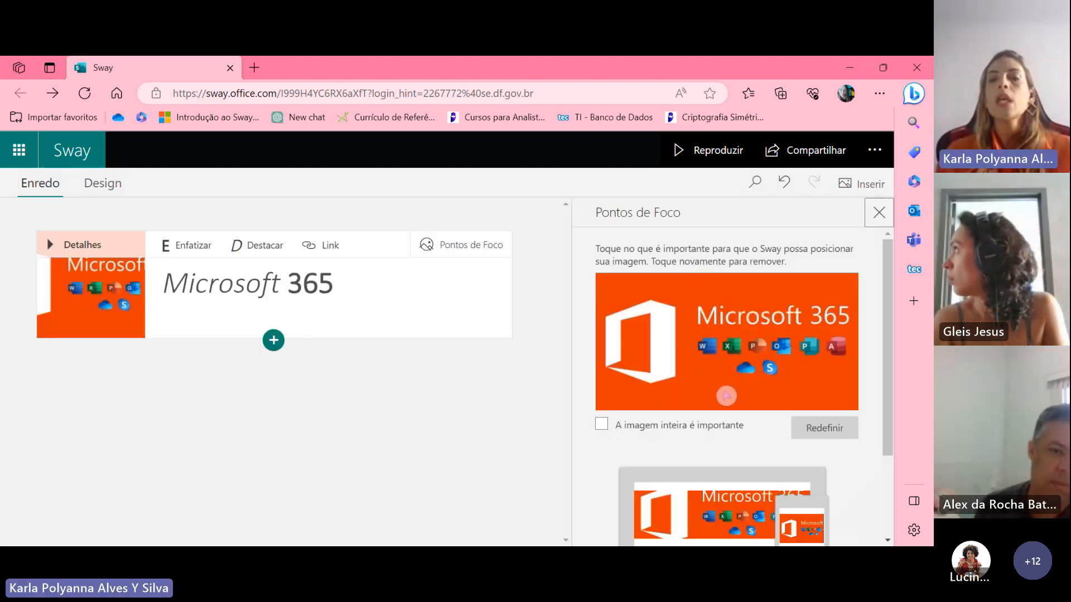
Mark focus points over and around the Microsoft 365 lettering and app icons, review the device previews and close the focus point settings
click(779, 332)
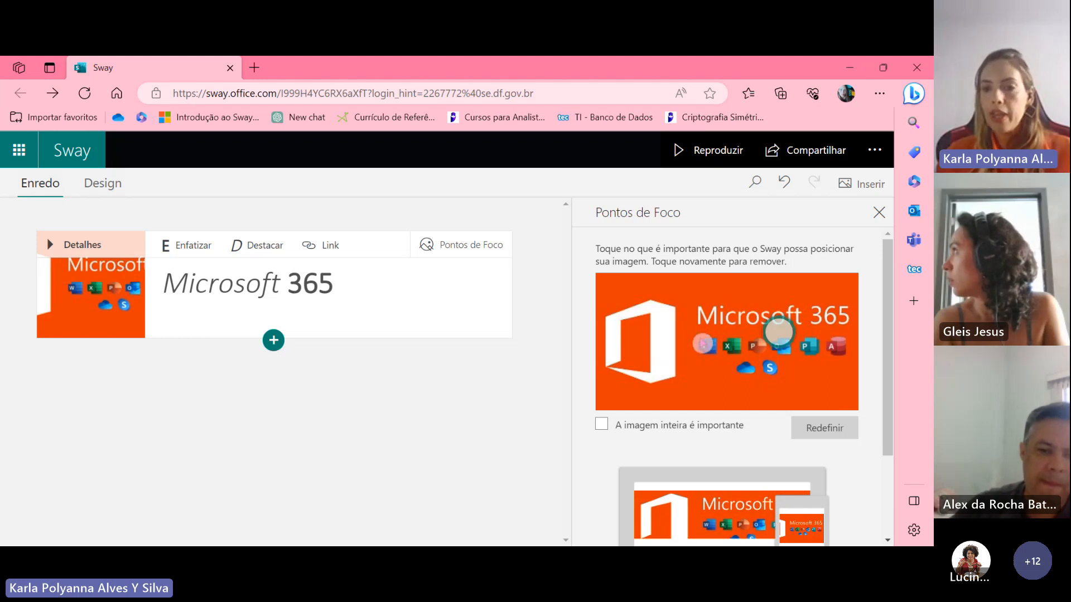
click(700, 337)
click(719, 306)
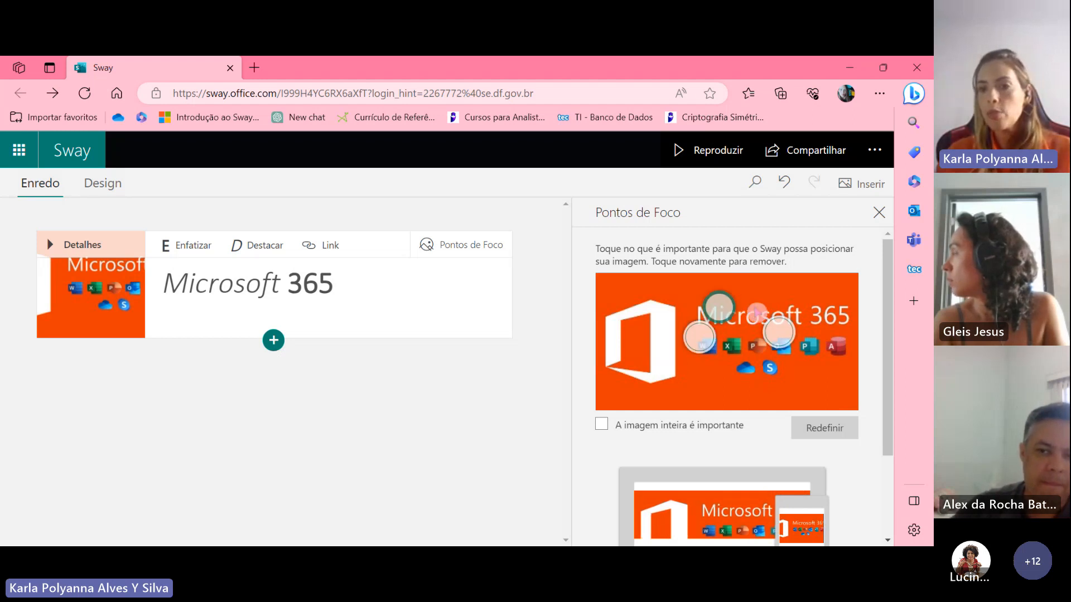
click(754, 306)
click(789, 296)
click(814, 304)
click(835, 316)
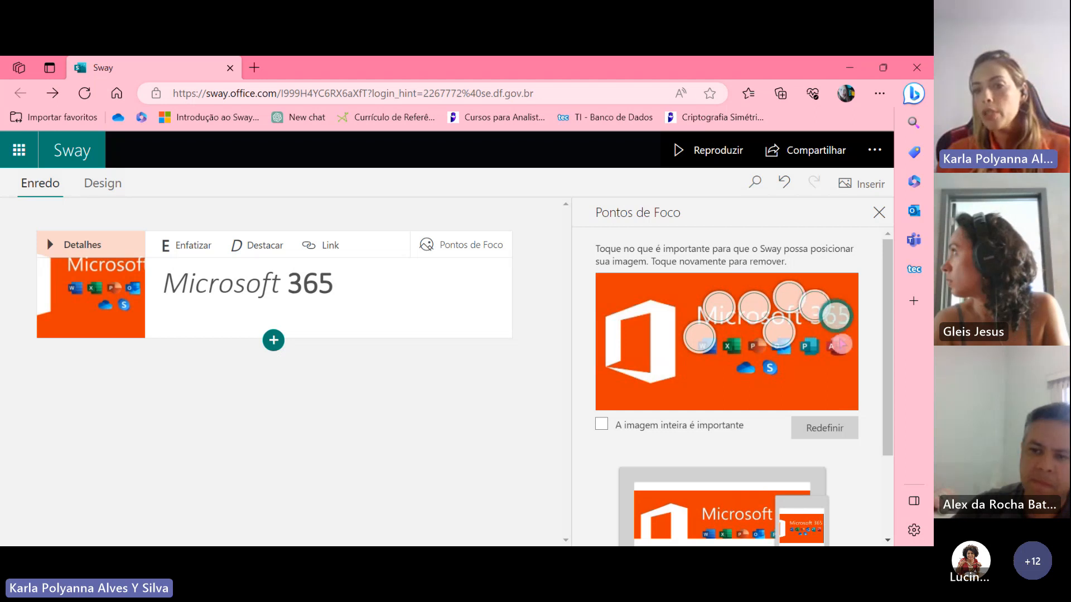
click(838, 349)
click(806, 363)
click(760, 369)
click(732, 365)
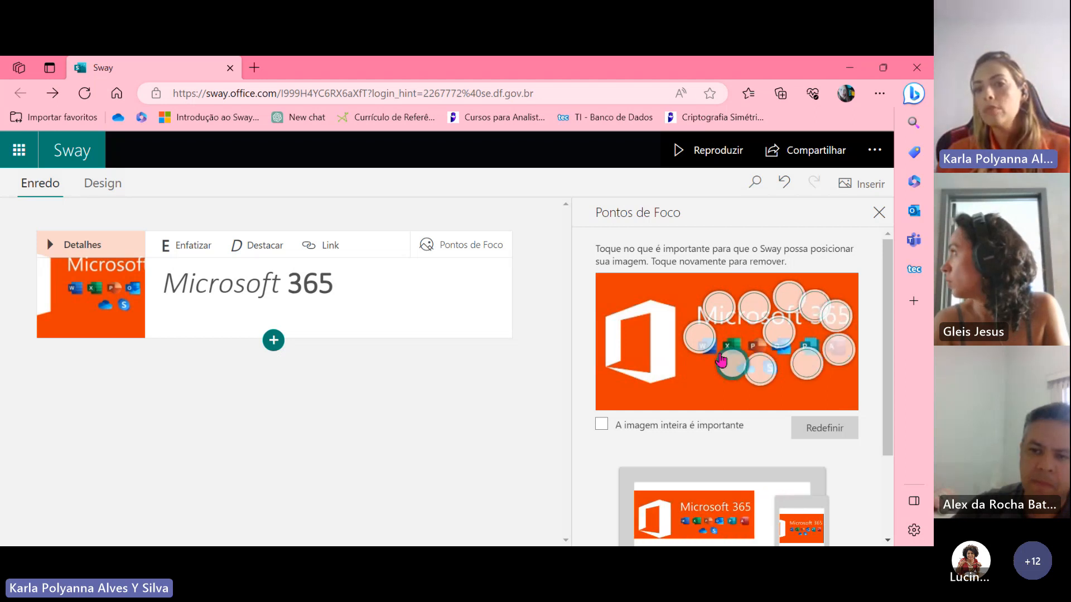
click(717, 351)
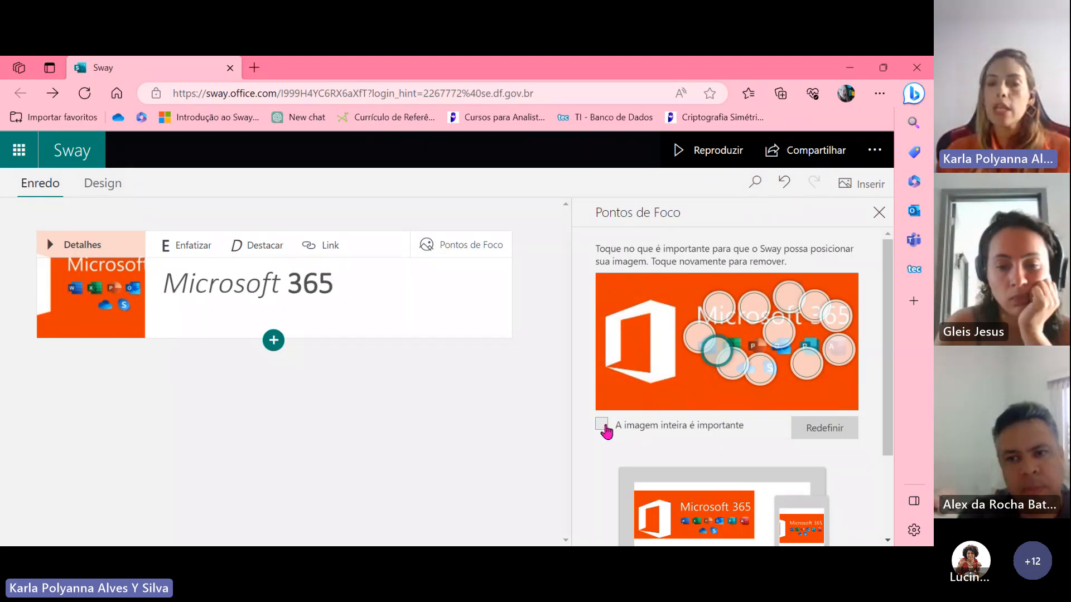
scroll(663, 435, down, 2)
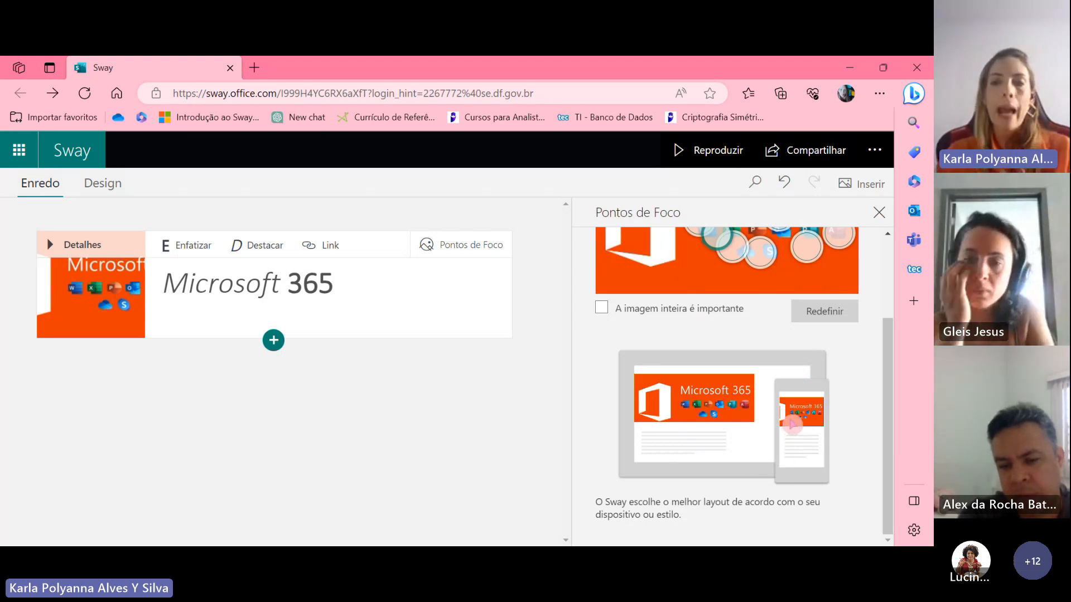
scroll(717, 270, up, 1)
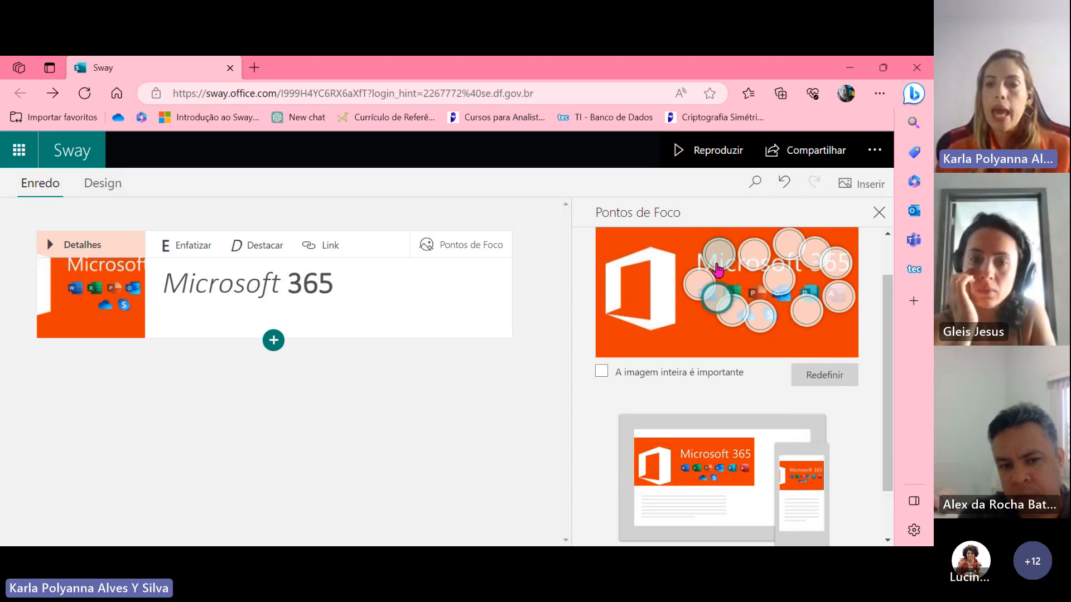
scroll(832, 382, down, 1)
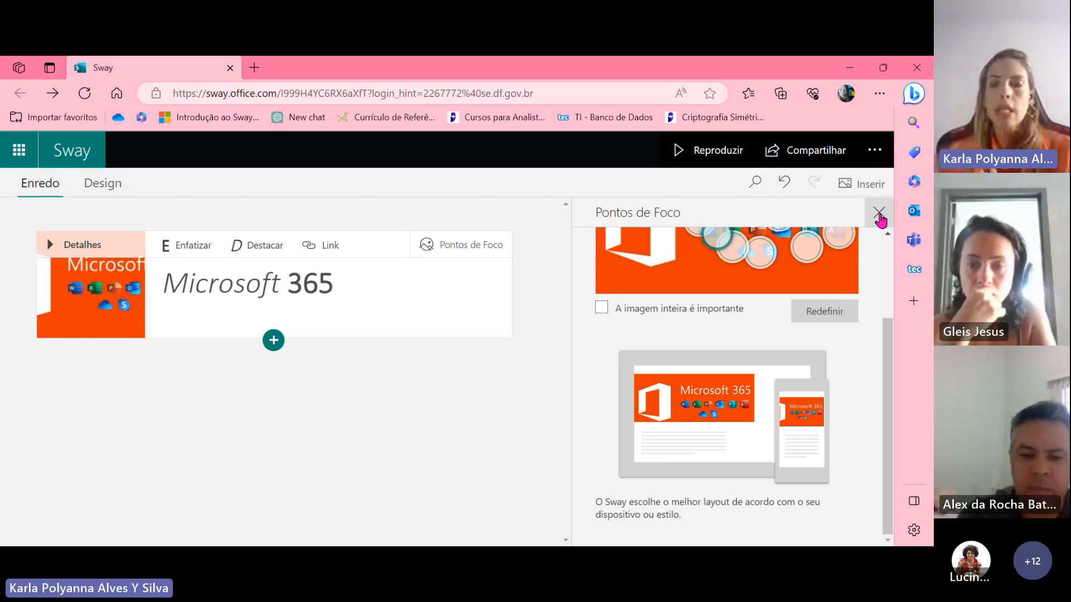
click(879, 216)
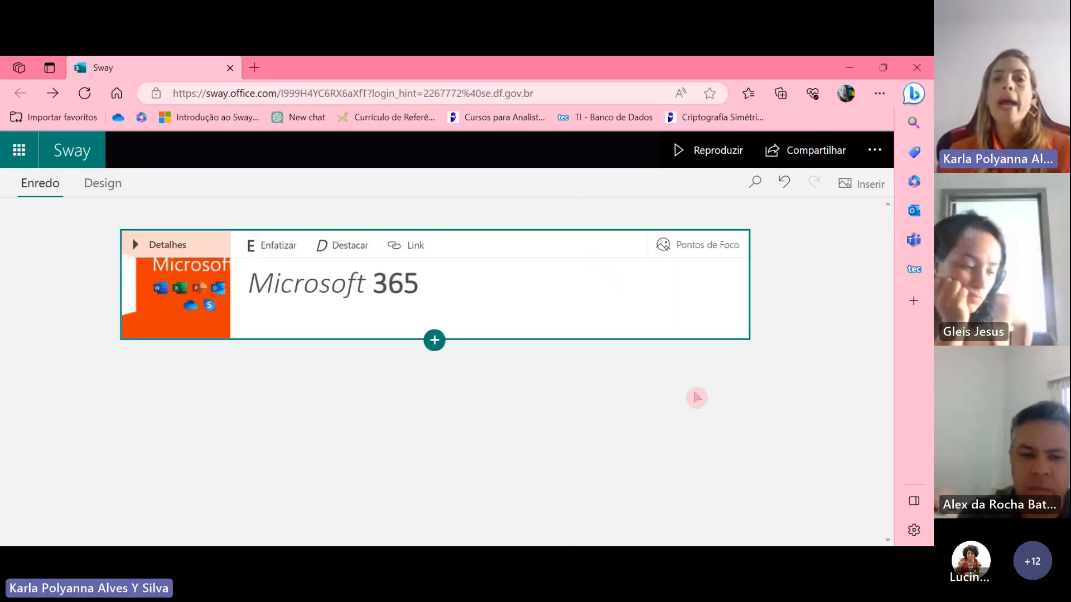
Expand the title card's details, examine its title, background and logo sections, and collapse the card again
click(159, 248)
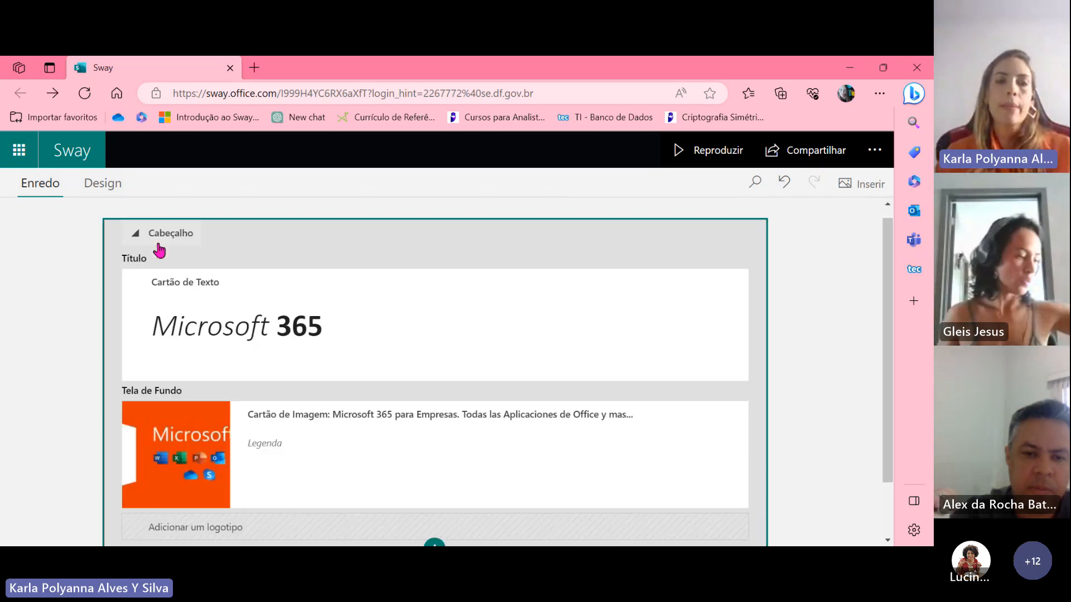
scroll(433, 316, down, 1)
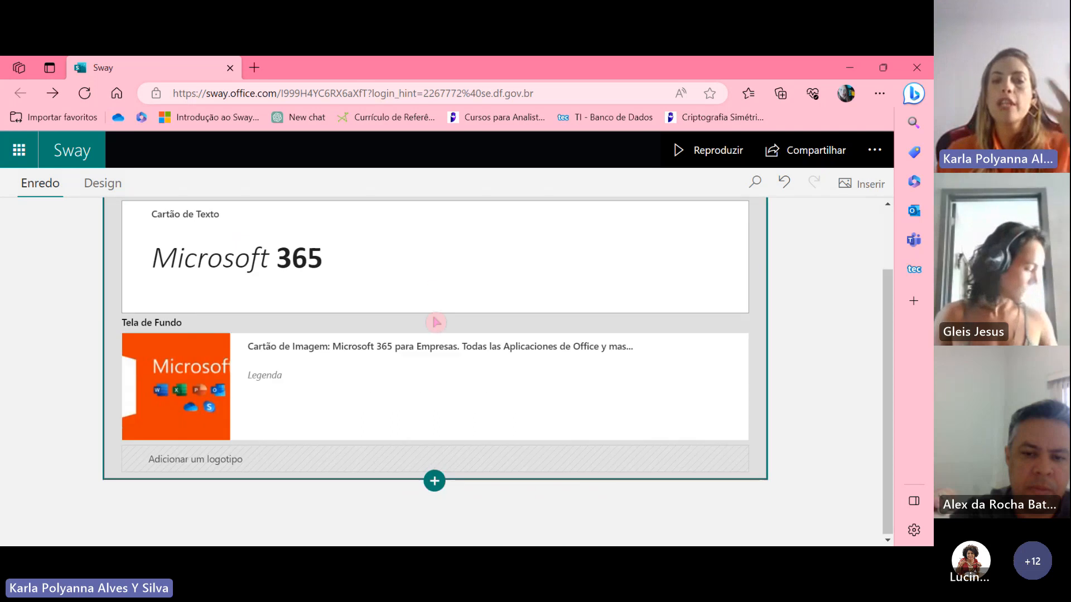
scroll(433, 316, up, 1)
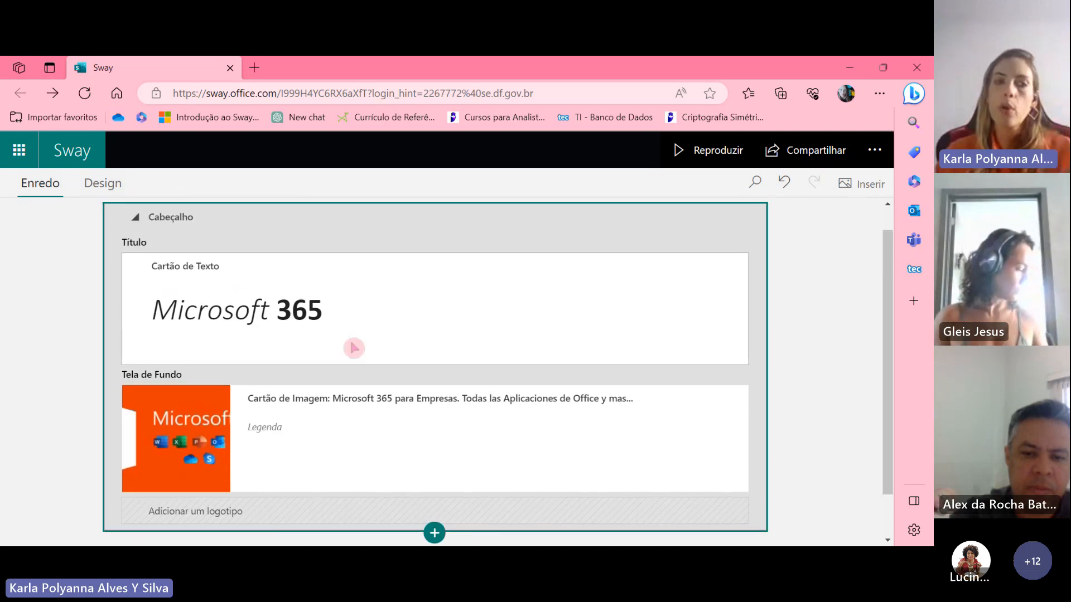
click(196, 313)
click(320, 430)
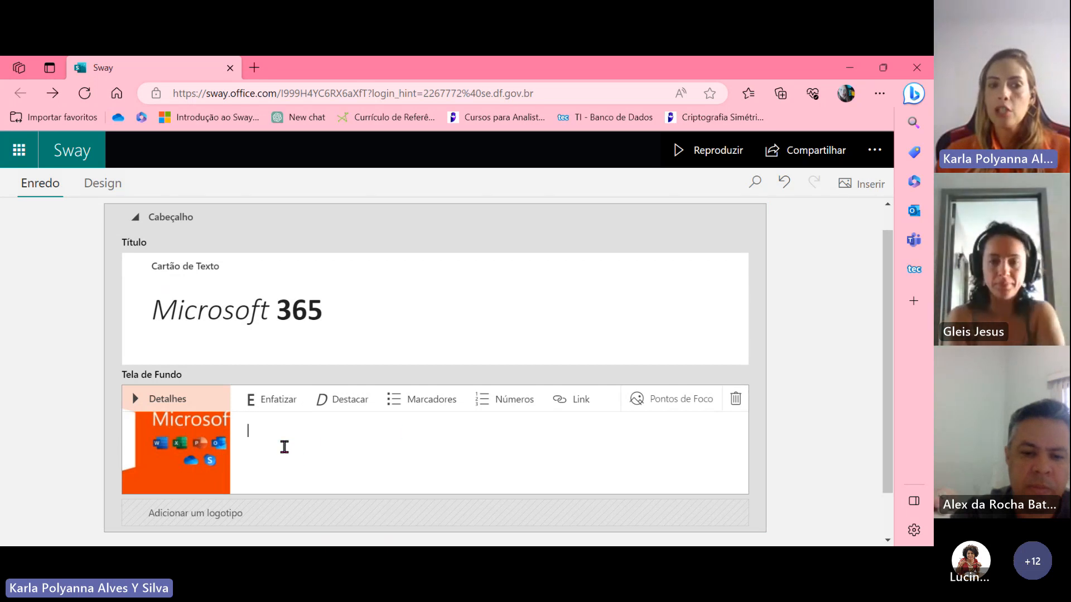
scroll(366, 413, down, 1)
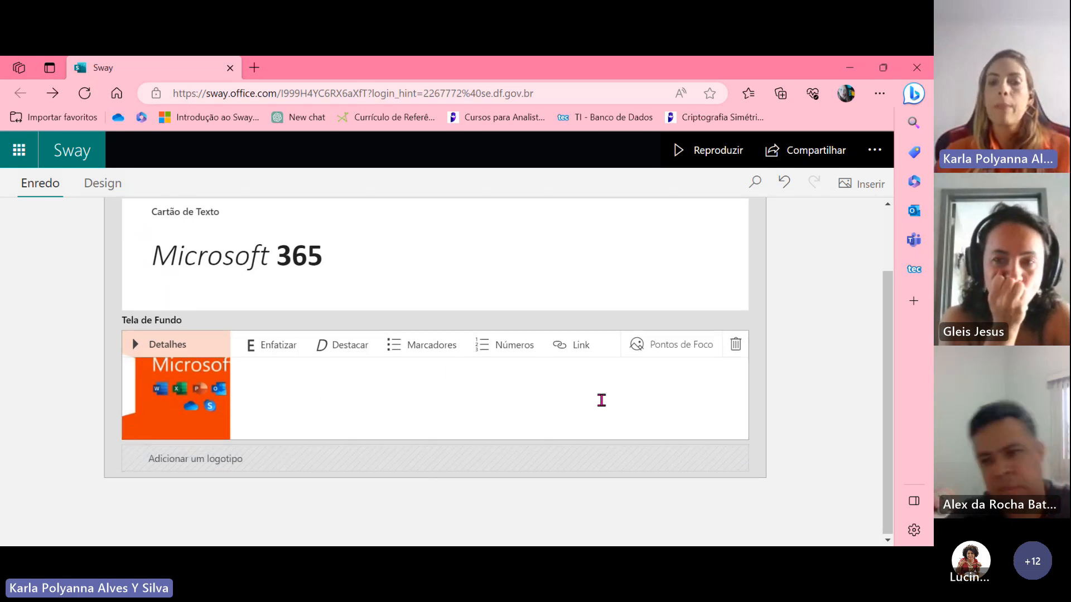
scroll(601, 399, up, 2)
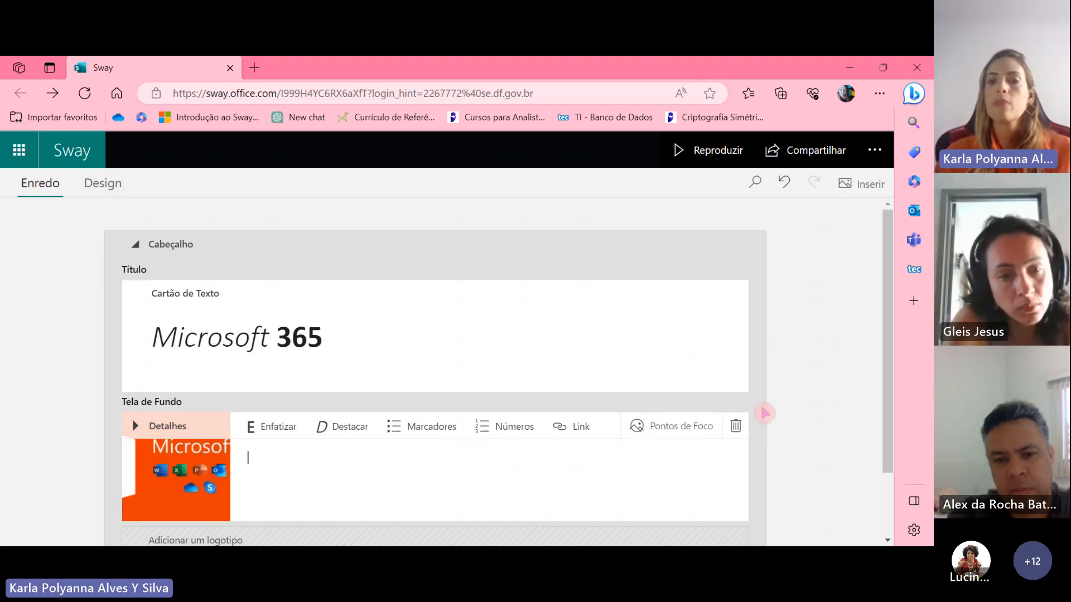
click(818, 290)
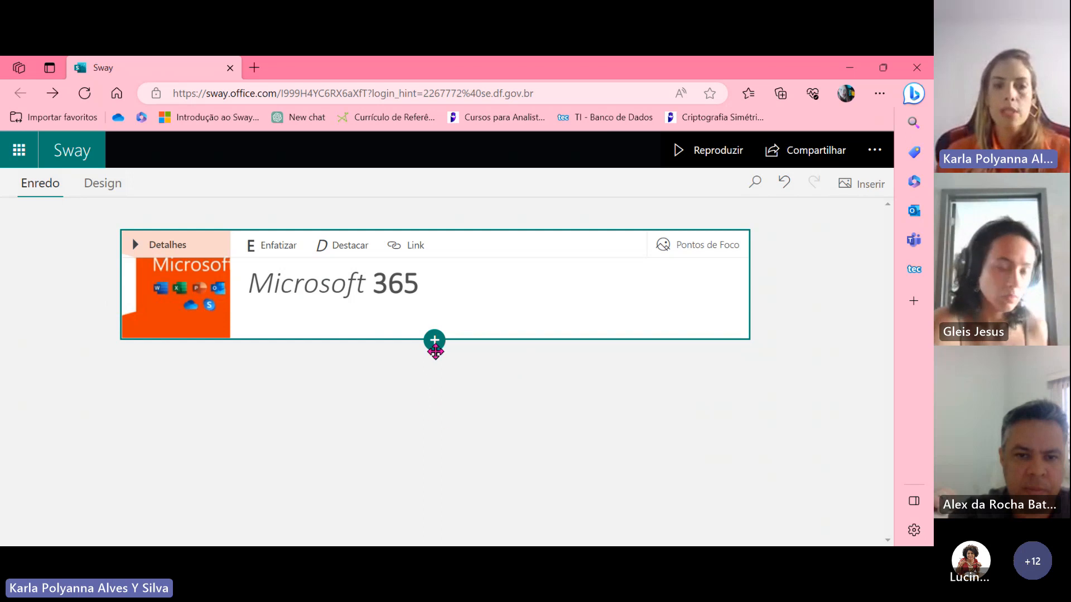
Review the suggested and text content types, and insert an empty text card below the title card
click(434, 341)
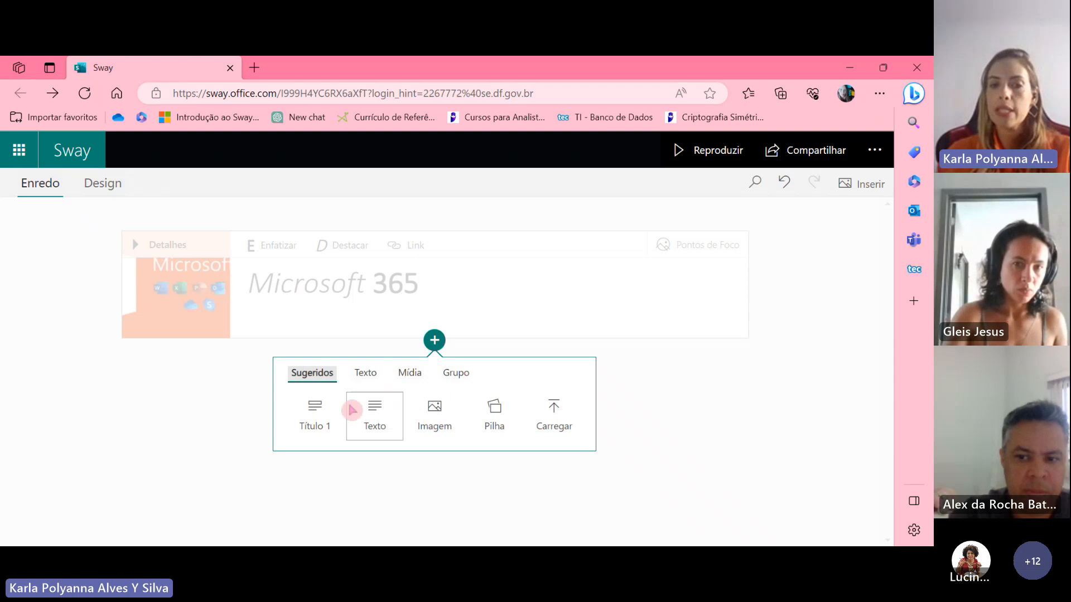
click(364, 377)
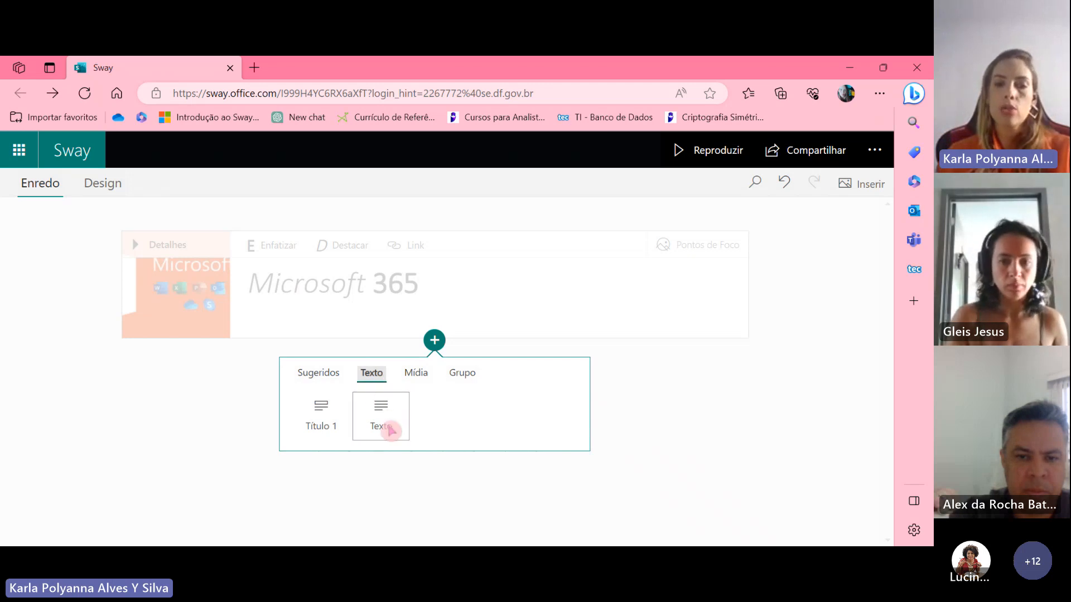
click(331, 374)
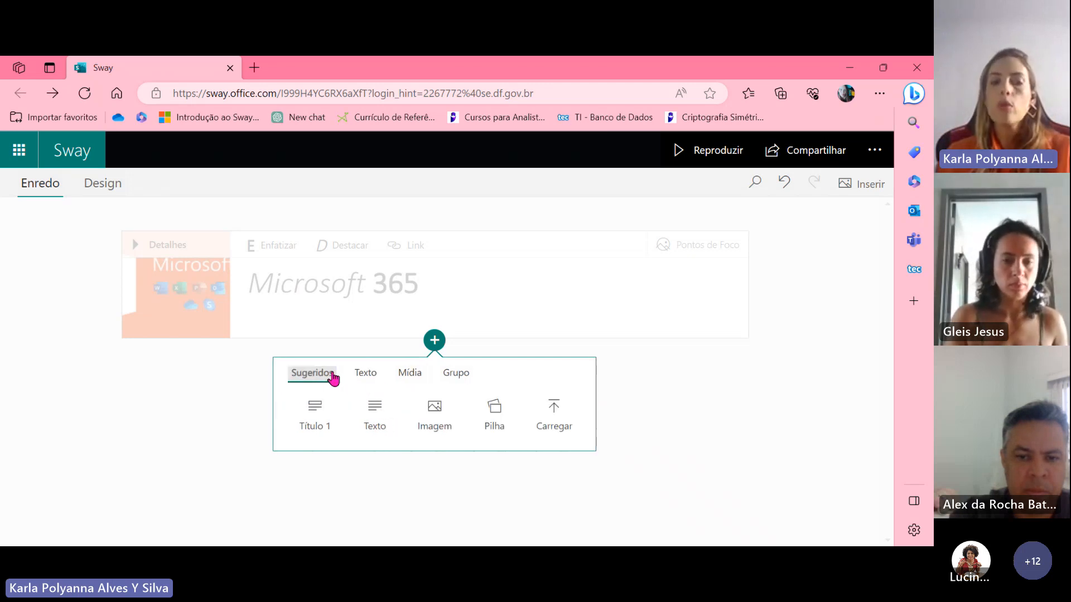
click(366, 374)
click(382, 420)
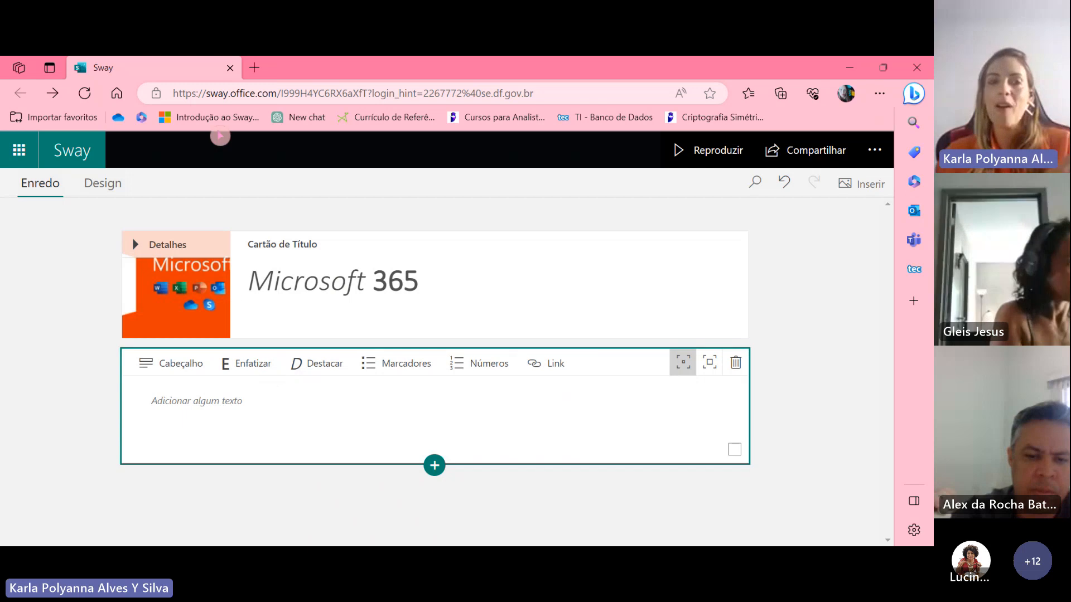
Search the web for "microsoft 365 o que é" in a new browser tab
click(254, 68)
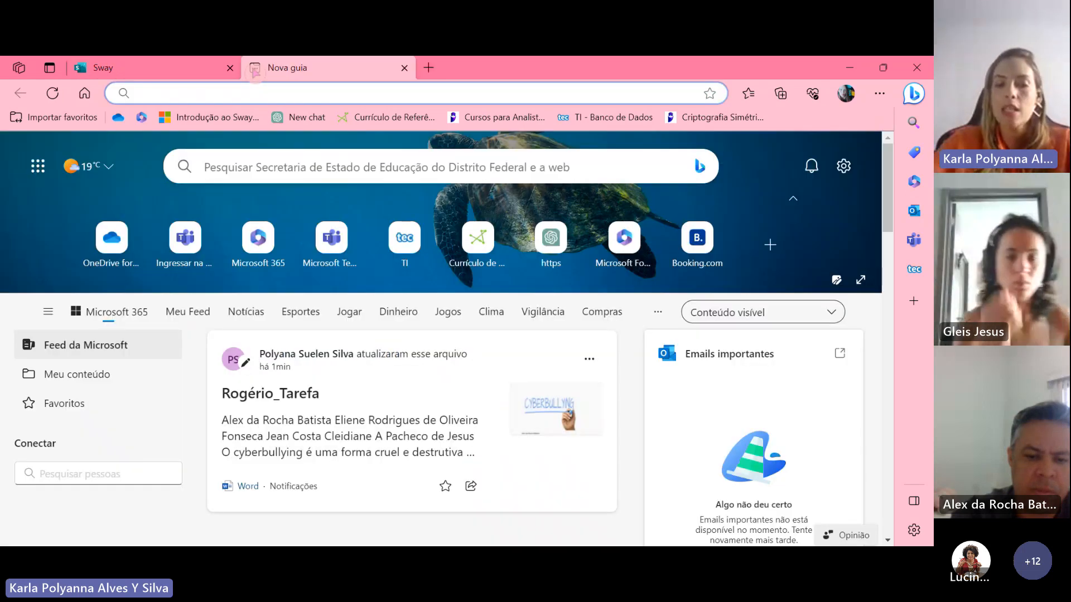
text(microsfot)
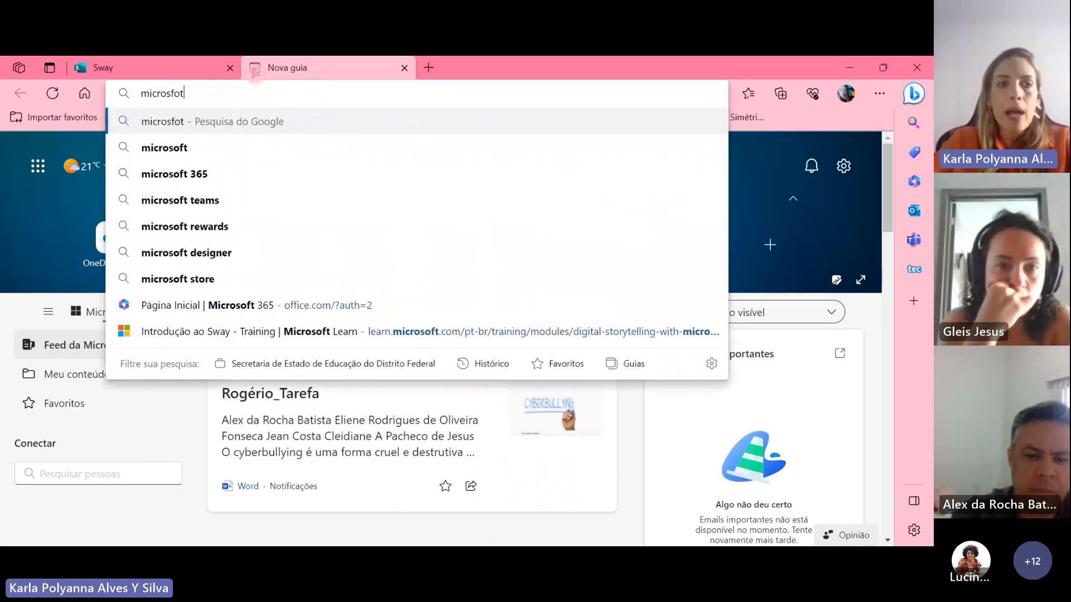
key(BackSpace)
key(BackSpace)
key(BackSpace)
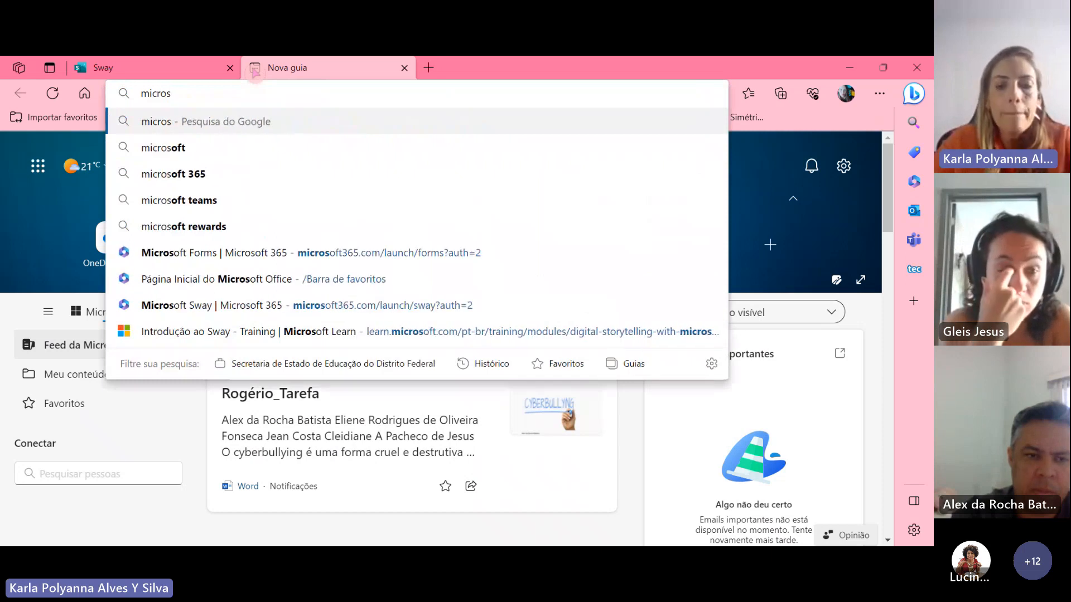
text(oft 365)
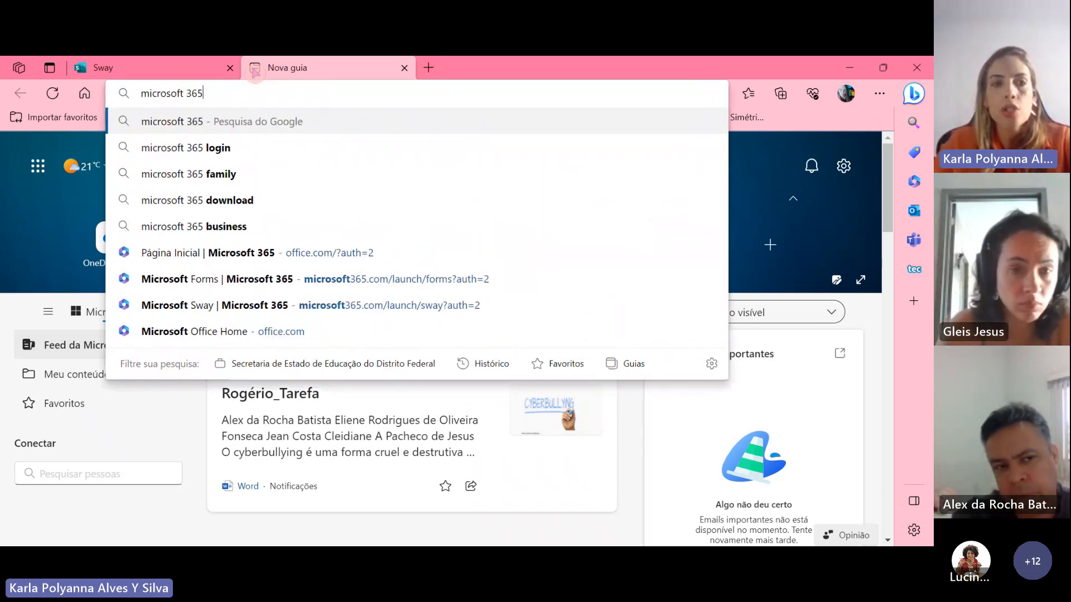
text( o que é)
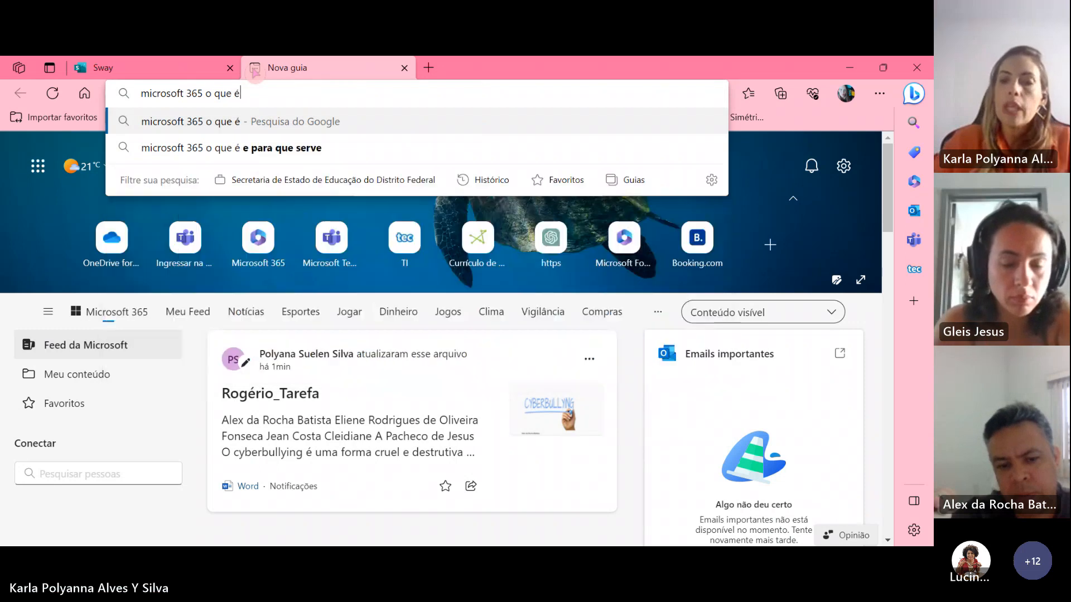
key(Return)
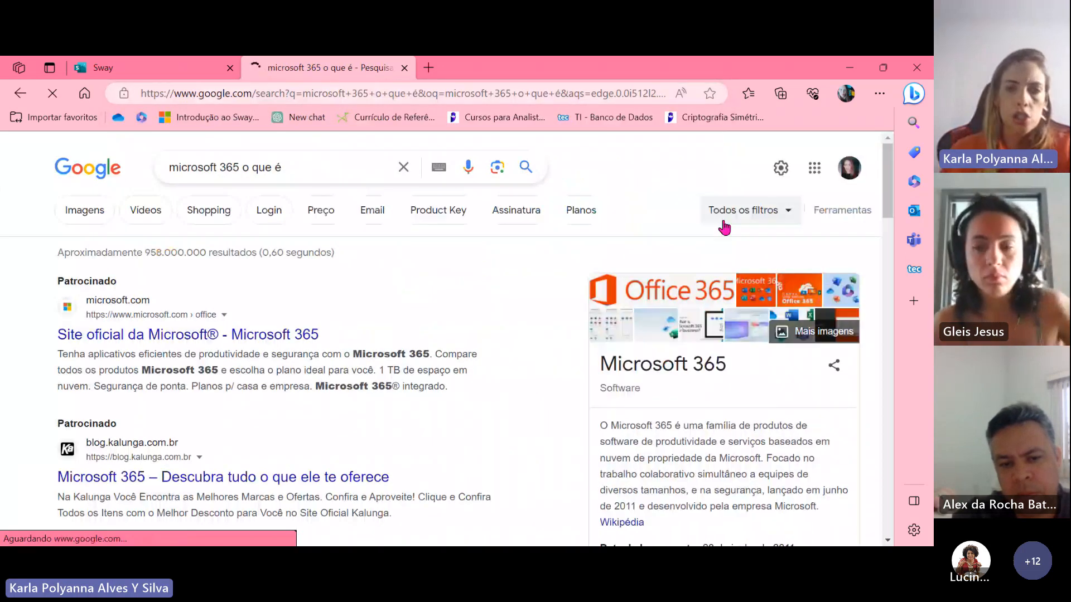
Copy the full Microsoft 365 description paragraph from the knowledge panel of the search results
scroll(543, 308, down, 2)
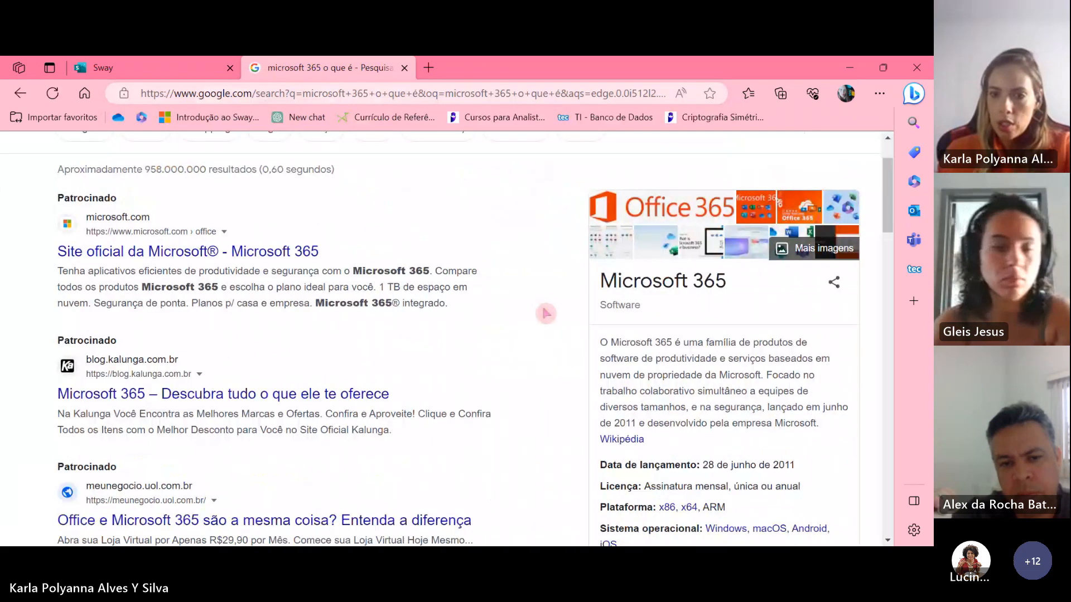
drag(601, 340, 829, 422)
key(ctrl+c)
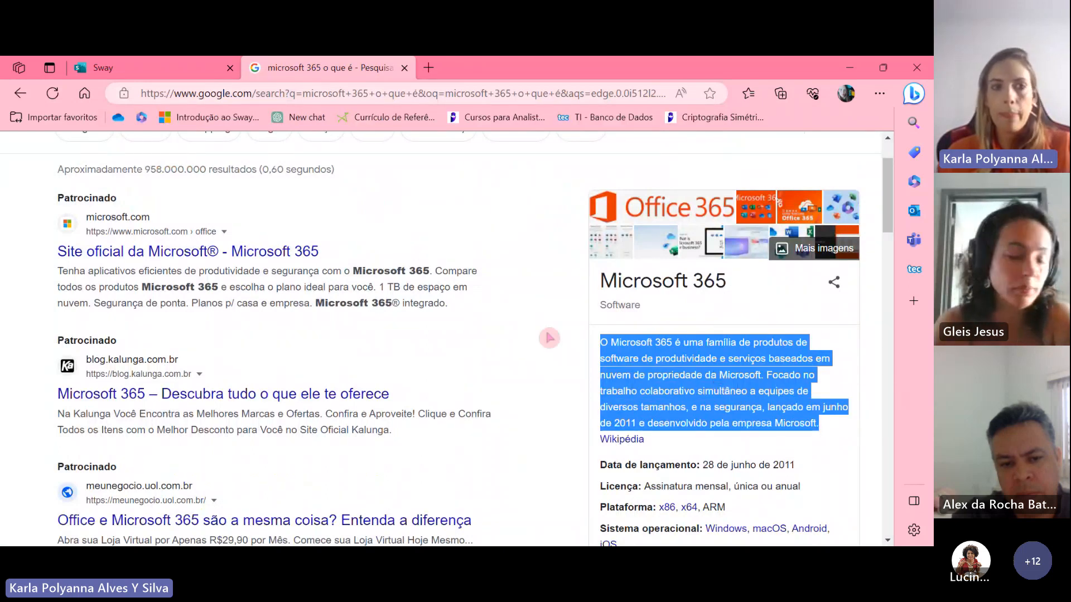
Return to the Sway and paste the copied Microsoft 365 description as unformatted text into the new text card
click(119, 65)
right_click(247, 412)
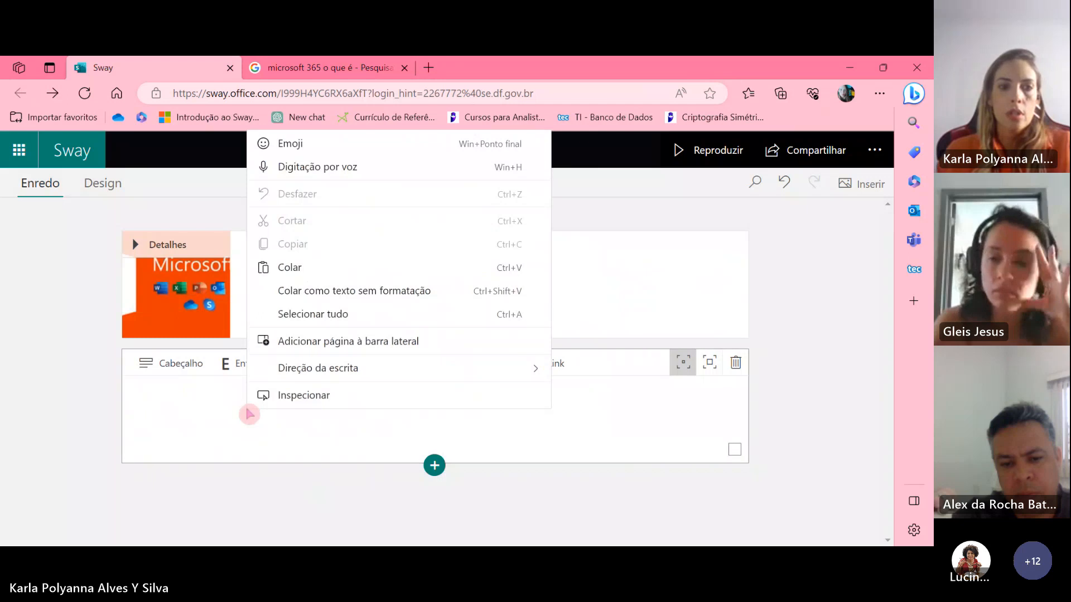
click(186, 397)
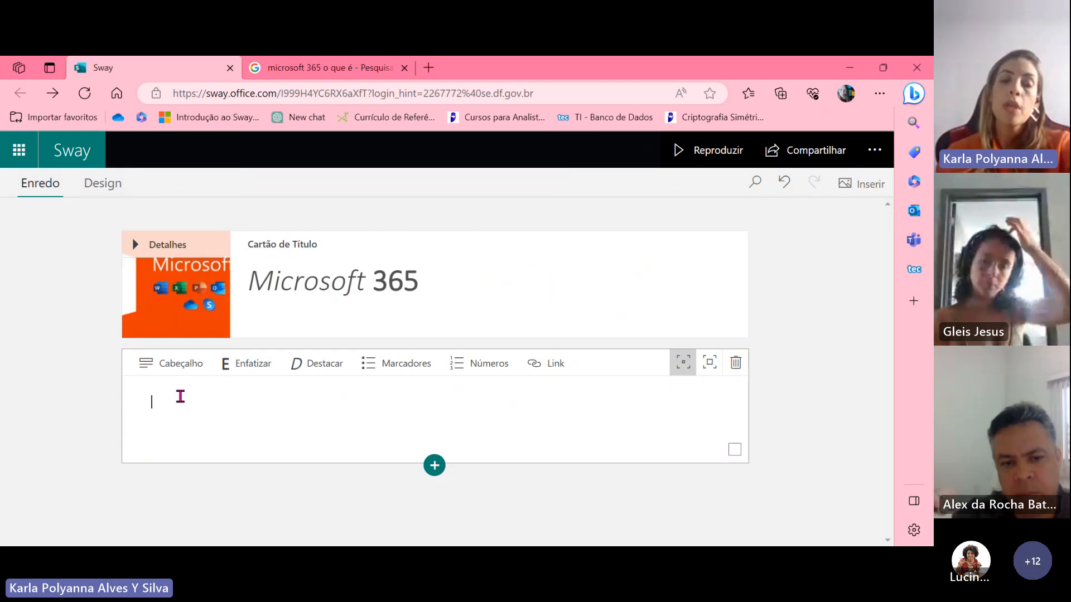
right_click(180, 397)
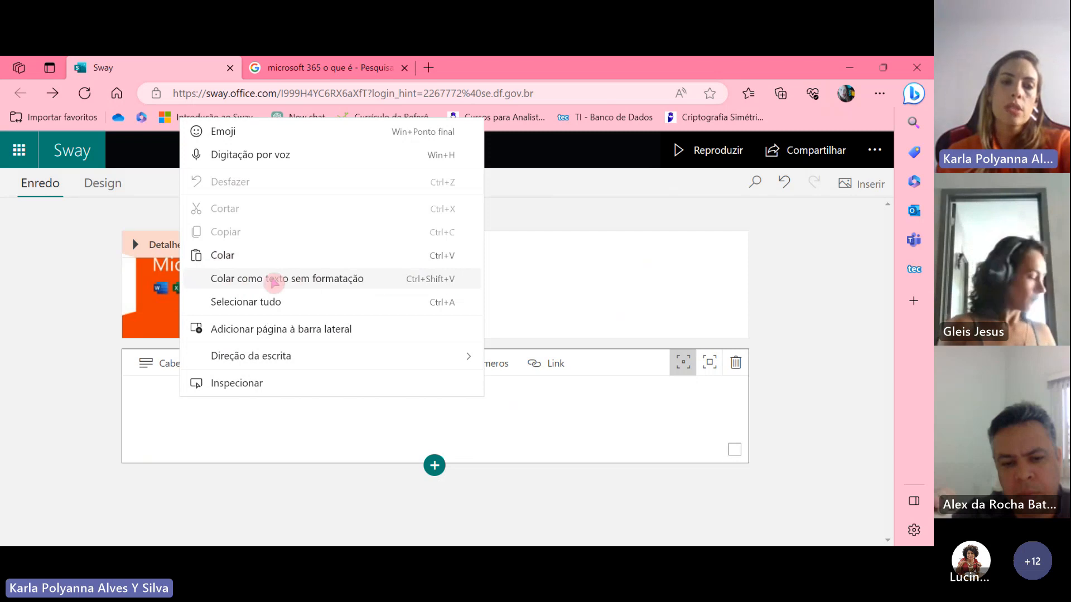
click(273, 281)
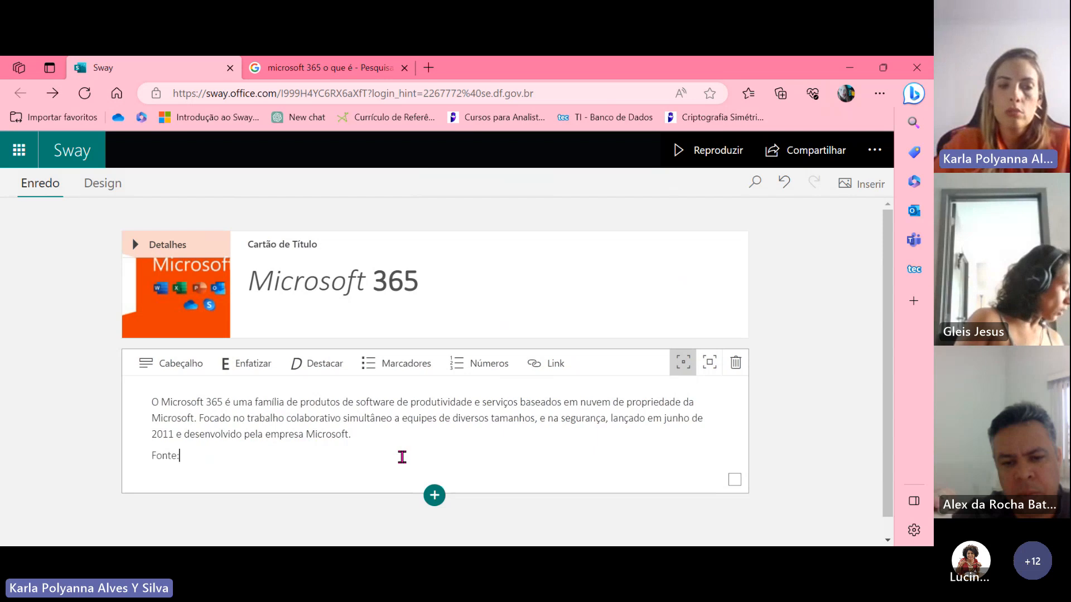
Copy the link address of the Wikipédia source below the Microsoft 365 description in the search results
click(372, 63)
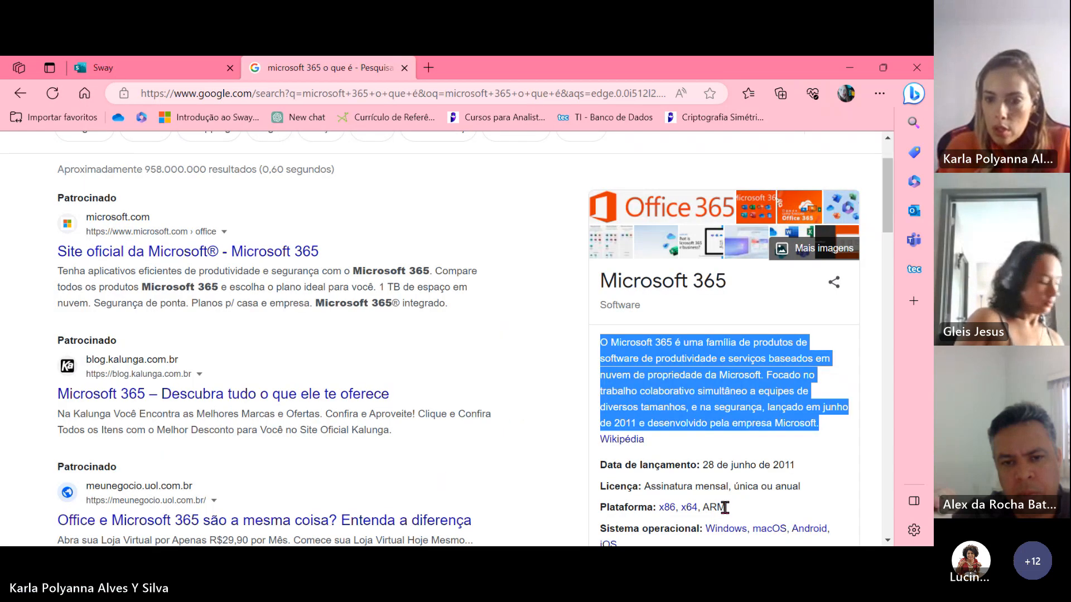
right_click(633, 438)
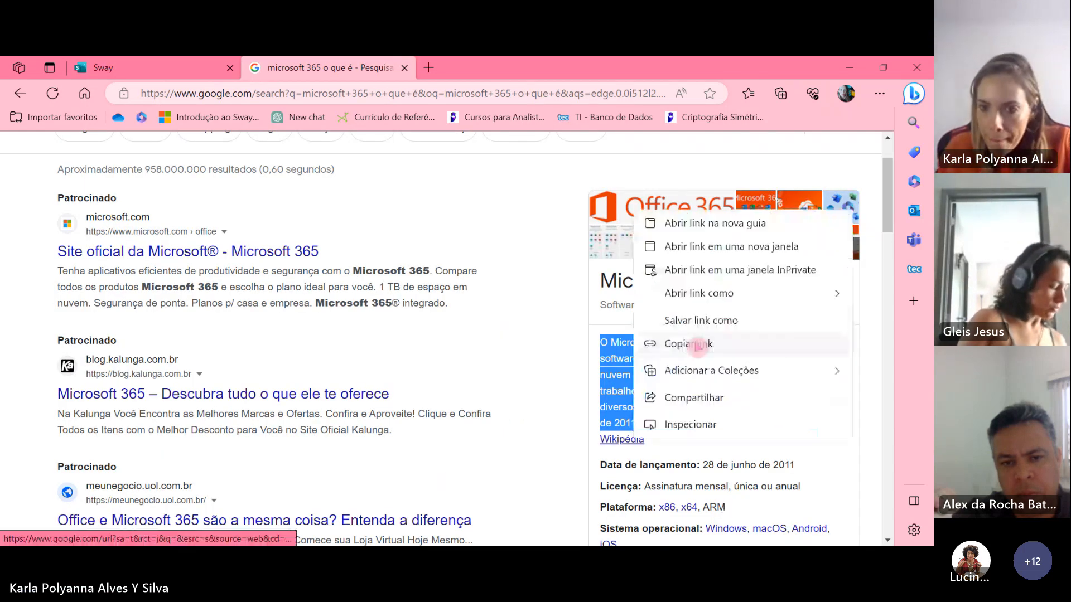
click(697, 344)
Paste the copied source URL after "Fonte:" in the Sway text card and separate that line from the description with a blank line
click(139, 67)
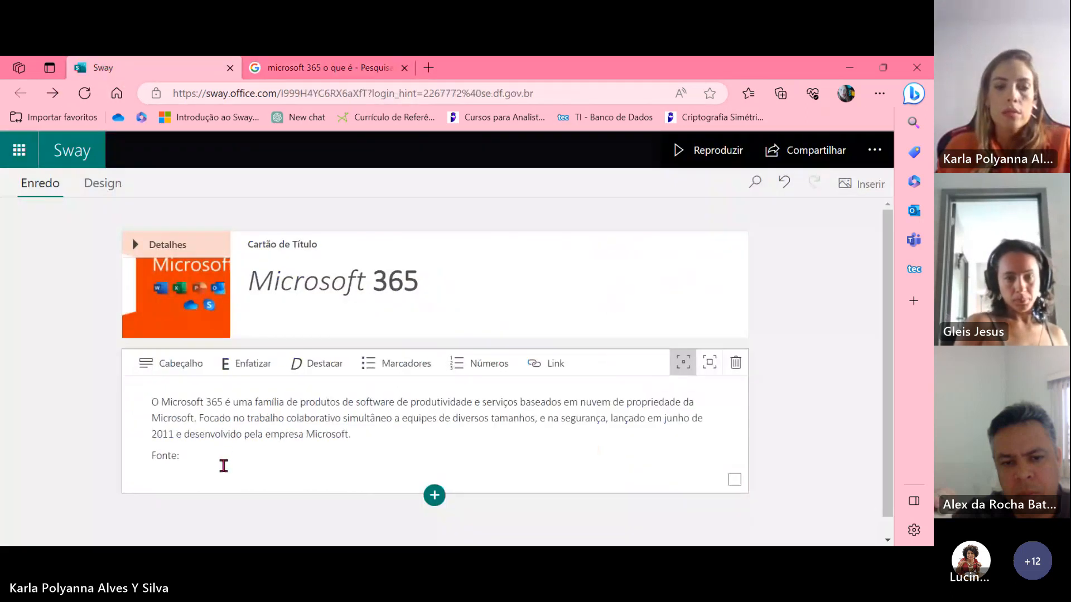
text(https://www.google.com/url?sa=t&rct=j&q=&esrc=s&source=web&cd=&cad=rja&uact=8&ved=2ahUKEwjmn7_5-dH_AhVDq5UCHXmiB48QmhN6BAhIEAI&url=https%3A%2F%2Fpt.wikipedia.org%2Fwiki%2FMicrosoft_365&usg=AOvVaw1iivZXcPjEUFn_OnW_Sp4z&opi=89978449)
drag(182, 456, 216, 461)
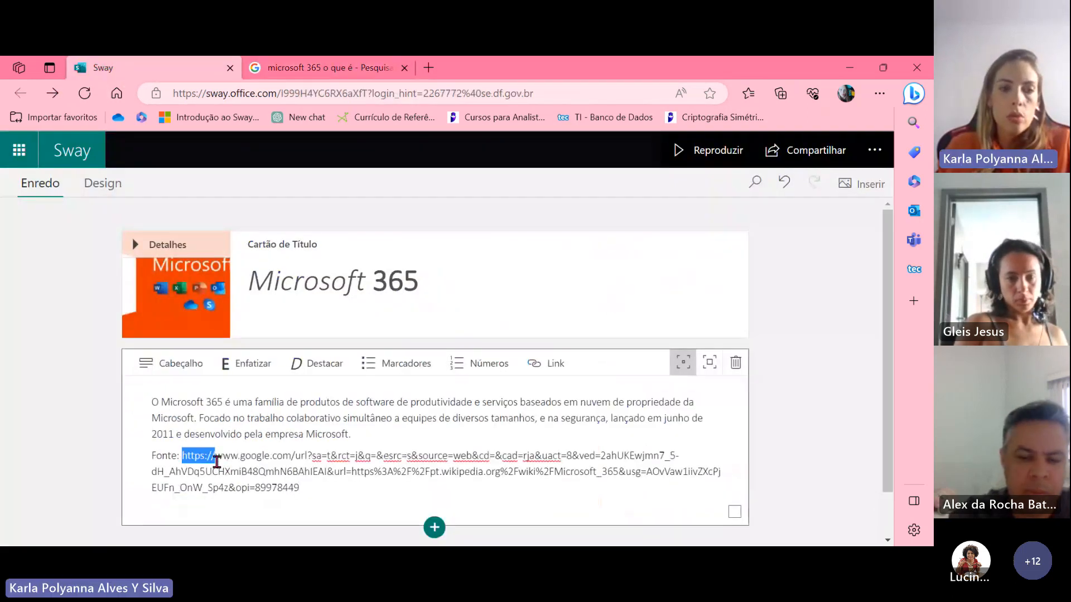
click(303, 488)
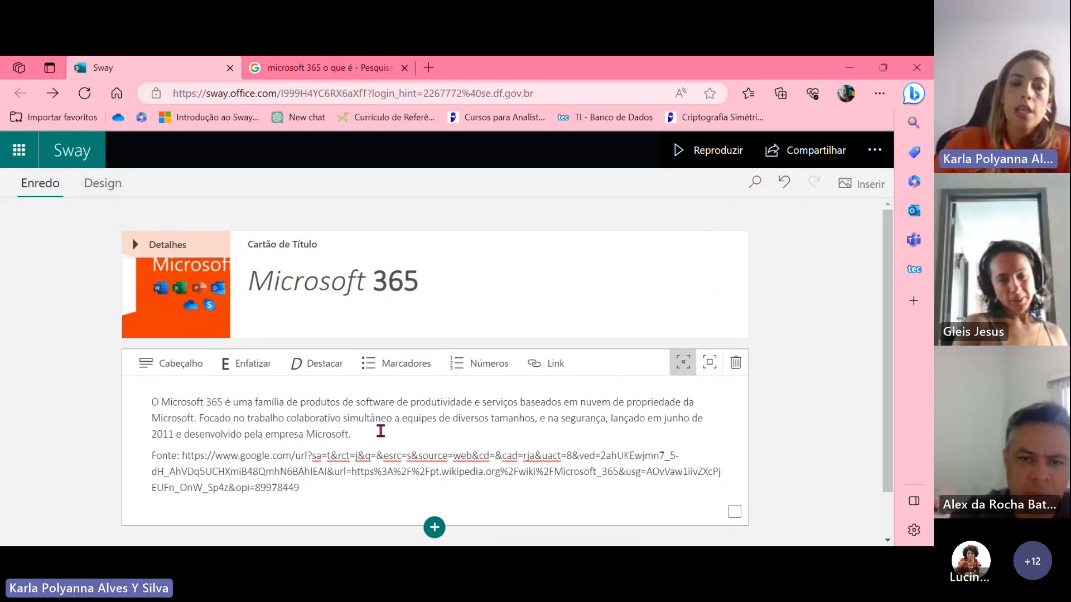
key(Return)
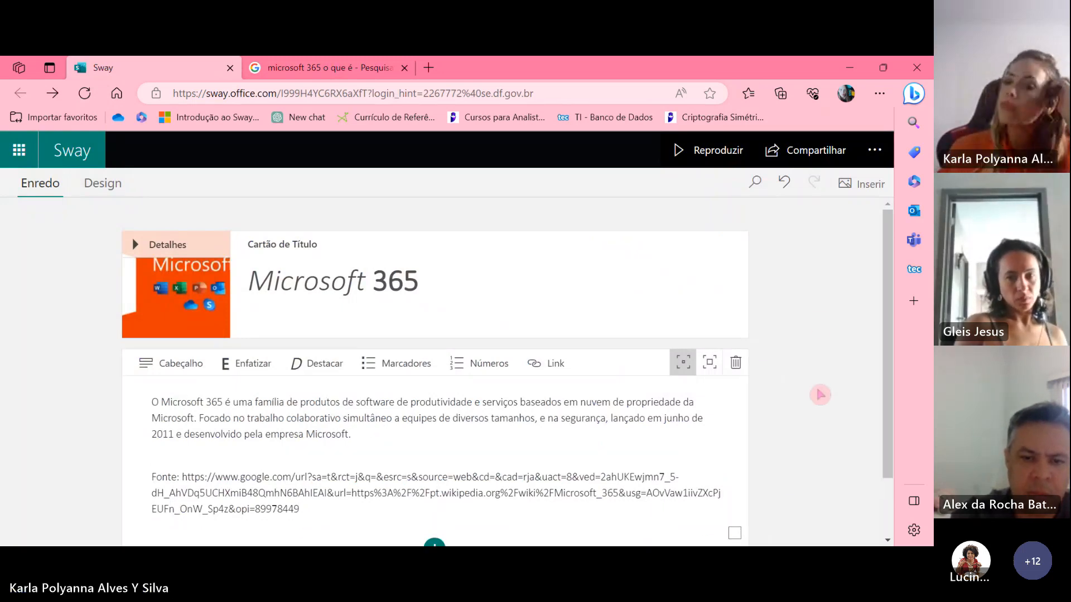
click(820, 325)
scroll(564, 407, down, 1)
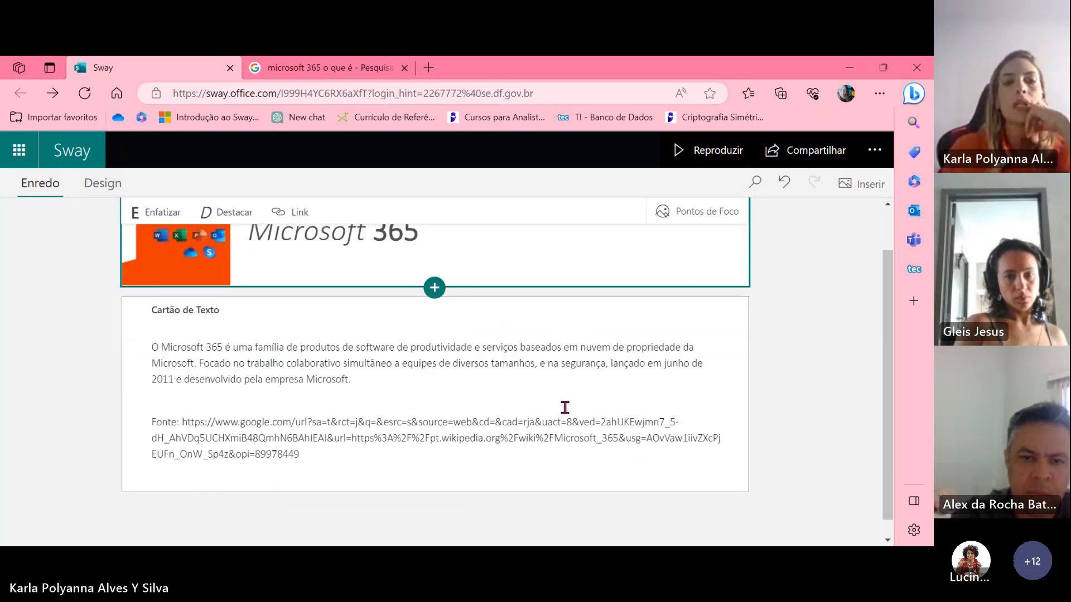
Preview the Sway, advance to the text section to check it, and return to the storyline
click(409, 397)
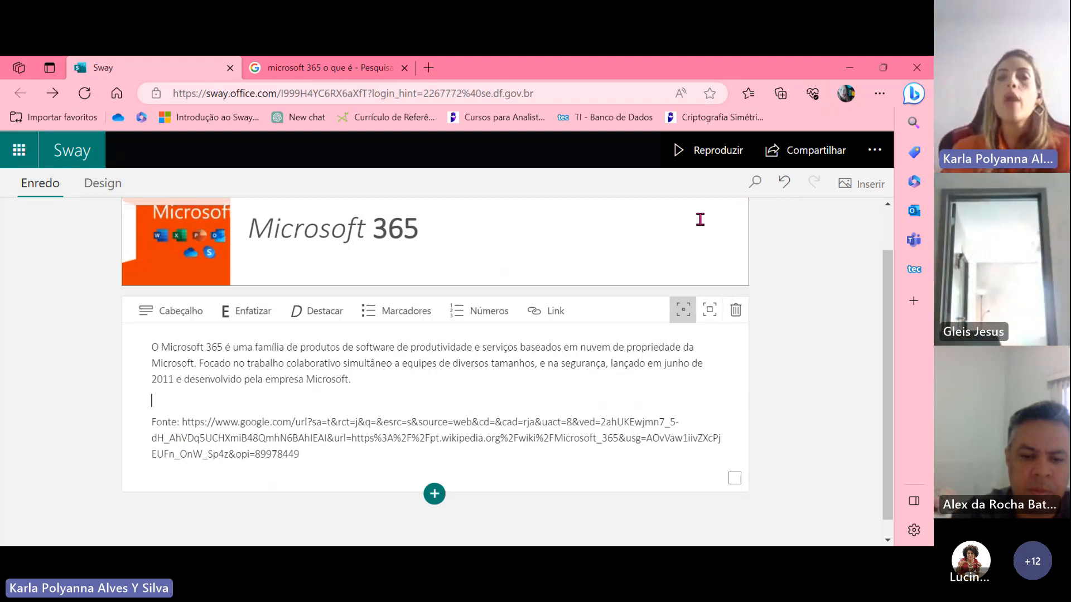
click(688, 152)
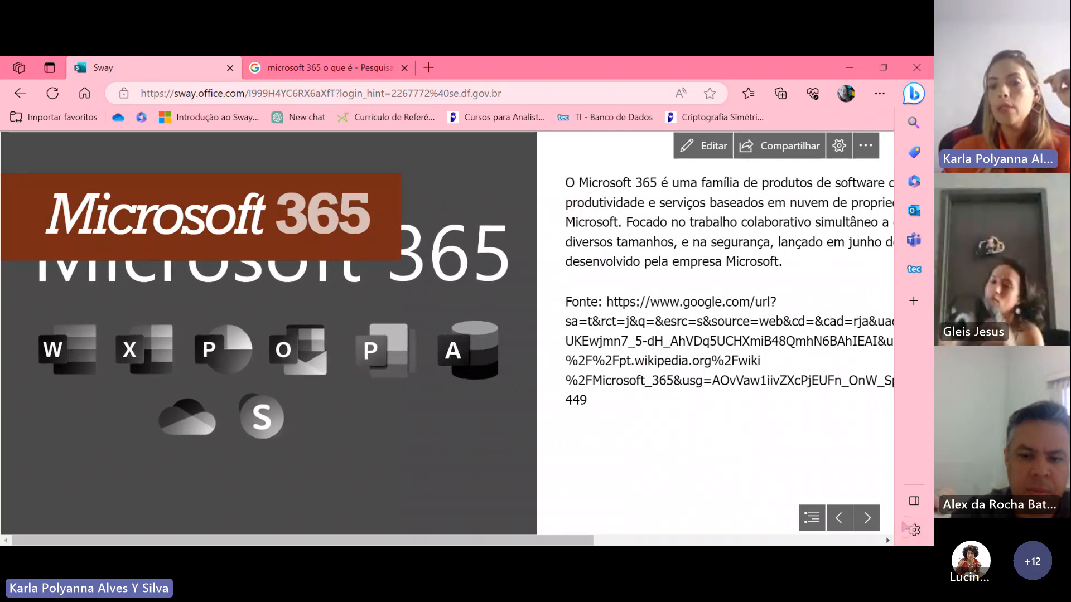
click(867, 518)
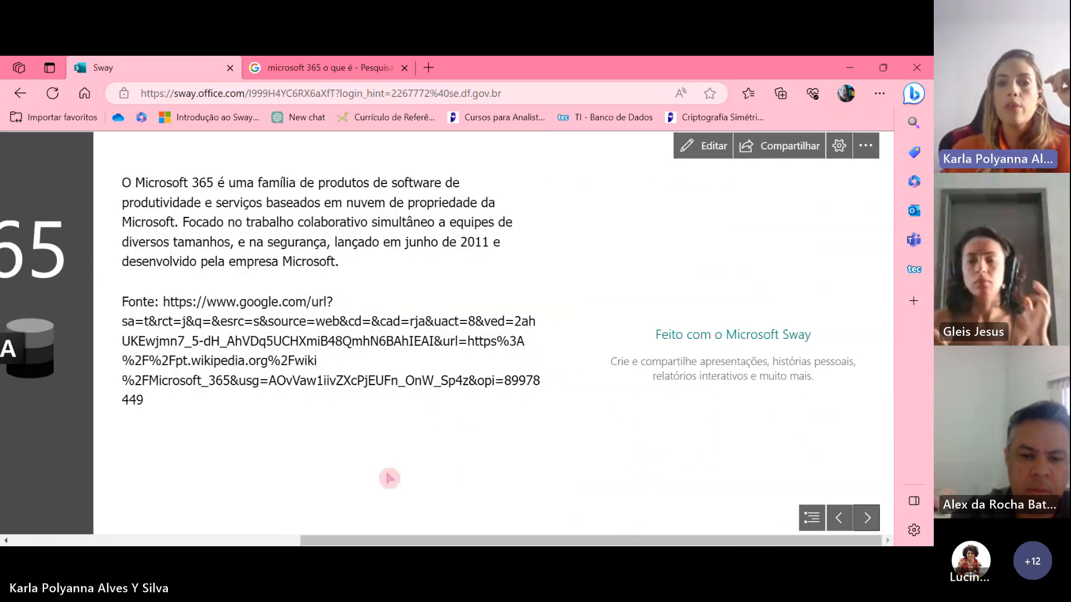
click(707, 148)
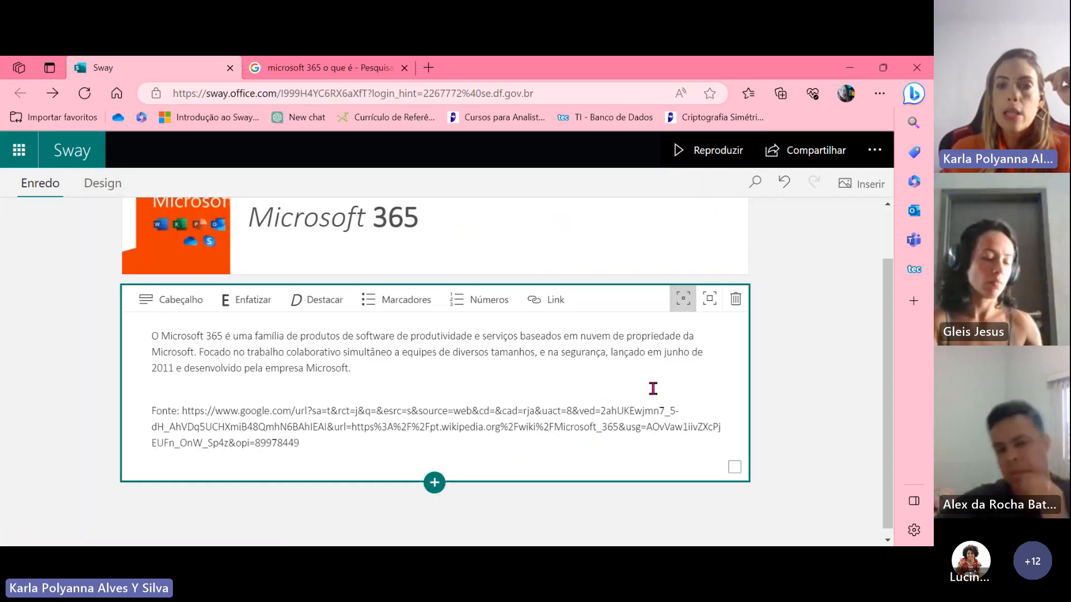
Try a stronger emphasis level on the text card, preview the Sway with it, and restore the card's original emphasis
click(709, 301)
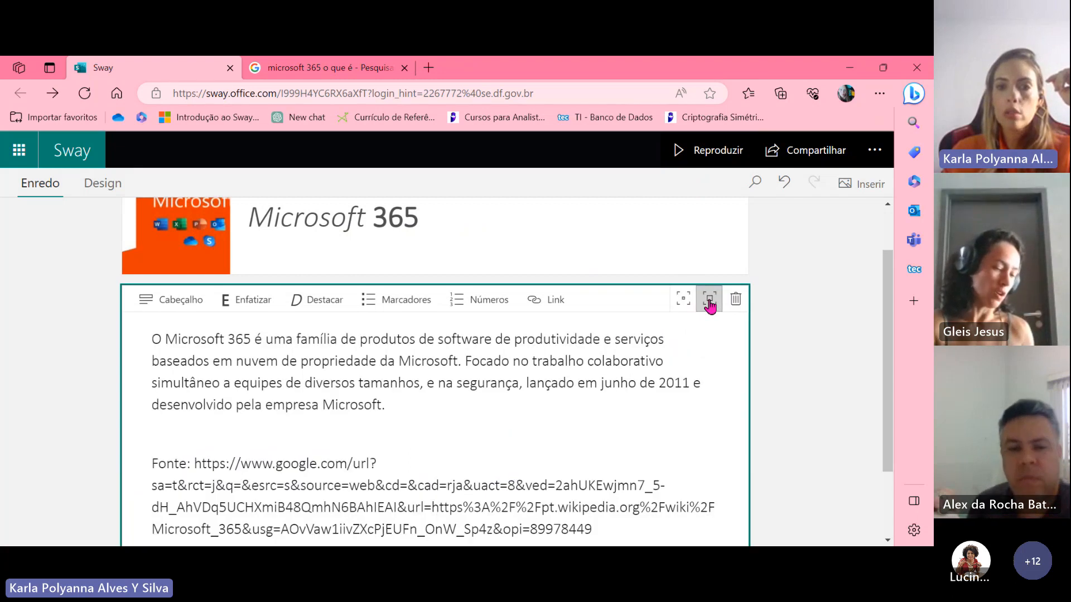
scroll(703, 322, down, 2)
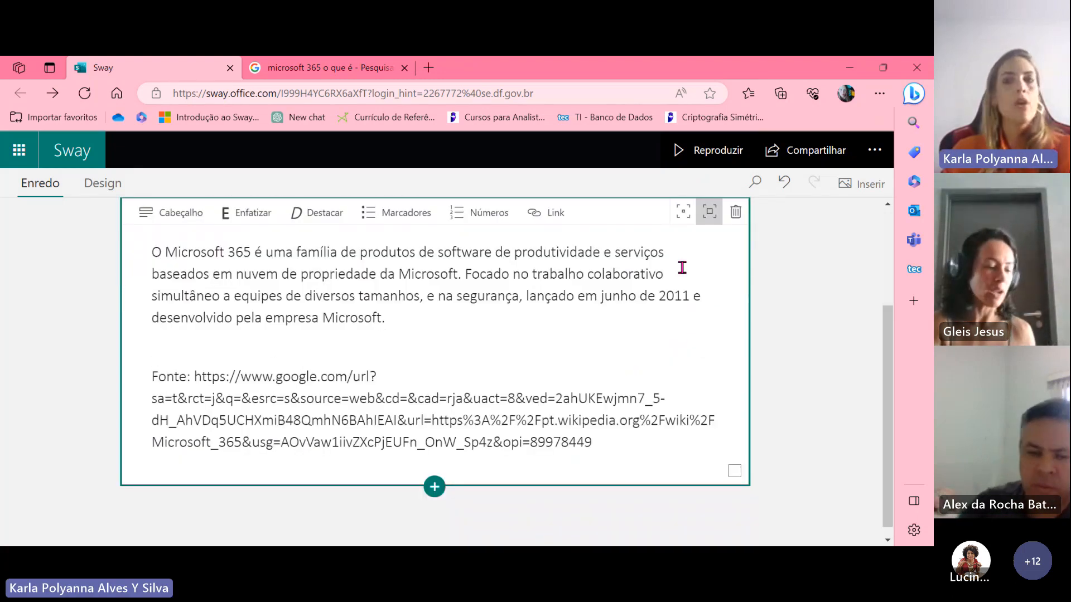
click(693, 151)
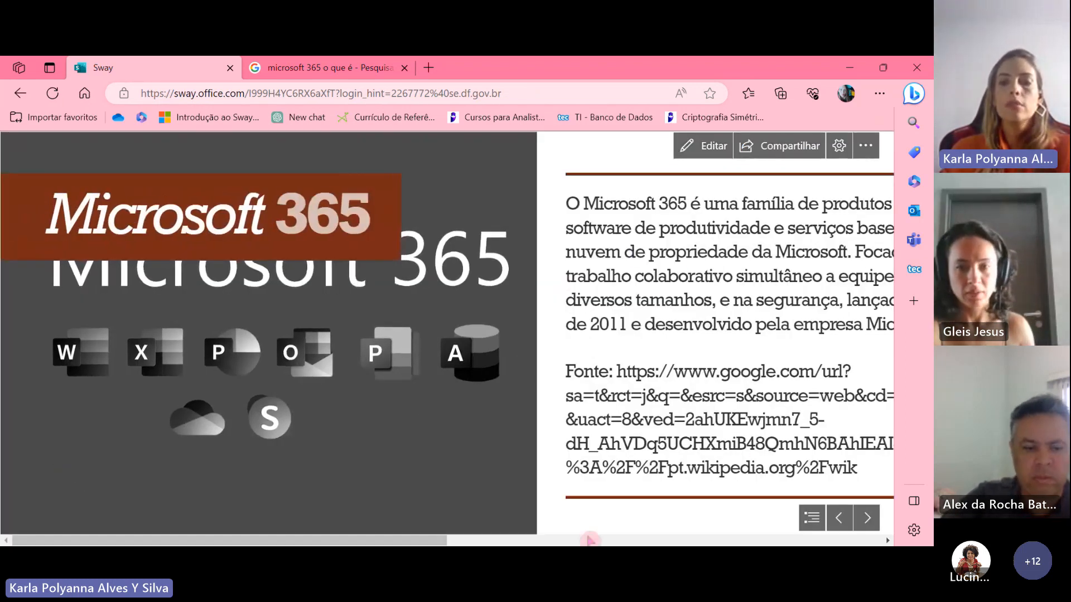
drag(440, 541, 850, 512)
click(850, 511)
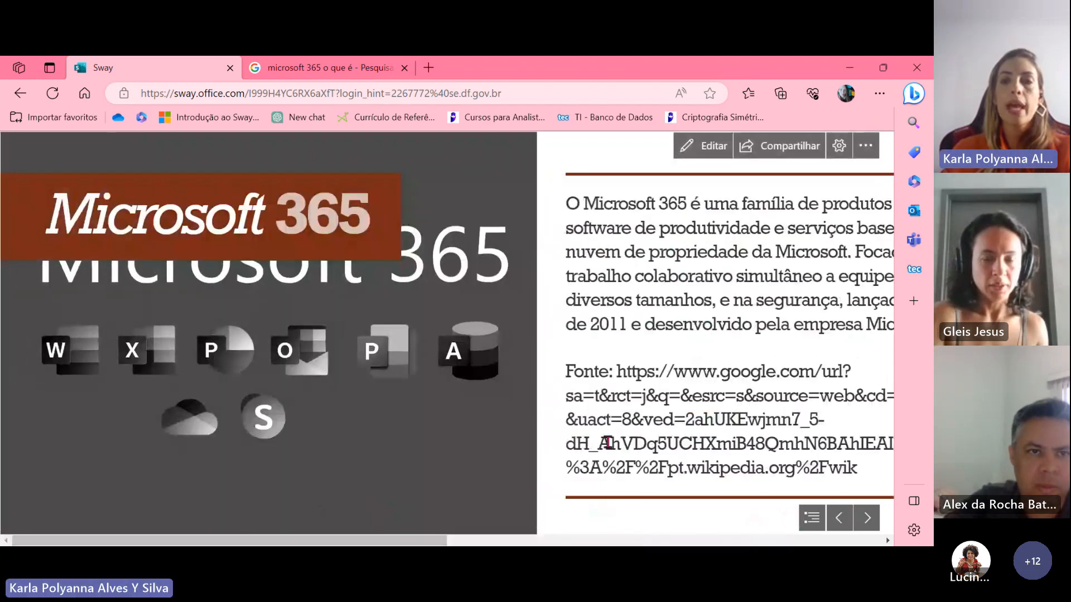
click(701, 151)
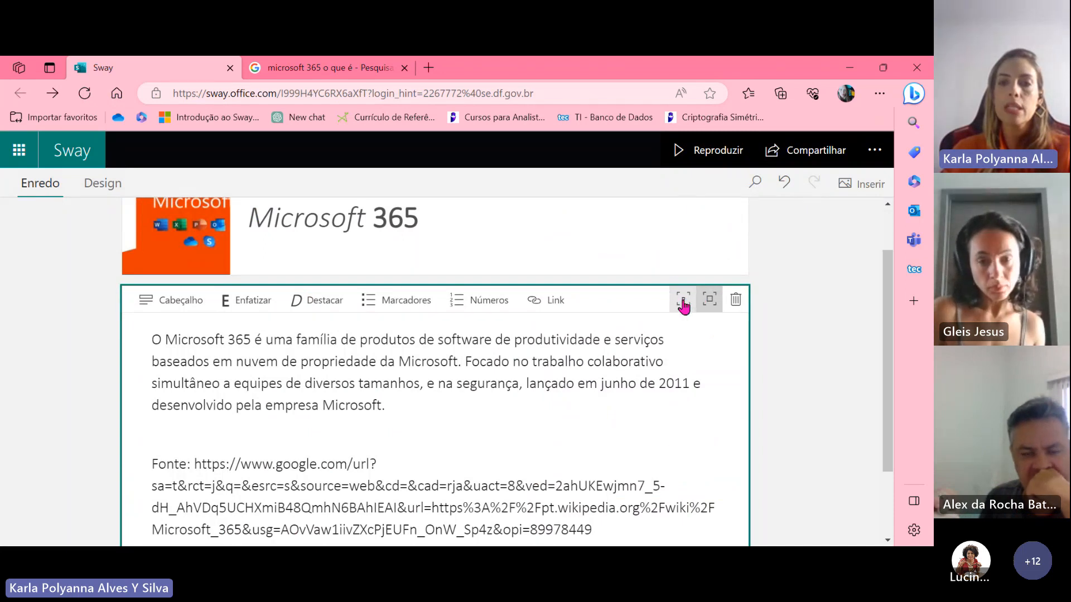
click(676, 300)
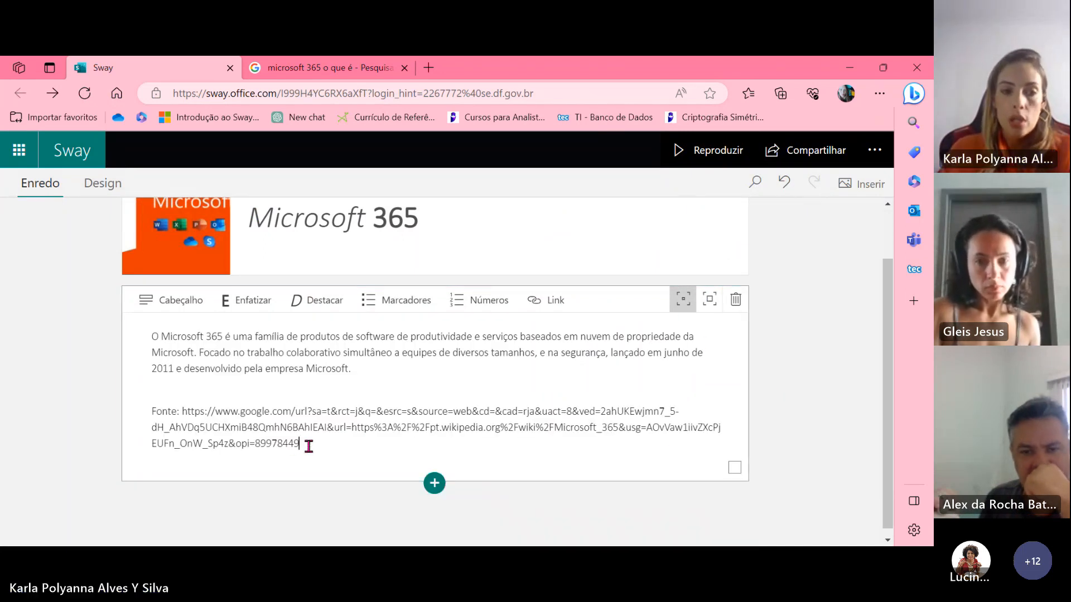
Convert the entire "Fonte:" line with its URL in the text card into a heading
drag(308, 444, 139, 411)
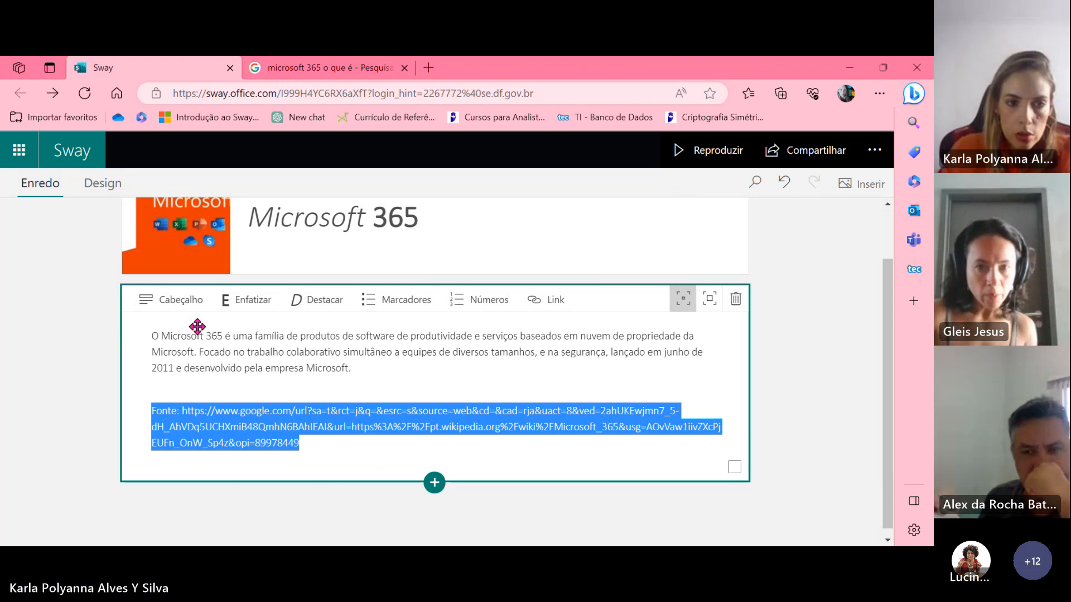
click(190, 302)
scroll(385, 407, down, 3)
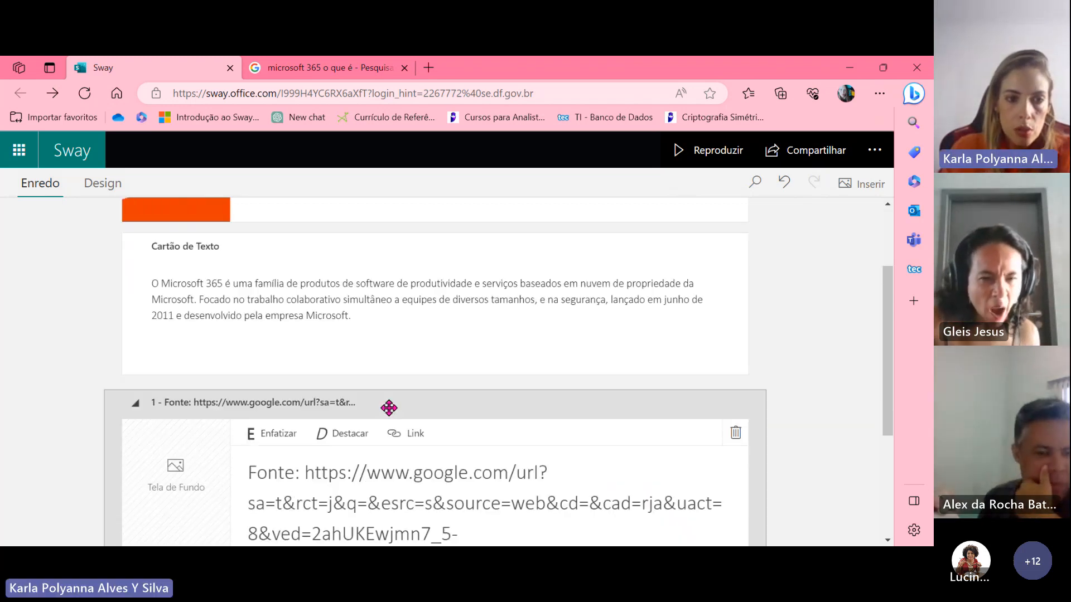
scroll(197, 314, up, 1)
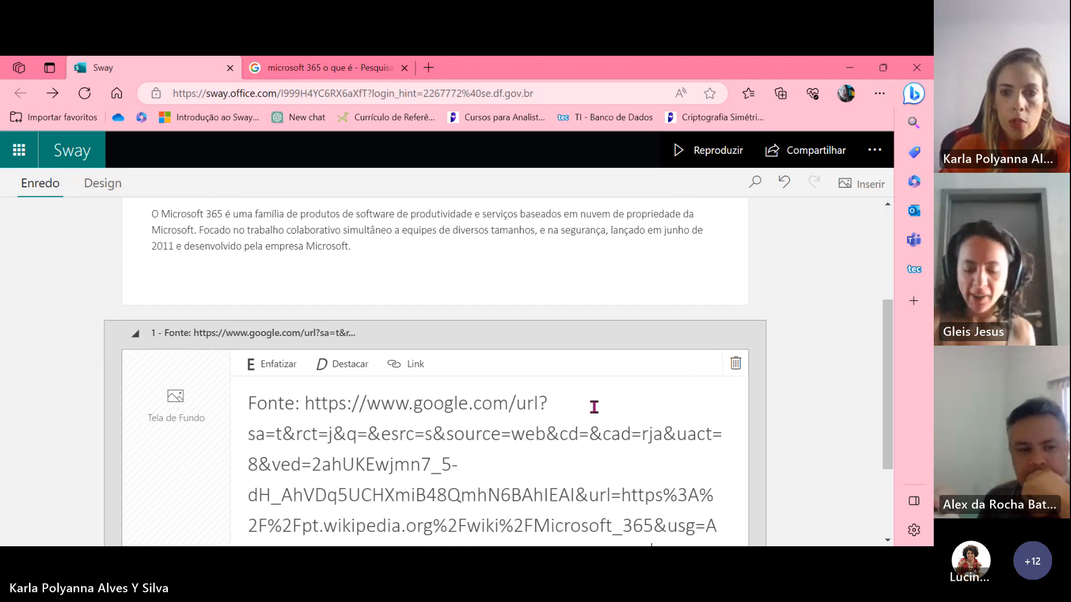
scroll(507, 450, down, 1)
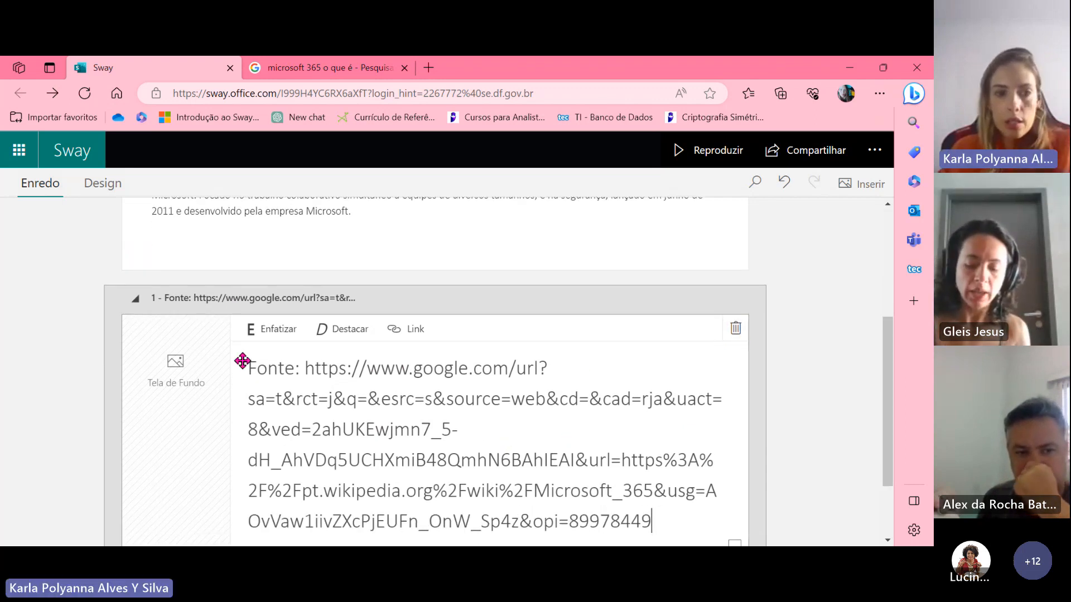
Delete the source heading's text and card, and add a line reading "Fonte" below the Microsoft 365 description
drag(249, 368, 692, 536)
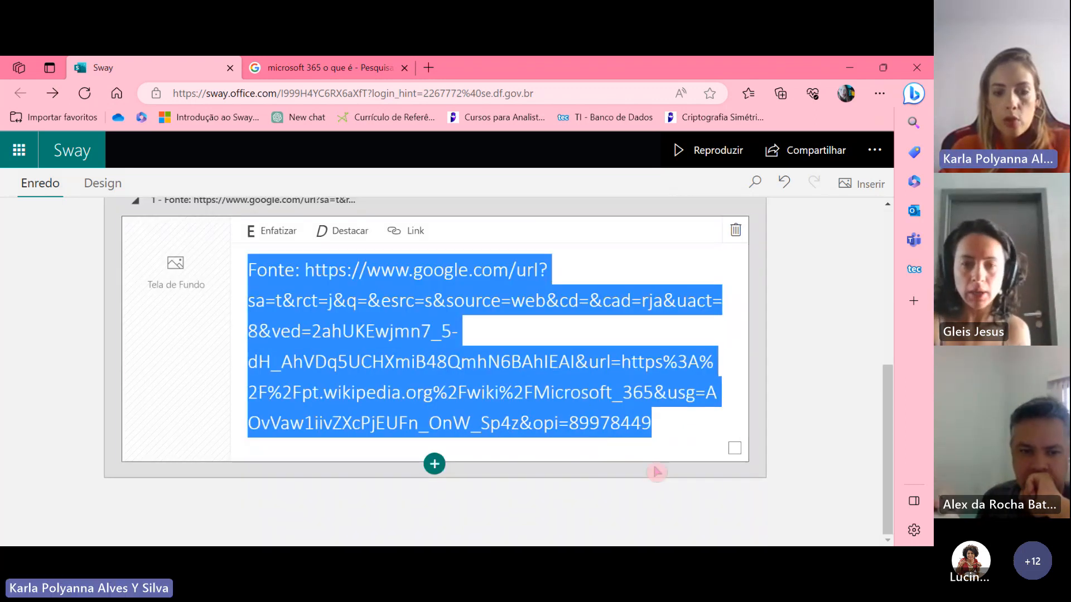
key(BackSpace)
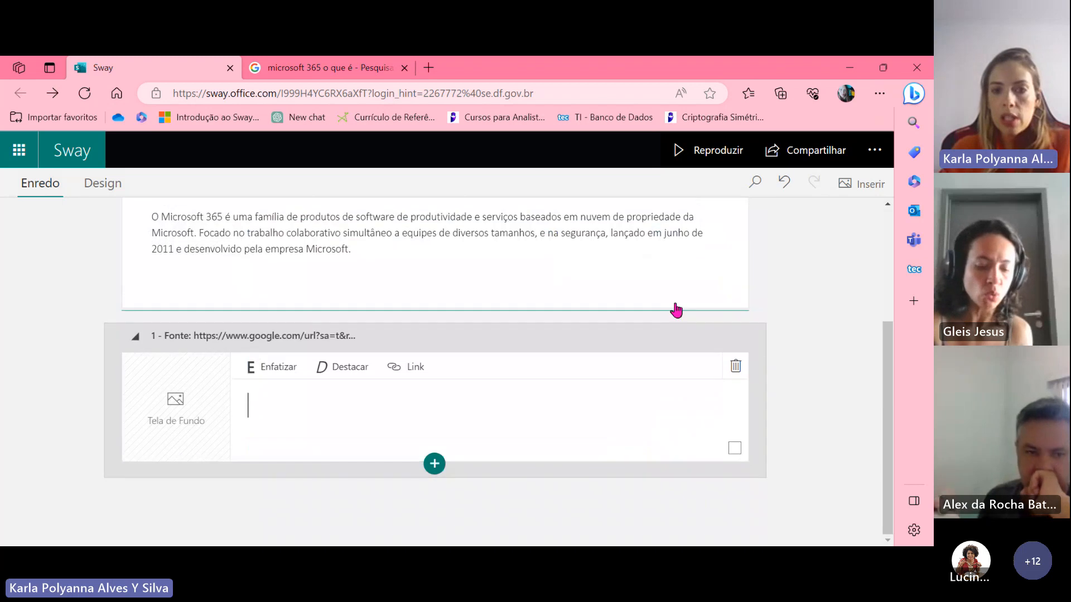
click(735, 368)
key(Return)
text(F)
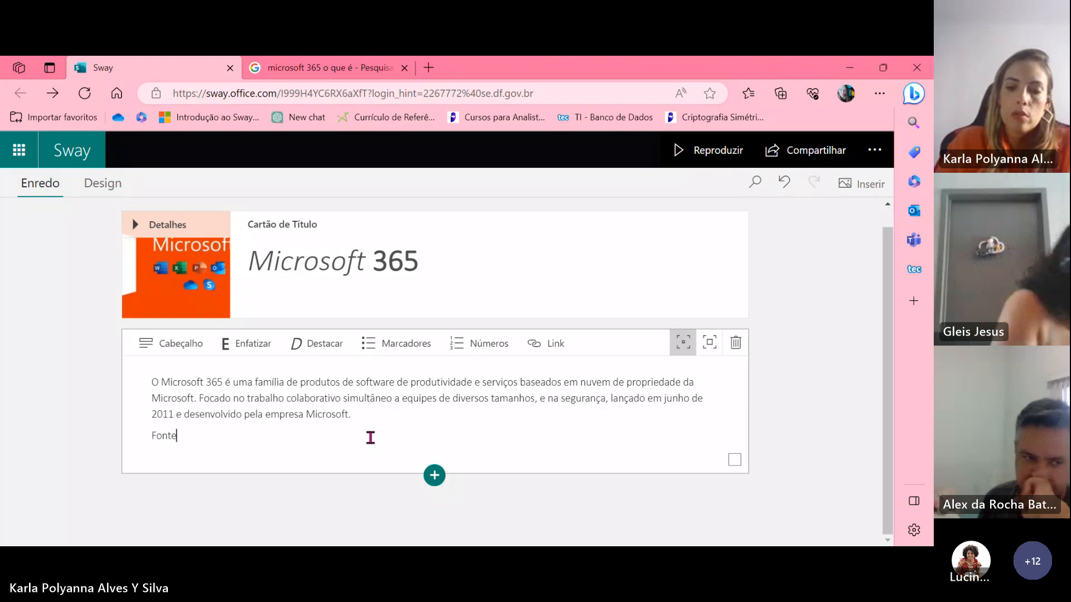
text(onte)
Try to link the word "Fonte" to the copied source URL, shorten the URL after wikipedia.org, and cancel the link
key(shift+Left)
key(shift+Left)
key(shift+Left)
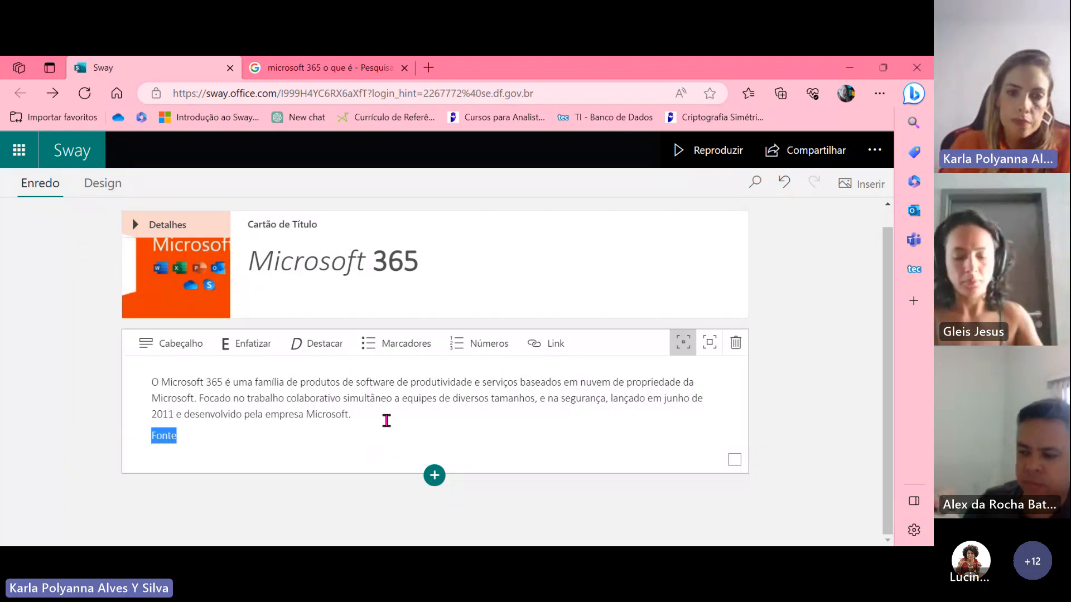
click(544, 343)
click(421, 372)
key(ctrl+v)
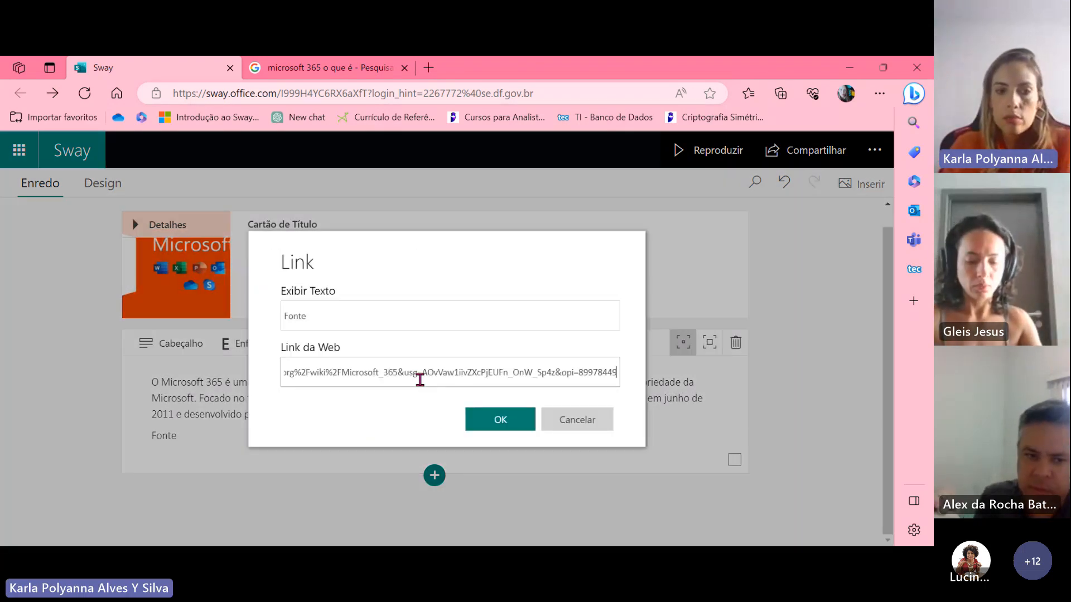
click(486, 430)
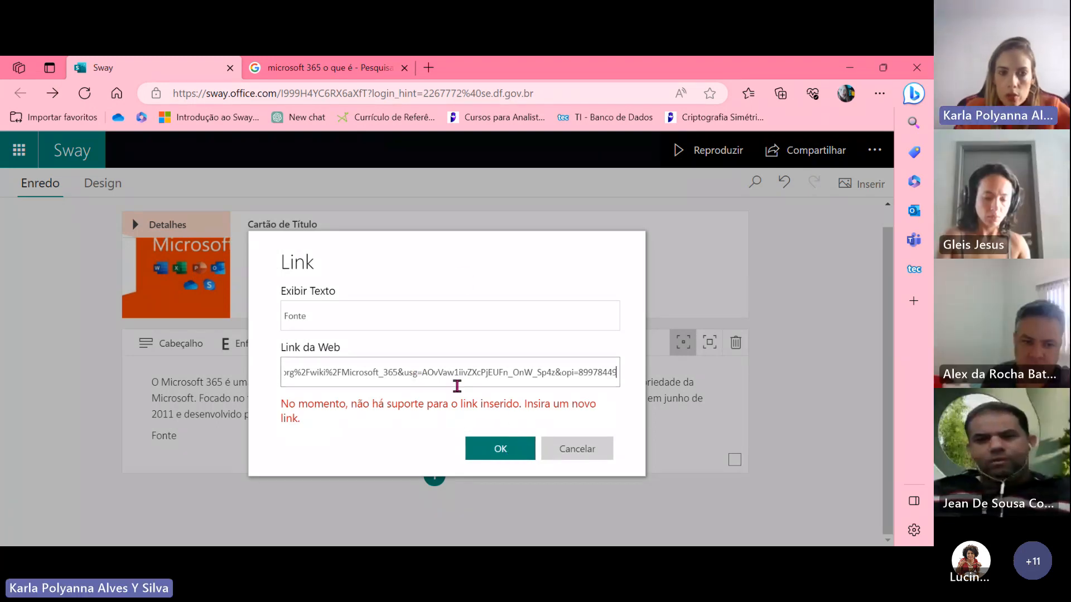
drag(287, 372, 642, 371)
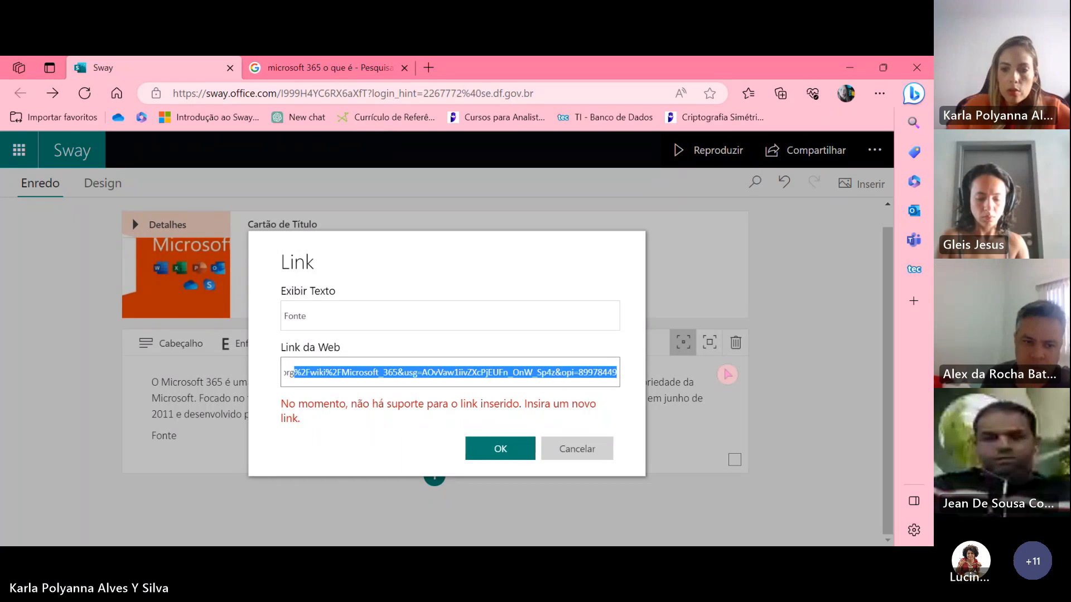
key(End)
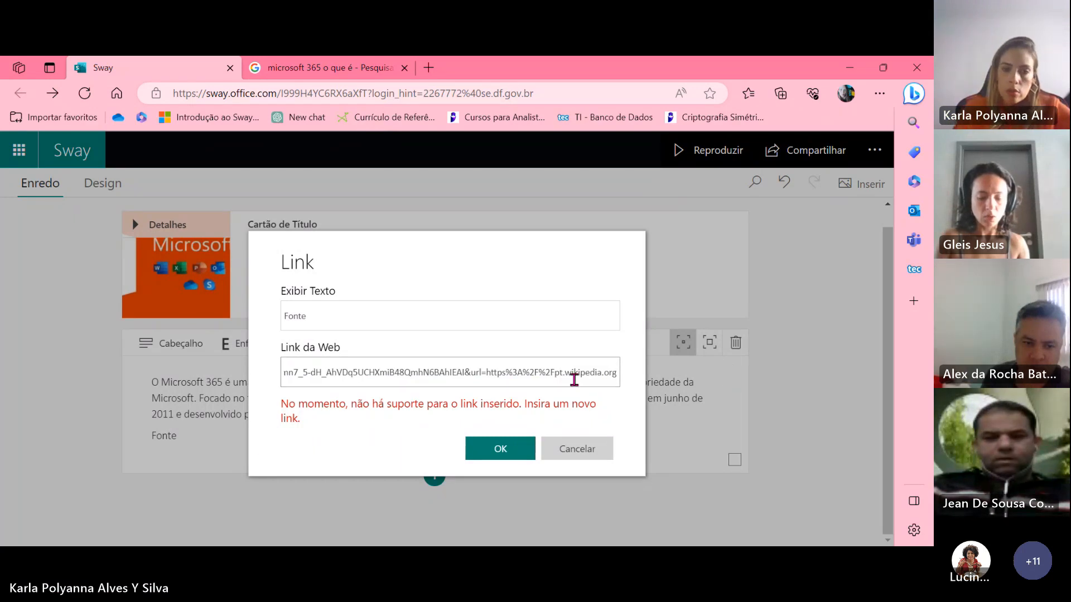
click(569, 453)
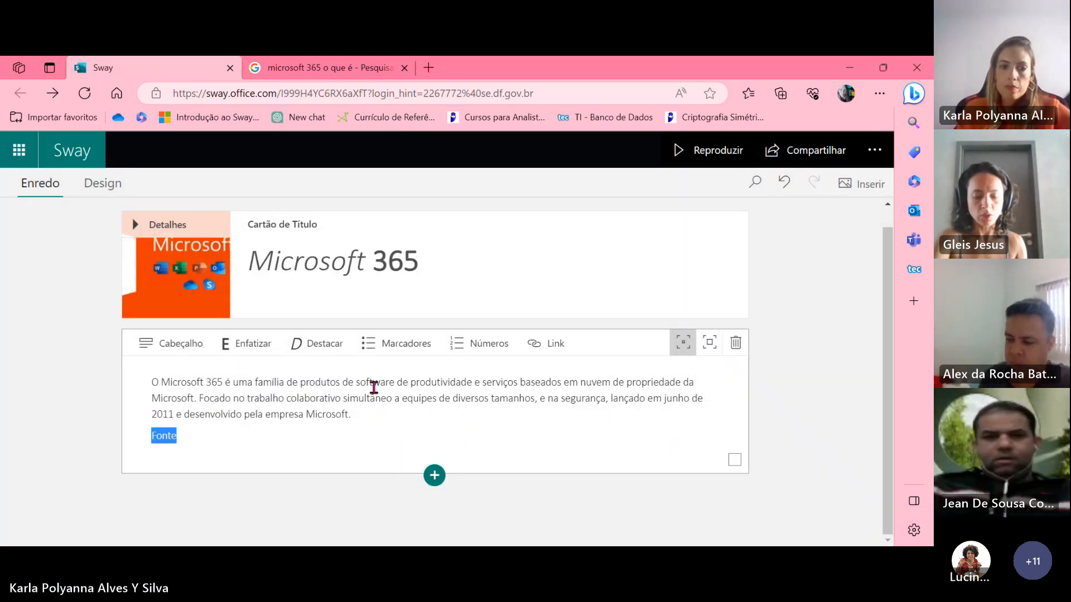
Try again to link the selected word "Fonte" to the full copied URL, and cancel the link
click(541, 345)
key(ctrl+v)
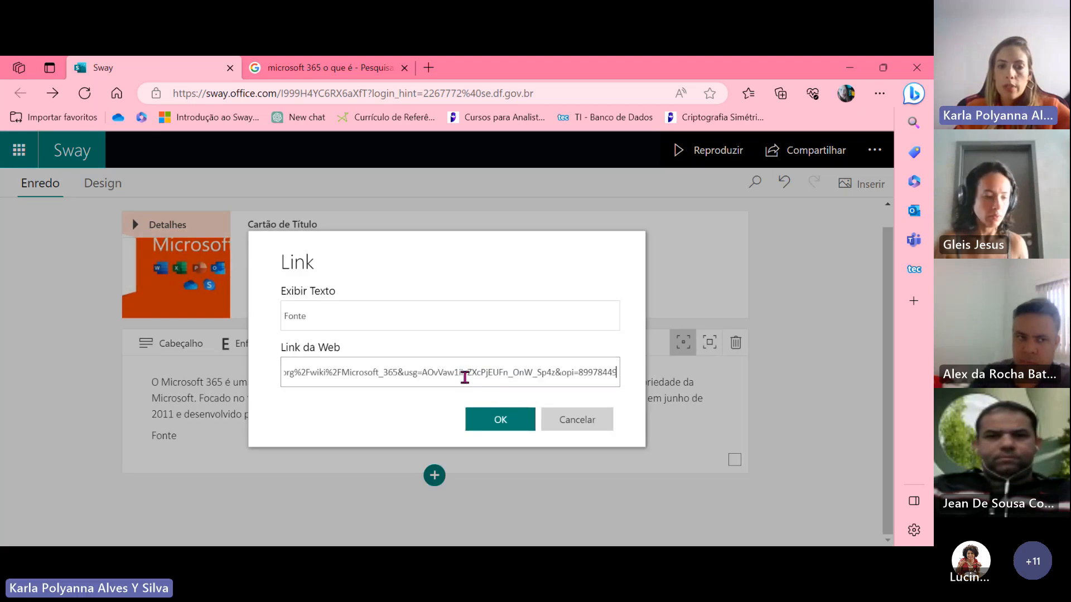
click(495, 420)
click(544, 454)
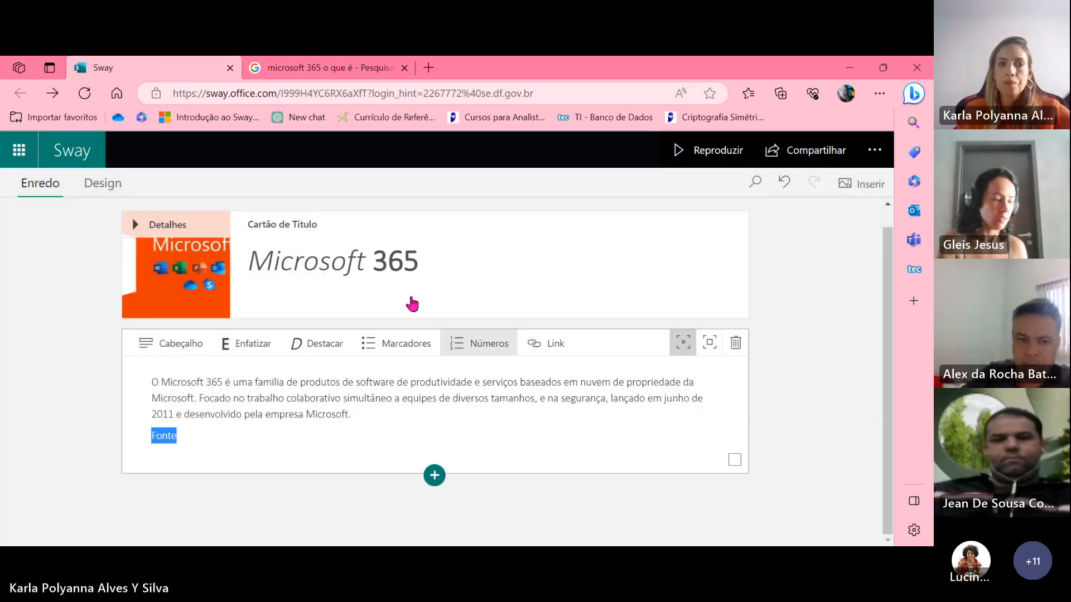
Open the Wikipedia article on Microsoft 365 from the Google results and copy its page URL
click(324, 68)
scroll(697, 470, down, 4)
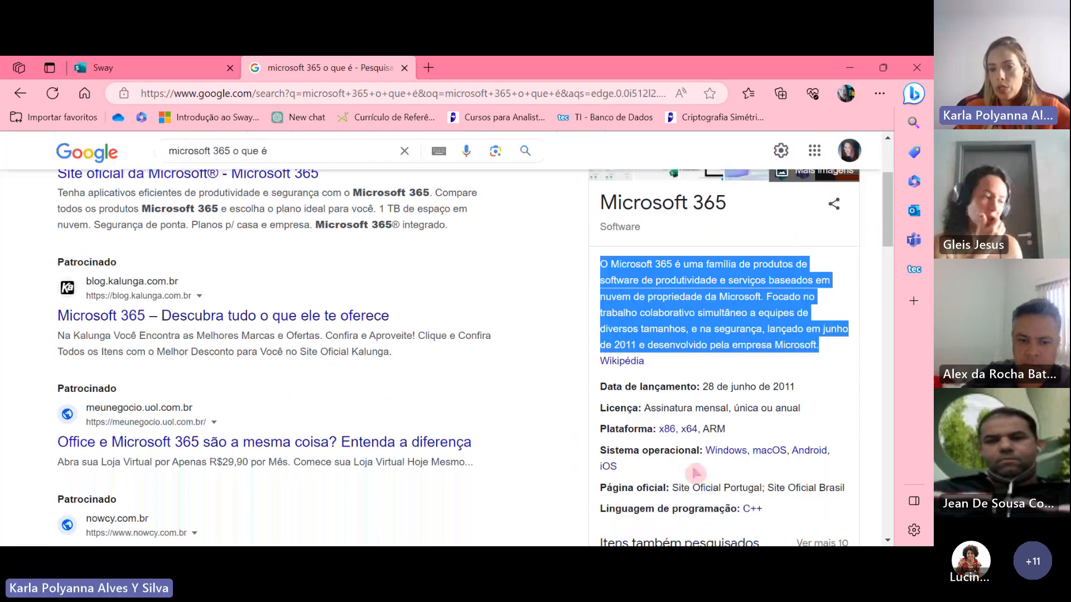
scroll(695, 472, up, 3)
scroll(694, 473, up, 3)
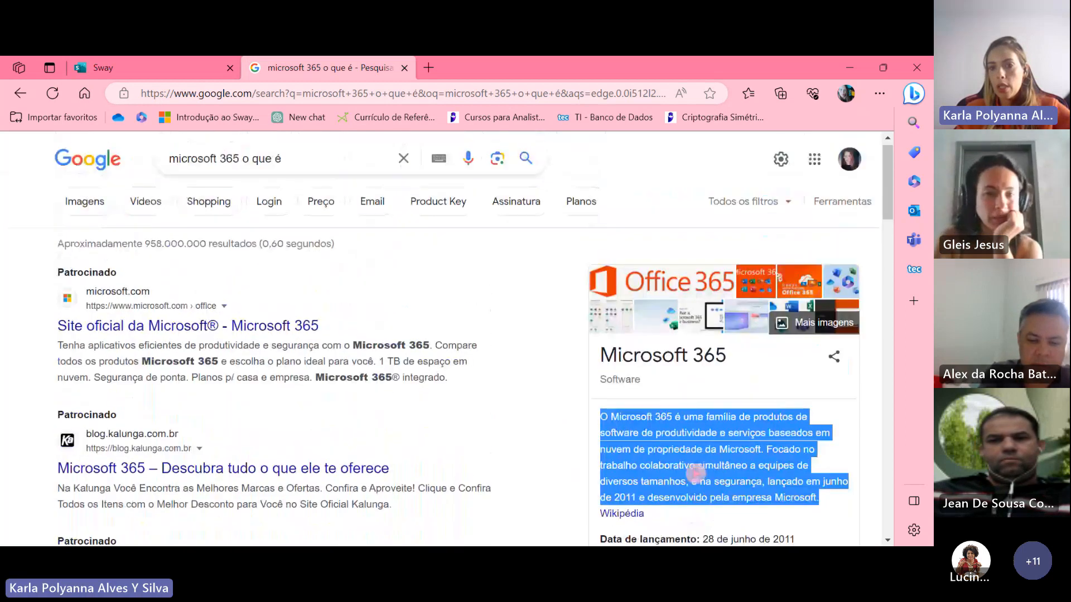
scroll(692, 457, down, 2)
scroll(683, 447, up, 3)
scroll(682, 446, down, 5)
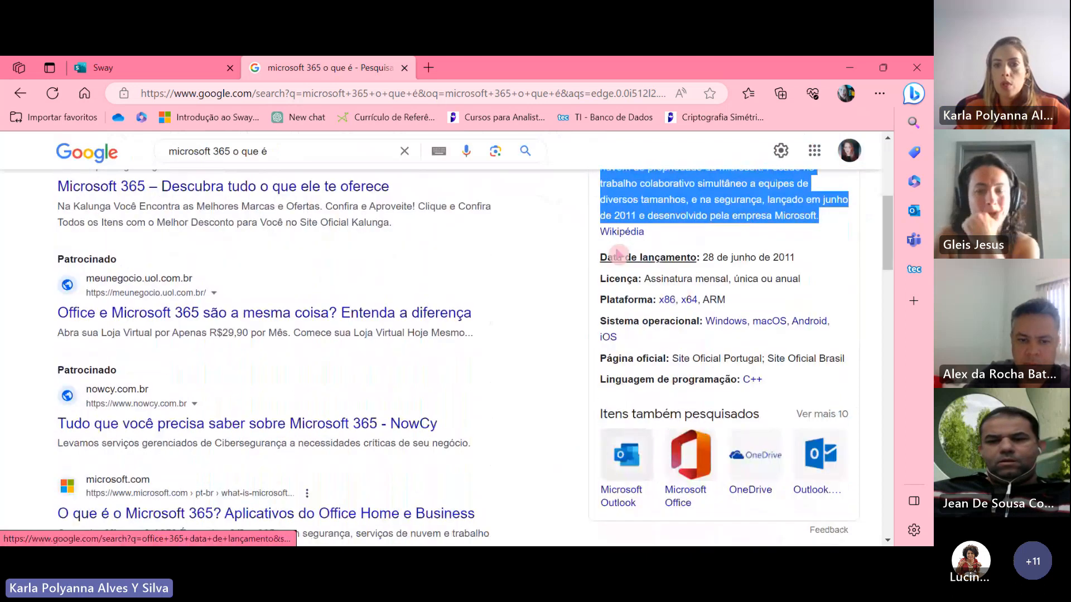
click(620, 231)
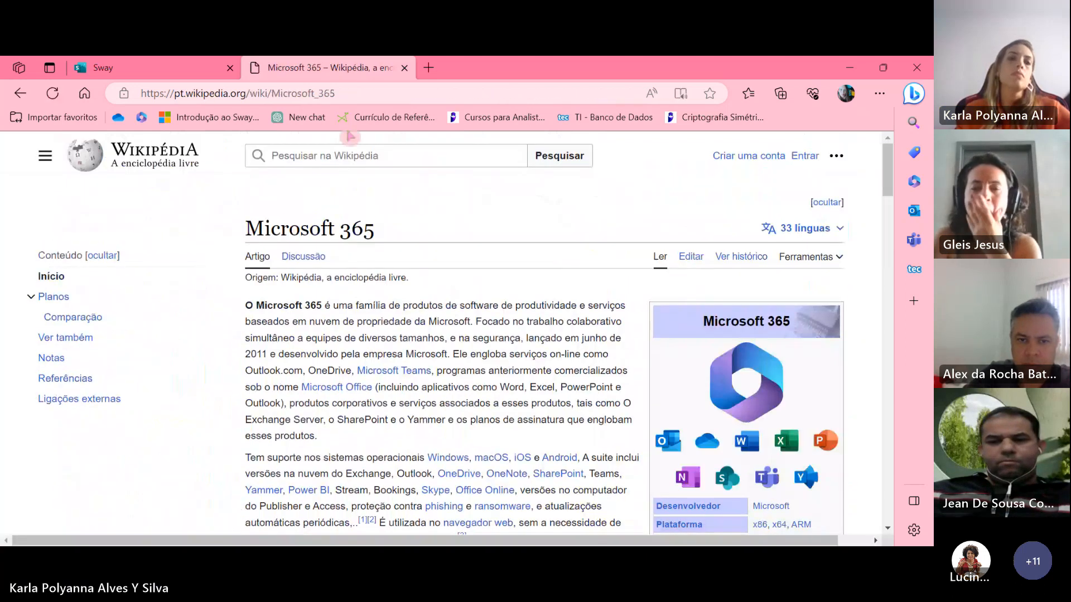
click(375, 91)
key(ctrl+c)
Link the selected word "Fonte" in the Sway text card to the copied Wikipedia URL, and close the Wikipedia page
click(101, 66)
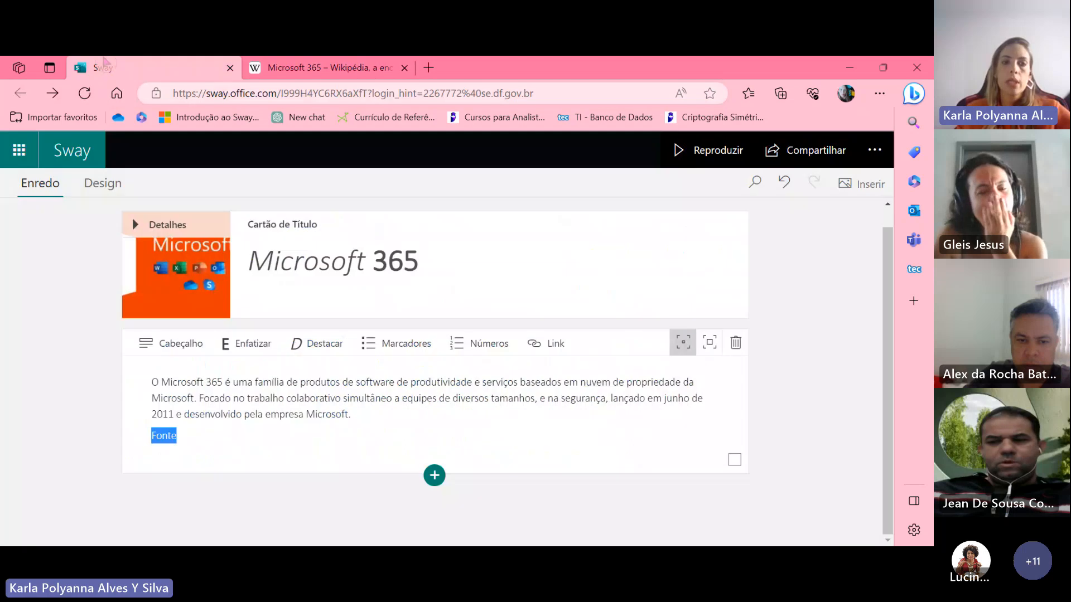
click(567, 350)
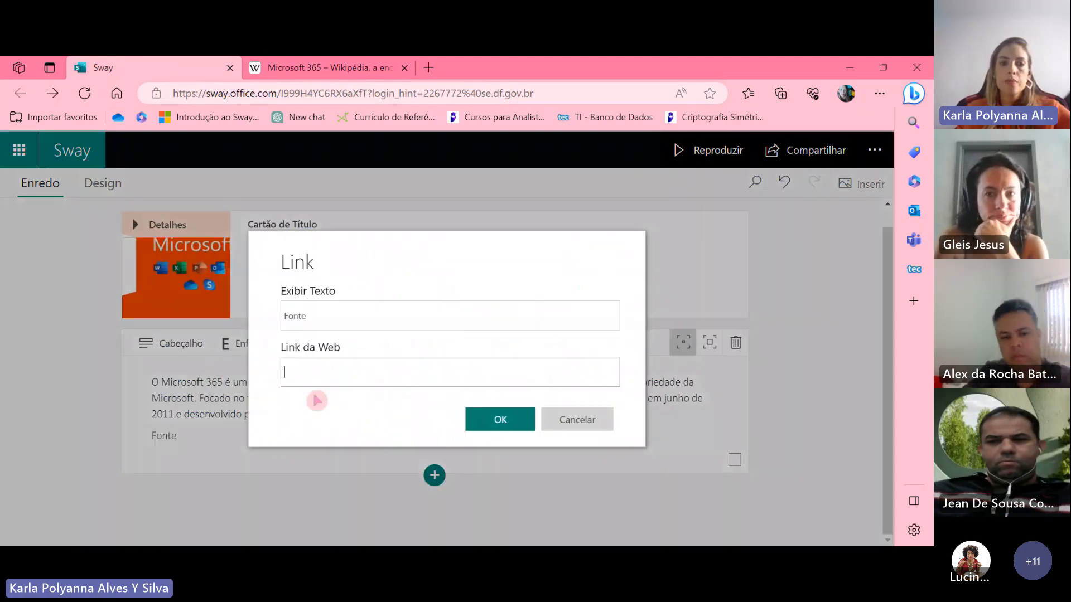
key(ctrl+v)
click(495, 419)
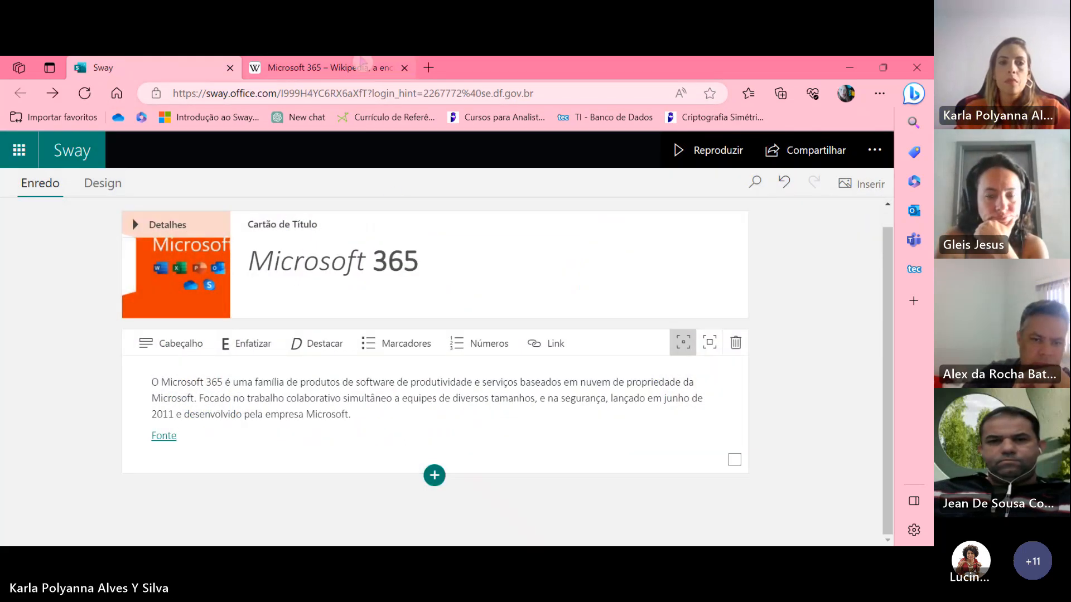
click(382, 78)
click(404, 67)
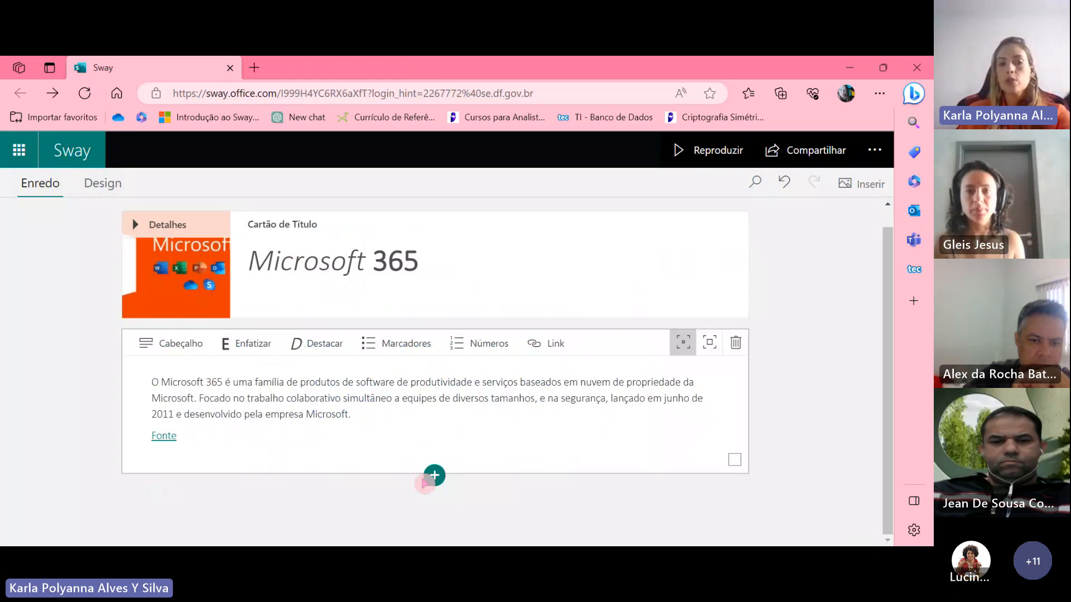
Add a Título 1 heading card below the text card, titled "Word- Editor de Texto"
click(433, 477)
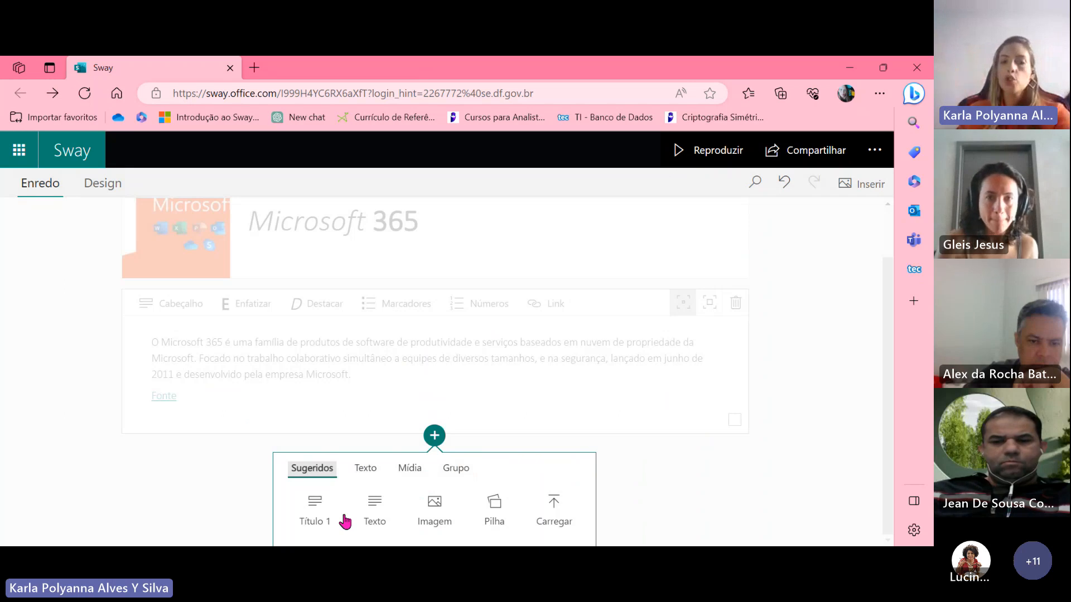
click(321, 524)
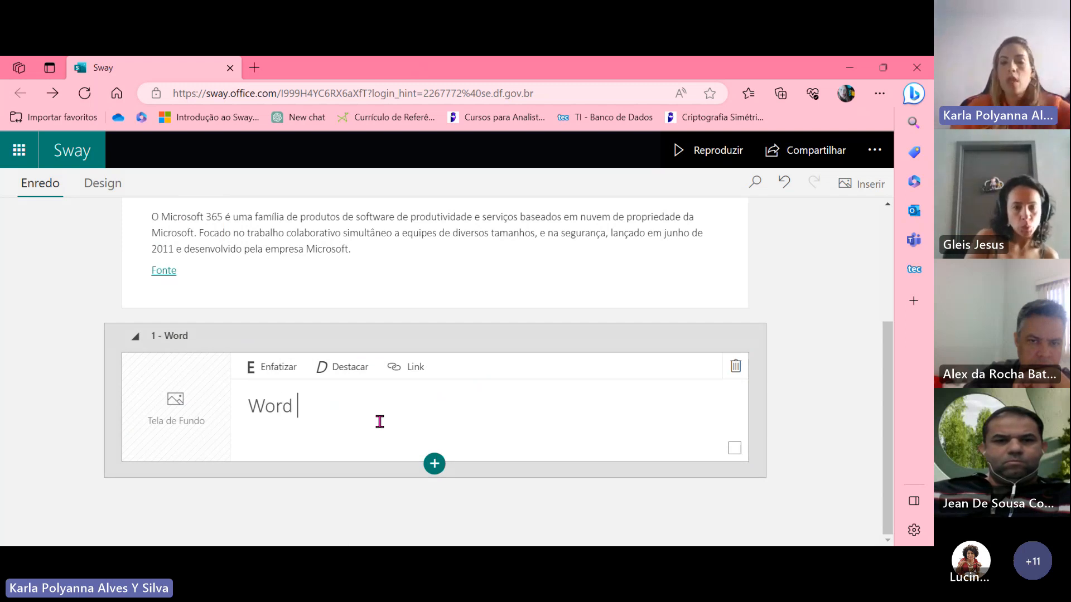
text(Editor de)
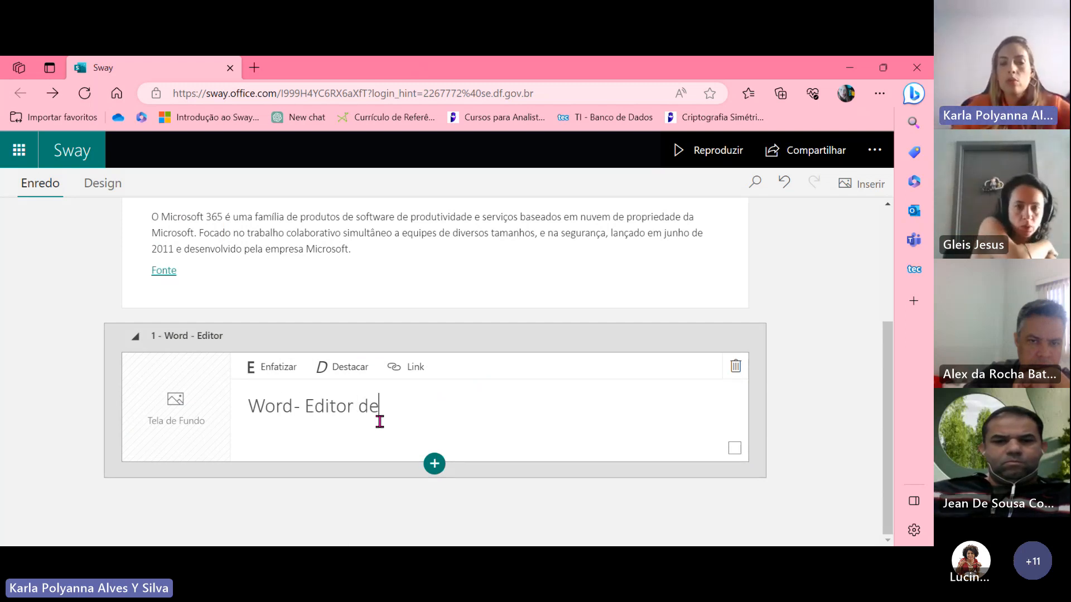
text( Texto)
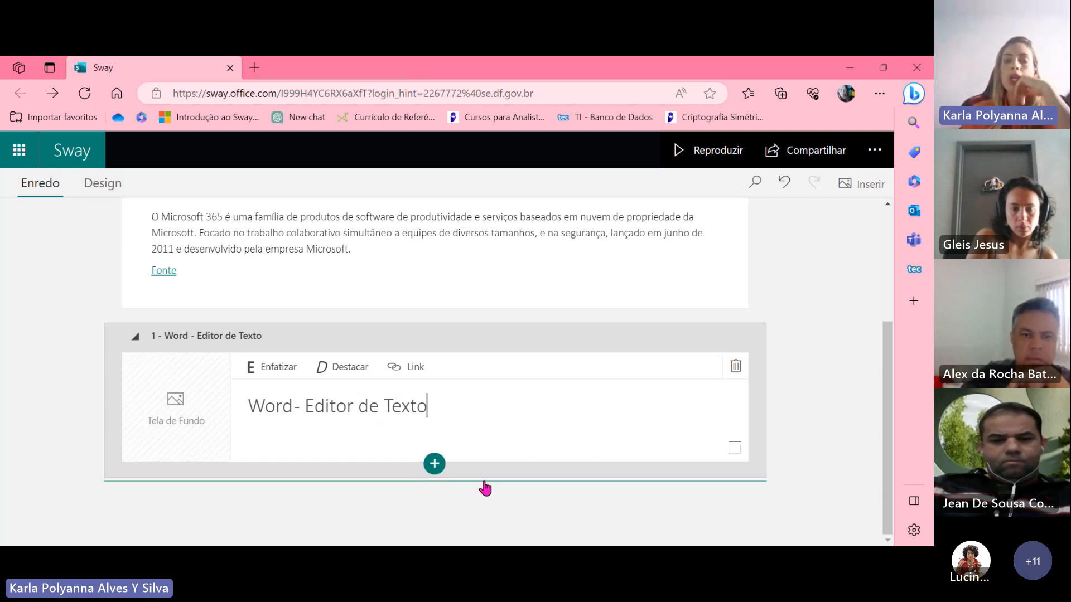
Insert an empty image card below the "Word- Editor de Texto" heading
click(435, 464)
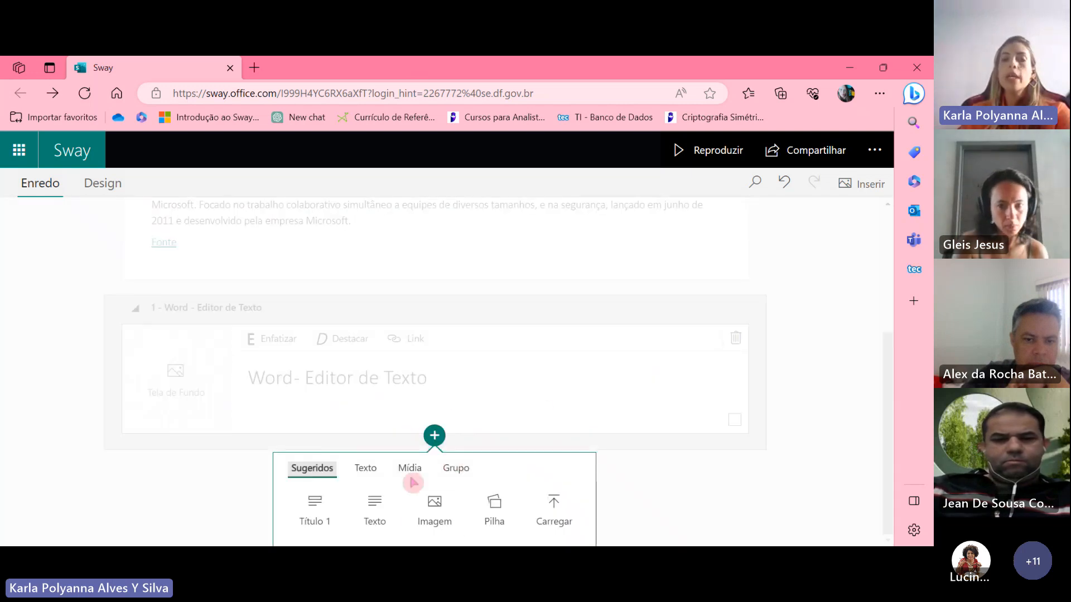
click(411, 471)
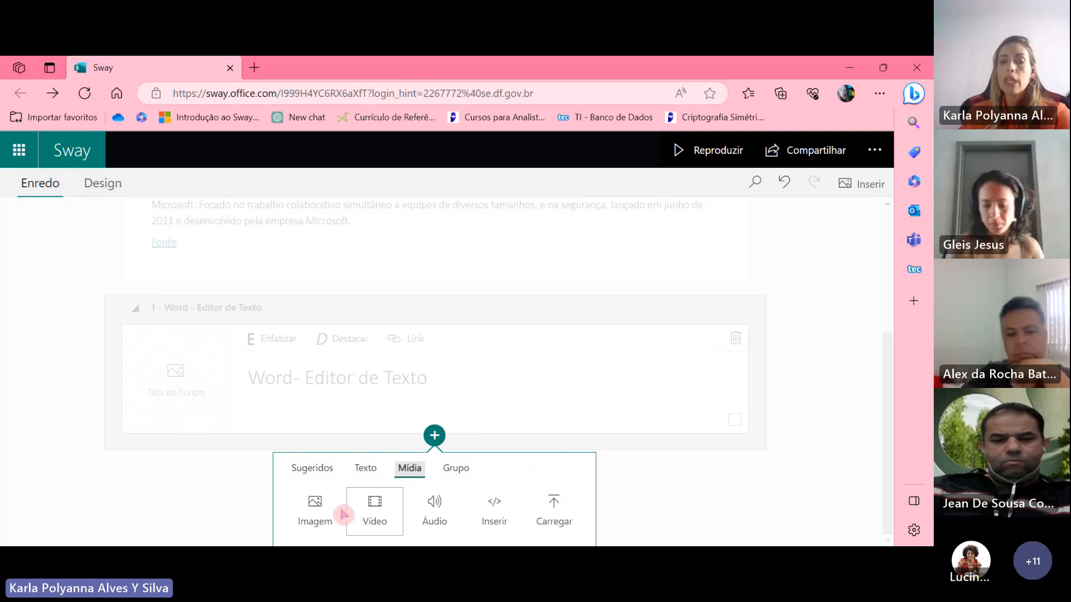
click(315, 505)
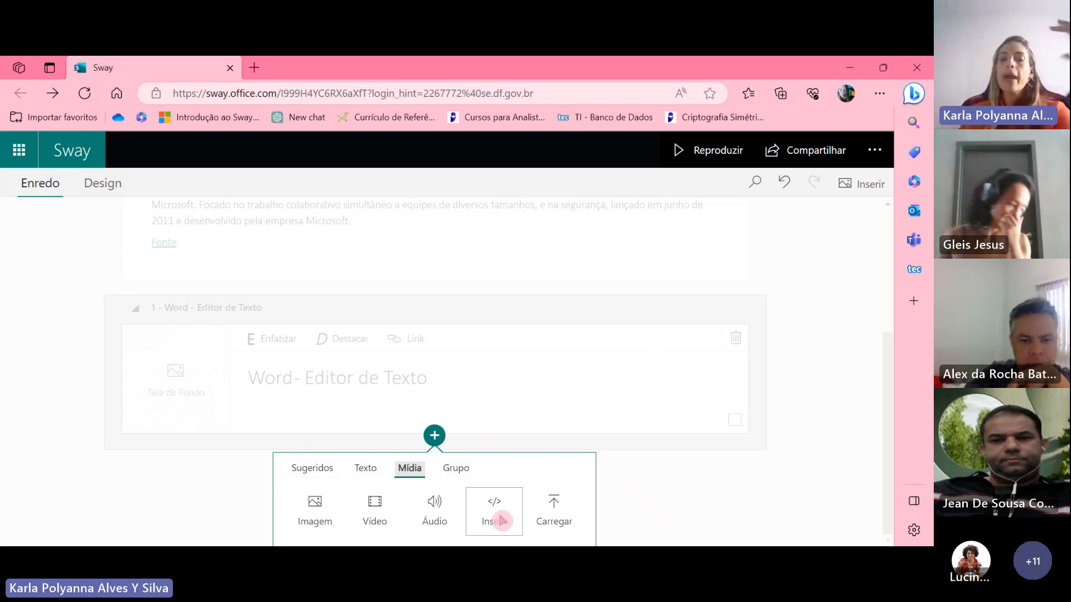
click(323, 521)
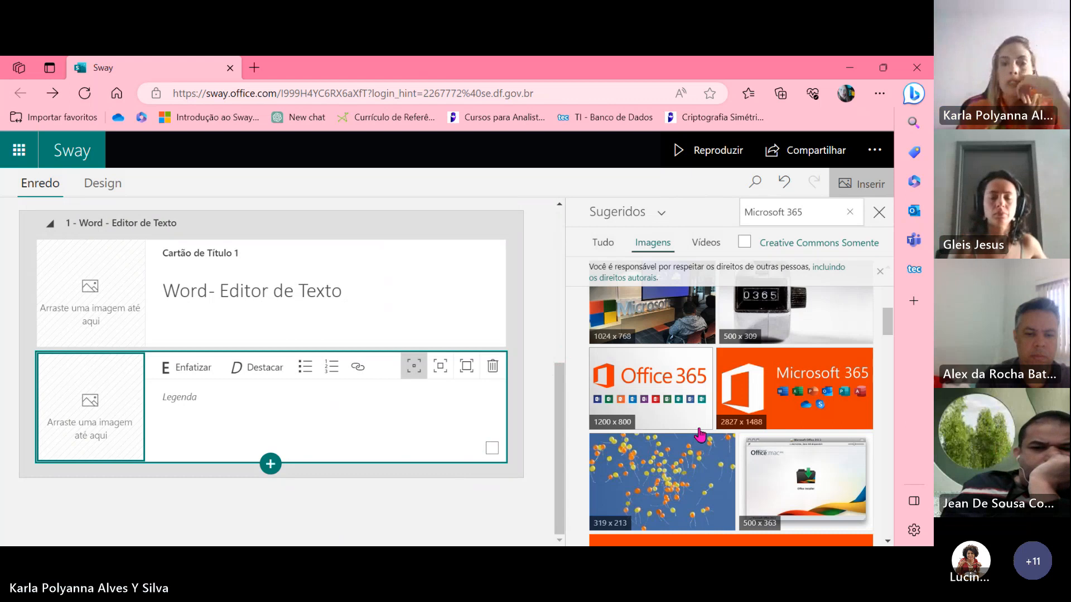
Search the suggested images for "word" and browse the Creative Commons results
scroll(697, 435, up, 1)
click(797, 207)
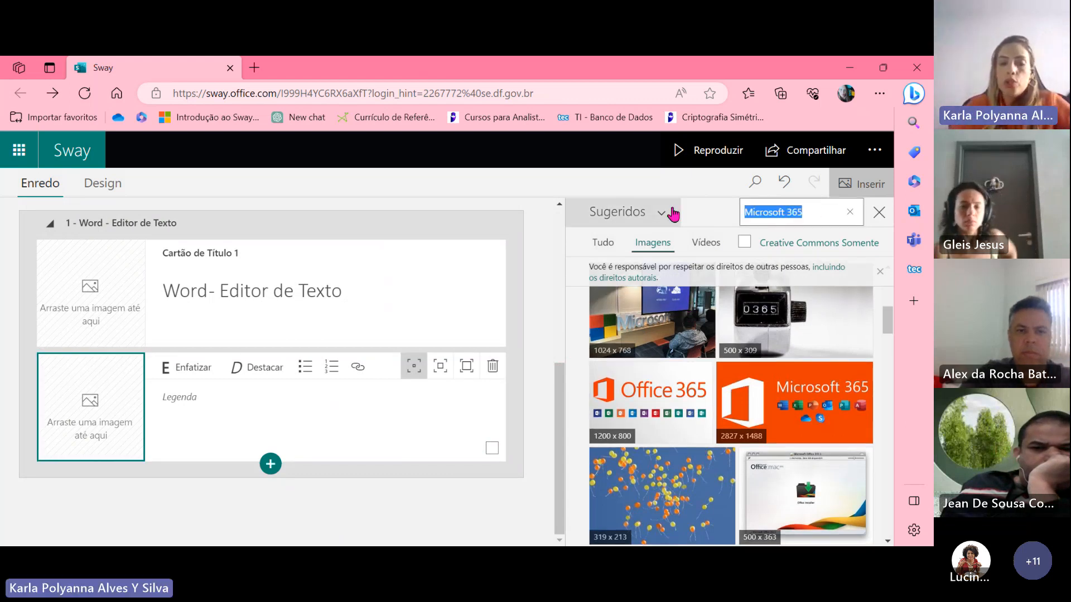
text(word)
key(Return)
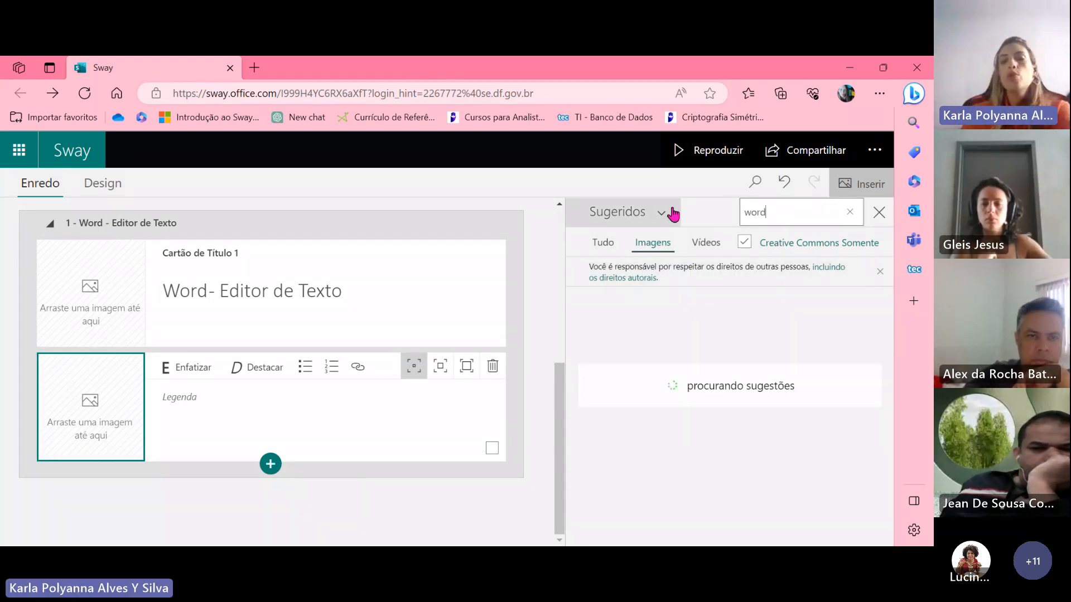
scroll(698, 379, down, 3)
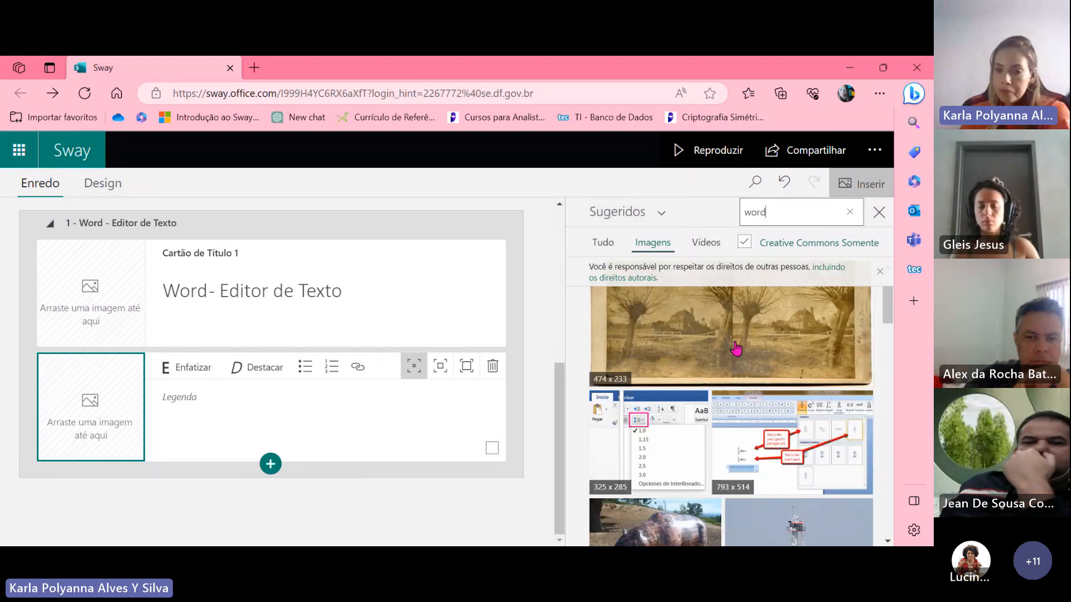
scroll(658, 397, down, 3)
scroll(697, 401, up, 4)
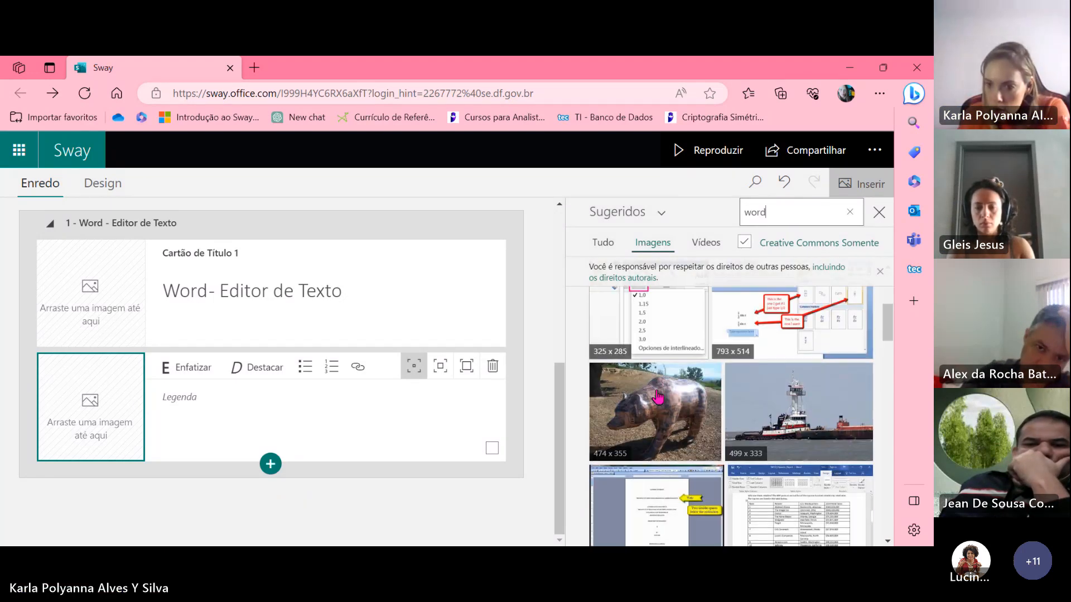
Include images without a Creative Commons licence, add the 474 x 266 Word logo to the image card, and close the image suggestions
click(743, 246)
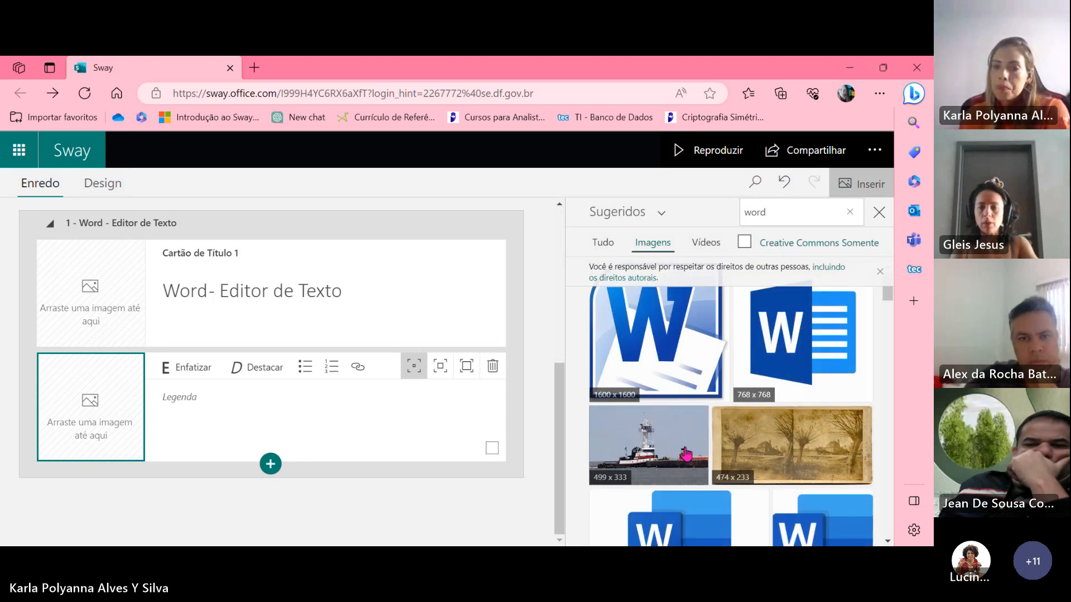
scroll(685, 455, down, 2)
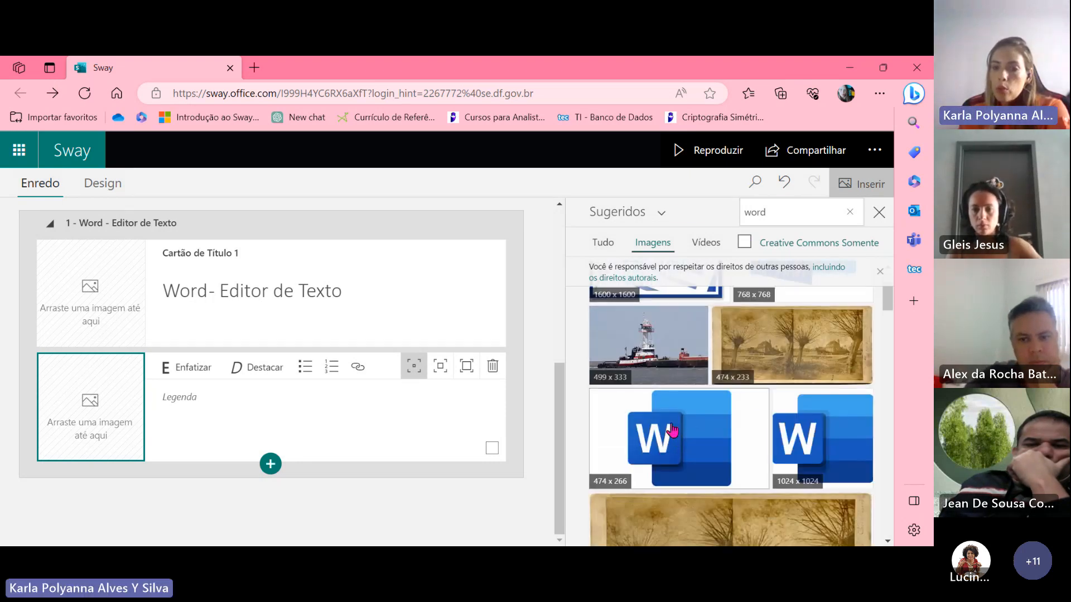
click(672, 430)
scroll(739, 325, down, 2)
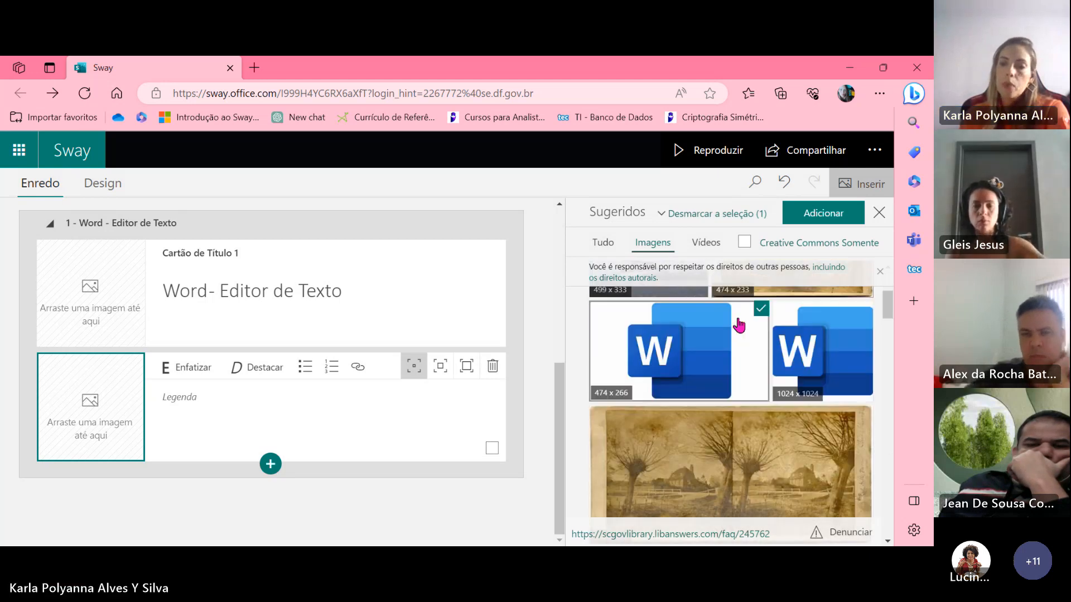
scroll(739, 325, down, 2)
click(823, 213)
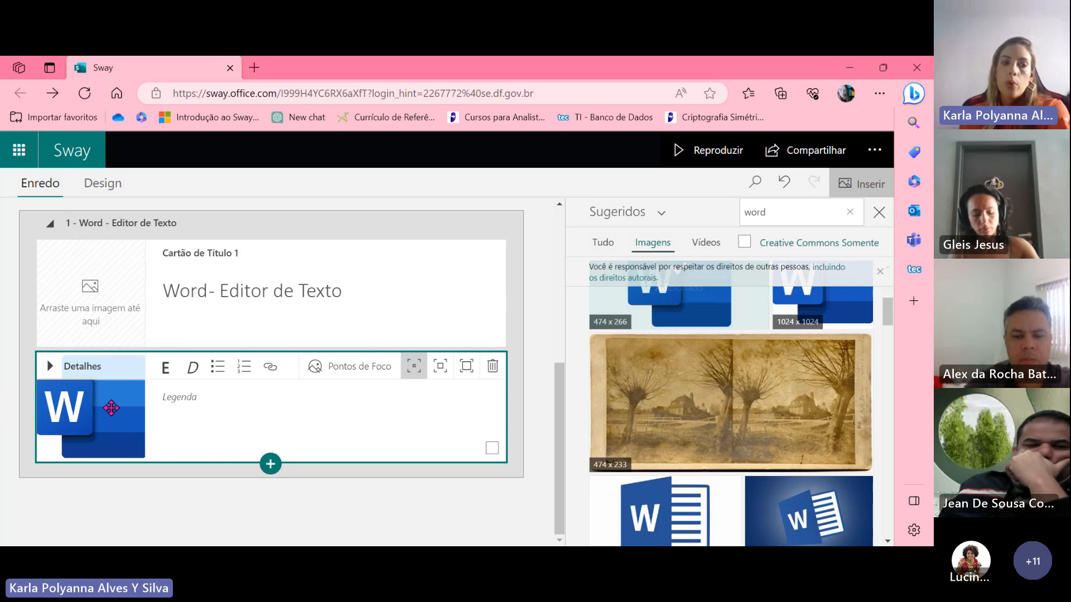
click(879, 212)
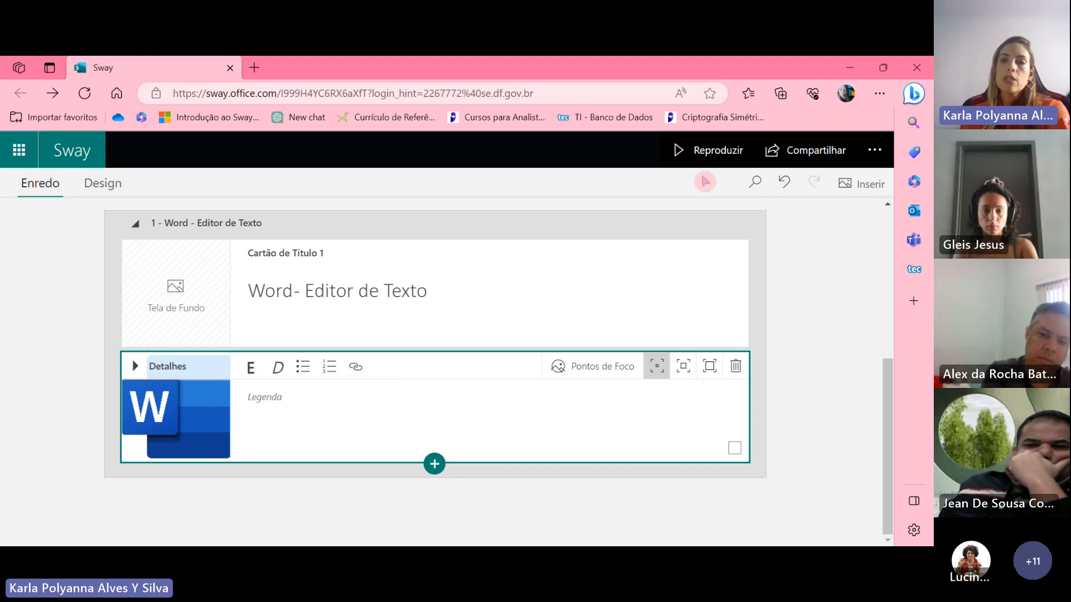
Play the Sway and page through it to check the Word heading and logo
click(709, 151)
click(866, 518)
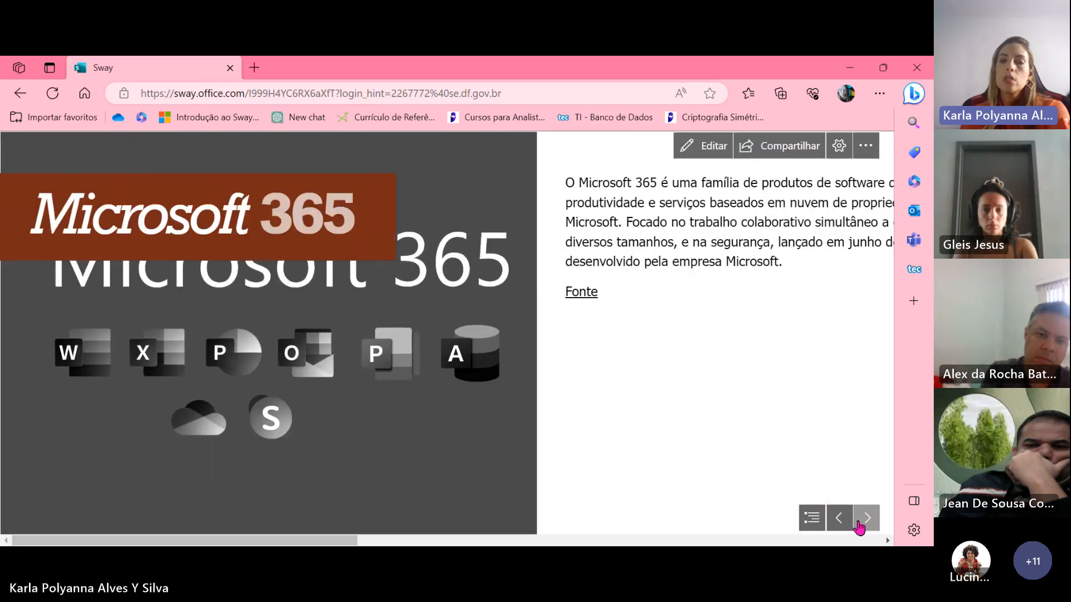
click(866, 518)
click(865, 521)
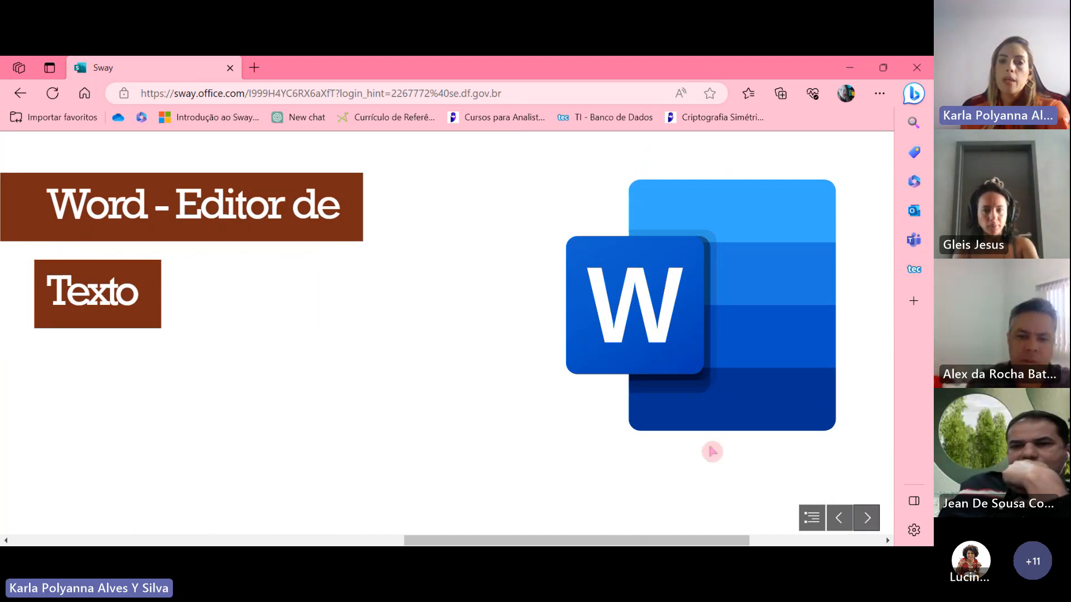
click(867, 517)
Return to editing, set the Word image card to medium emphasis, and preview the enlarged logo before going back to the storyline
click(723, 159)
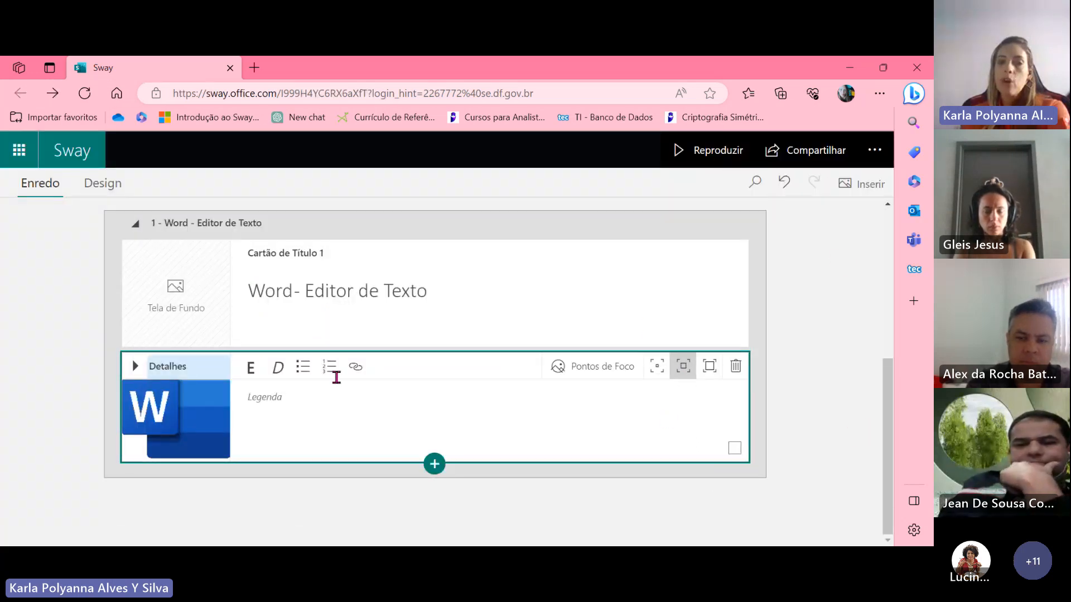
click(710, 150)
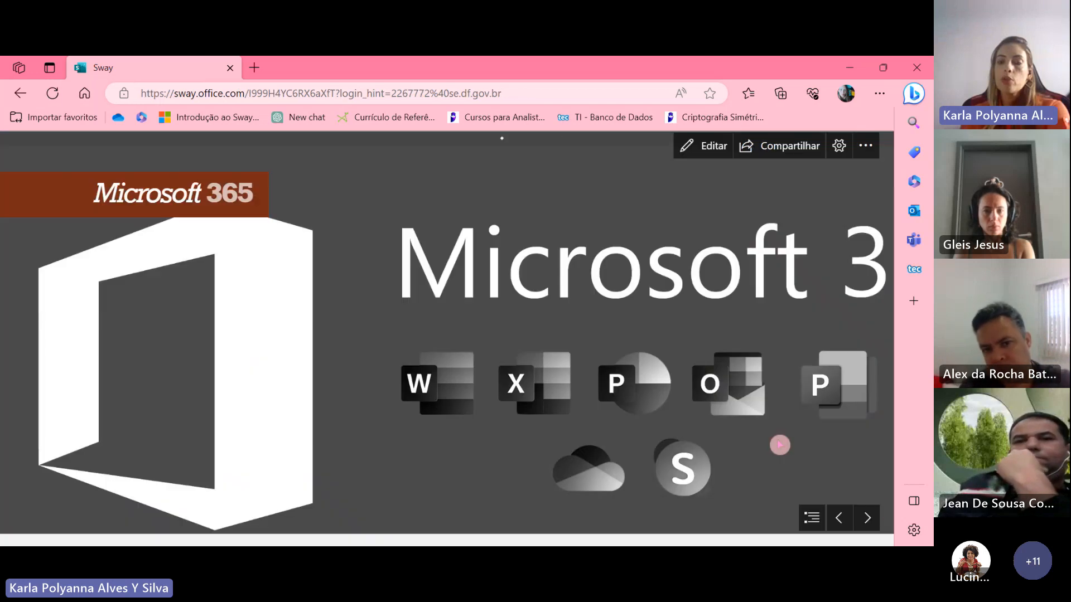
click(868, 520)
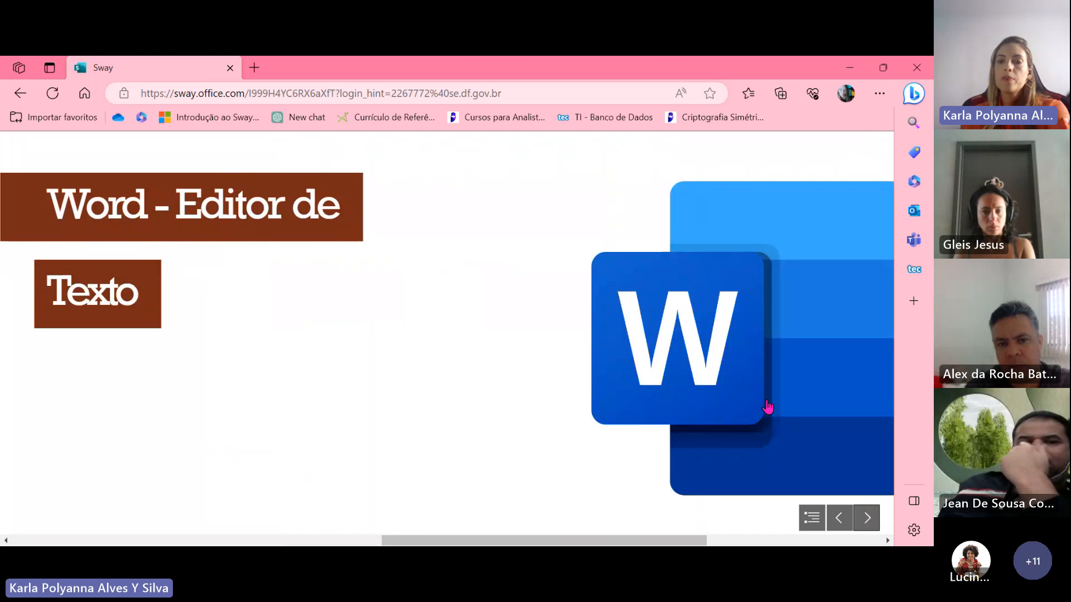
mouse_move(834, 150)
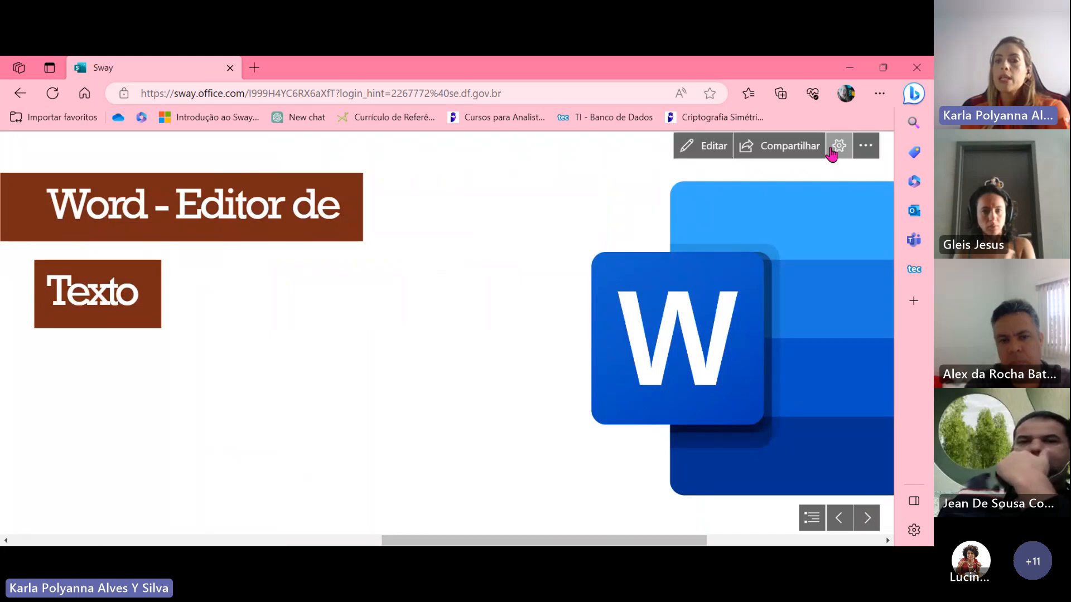
click(709, 147)
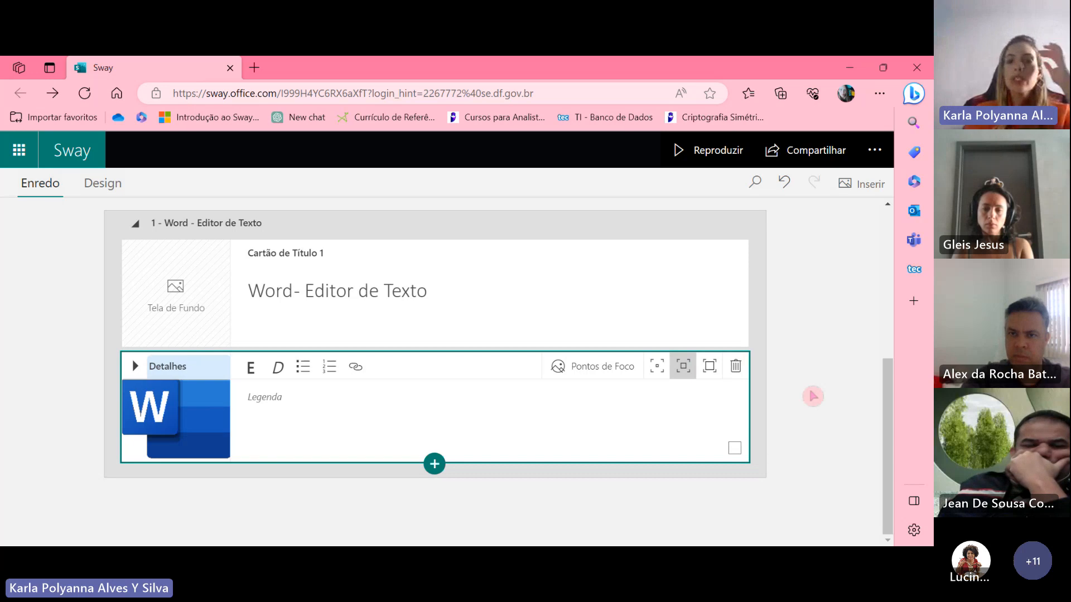
Insert a video card below the Word logo image card in the "Word - Editor de Texto" section
click(810, 369)
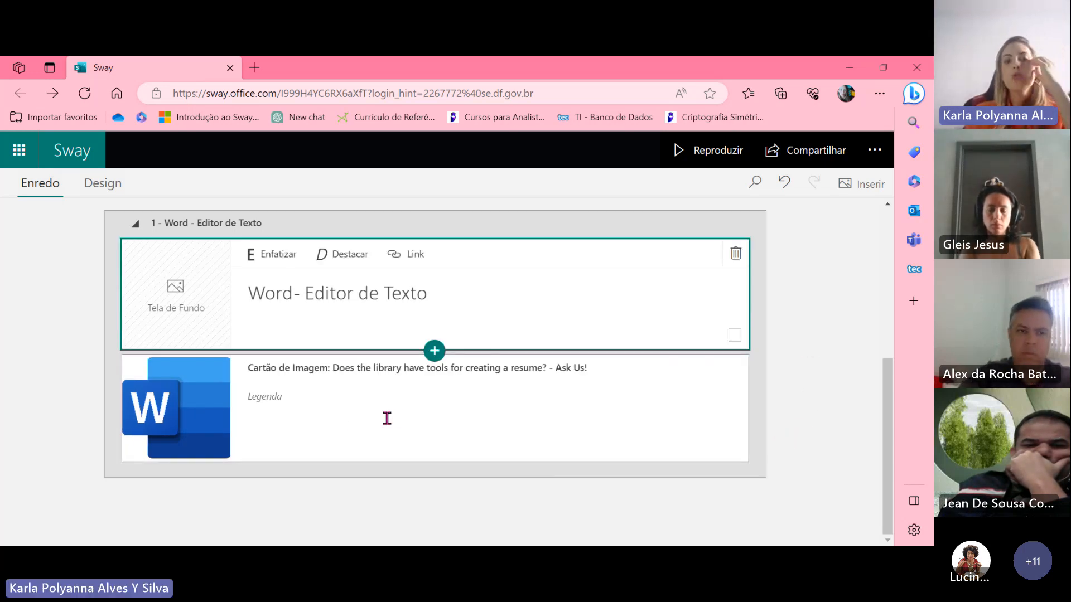
click(391, 399)
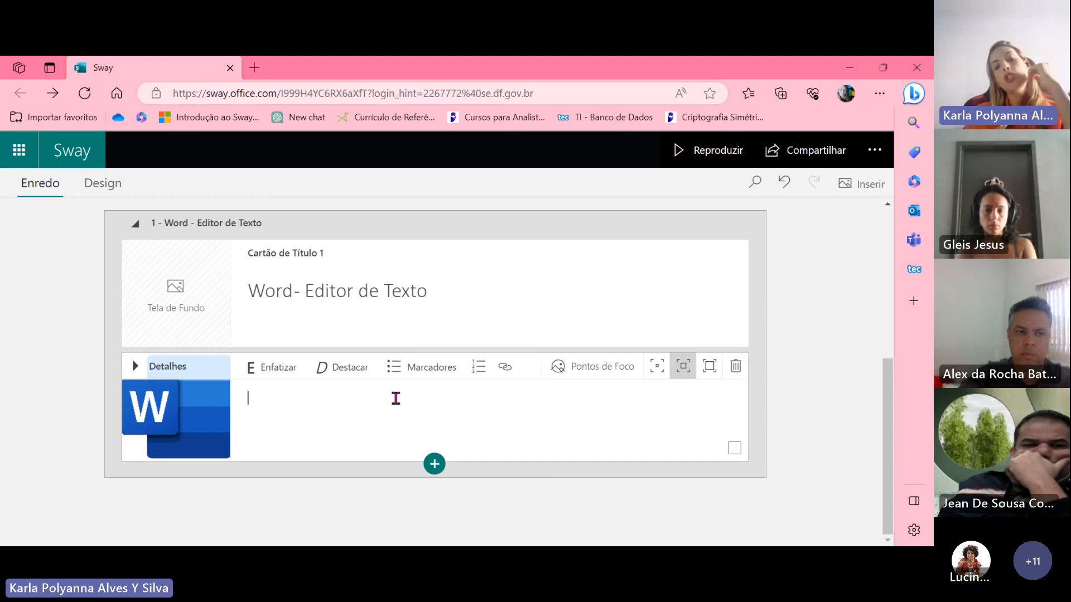
click(434, 464)
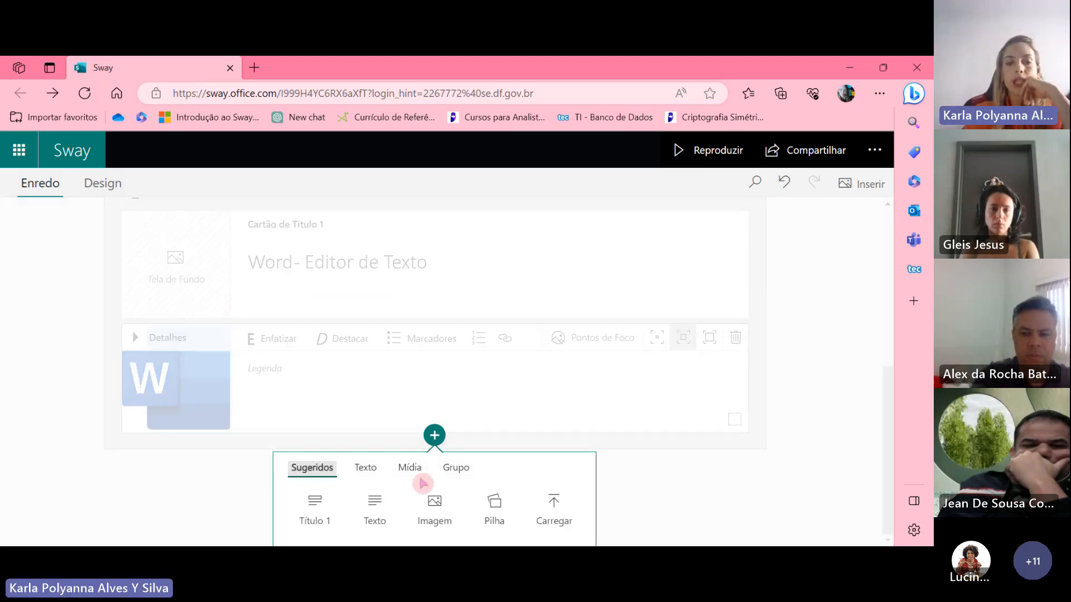
click(412, 468)
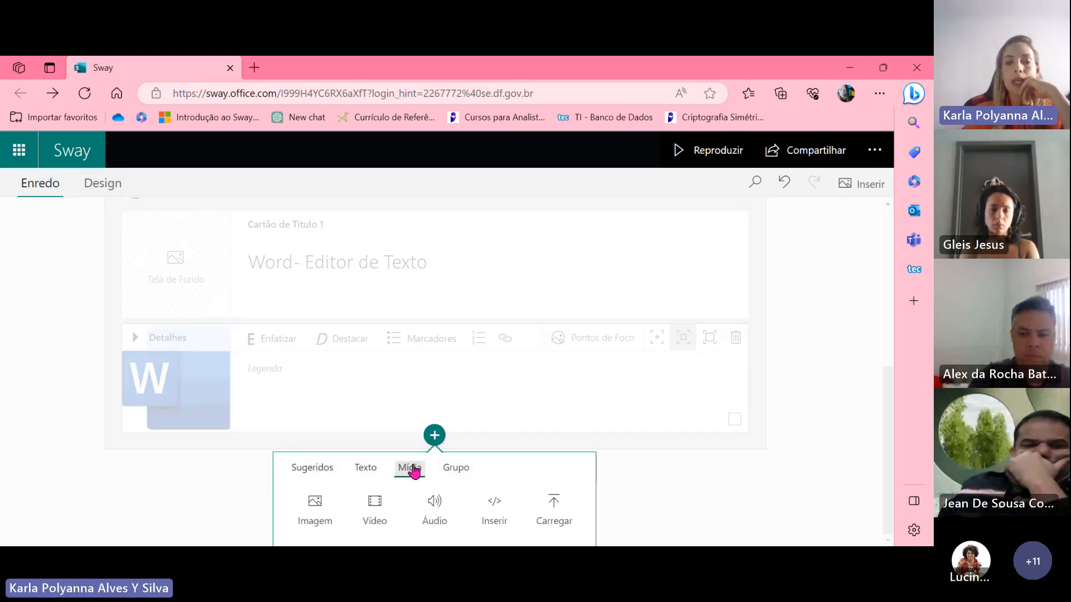
click(375, 509)
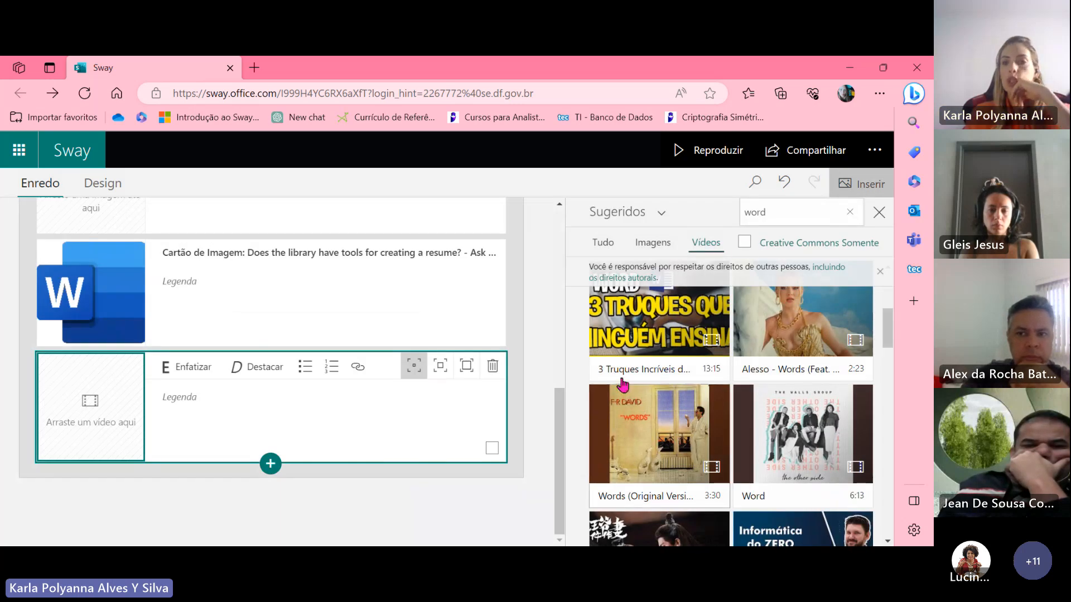
Find the 14:46 video on learning Word in 15 minutes among the suggestions, add it to the video card, and close the suggestions
scroll(796, 375, up, 4)
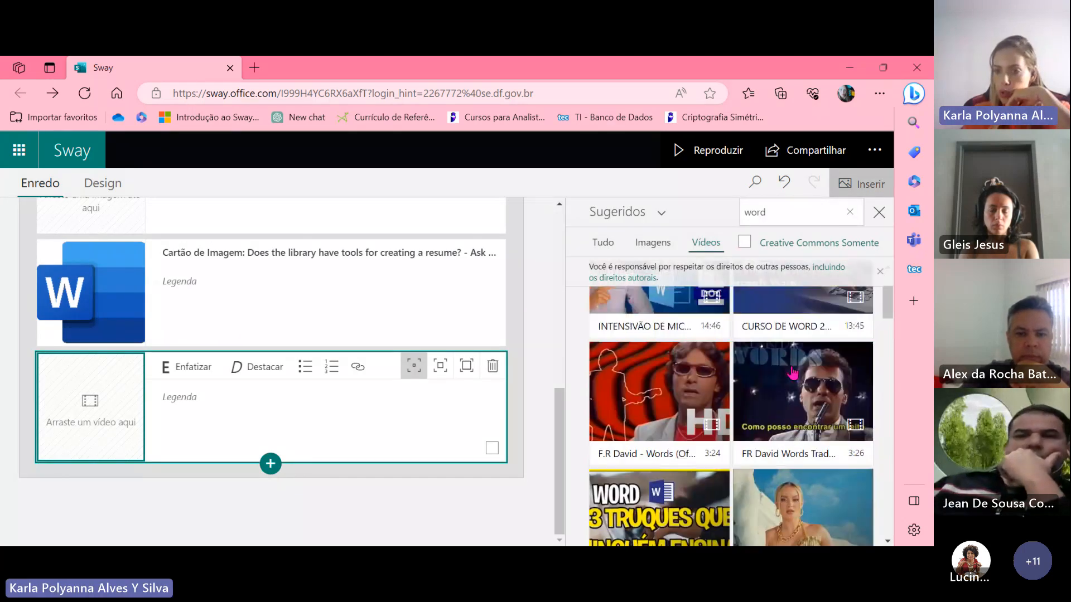
scroll(888, 306, up, 1)
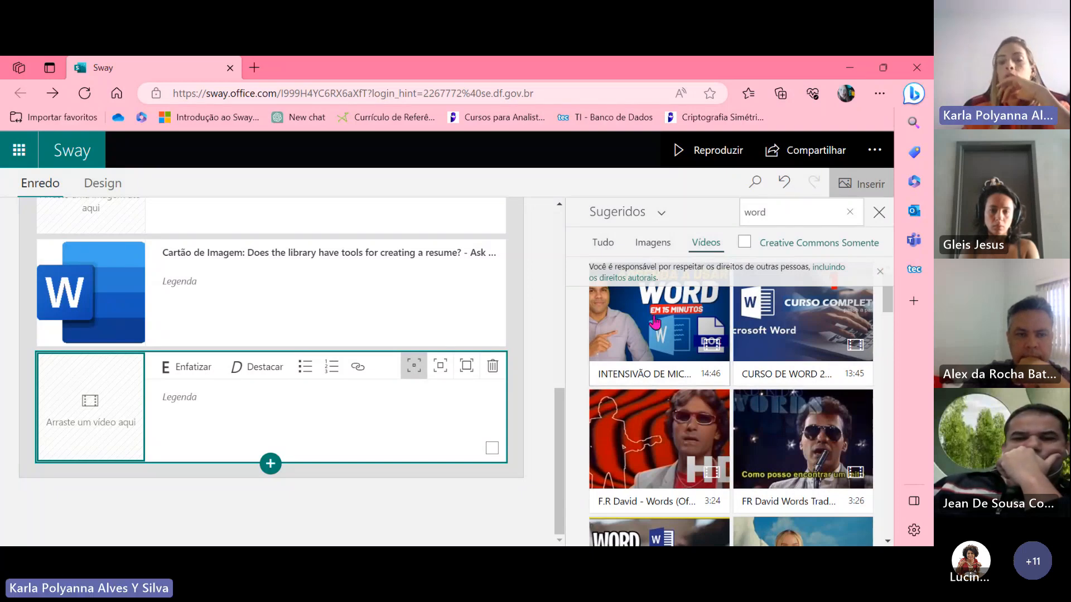
click(664, 343)
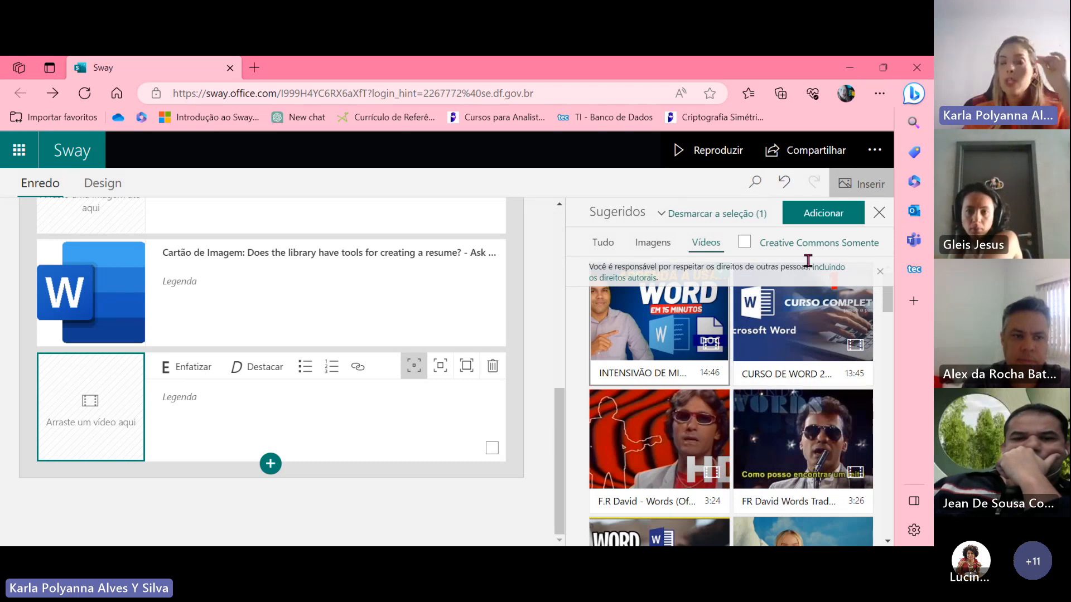
click(820, 218)
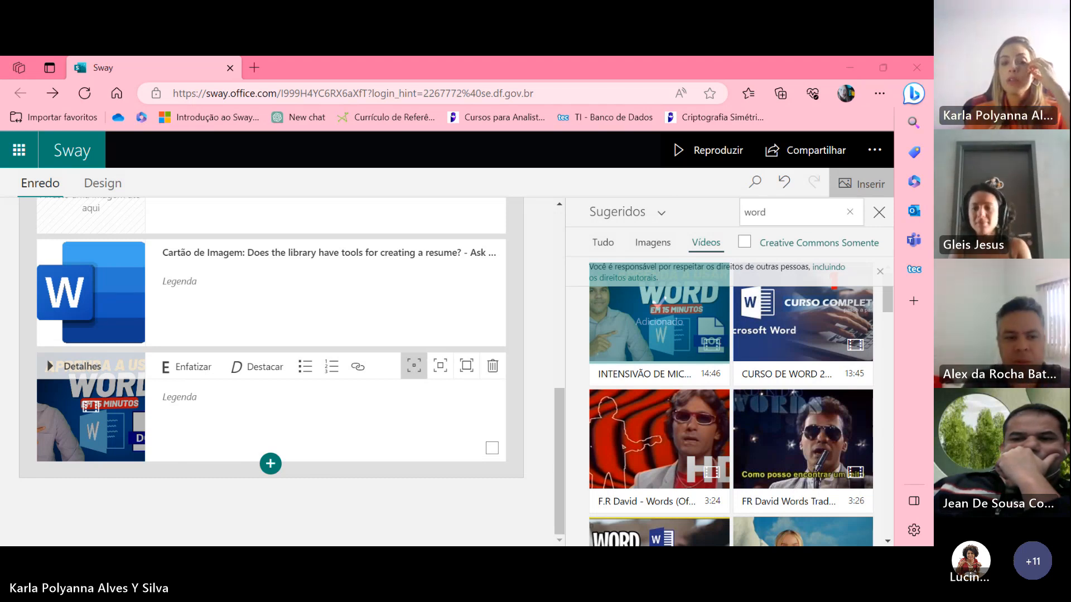
click(879, 213)
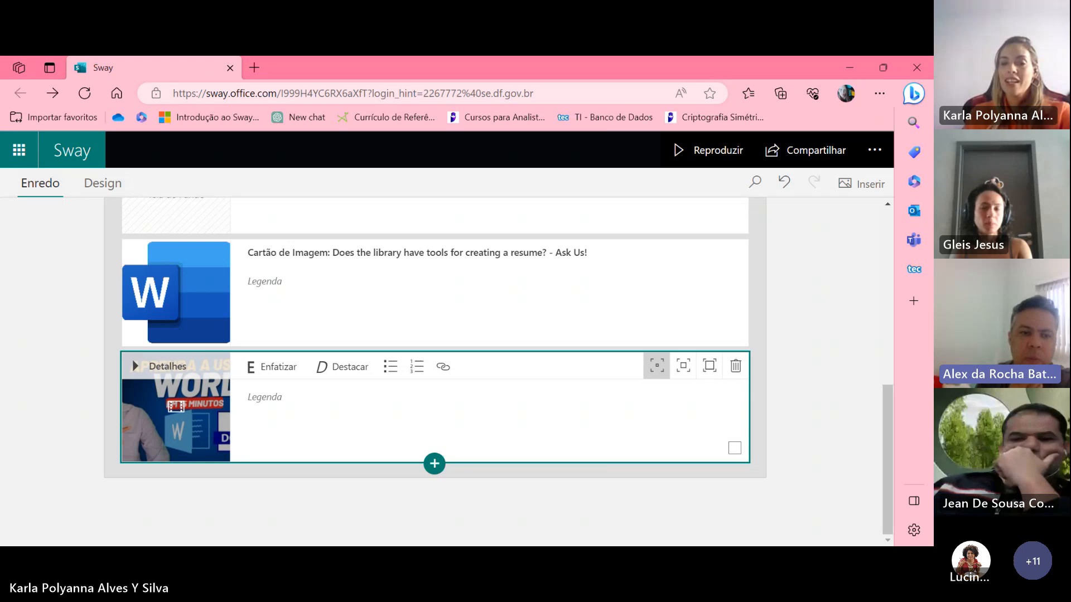
click(715, 445)
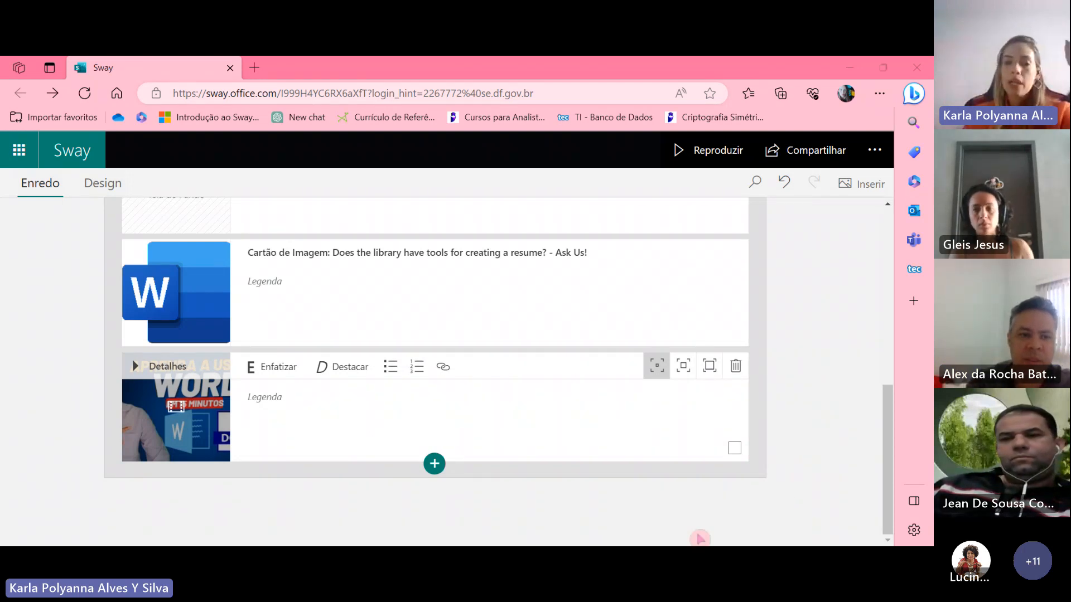
key(alt+Tab)
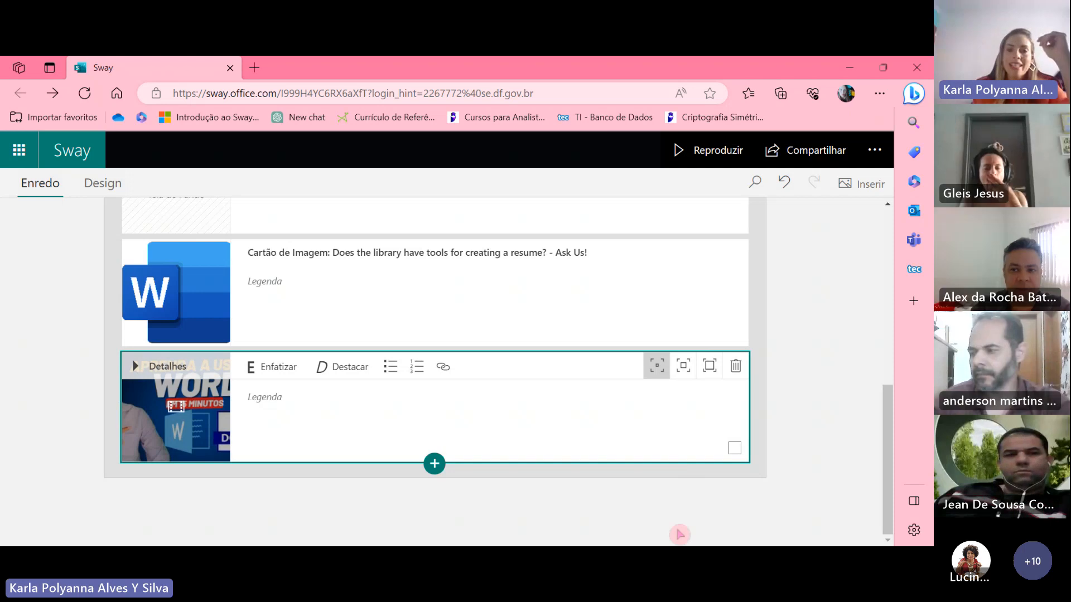
Play the Sway and page through it to check the Word video, then return to editing
scroll(760, 447, up, 3)
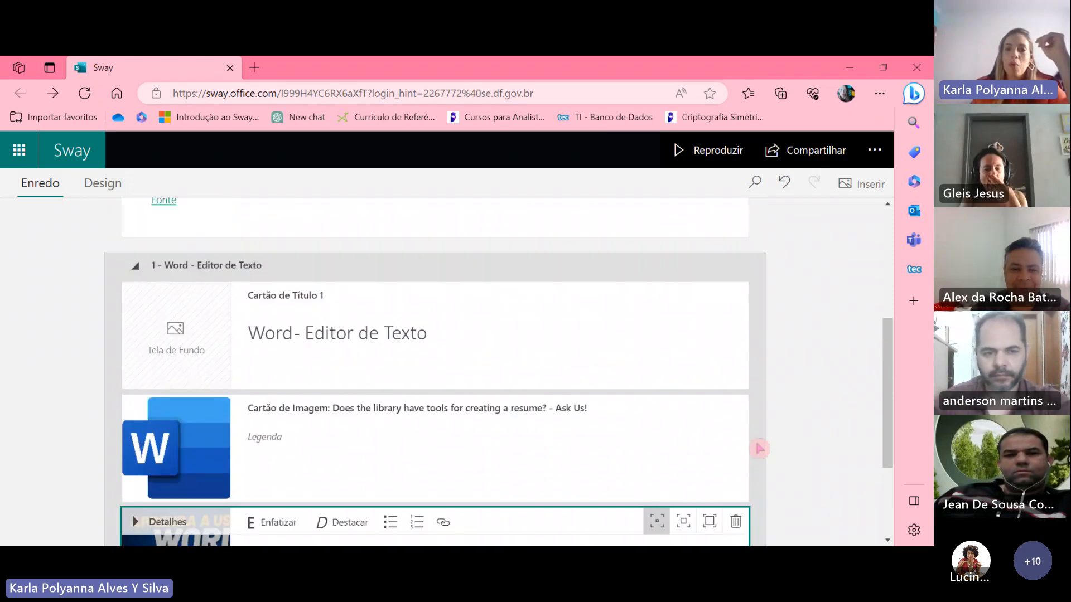
click(706, 150)
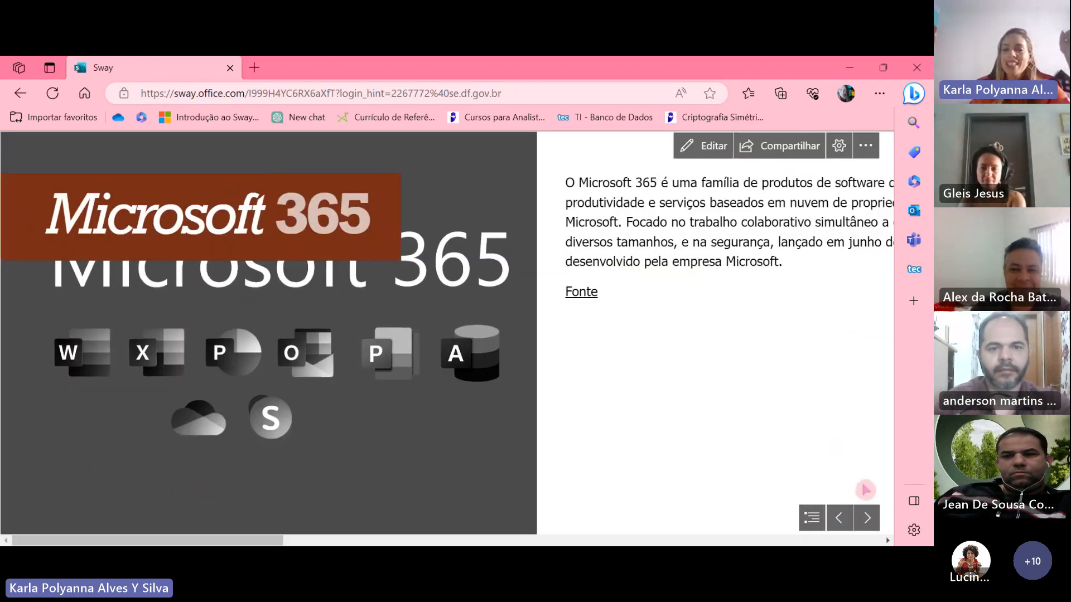
click(866, 520)
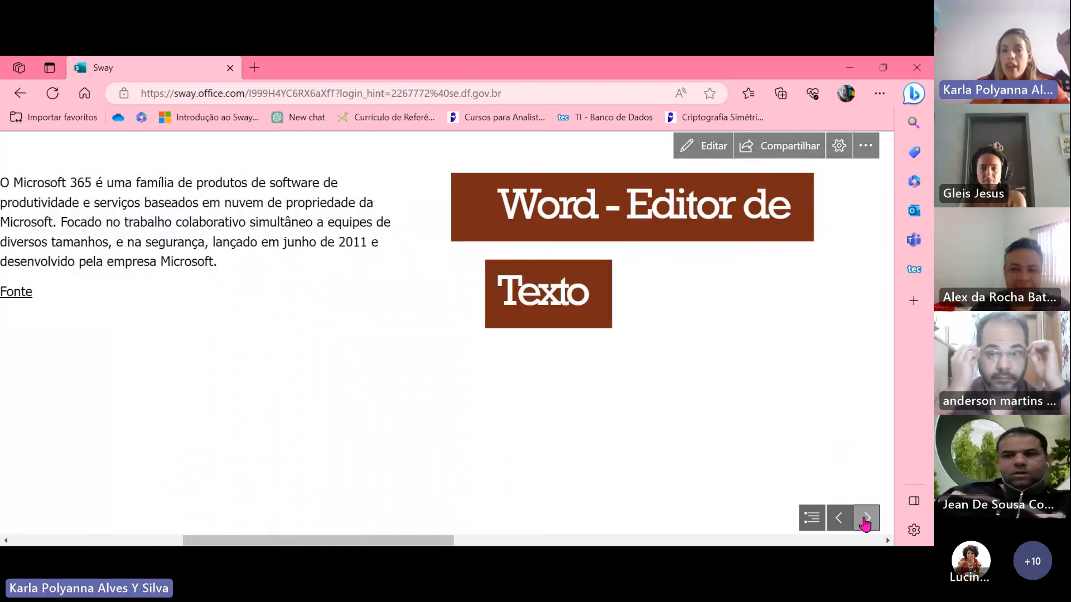
click(866, 520)
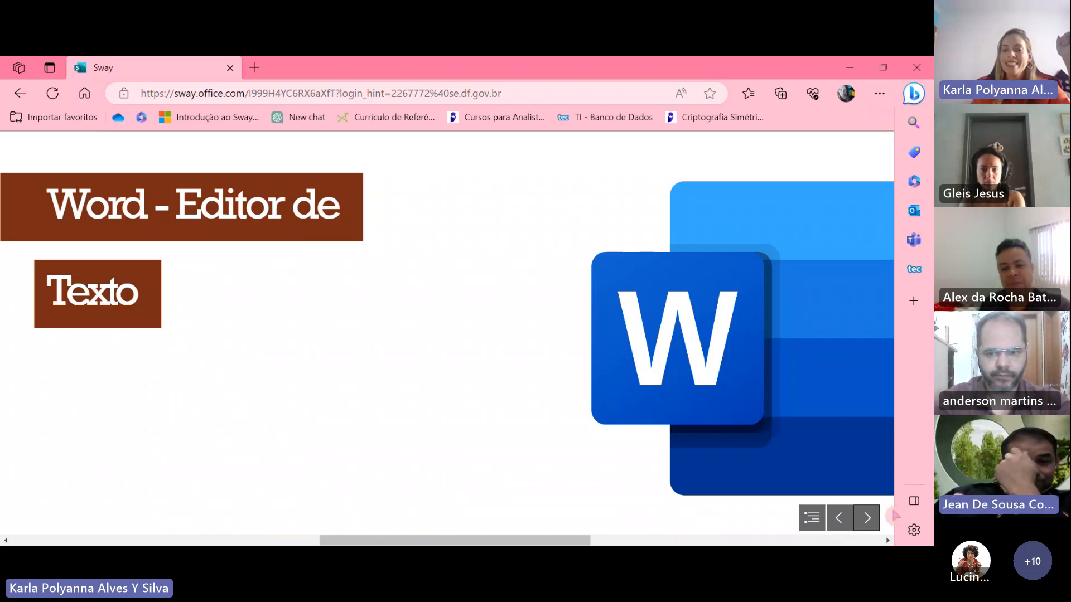
click(867, 519)
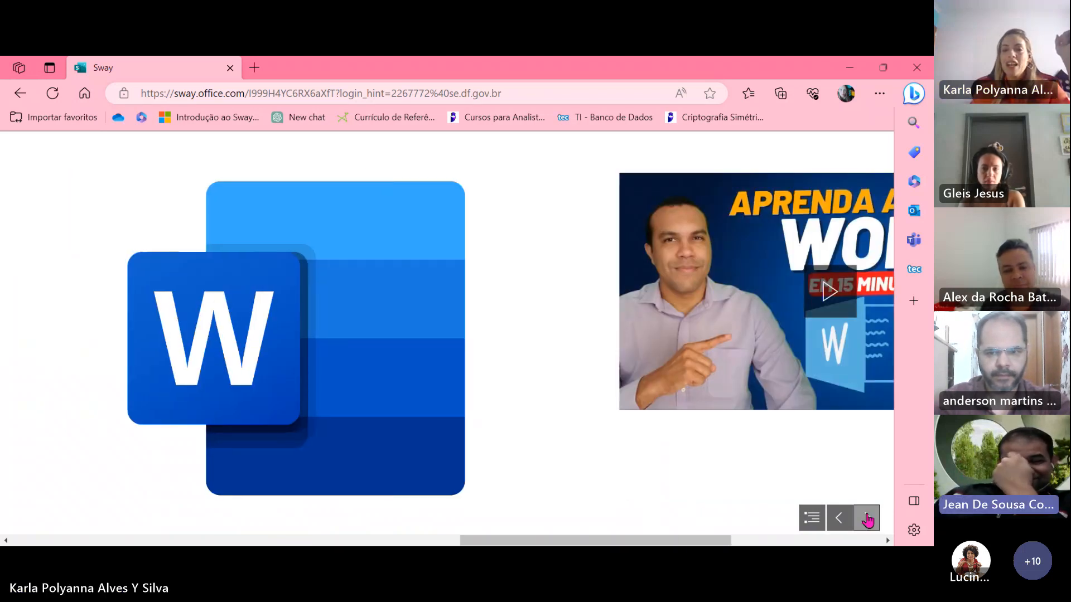
click(867, 519)
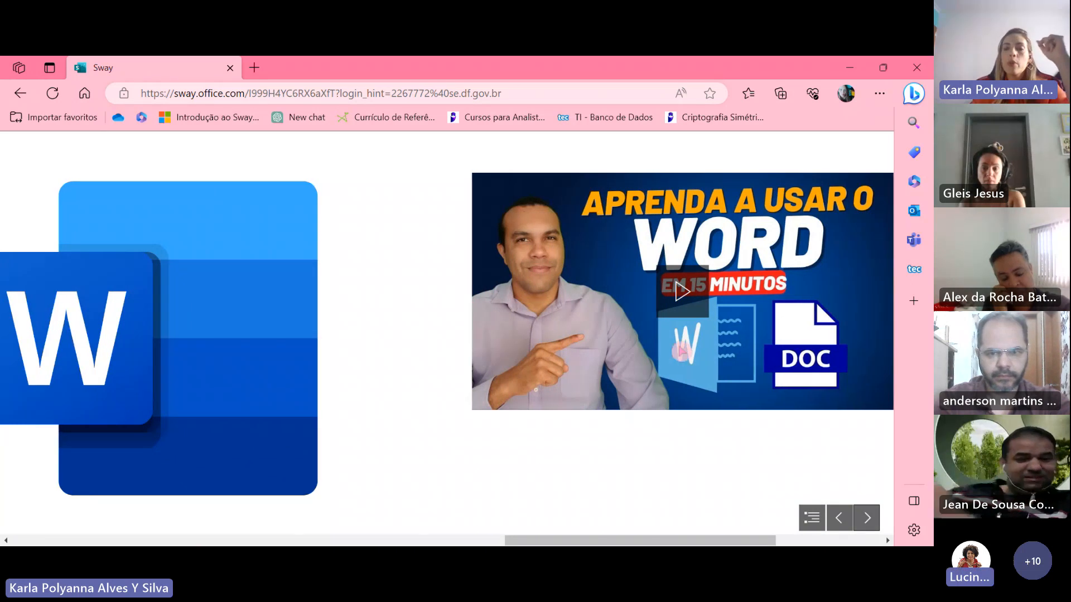
click(867, 519)
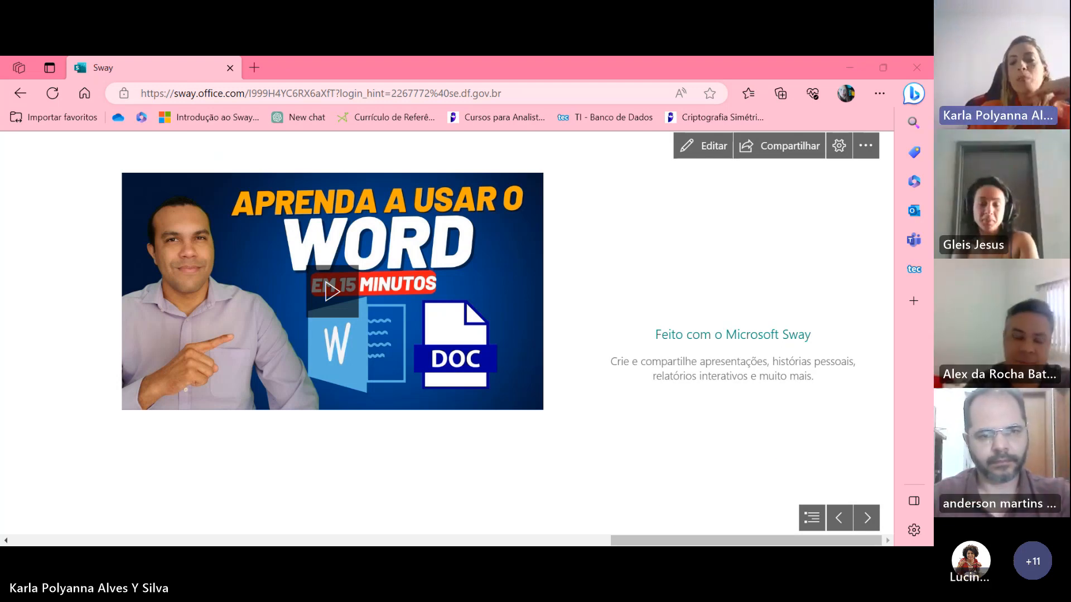
click(708, 146)
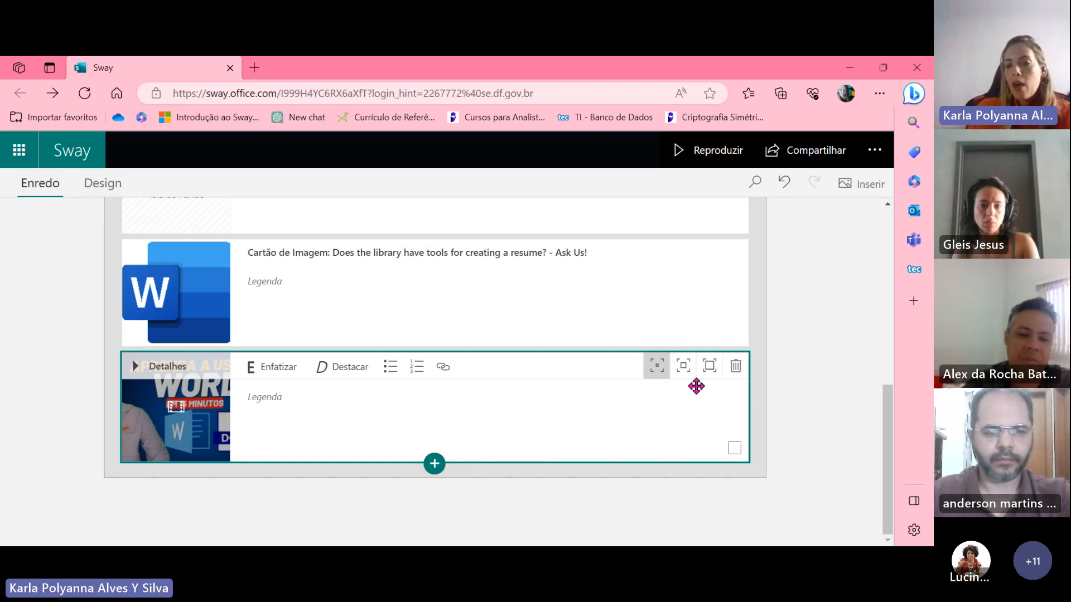
Set the Word video card to medium emphasis and preview the enlarged video before going back to editing
click(683, 369)
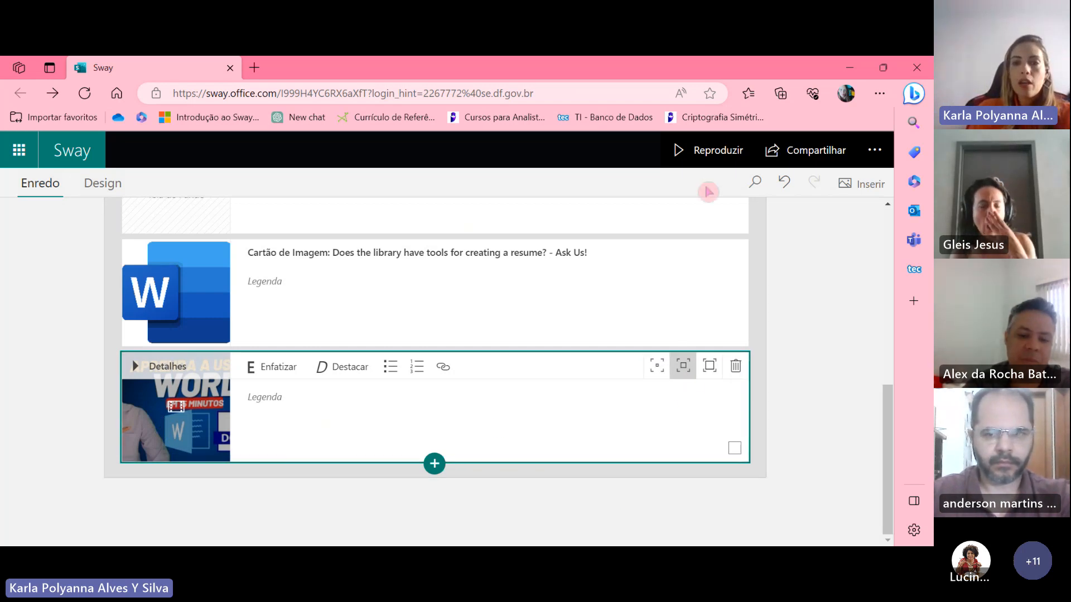
click(708, 150)
click(873, 524)
click(874, 523)
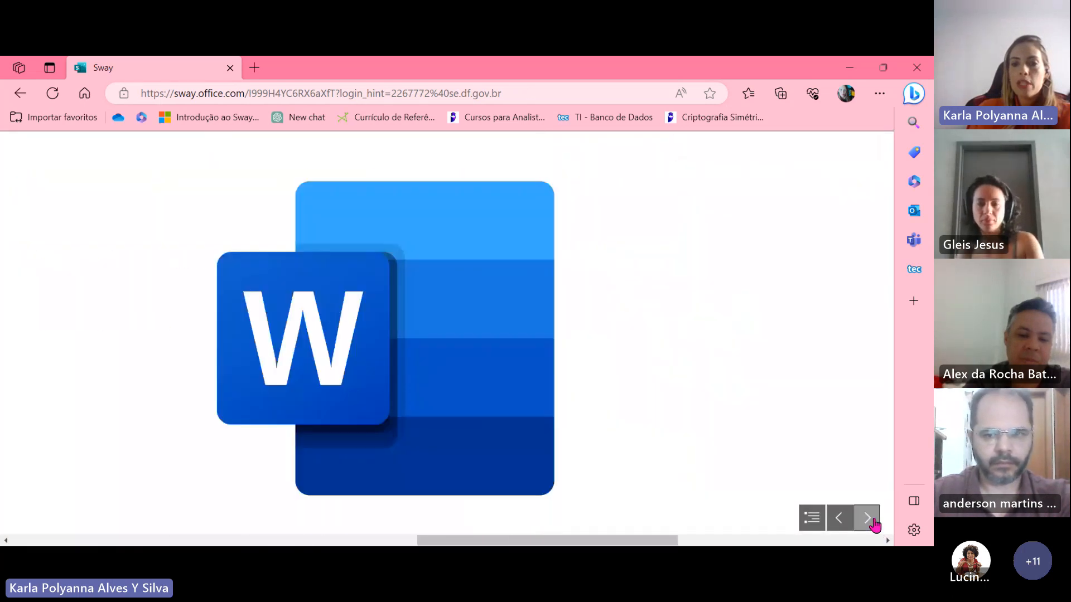
click(874, 524)
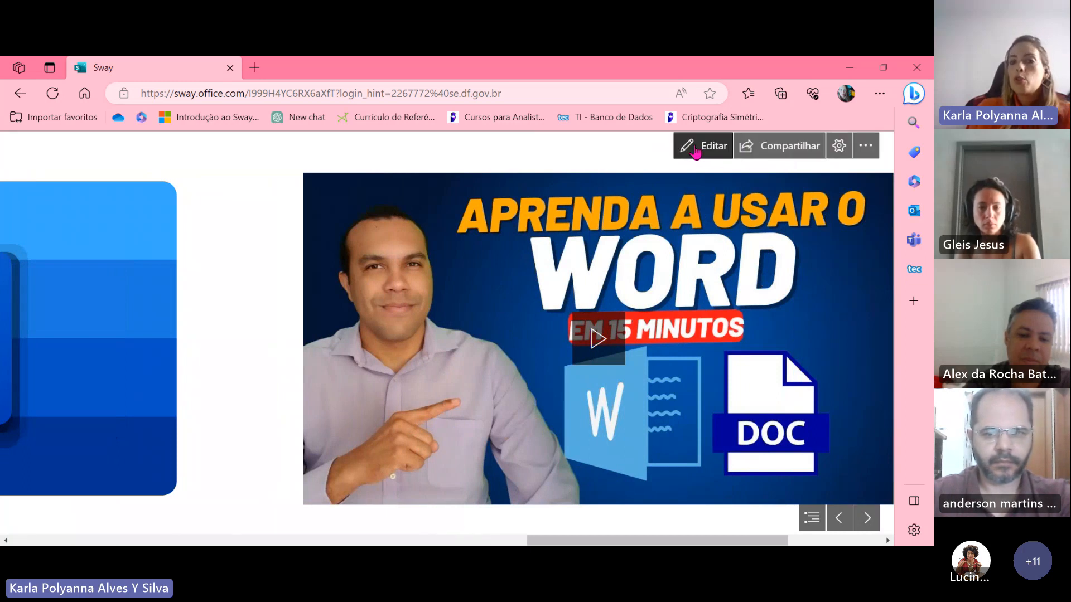
click(708, 146)
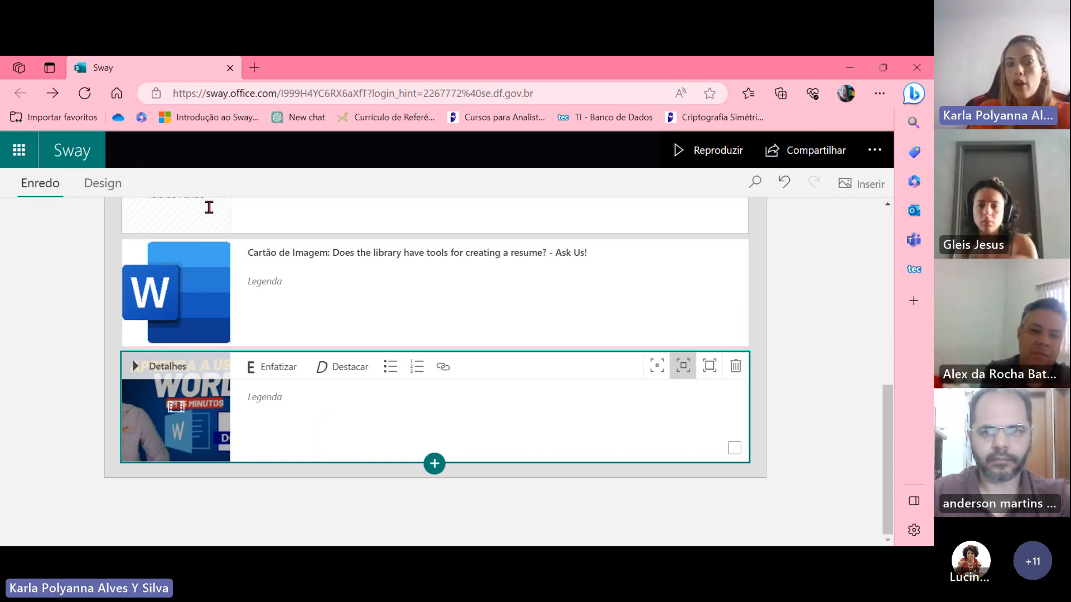
Switch the Sway's layout style to Vertical and play it to review how the content flows
click(116, 187)
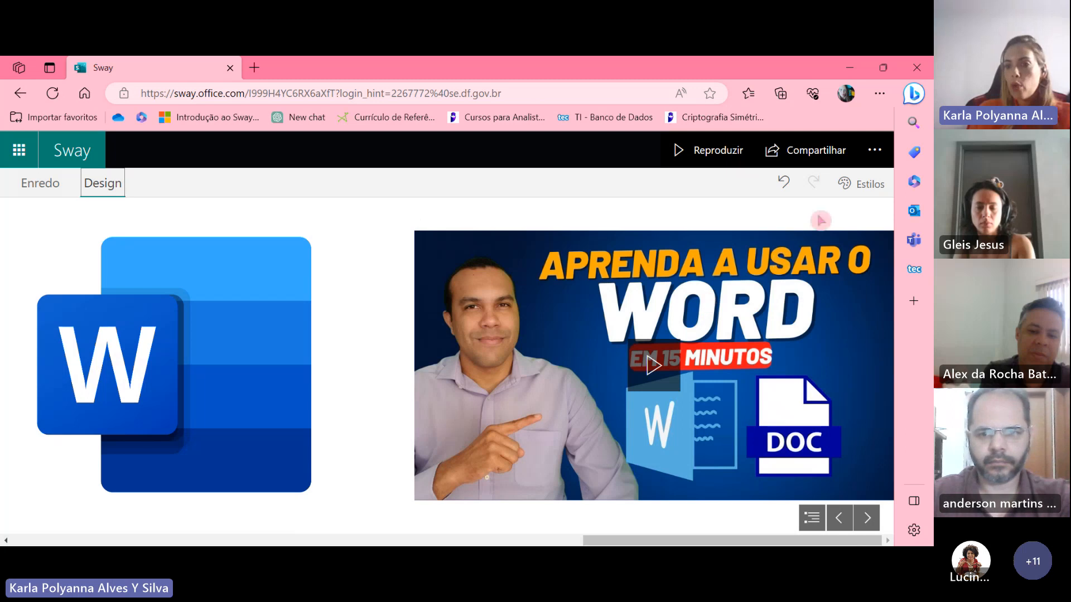
click(848, 184)
click(641, 272)
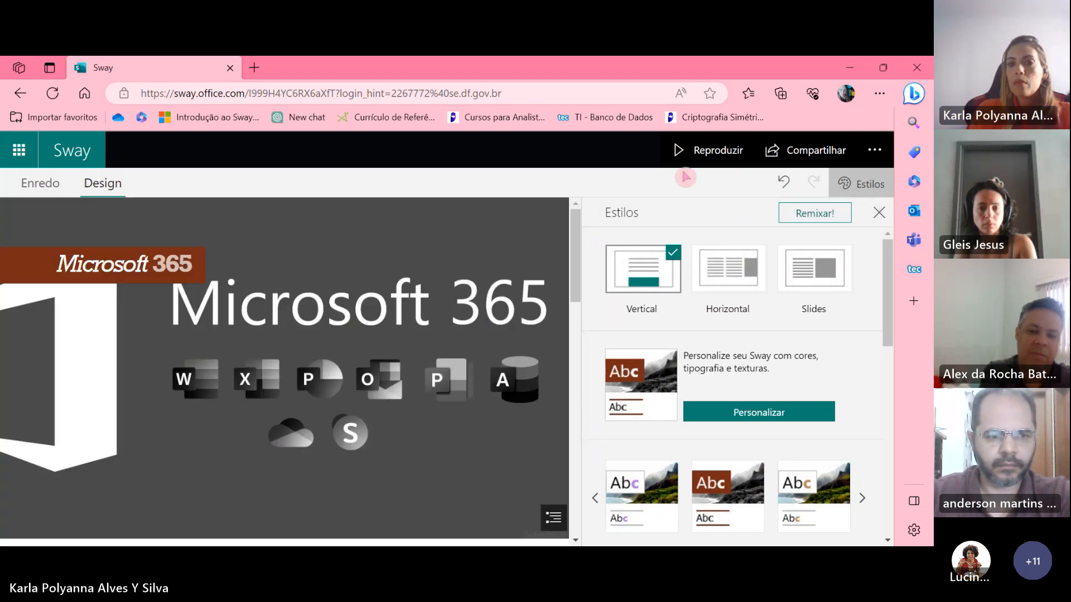
click(697, 149)
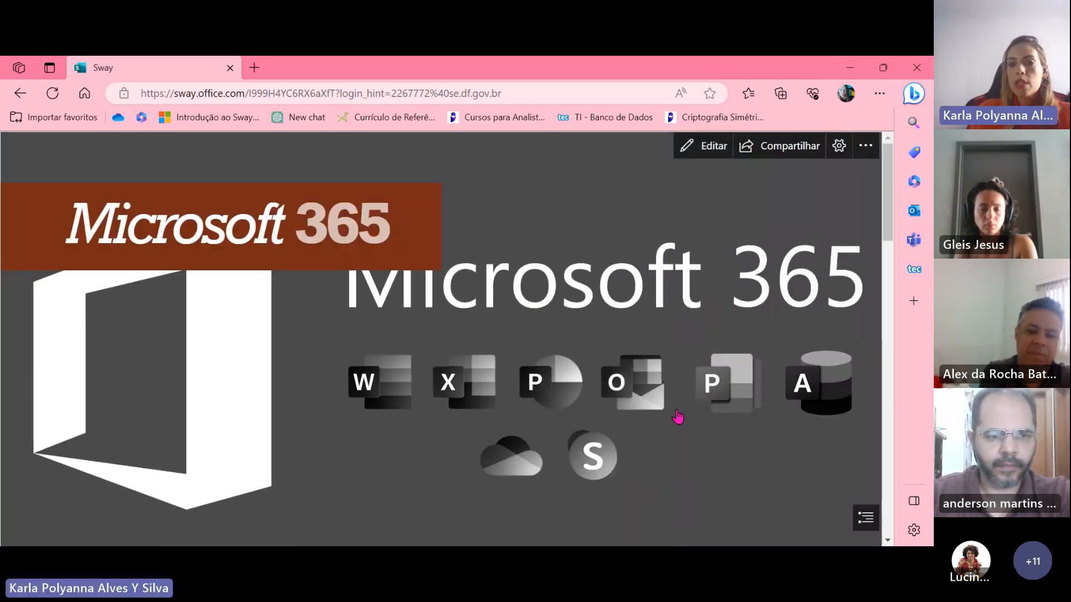
scroll(678, 416, down, 10)
scroll(586, 328, down, 7)
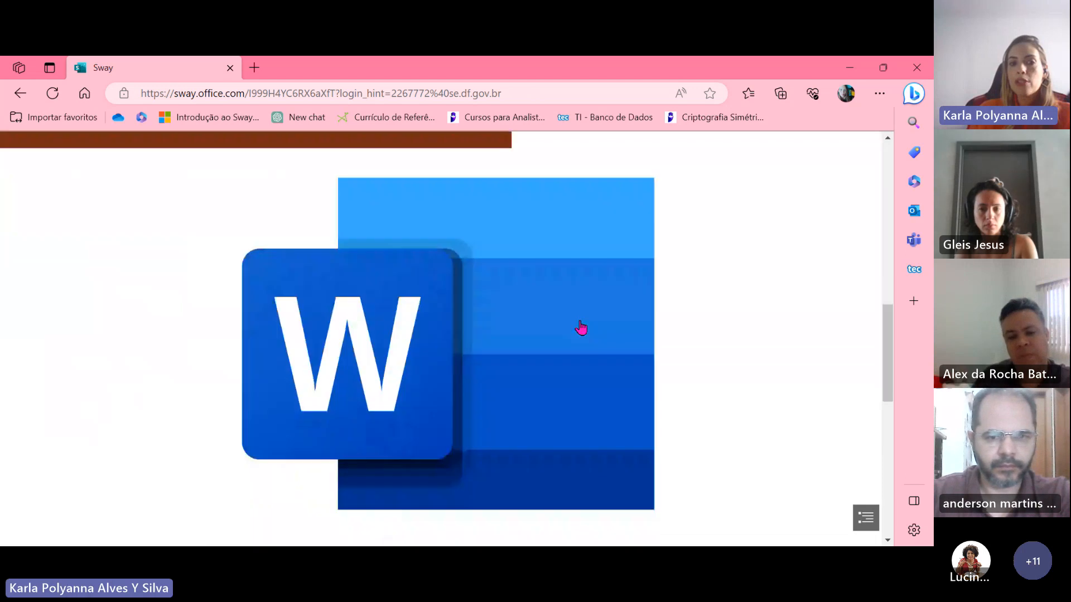
scroll(582, 325, down, 5)
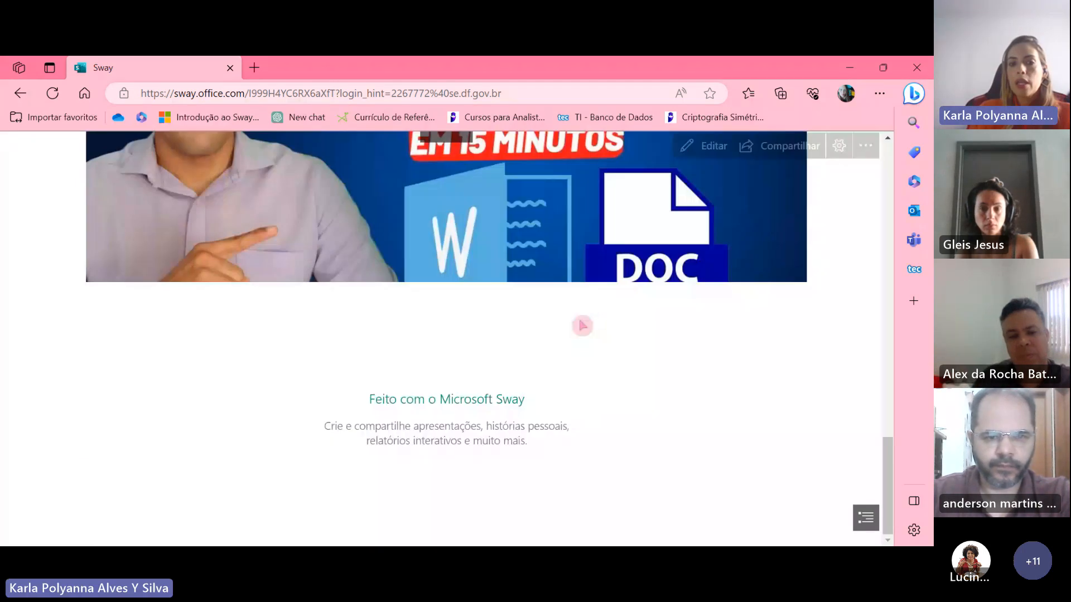
scroll(576, 325, up, 20)
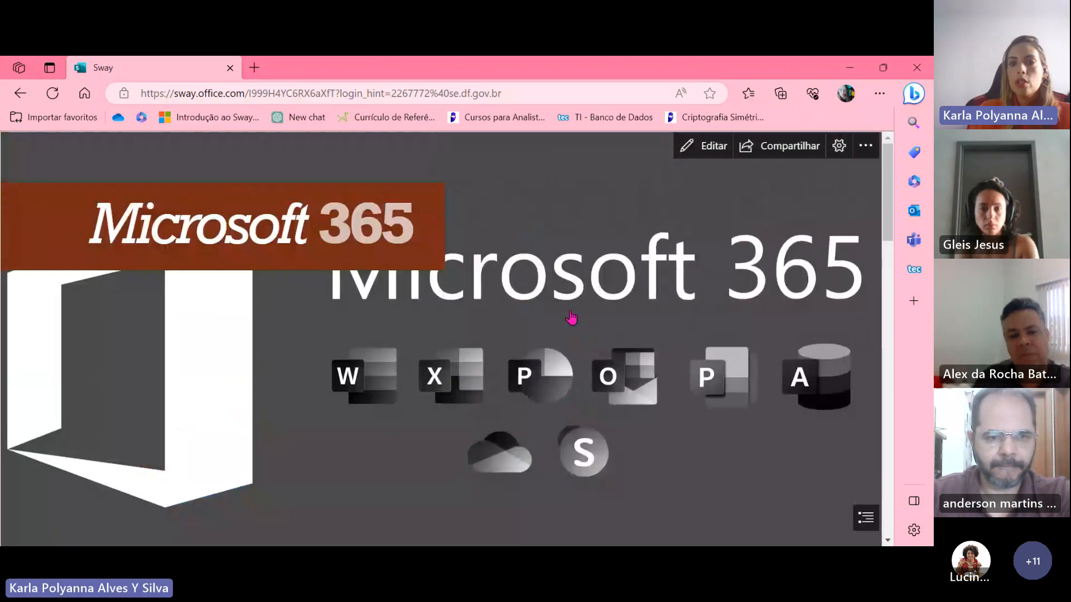
Set the Sway's layout style back to Horizontal, close the styles, and return to the storyline
click(708, 146)
click(721, 270)
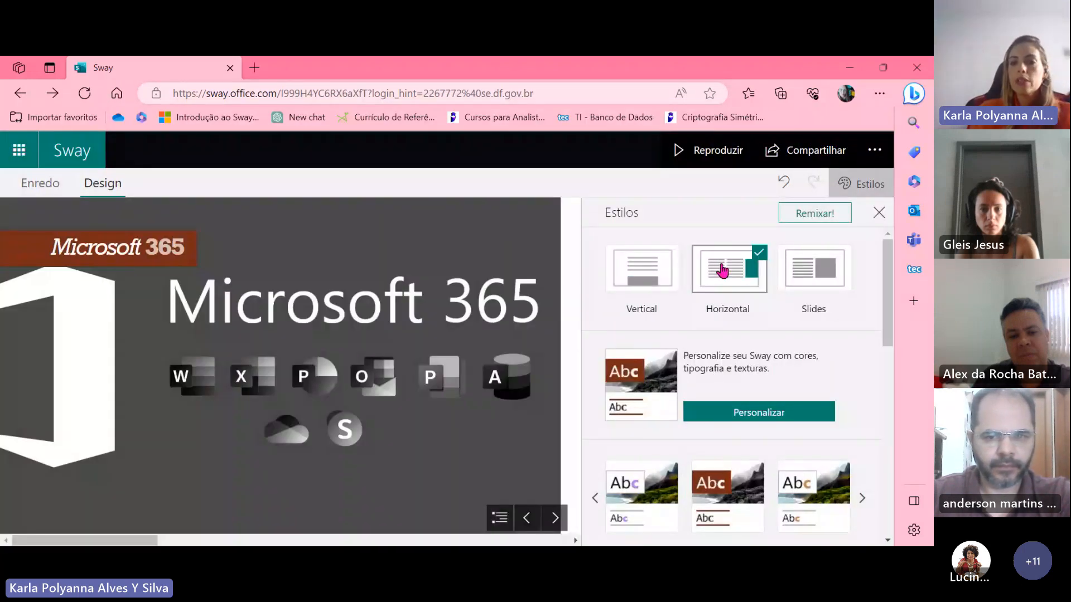
click(879, 212)
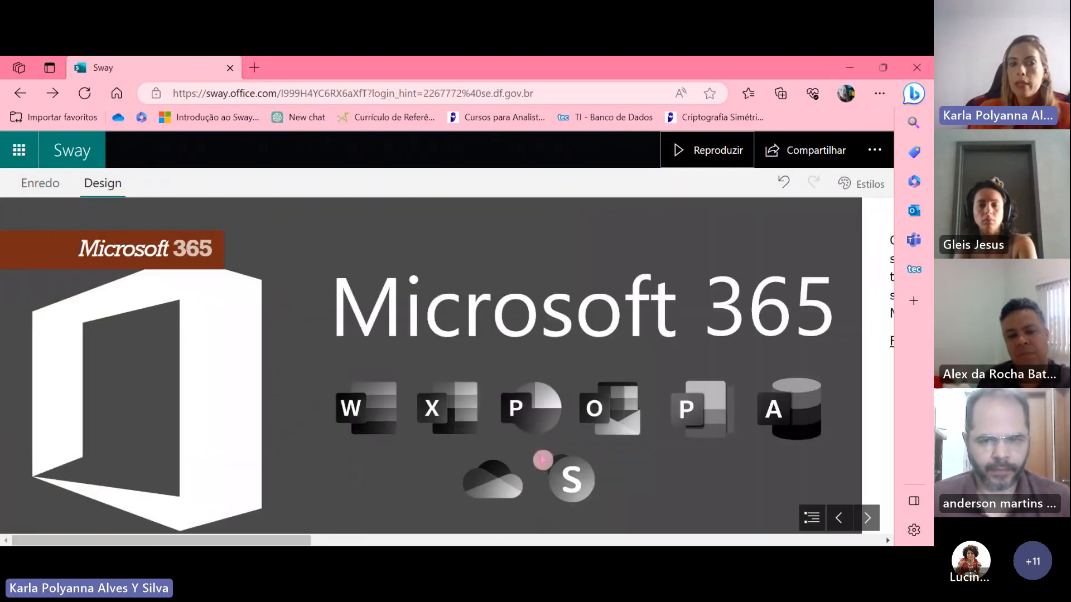
click(41, 186)
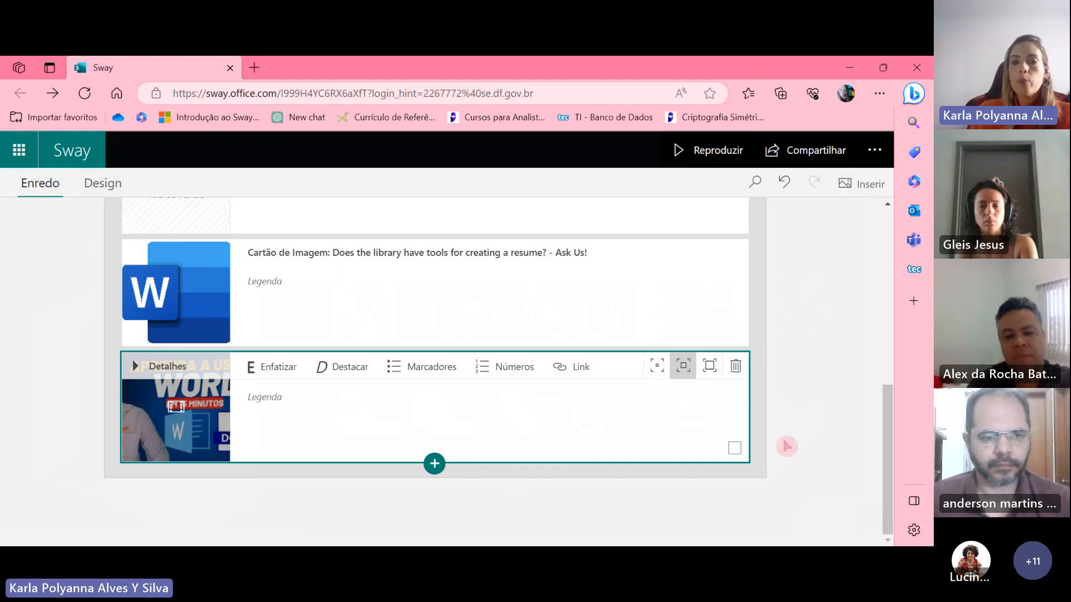
Add an empty audio card below the Word video card in the storyline
click(828, 454)
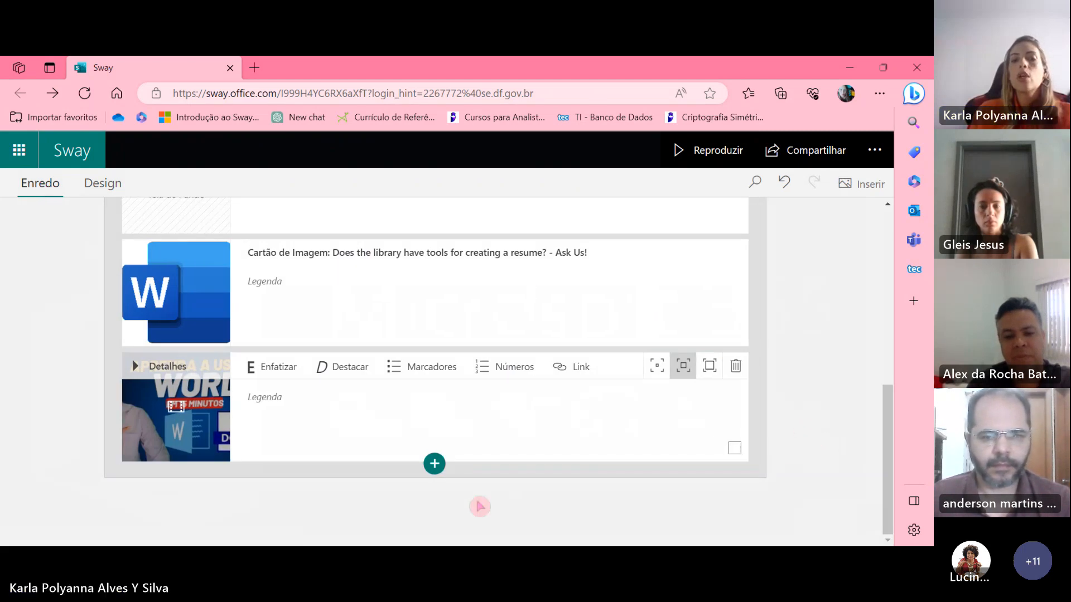
click(434, 463)
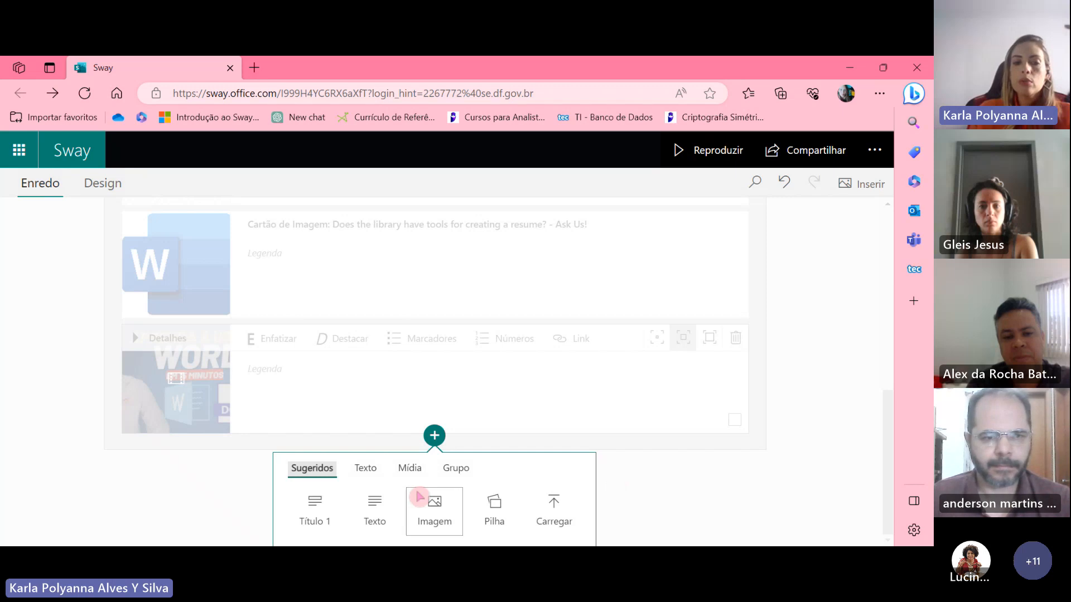
click(406, 471)
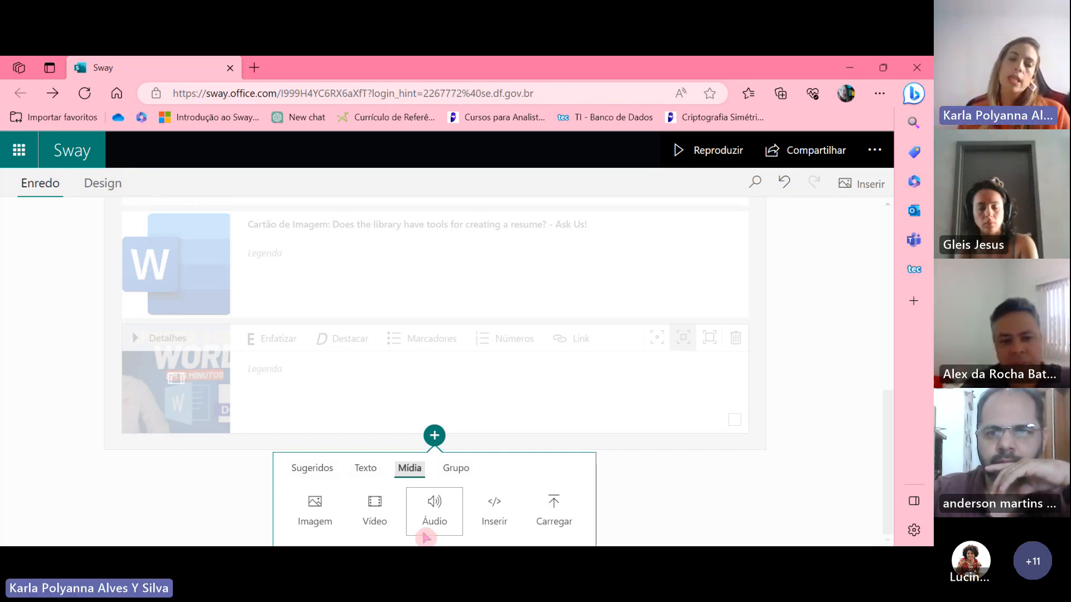
click(442, 518)
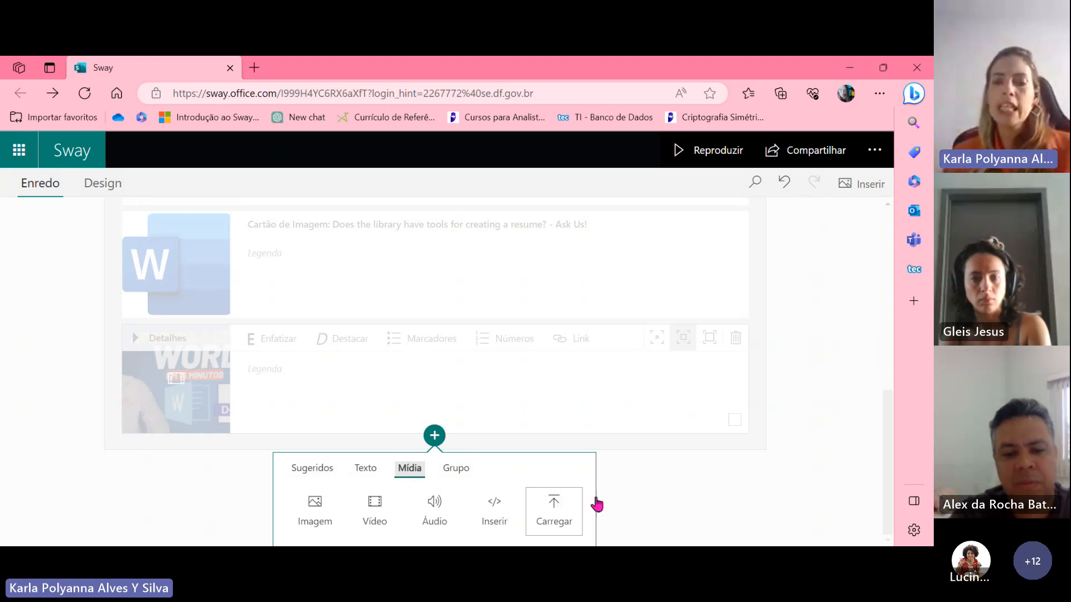
click(357, 505)
click(366, 468)
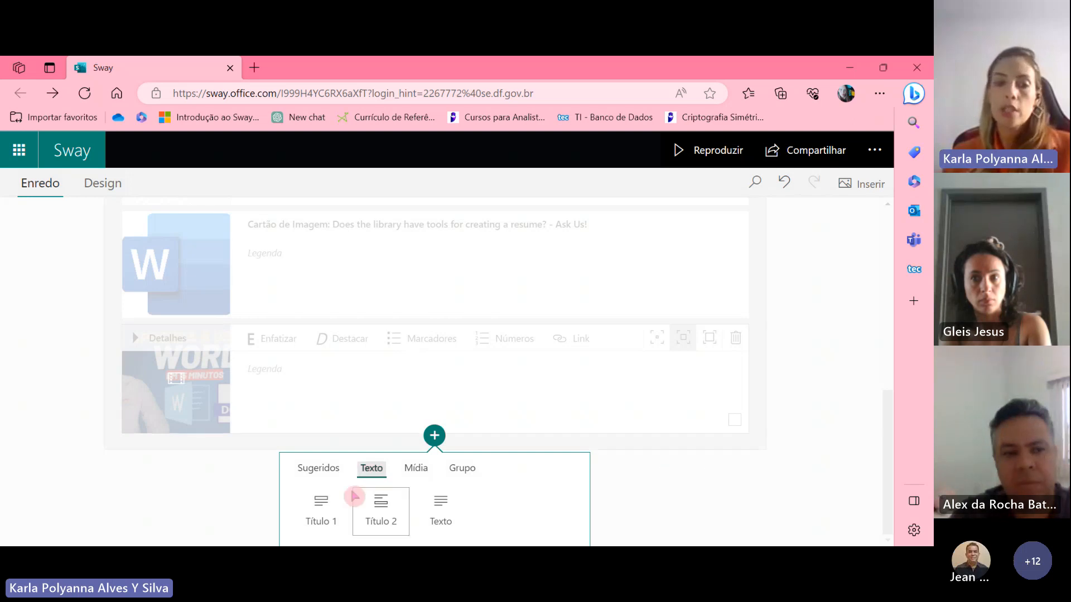
click(417, 471)
click(432, 505)
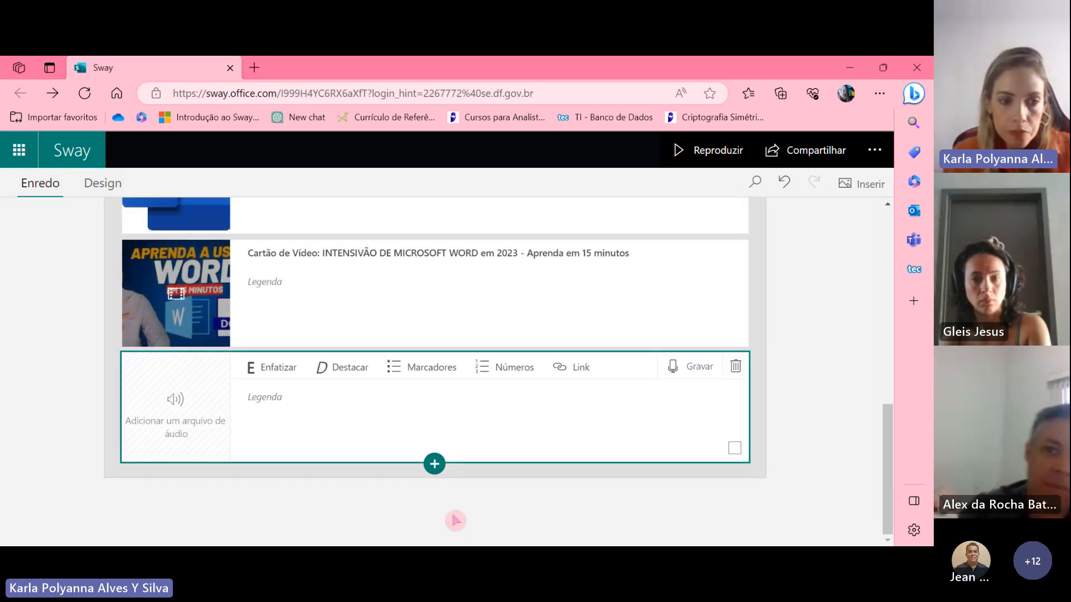
Load the audio file 01 from the Músicas folder into the new audio card
click(167, 396)
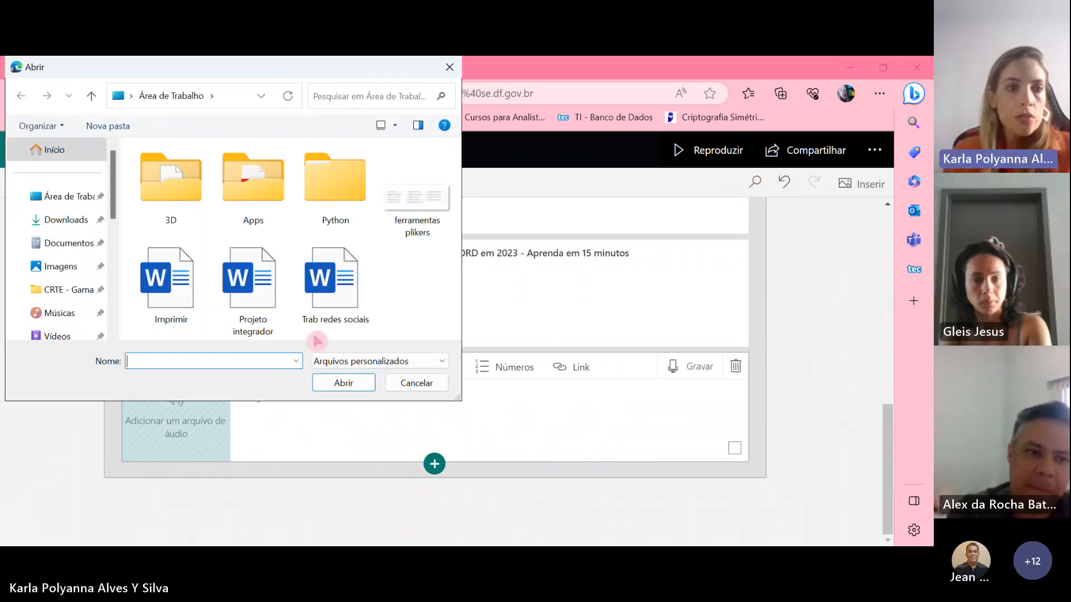
drag(112, 179, 114, 206)
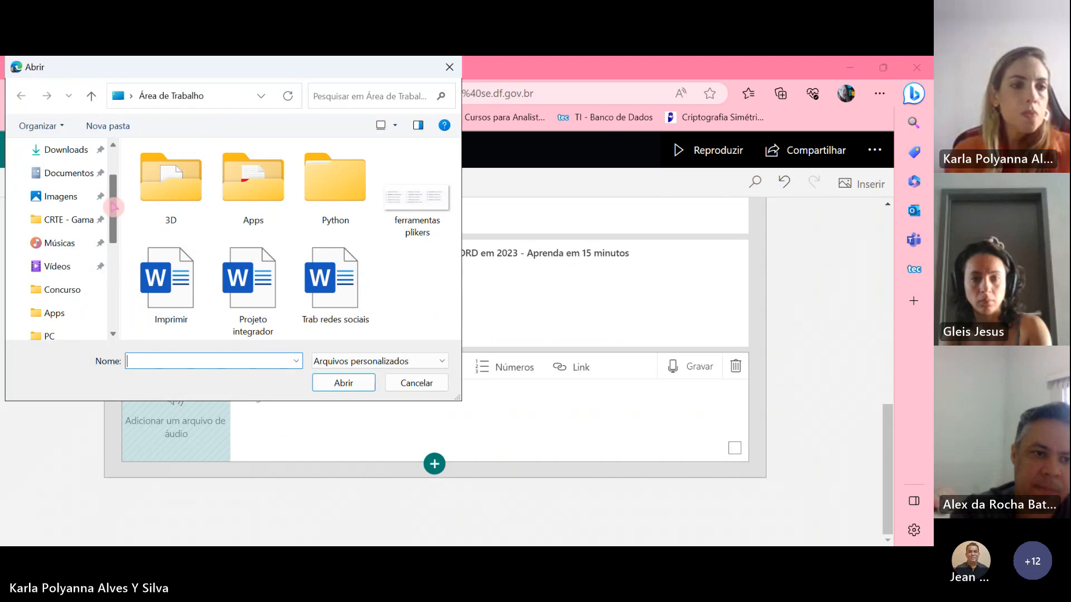
click(53, 243)
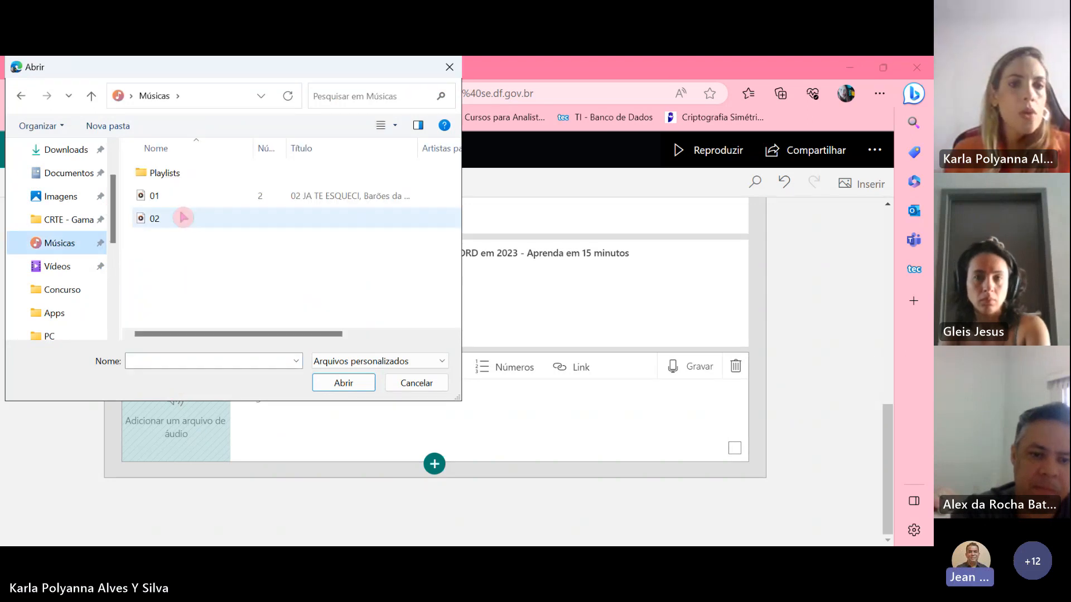
click(159, 195)
click(342, 383)
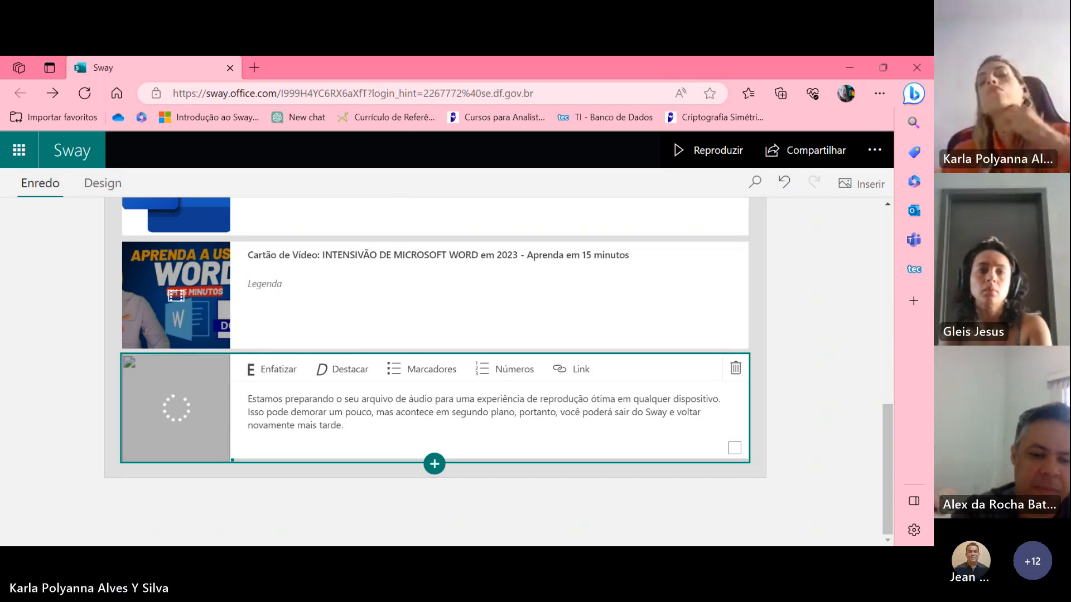
click(669, 469)
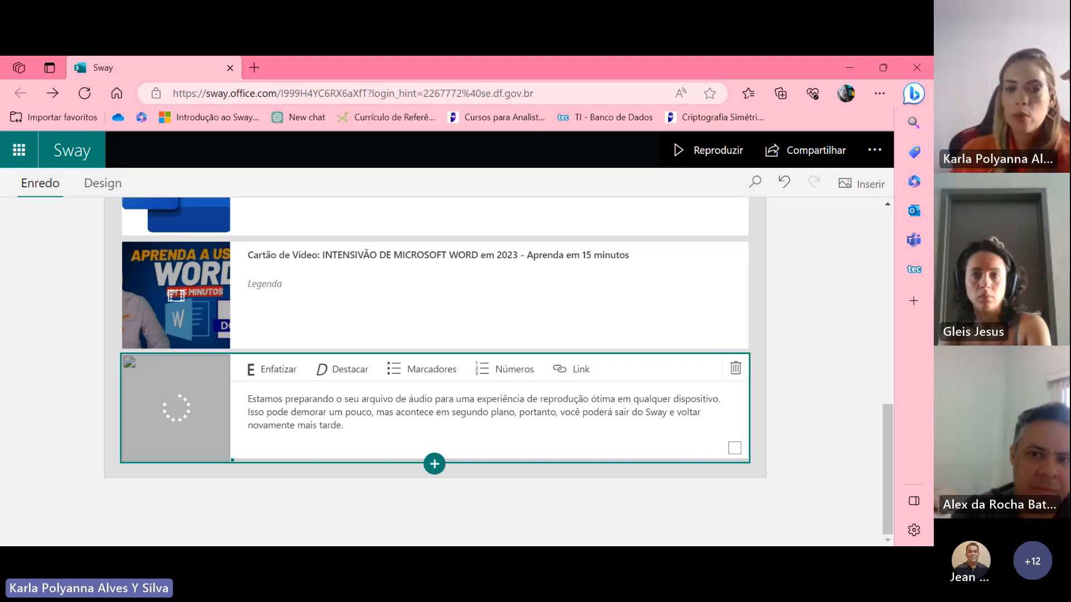
Add a Título 1 card after the audio card to start a new section titled "Microsoft Forms"
click(435, 464)
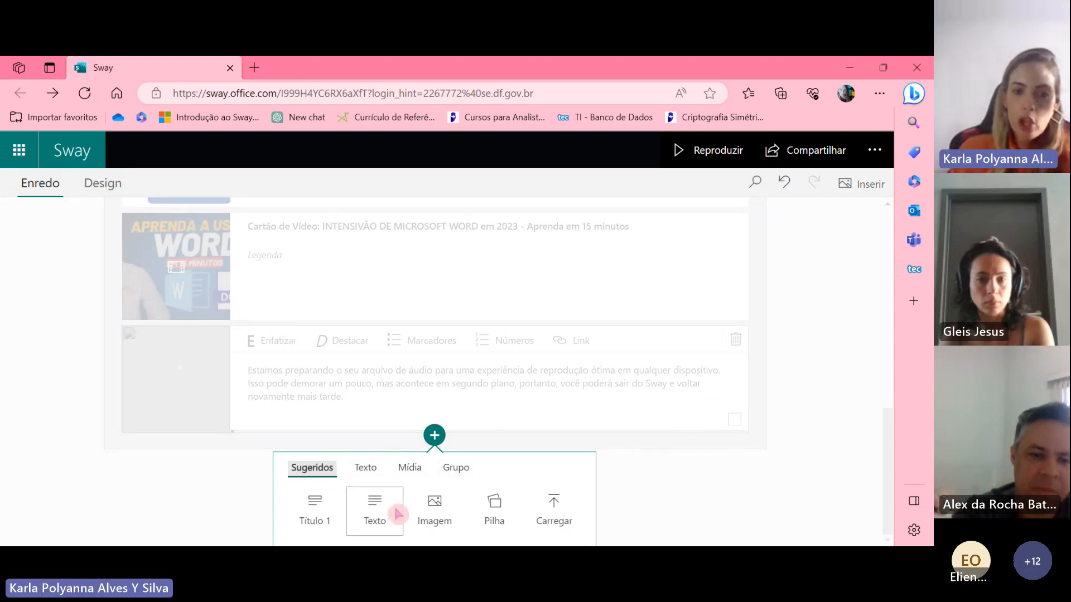
click(316, 514)
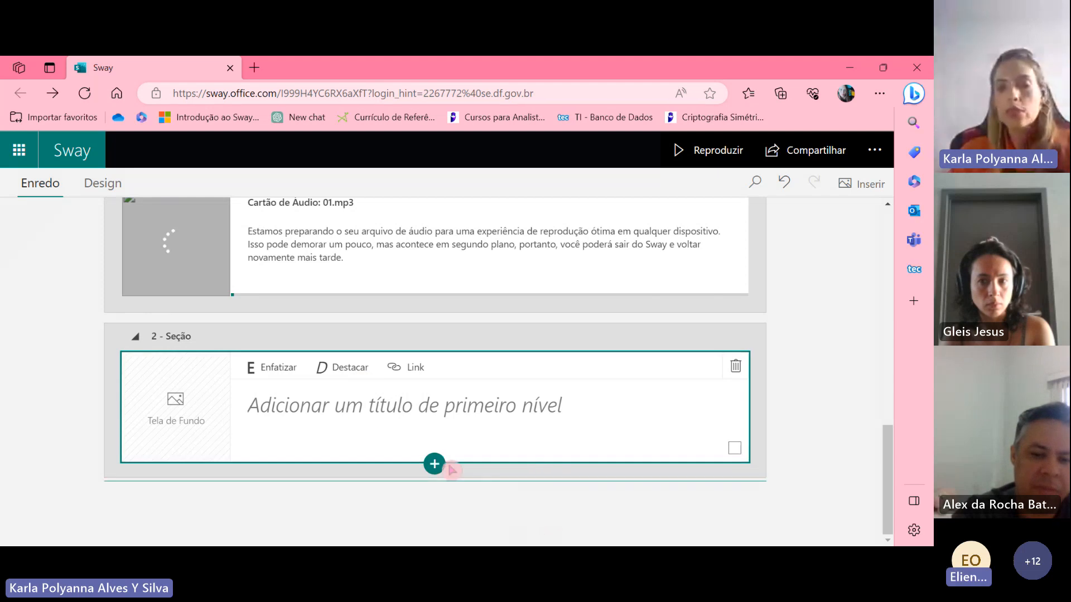
click(370, 392)
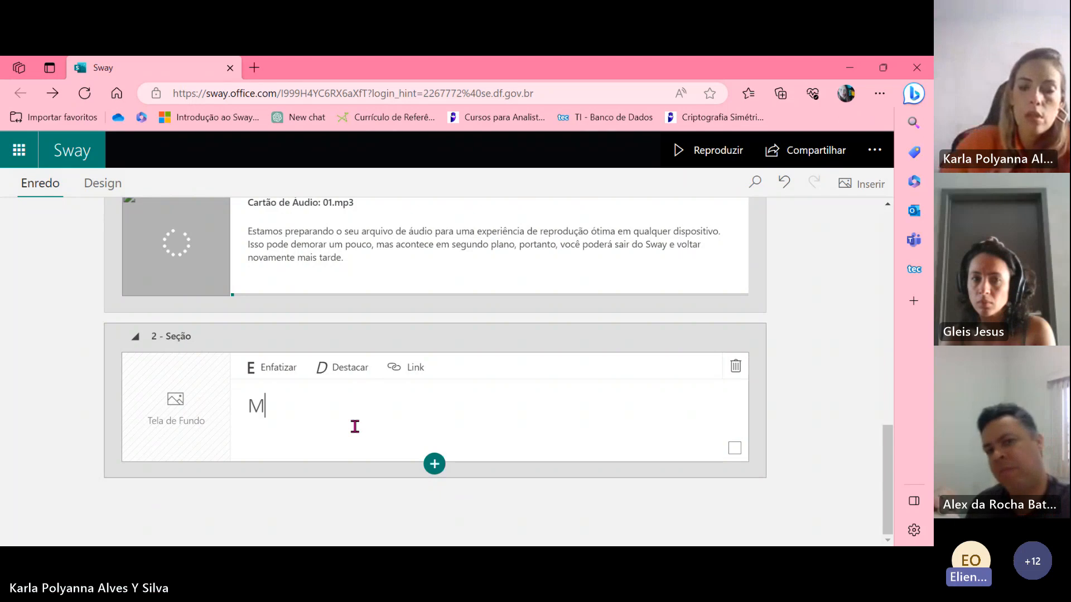
text(Microsoft Forms)
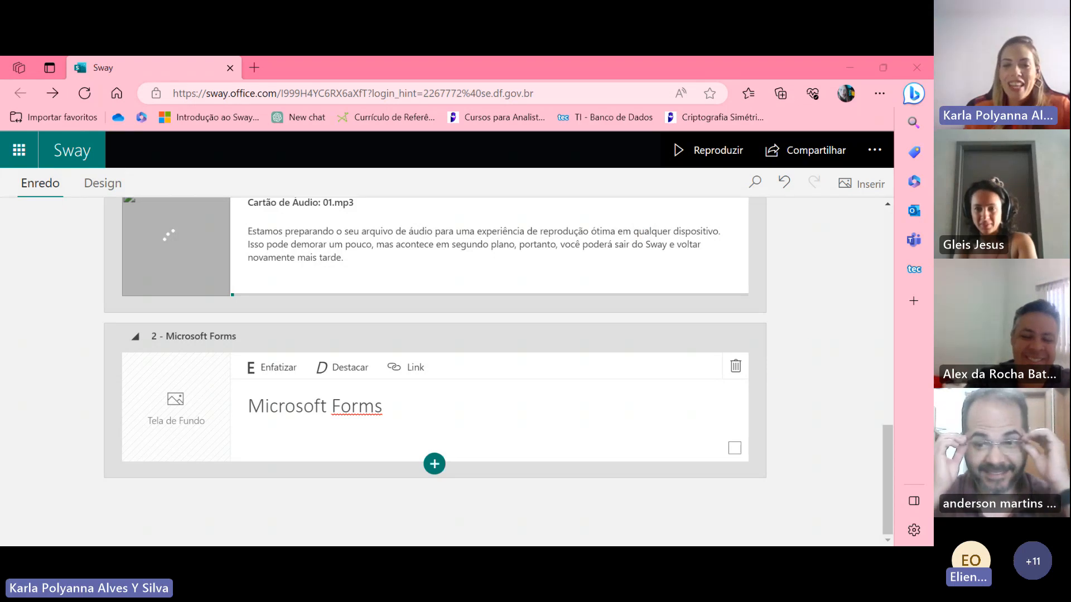
click(420, 414)
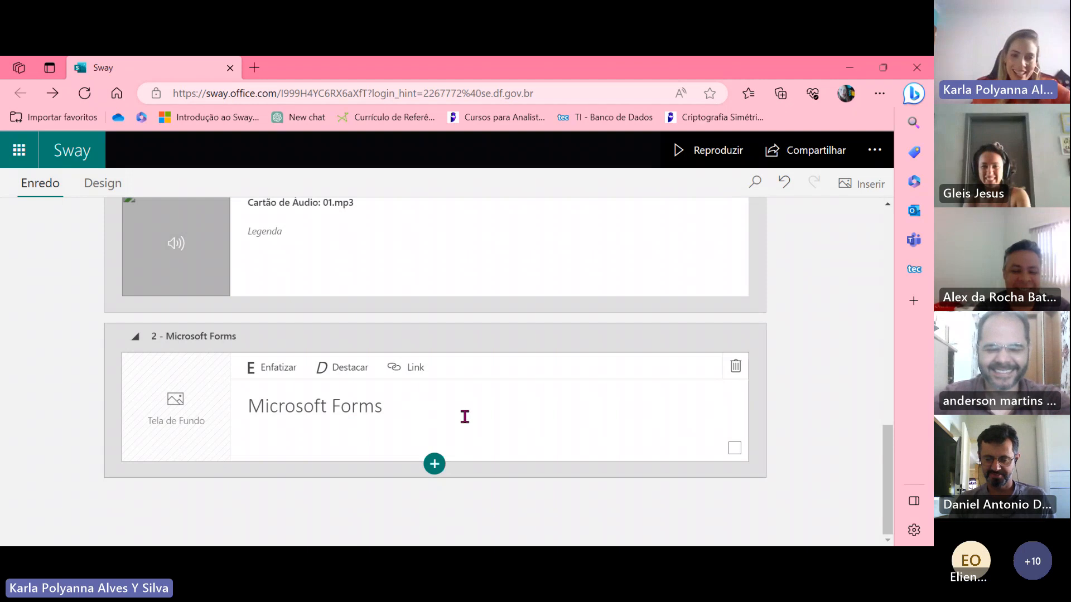
Open Microsoft Forms from the Microsoft 365 apps, open the form "INSCRIÇÃO - CURSOS DE INFORMÁTICA", and dismiss the add-description suggestion
click(72, 150)
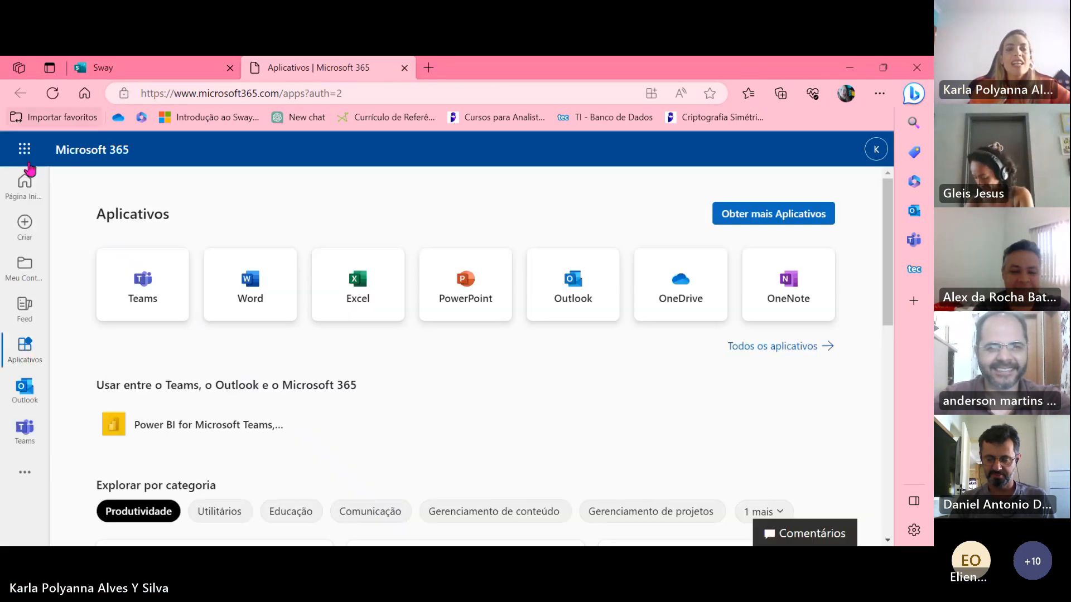
click(24, 149)
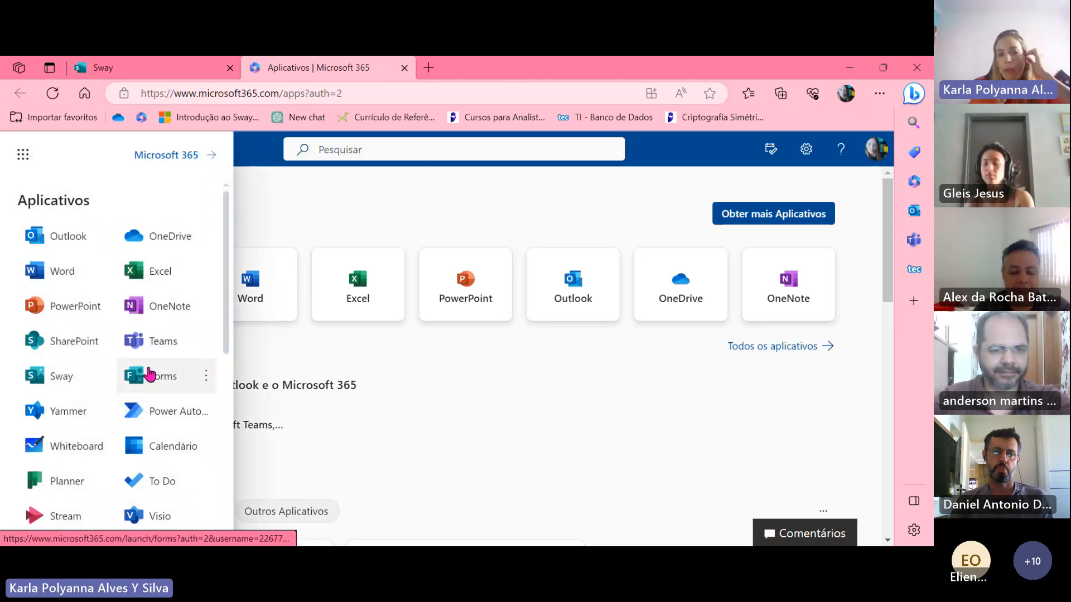
click(159, 375)
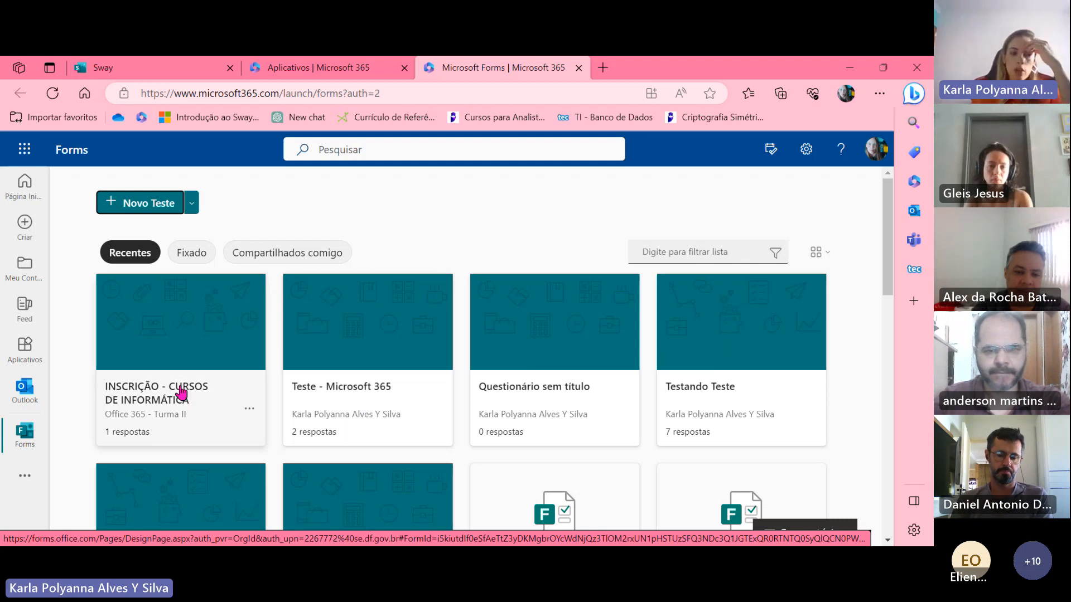
click(251, 384)
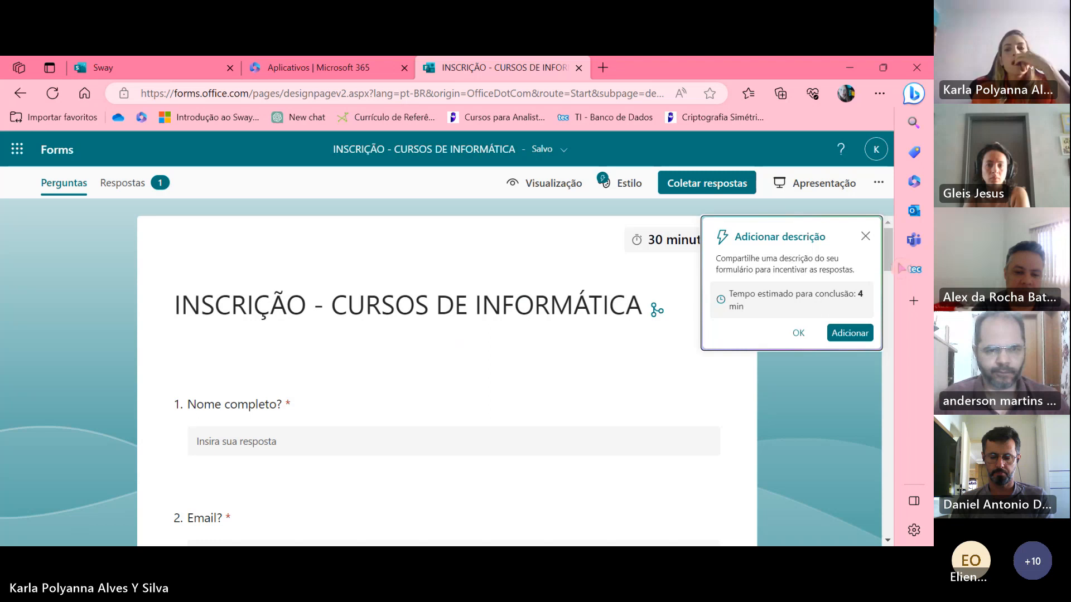
click(865, 236)
Copy the form's embed code from the response collection options and close them
click(684, 188)
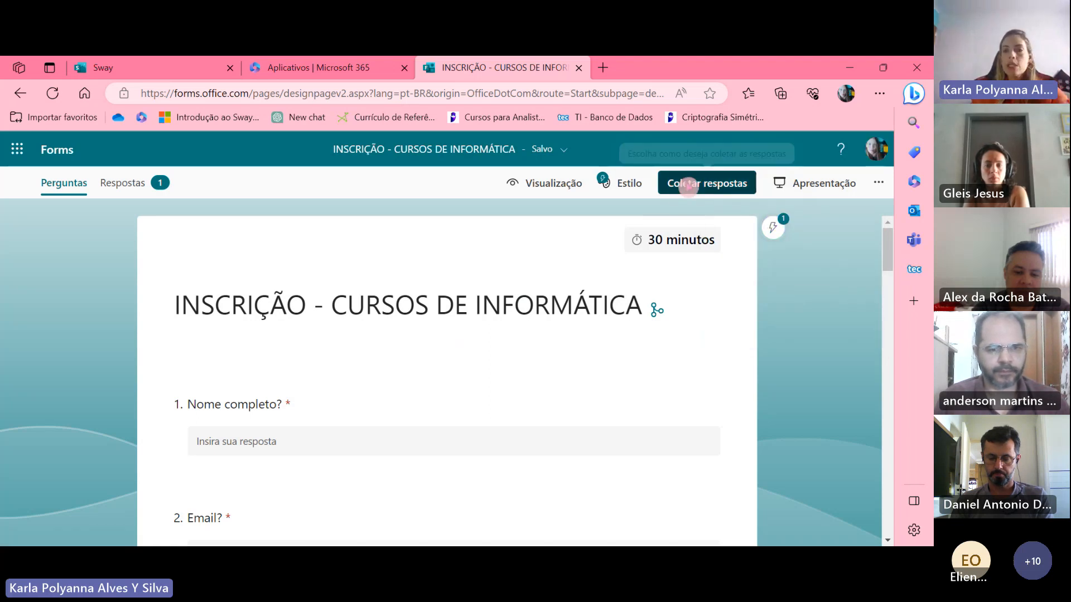
click(551, 201)
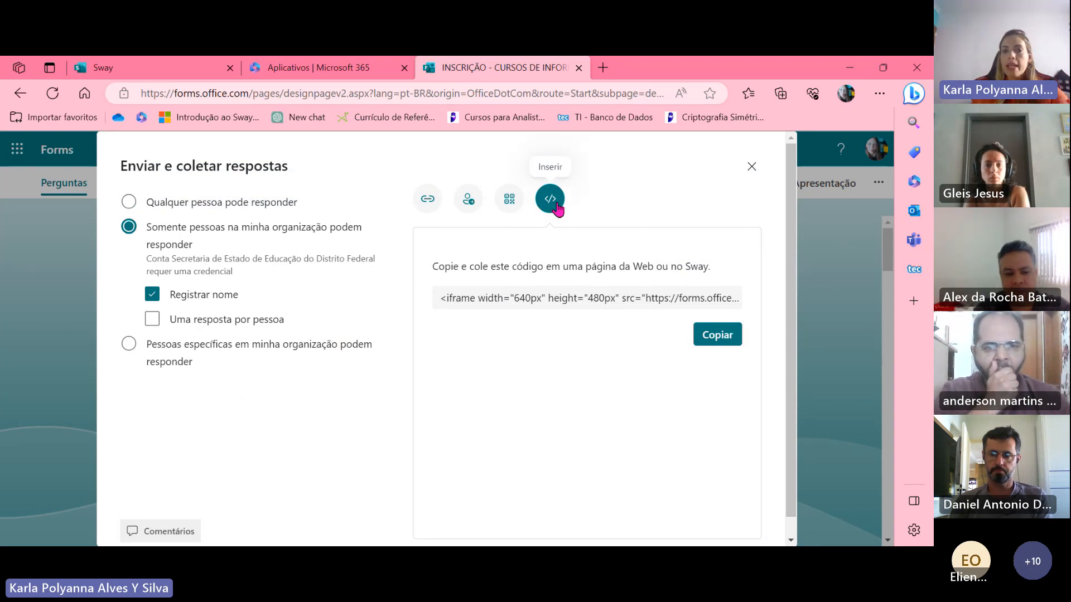
click(435, 298)
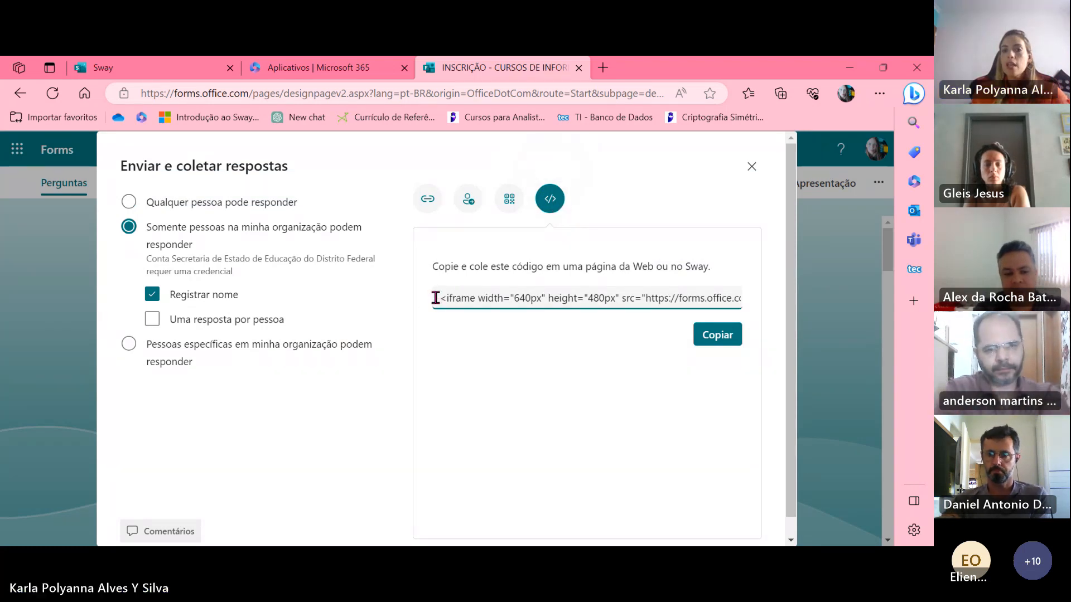
drag(442, 298, 772, 302)
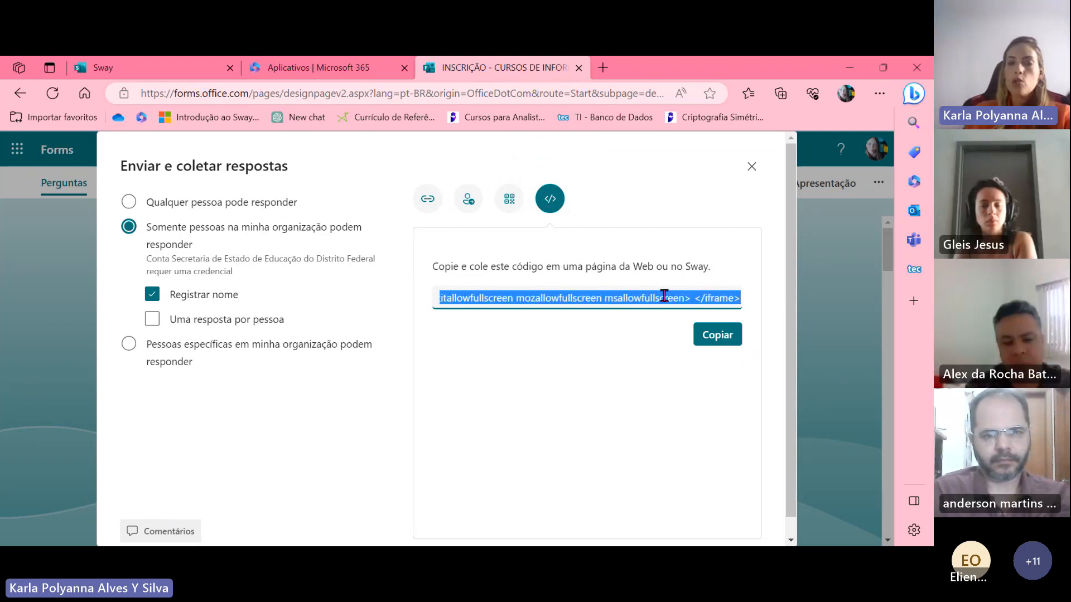
click(718, 334)
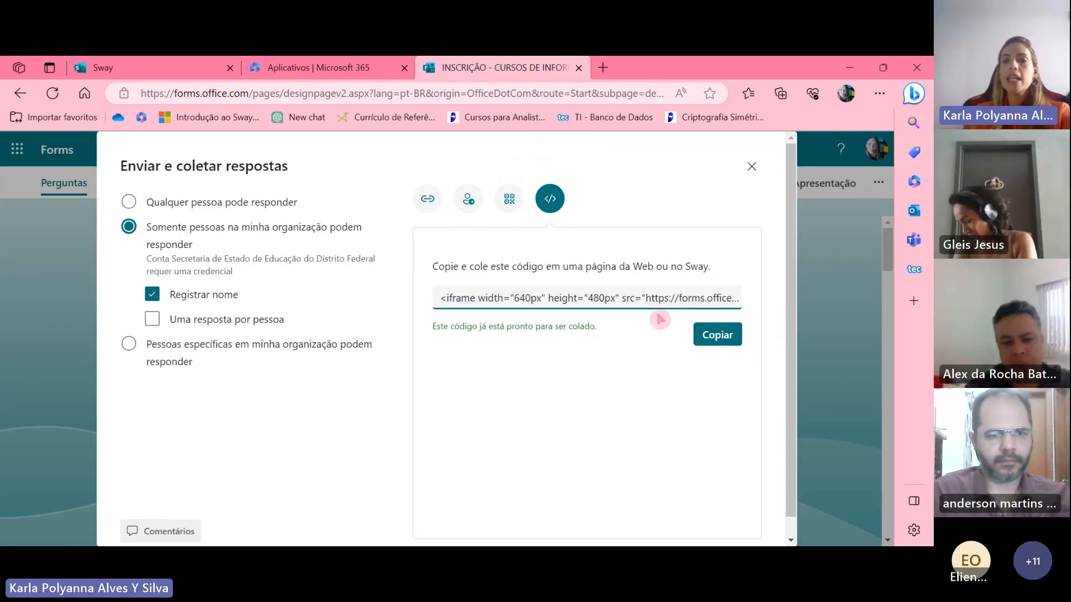
click(517, 318)
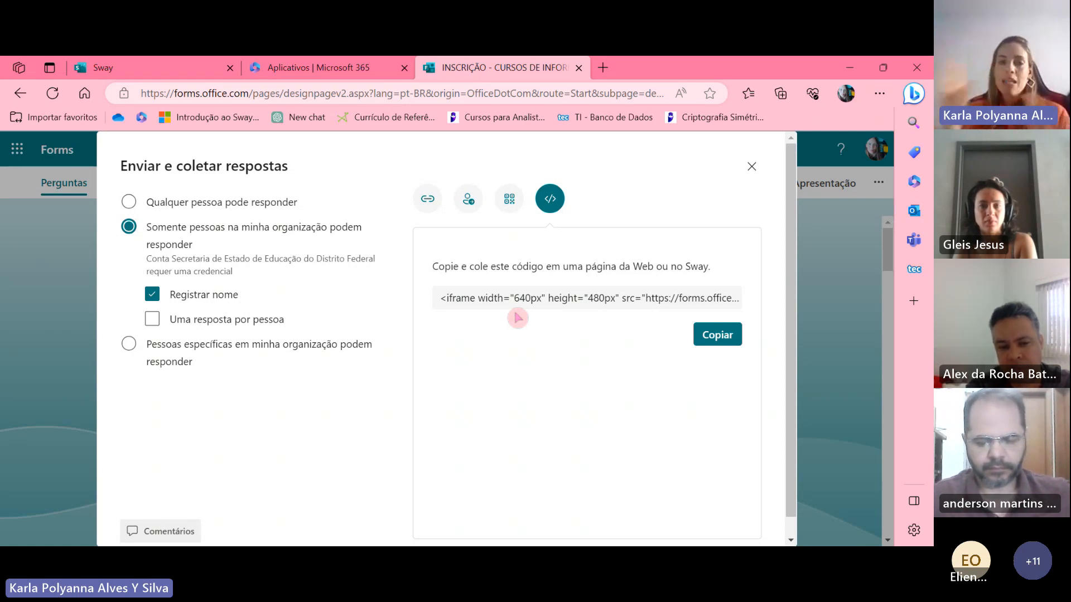
click(751, 166)
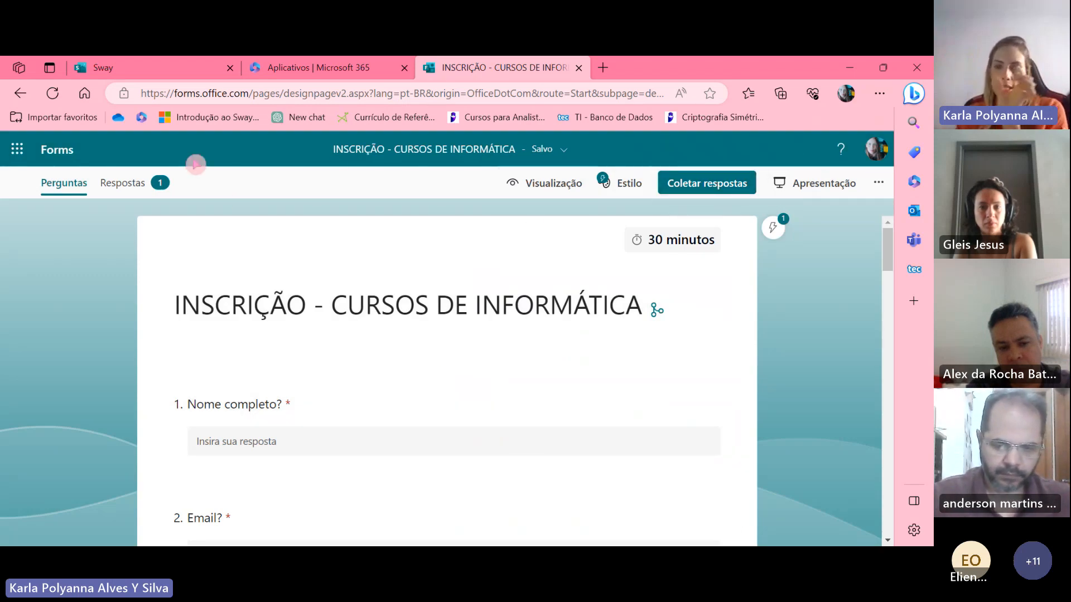
Return to the Sway and add an embed card below the Microsoft Forms title card
click(103, 67)
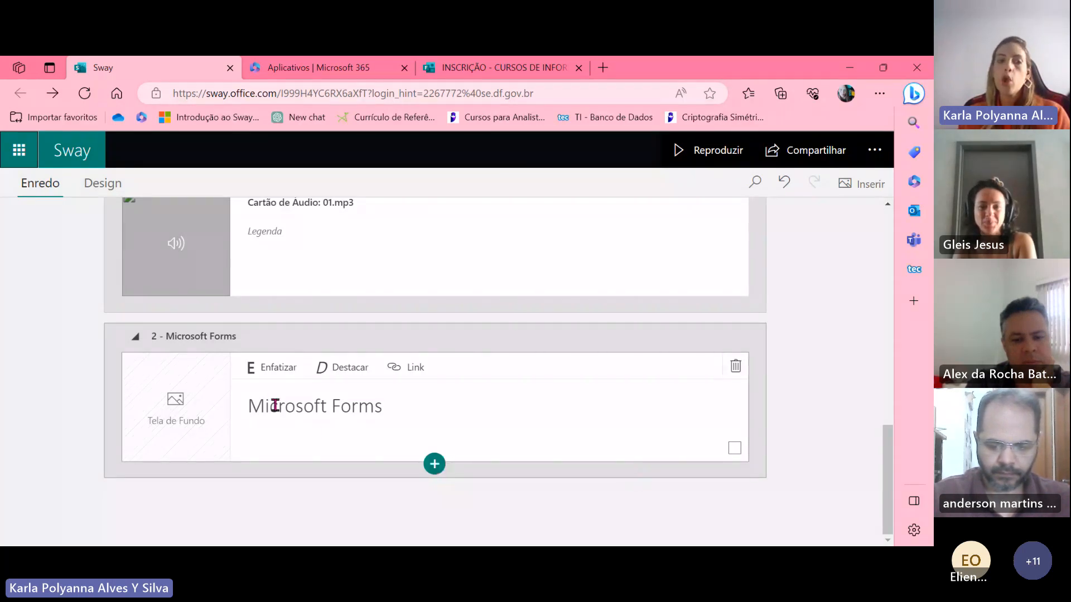
click(434, 463)
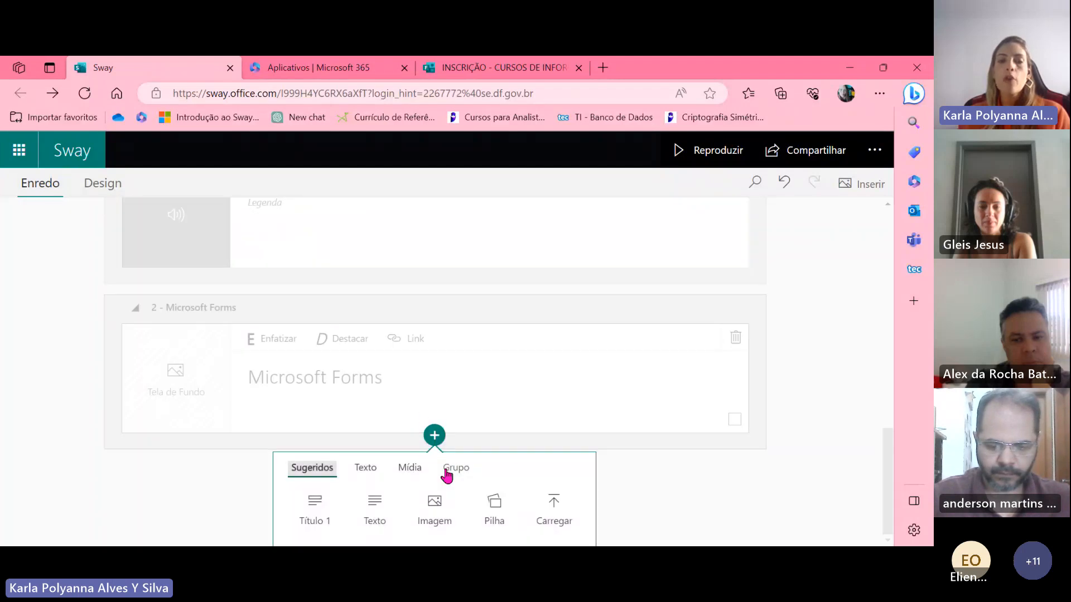
click(410, 470)
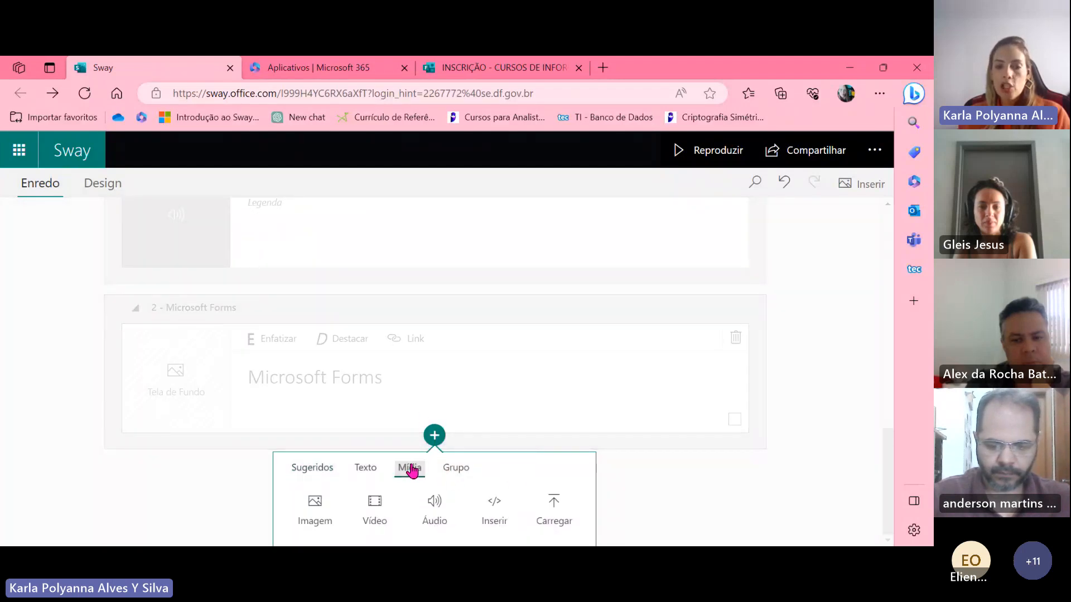
click(496, 506)
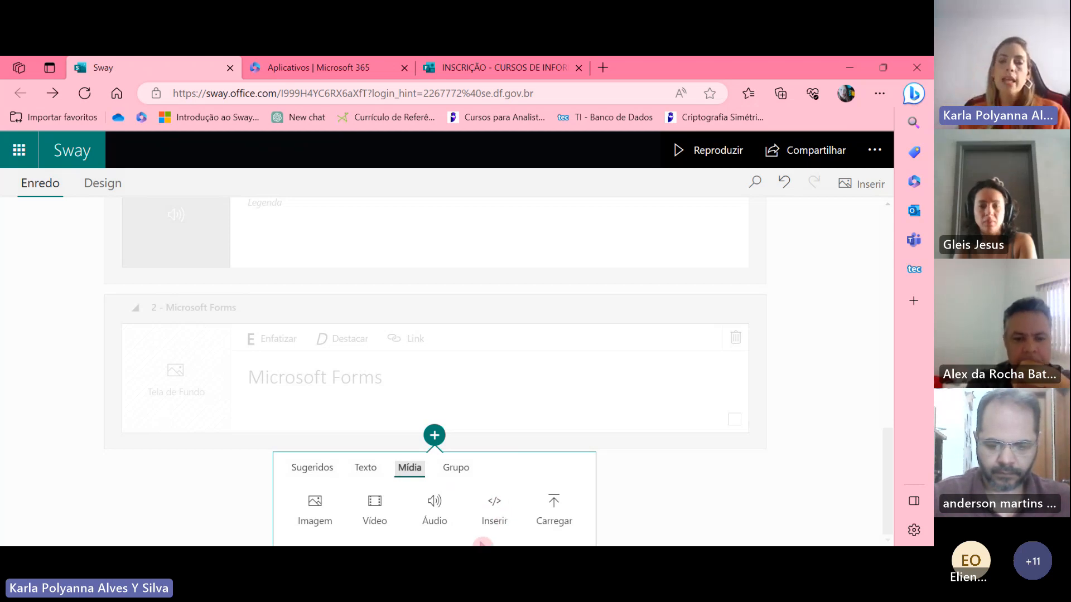
click(495, 524)
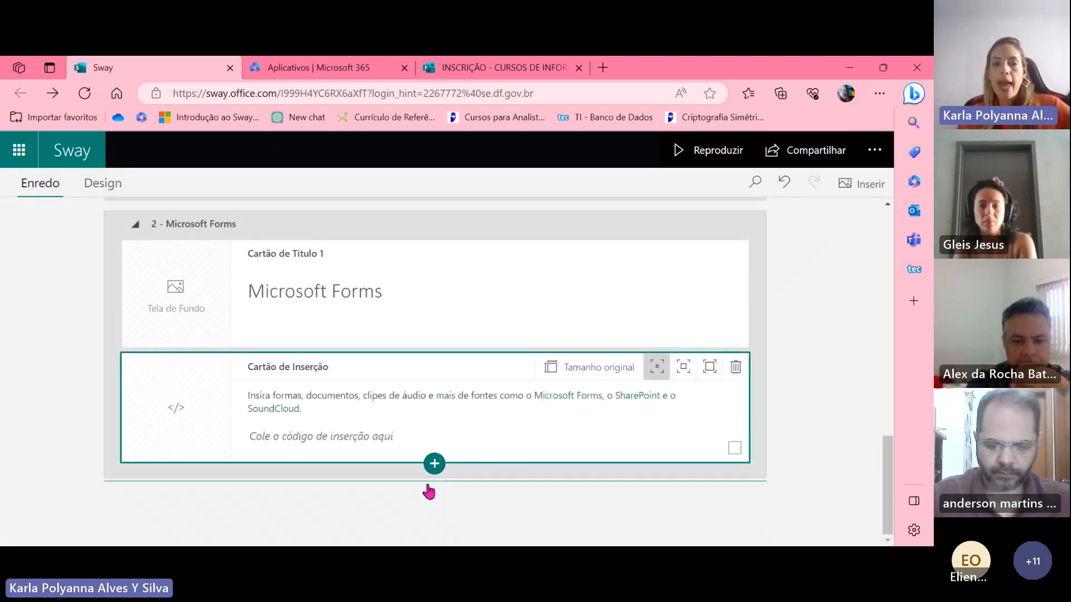
Paste the copied form's iframe code into the embed card and leave the card
click(312, 435)
key(ctrl+v)
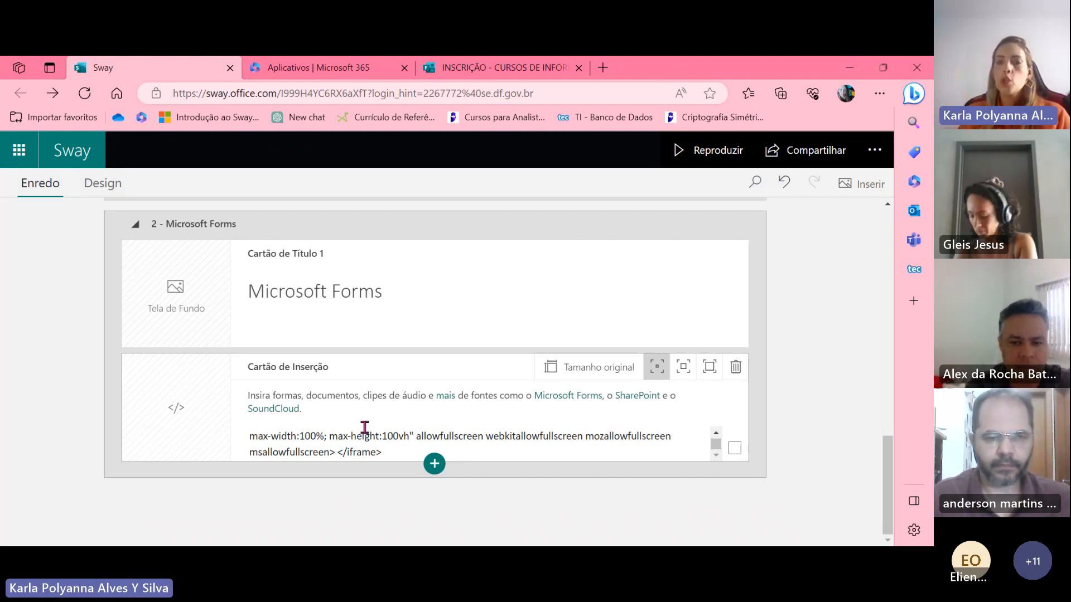
click(795, 394)
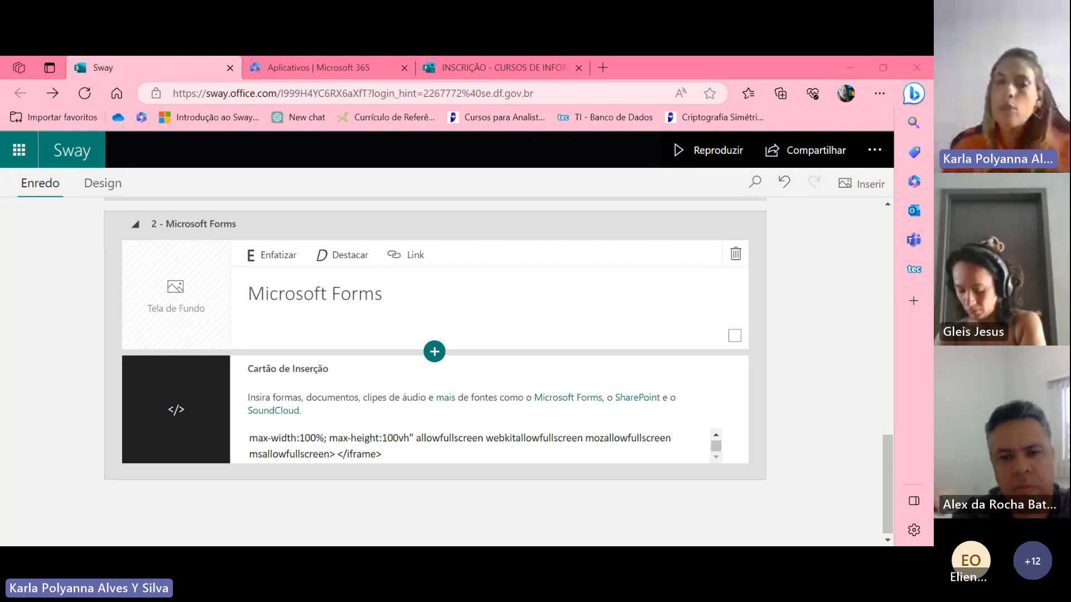
key(alt+Tab)
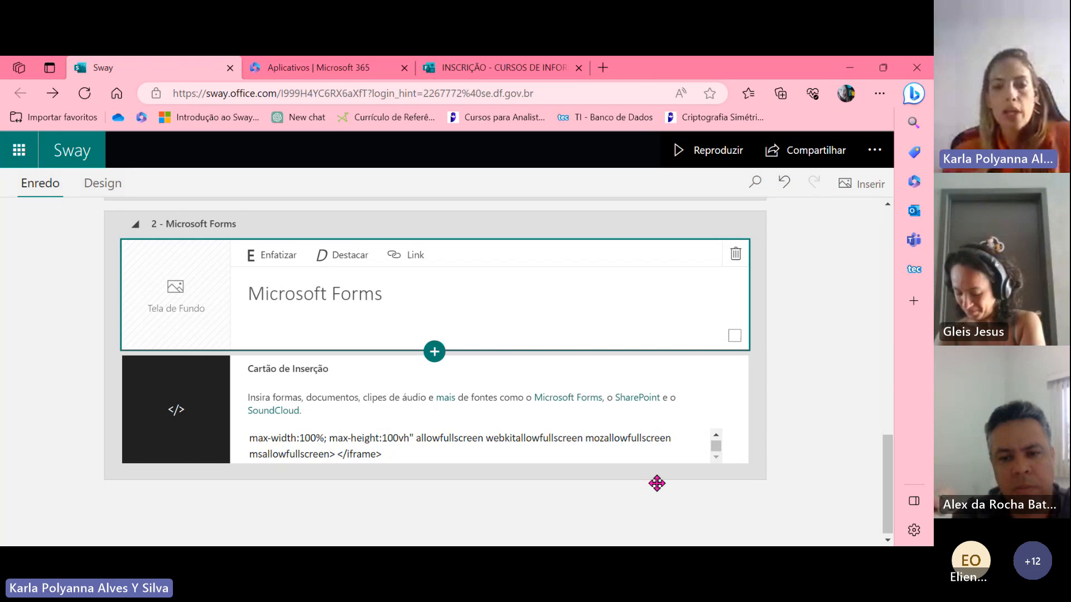
Play the Sway and page through its Microsoft 365 and Word sections to the embedded form in the Microsoft Forms section
click(743, 404)
click(729, 166)
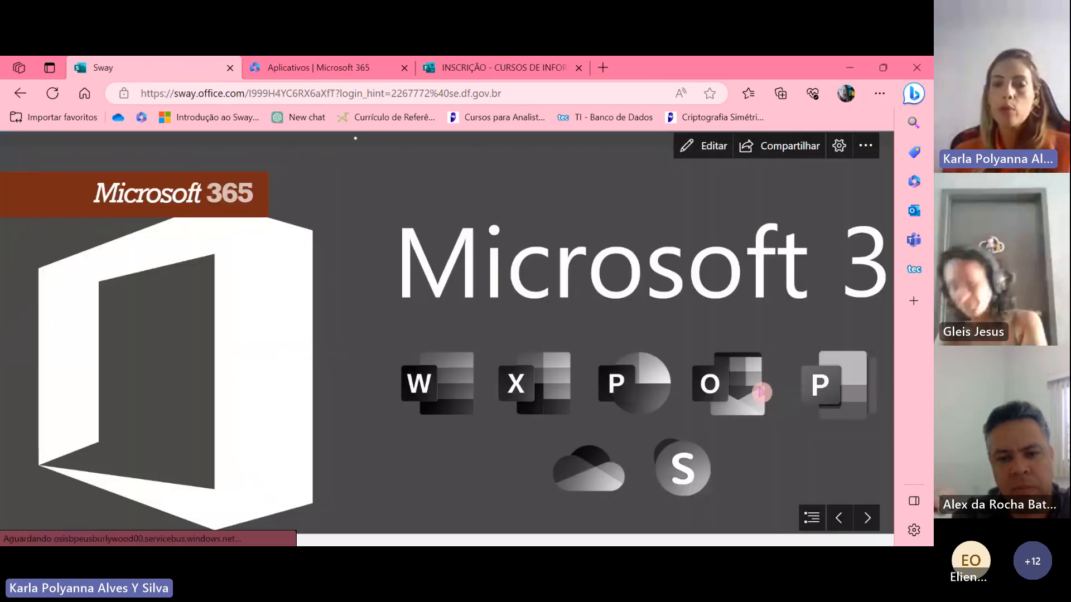
click(866, 519)
click(866, 519)
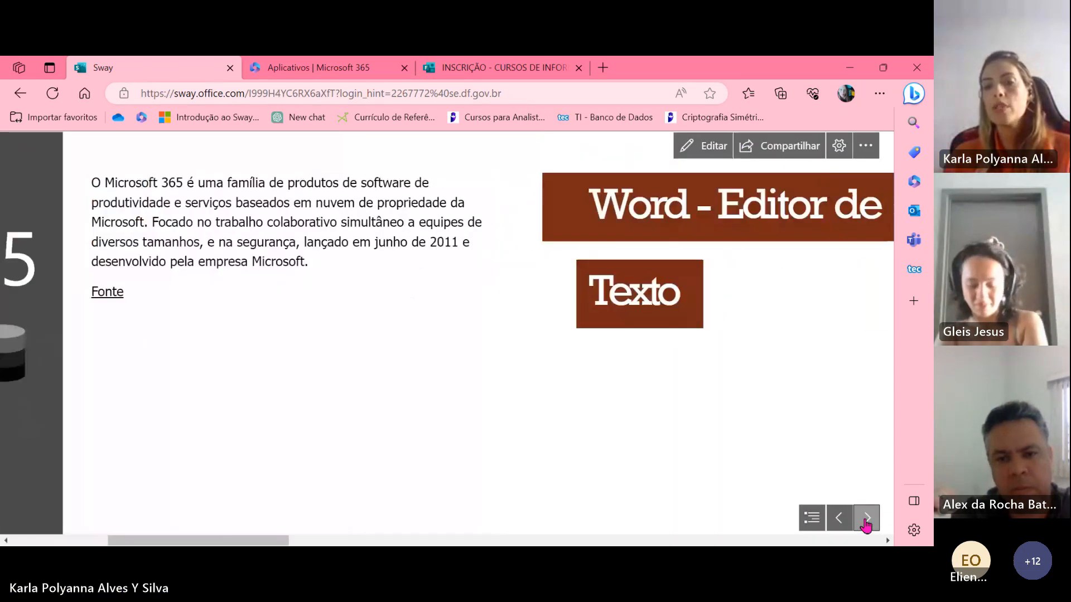
click(866, 519)
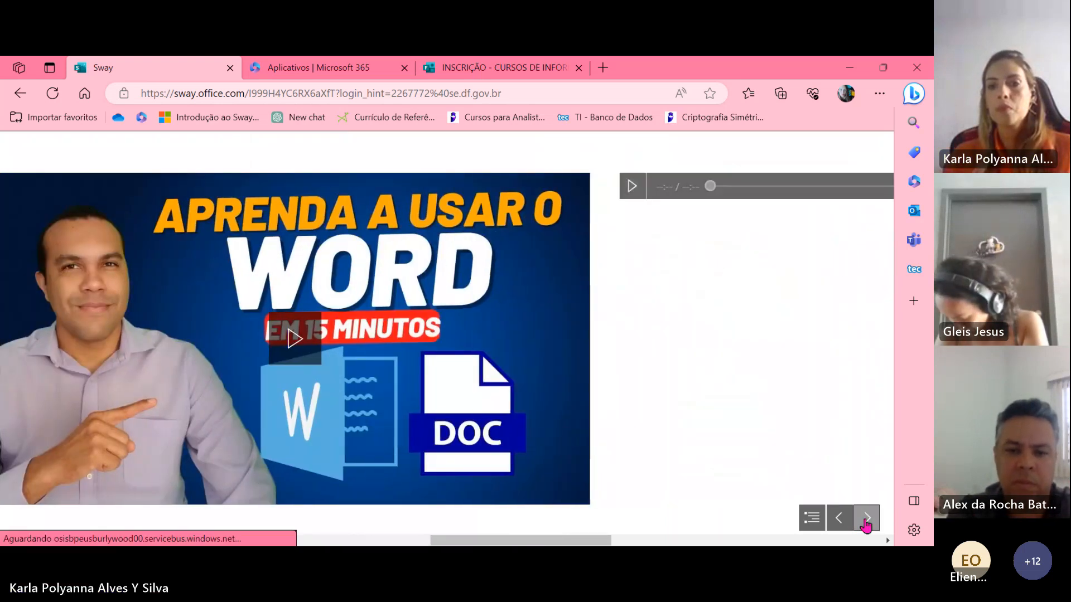
click(866, 520)
click(836, 521)
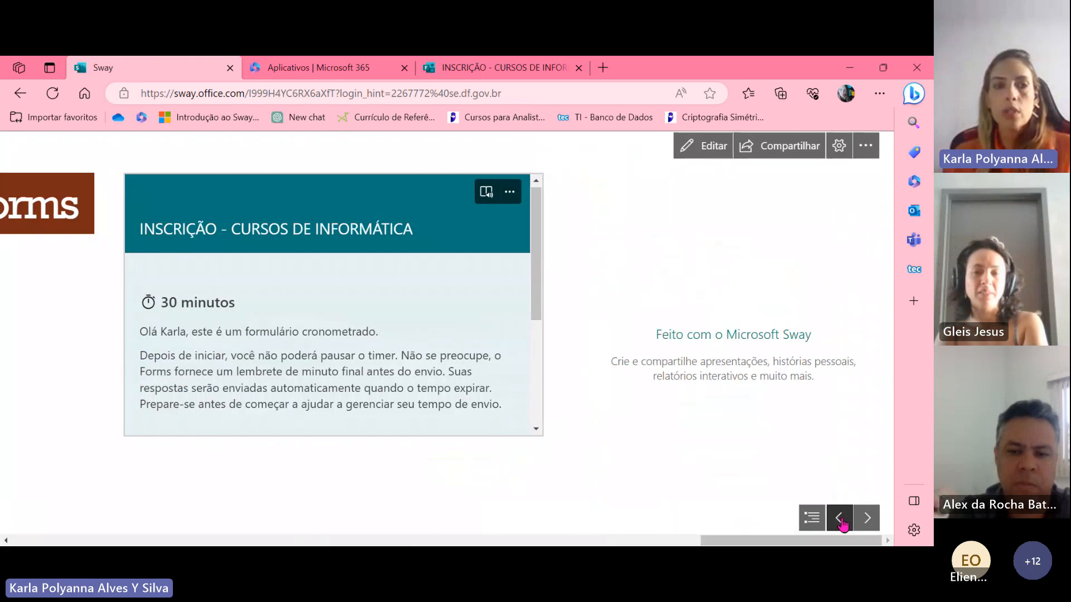
click(841, 521)
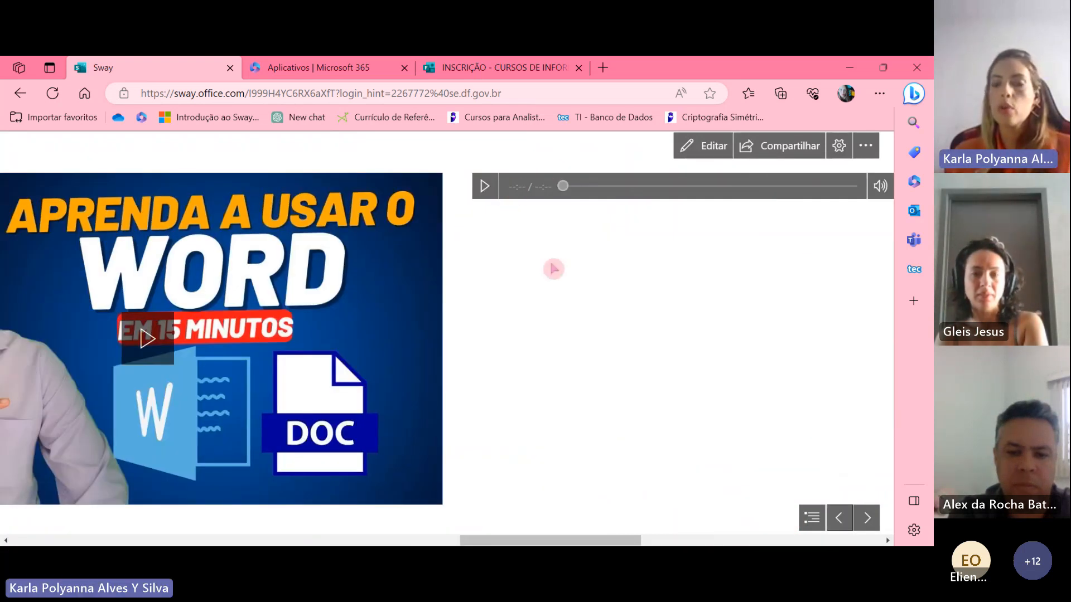
click(870, 521)
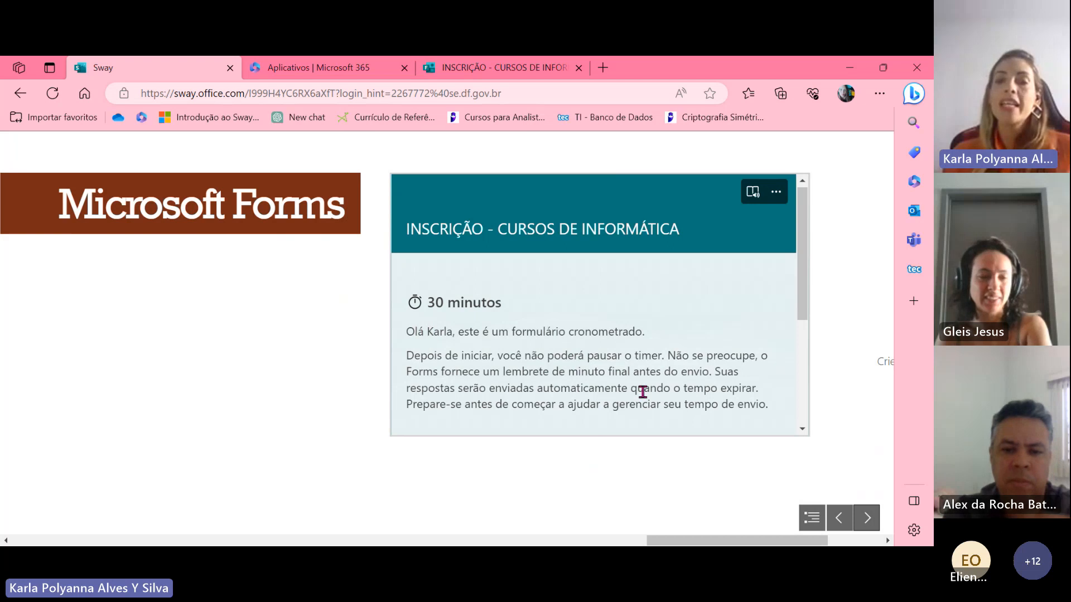
Examine the embedded form "INSCRIÇÃO - CURSOS DE INFORMÁTICA" from top to bottom and view the end of the Sway
scroll(802, 260, down, 1)
drag(802, 260, 813, 379)
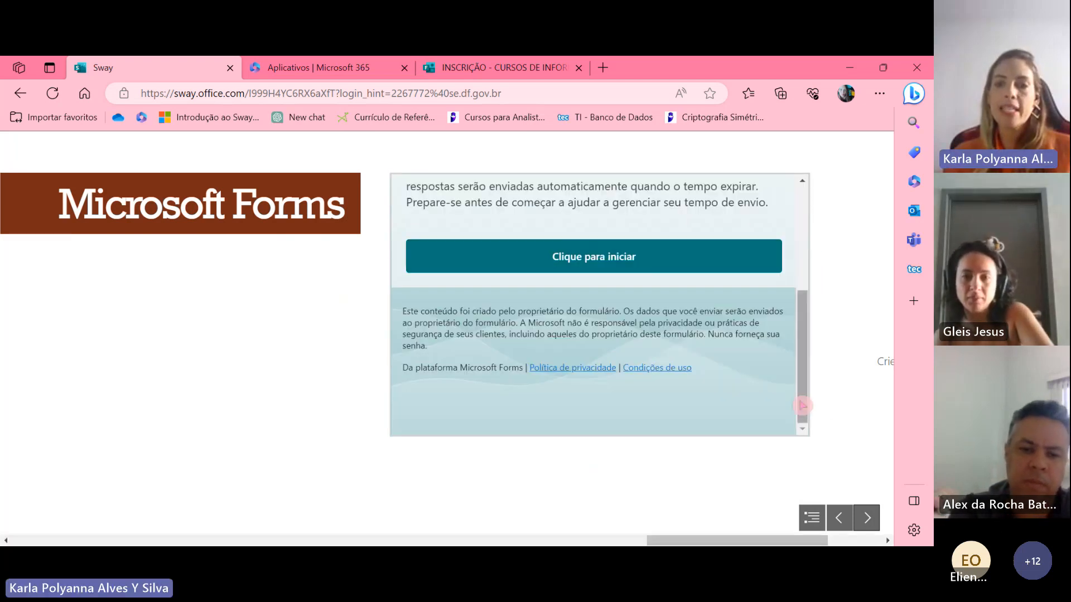
click(805, 285)
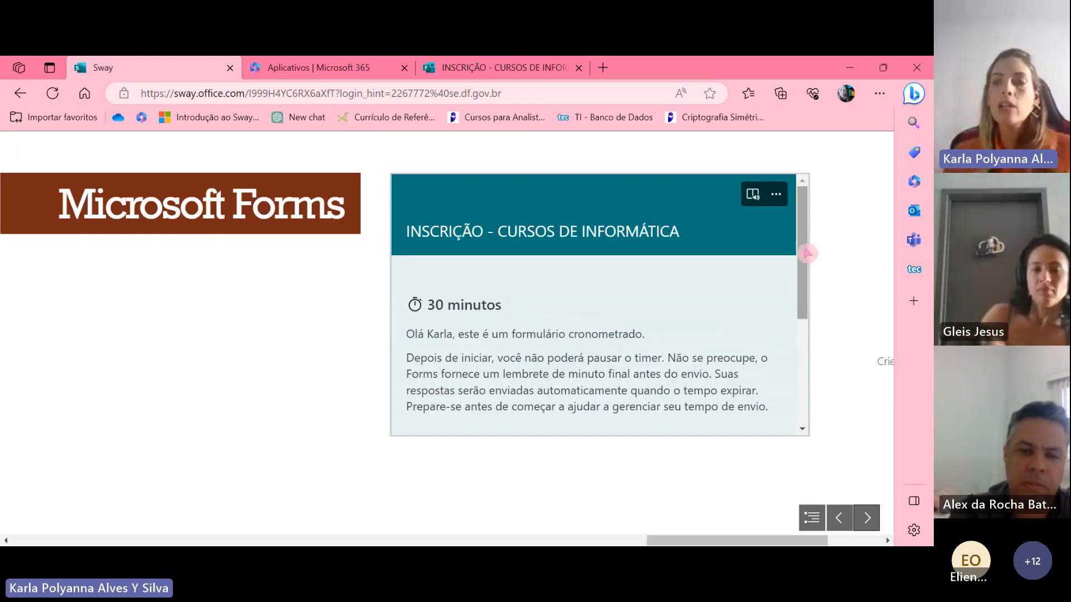
drag(788, 542, 841, 543)
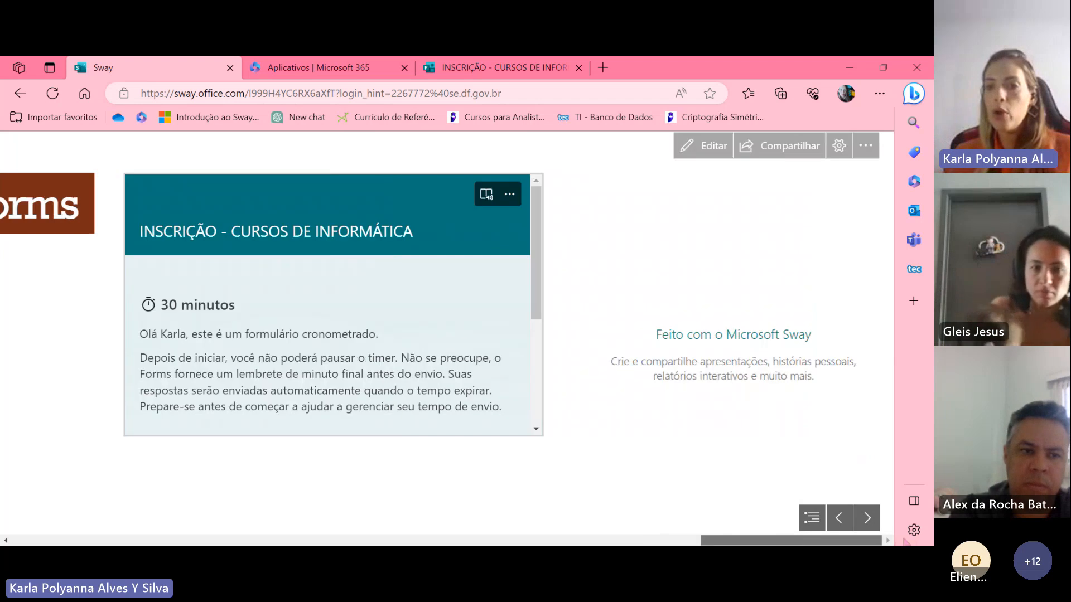
Return to editing, set the form's embed card to the middle emphasis level, and replay the Sway up to the embedded form
click(695, 146)
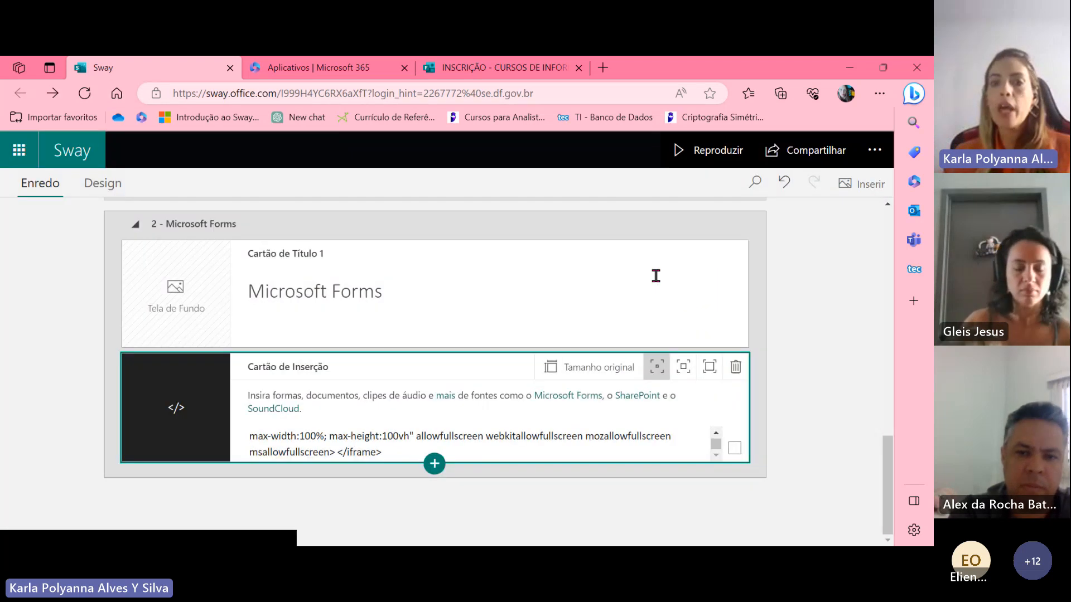
click(684, 366)
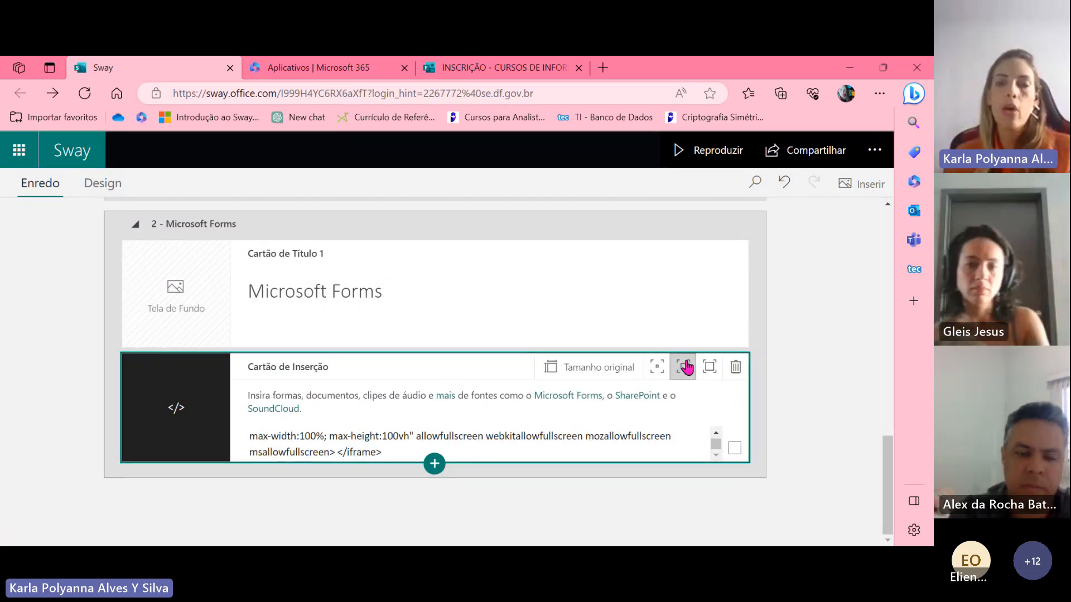
click(713, 154)
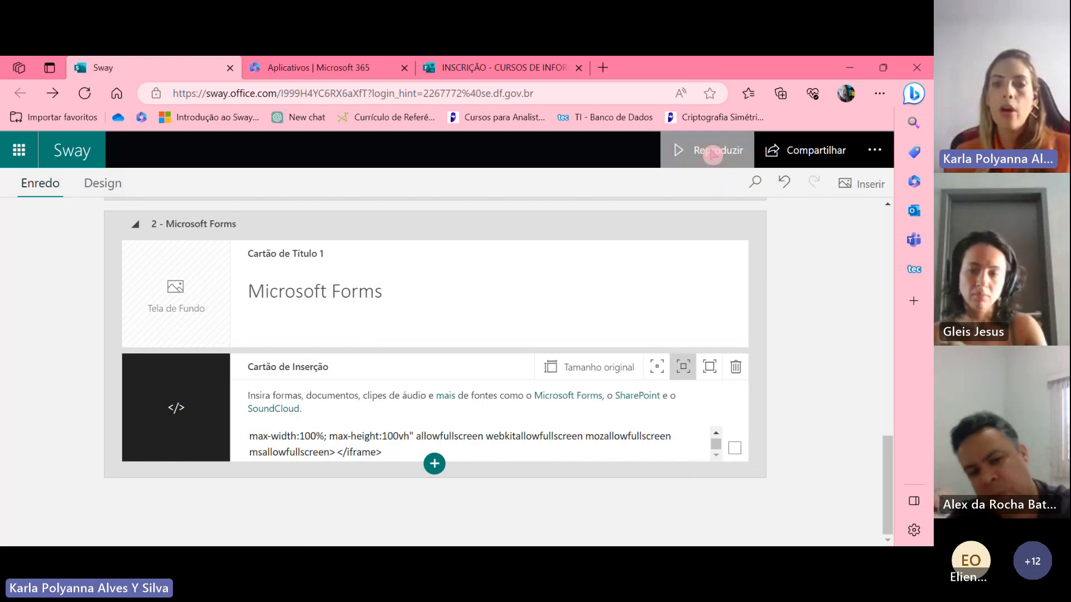
click(868, 519)
click(869, 518)
click(868, 519)
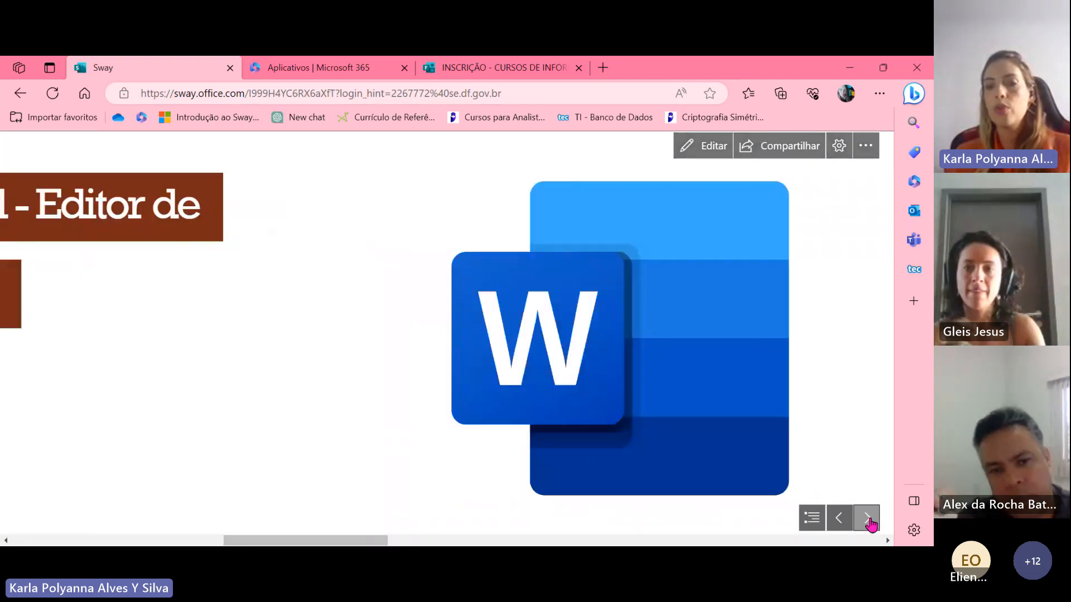
click(869, 518)
click(868, 519)
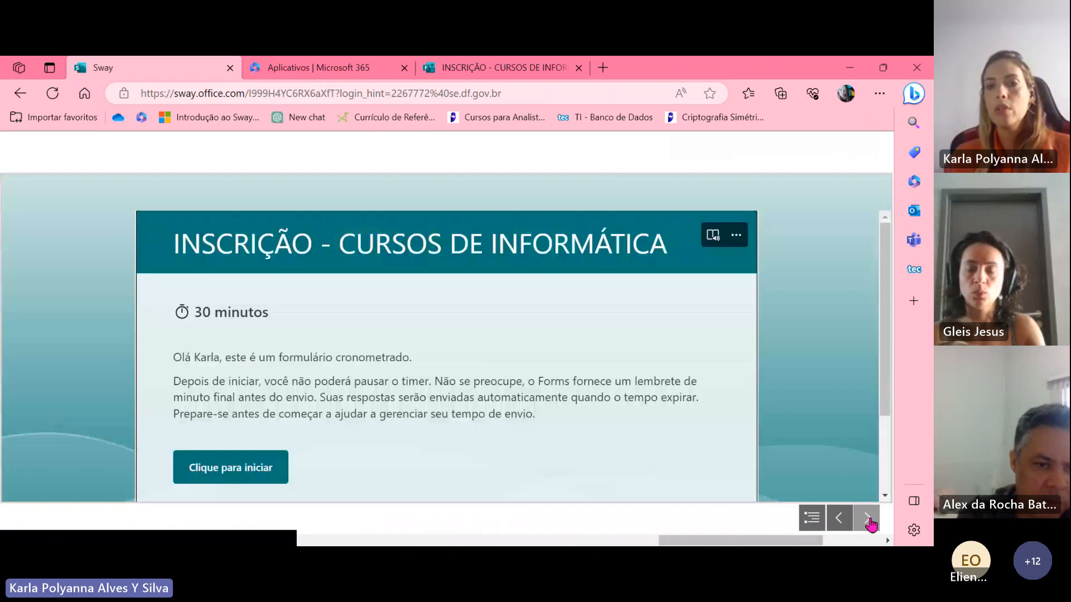
Examine the contents and display size of the embedded registration form in the playing Sway
drag(882, 250, 868, 354)
scroll(859, 402, up, 3)
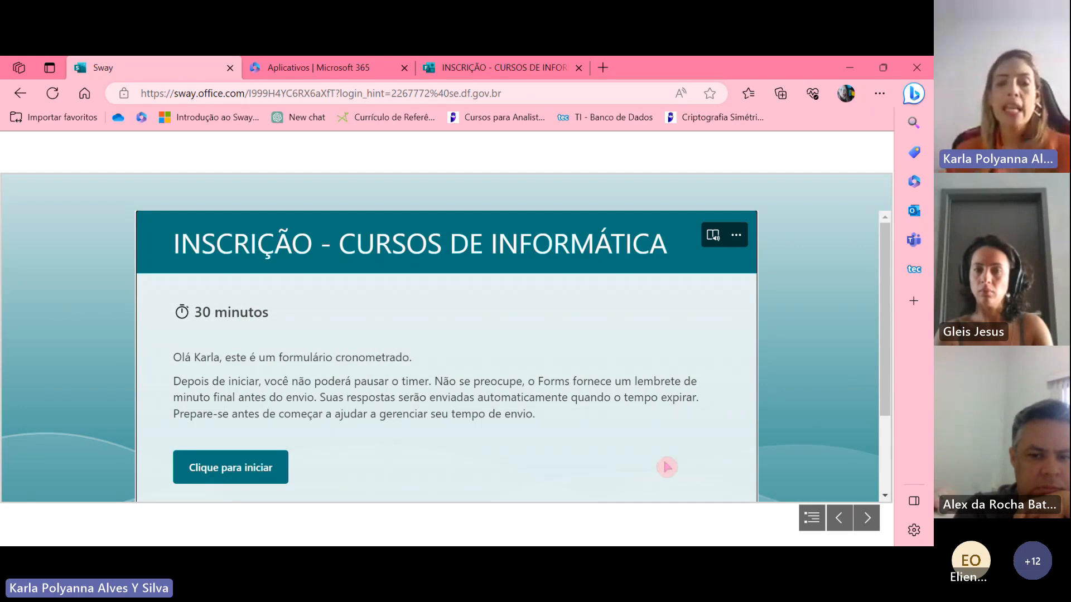
scroll(736, 399, down, 2)
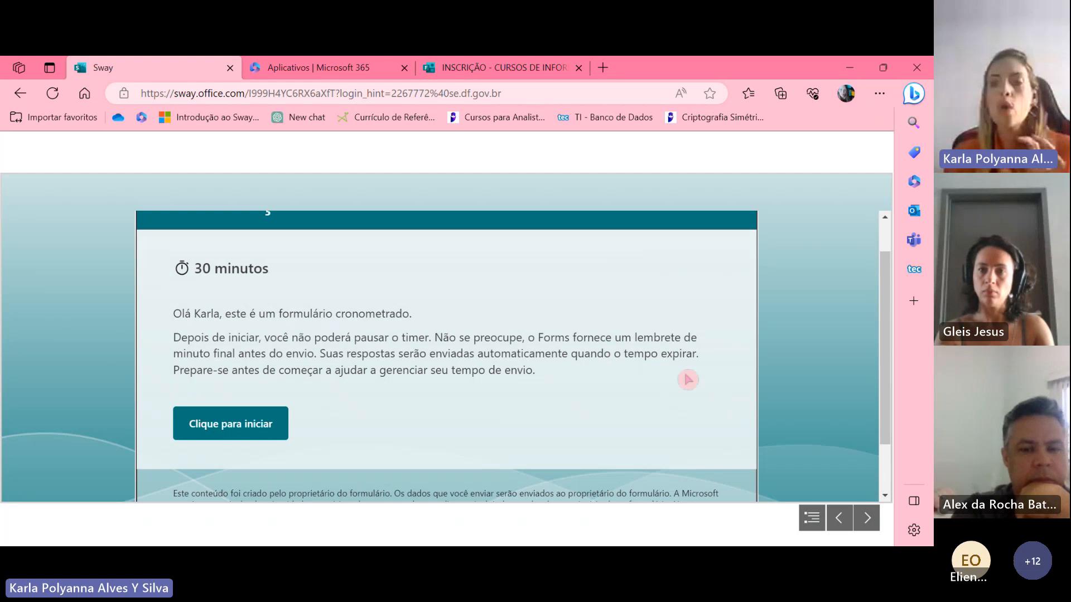
scroll(725, 379, down, 2)
scroll(797, 352, up, 2)
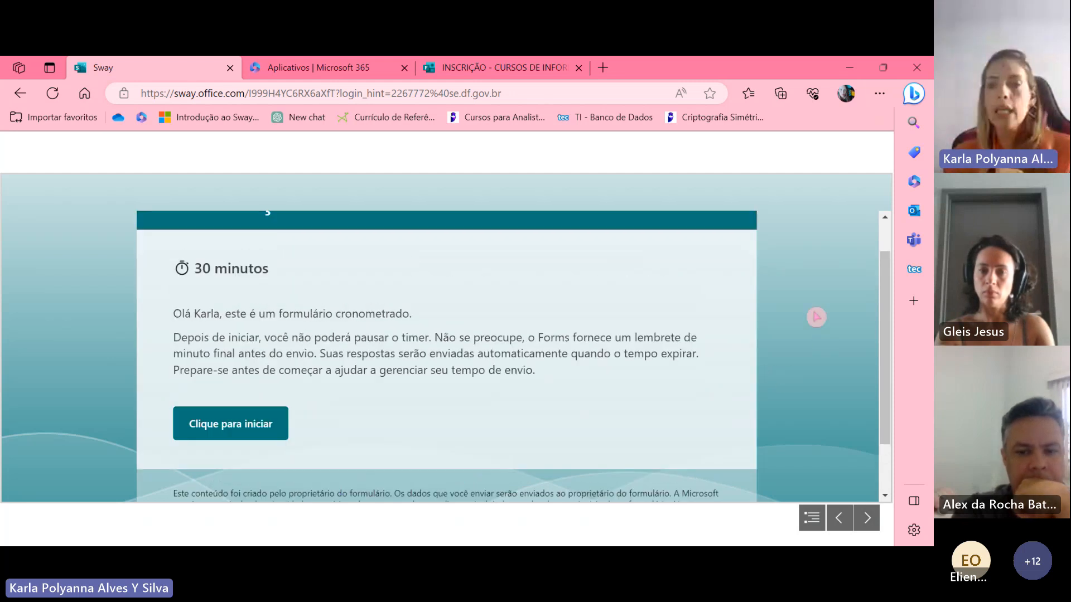
click(867, 518)
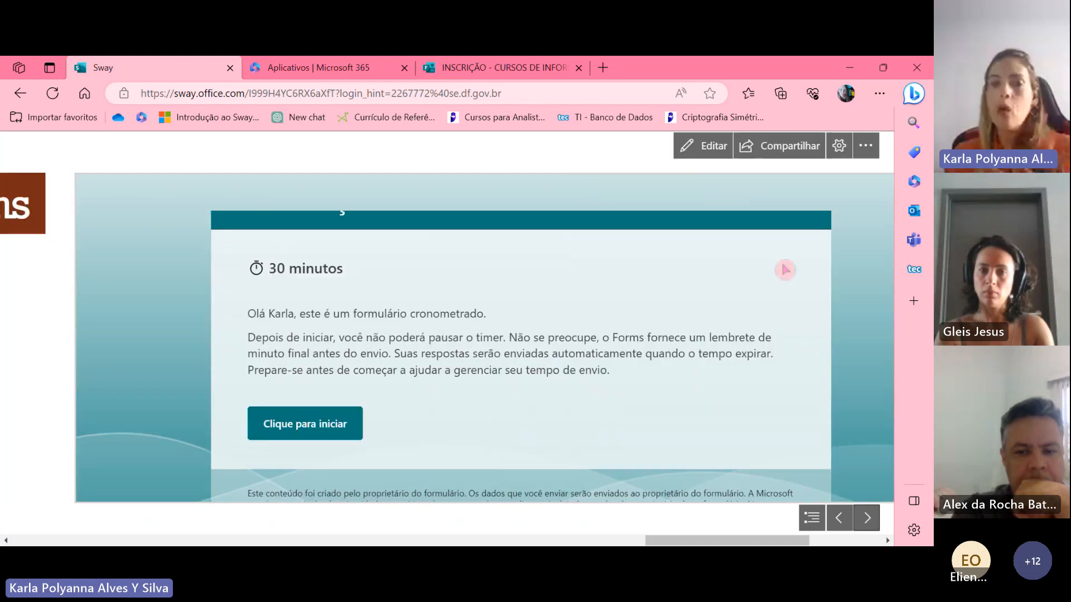
Leave the presentation preview and return to editing the embed card in the Microsoft Forms section
click(690, 144)
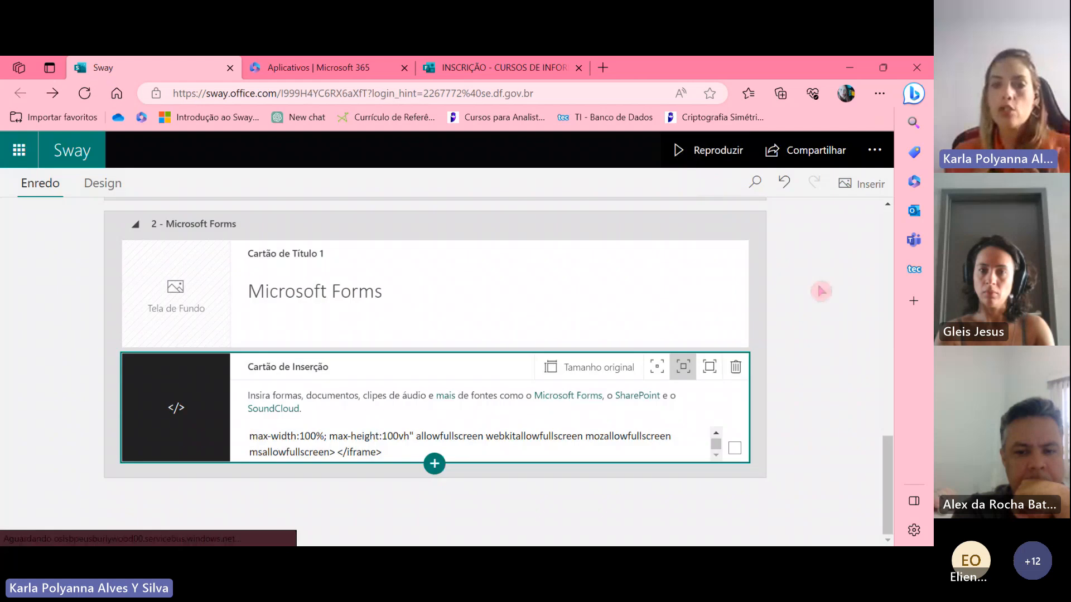
click(321, 435)
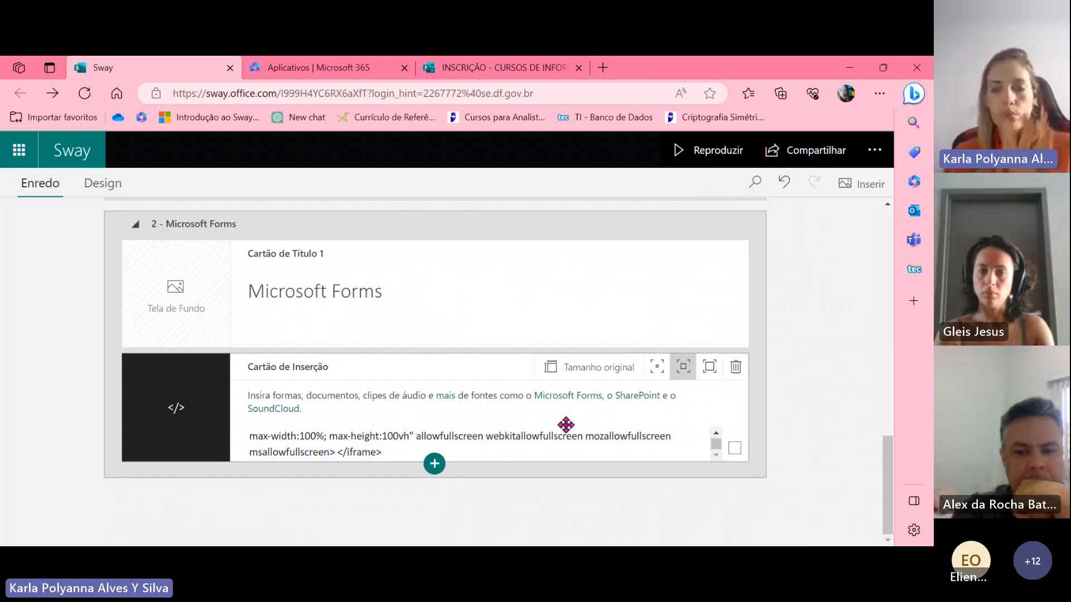
click(435, 464)
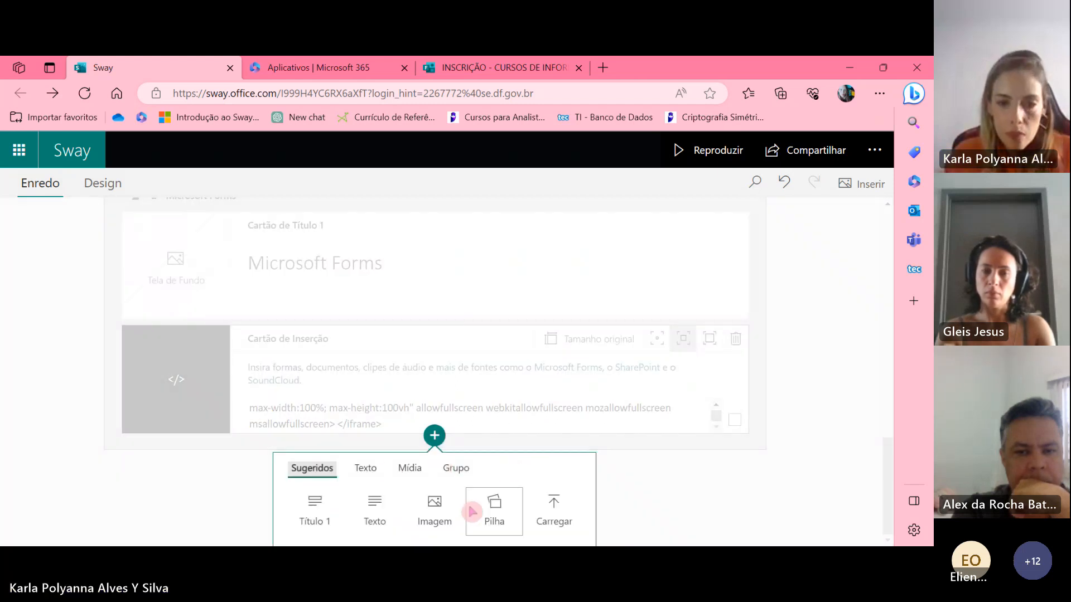
click(407, 471)
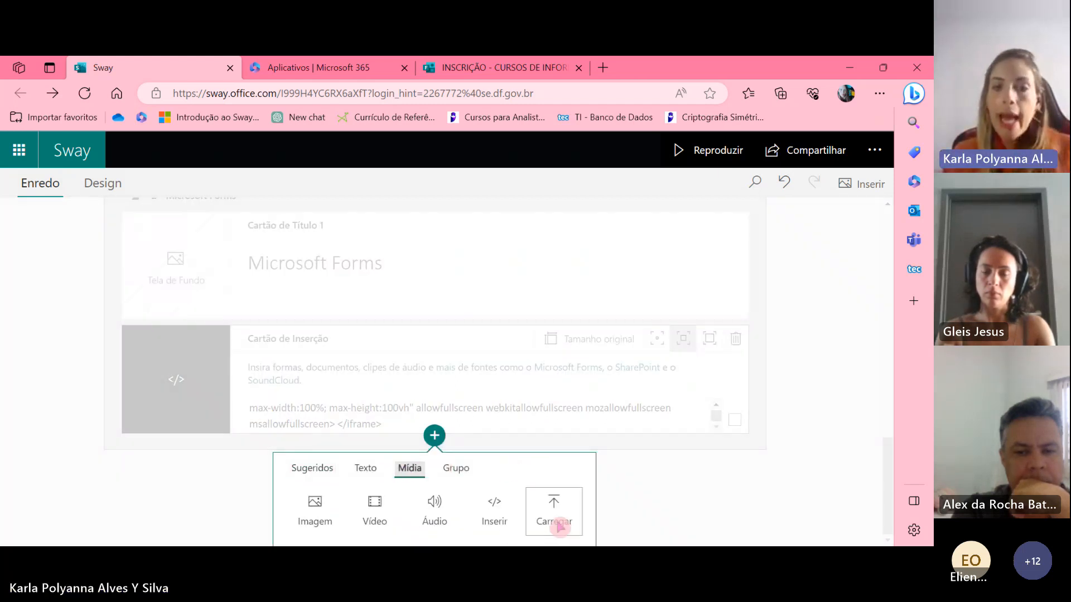
click(667, 501)
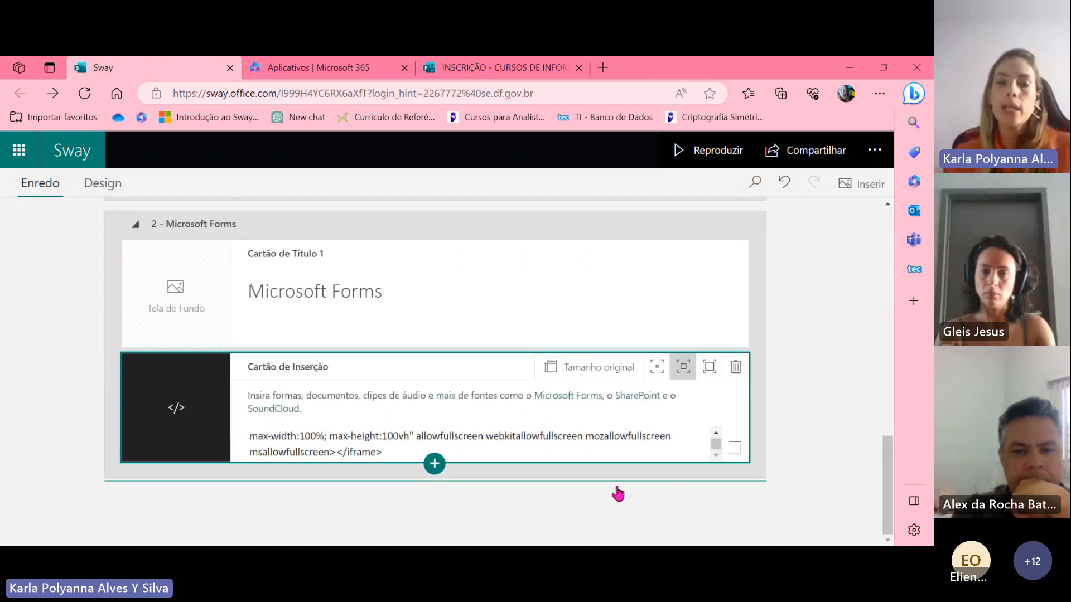
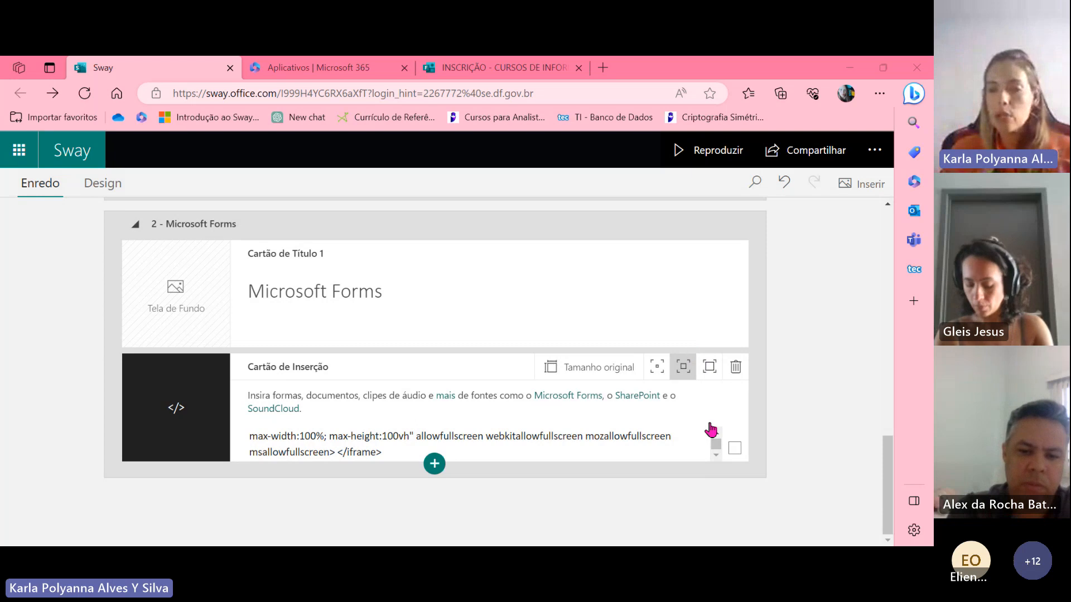
key(alt+Tab)
click(830, 417)
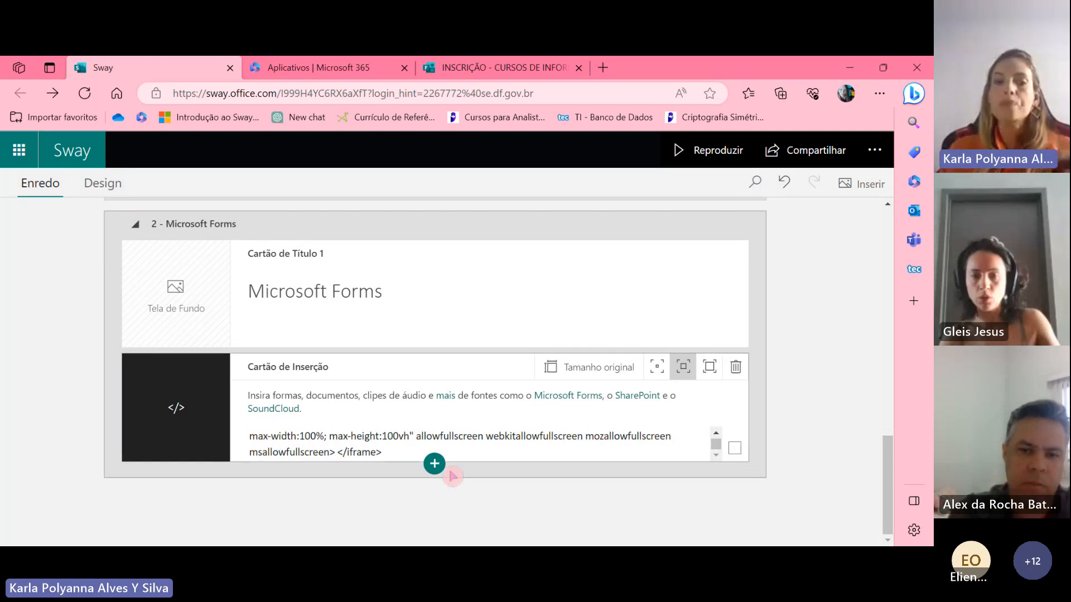
Insert a Grade (grid) group below the embed card in the Microsoft Forms section
click(434, 463)
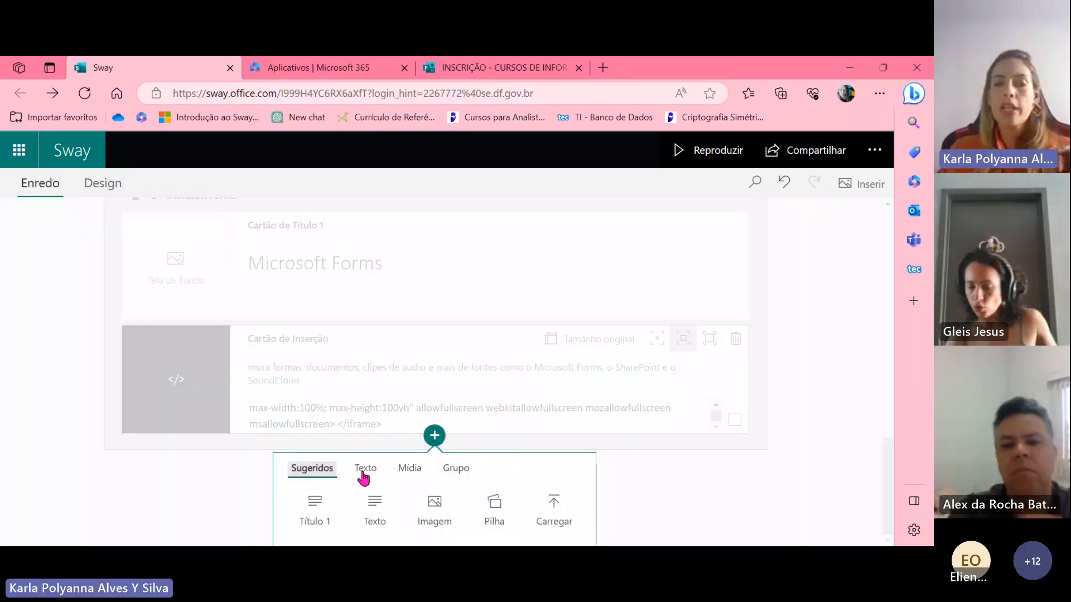
click(451, 473)
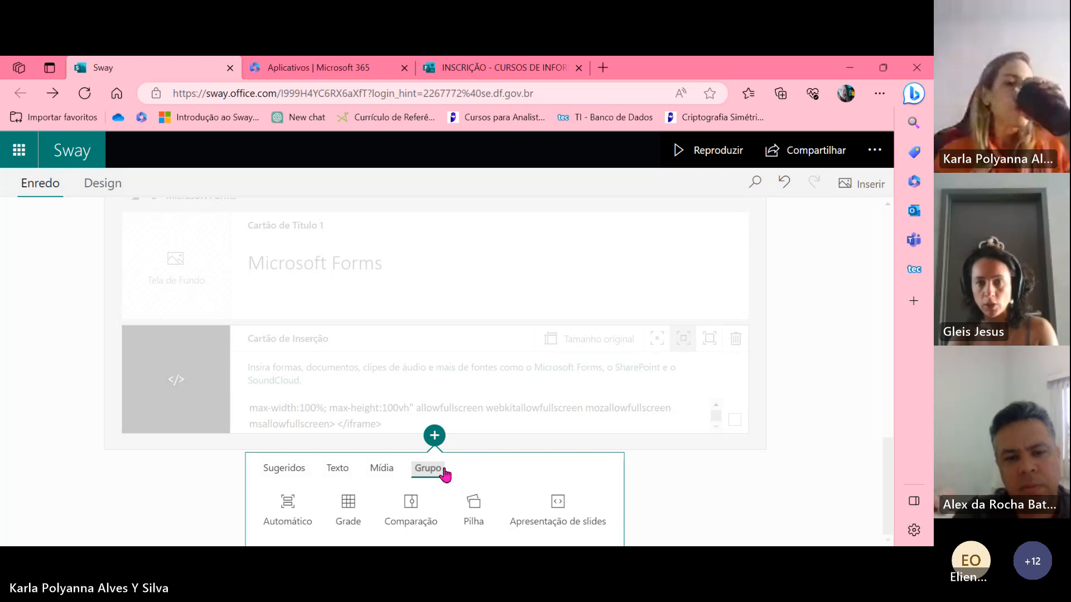
click(290, 516)
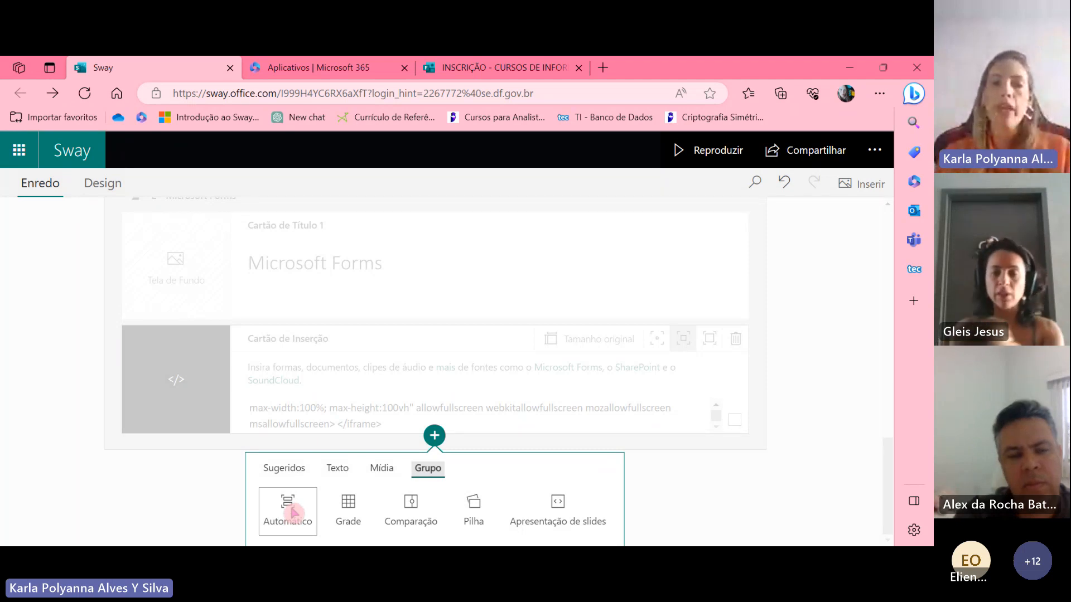
click(351, 520)
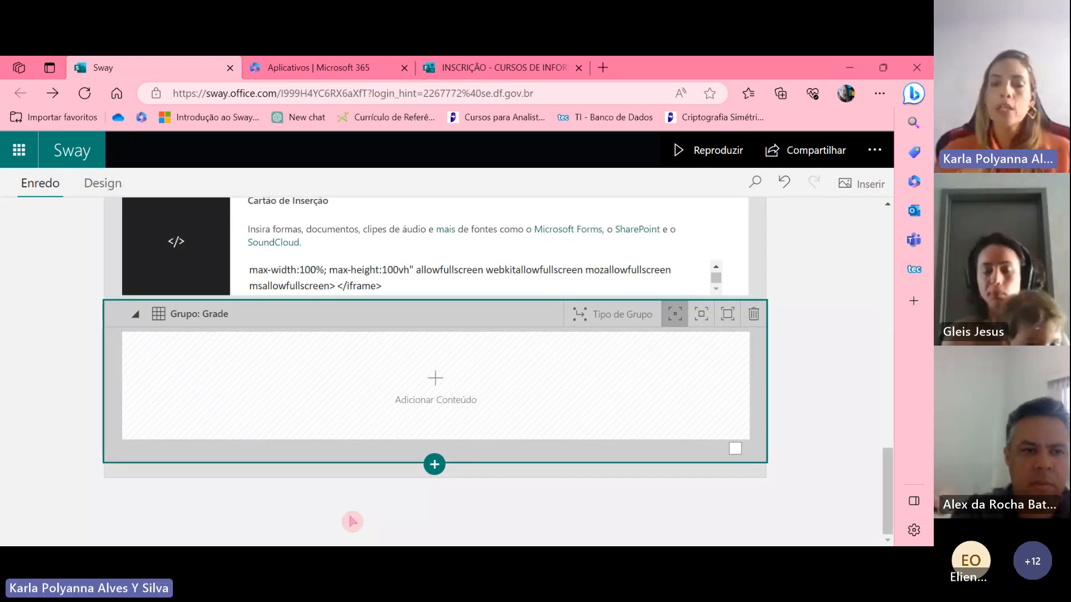
click(439, 460)
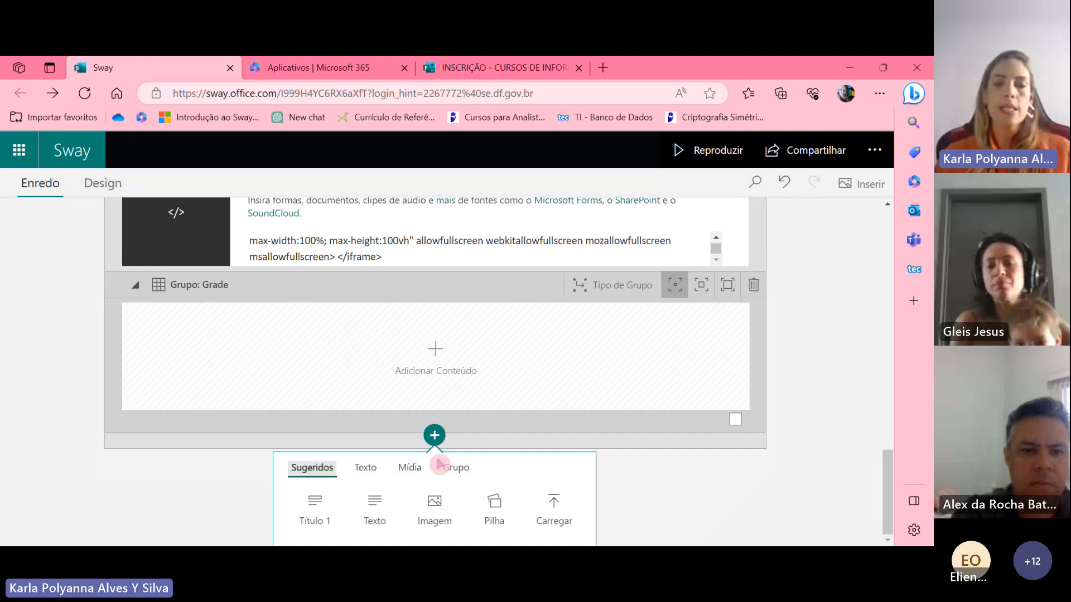
click(460, 472)
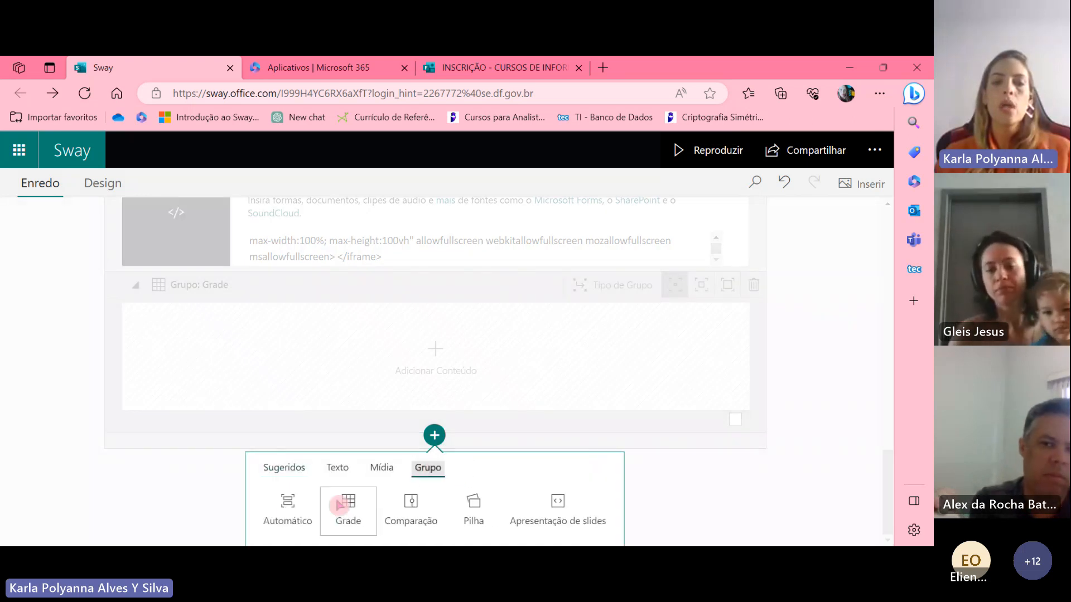
click(834, 418)
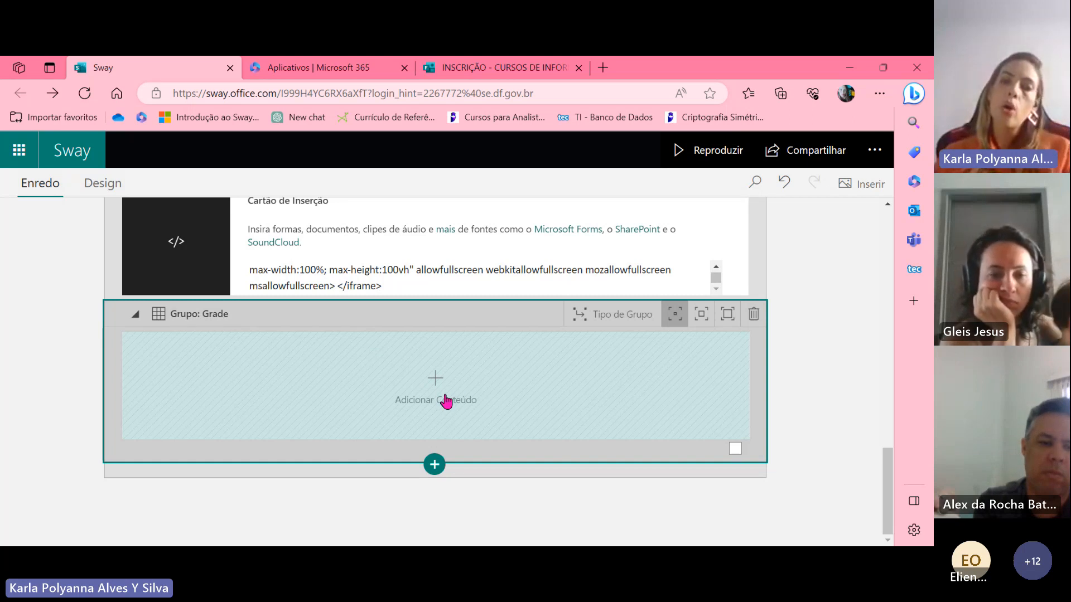
Add an image card to the Grade group and search the suggested images for "forms"
click(445, 401)
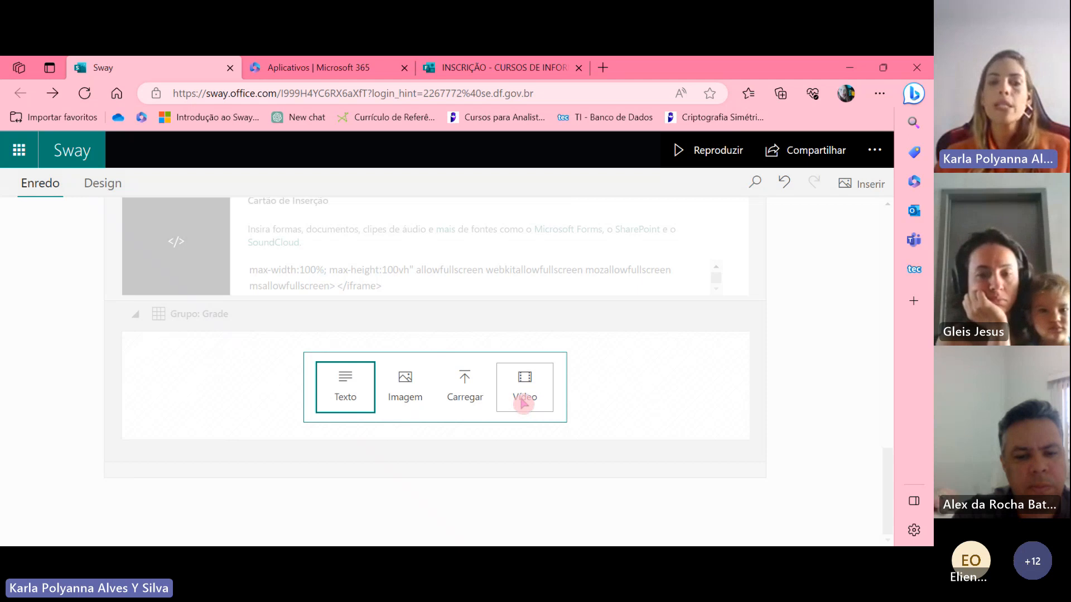
click(393, 398)
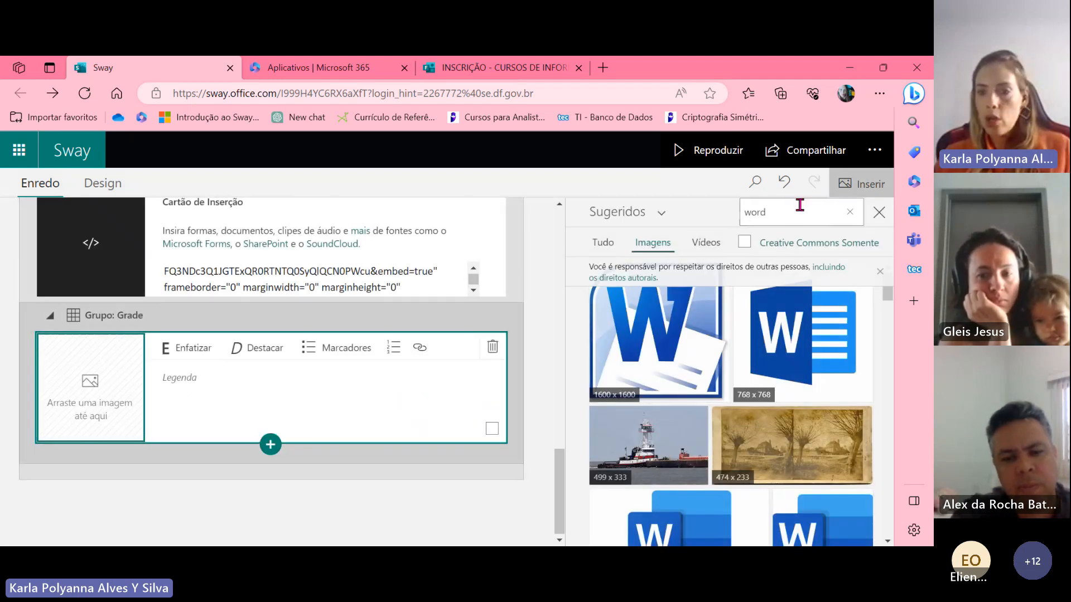
drag(798, 209, 727, 211)
text(forms)
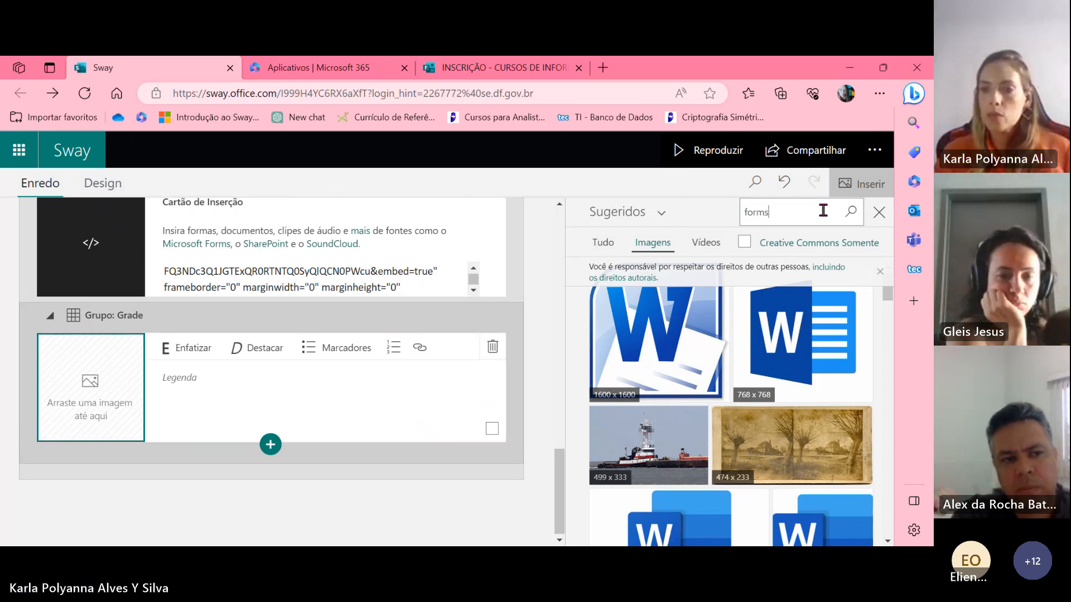
click(850, 211)
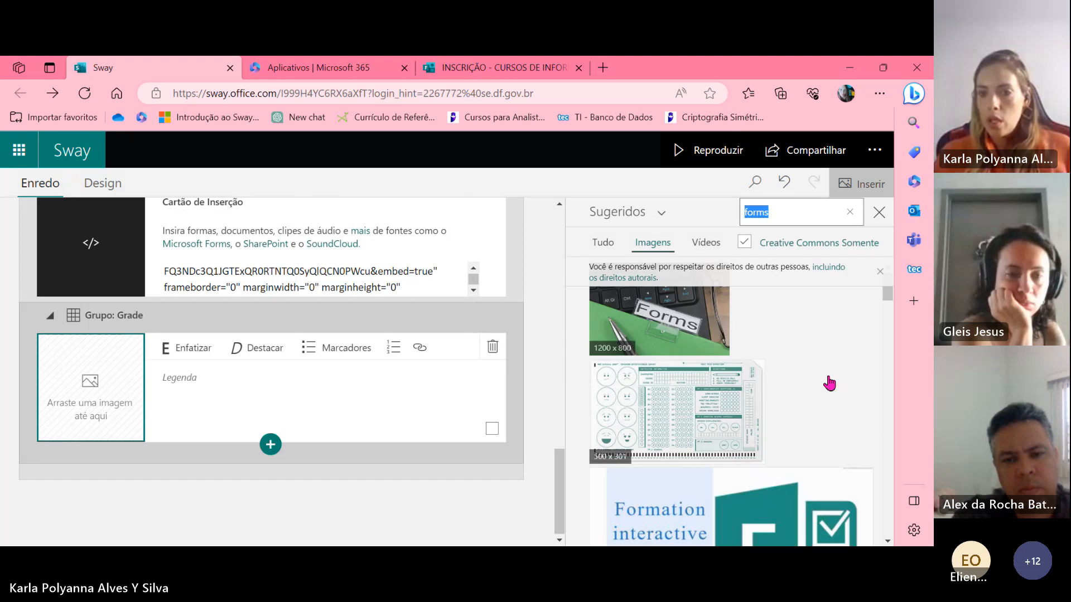
Fill the image card with the "Formation interactive Office 365 Forms" picture from the suggestions
click(830, 381)
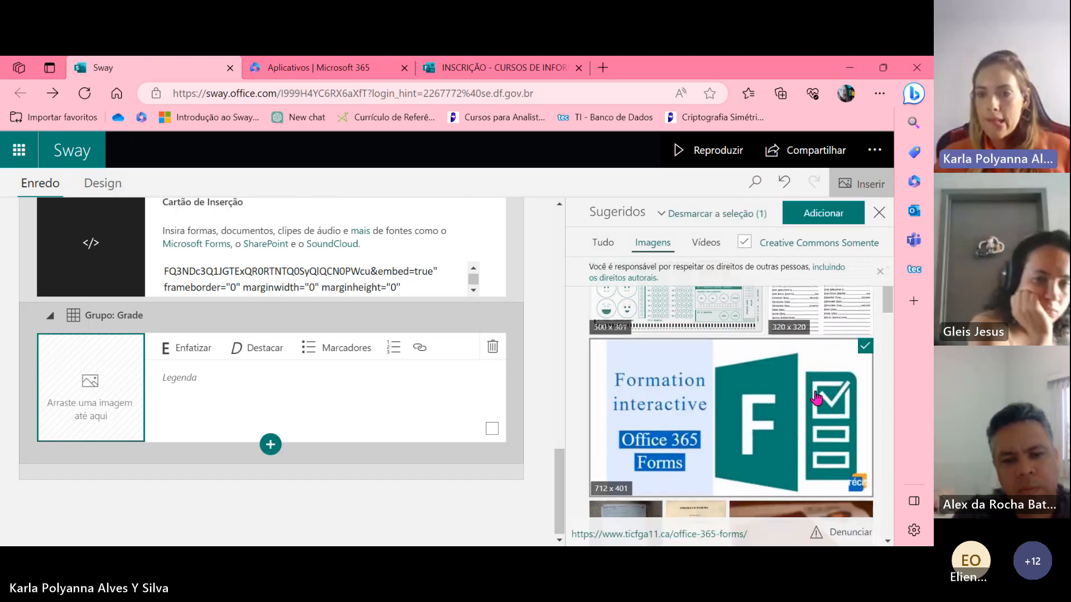
scroll(763, 416, down, 2)
scroll(763, 416, down, 3)
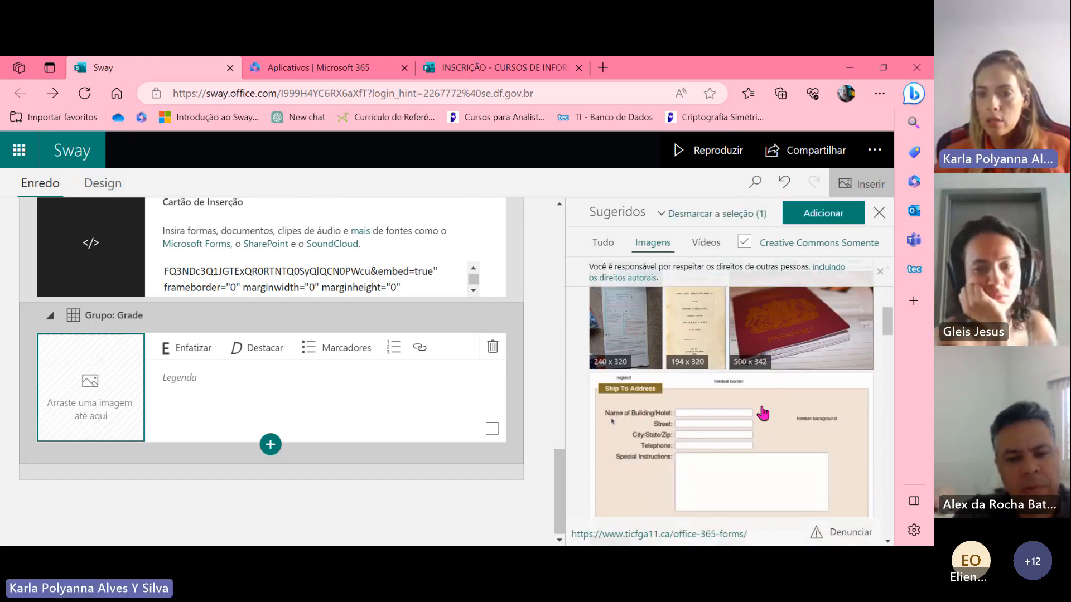
scroll(763, 414, up, 2)
scroll(763, 412, up, 3)
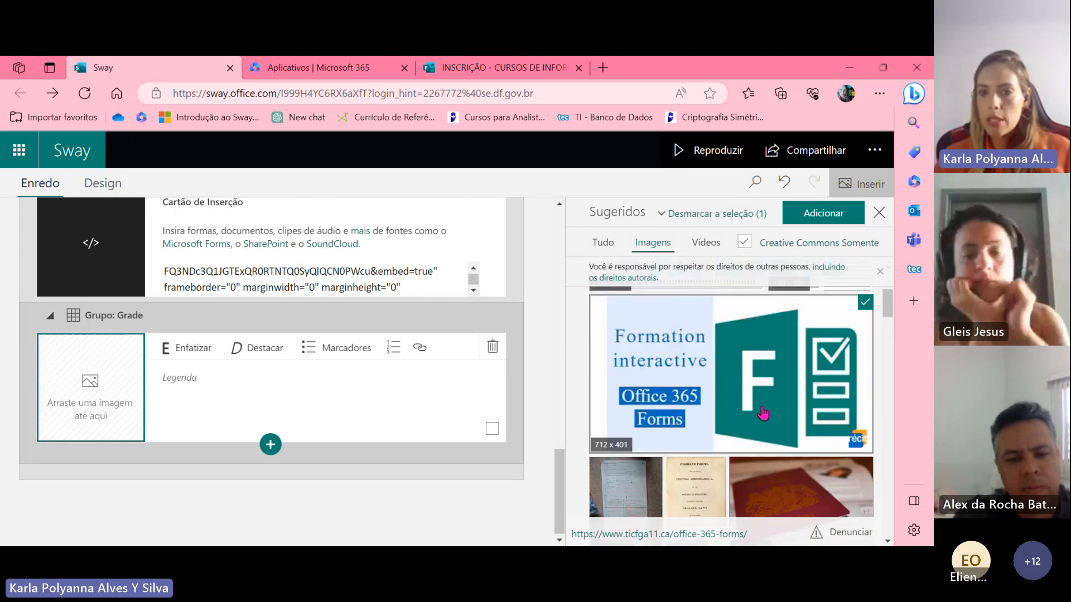
click(826, 213)
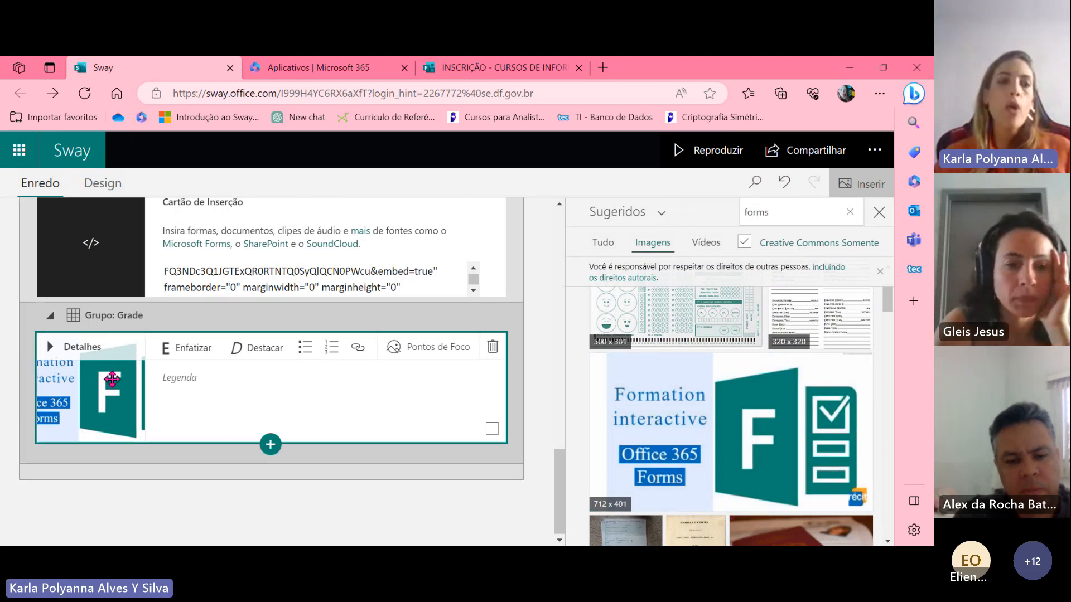
Caption the Office 365 Forms image card "Microsoft Forms"
click(200, 380)
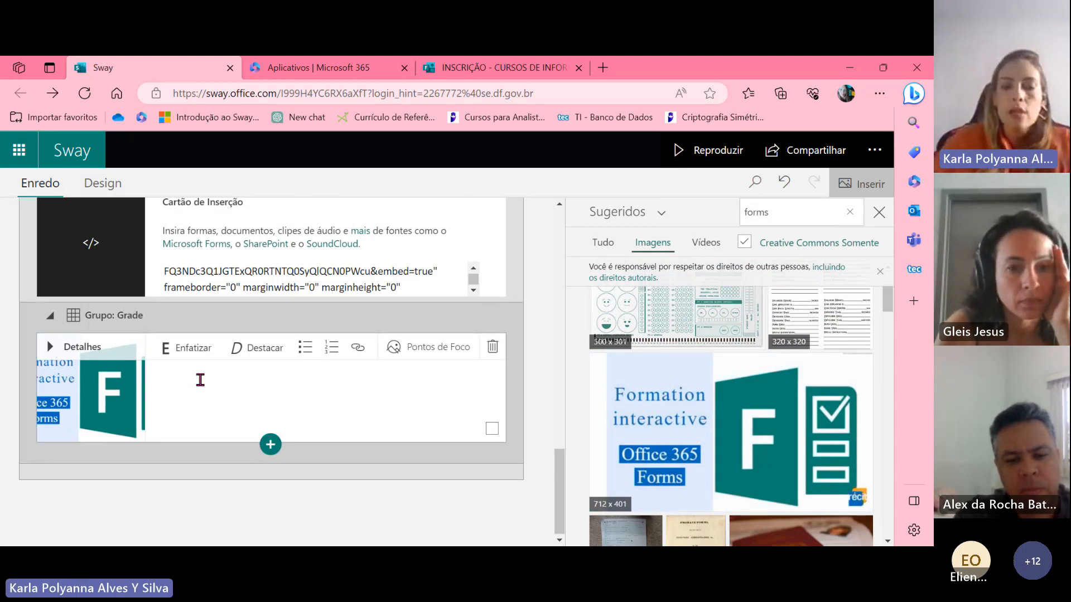
text(Microsoft)
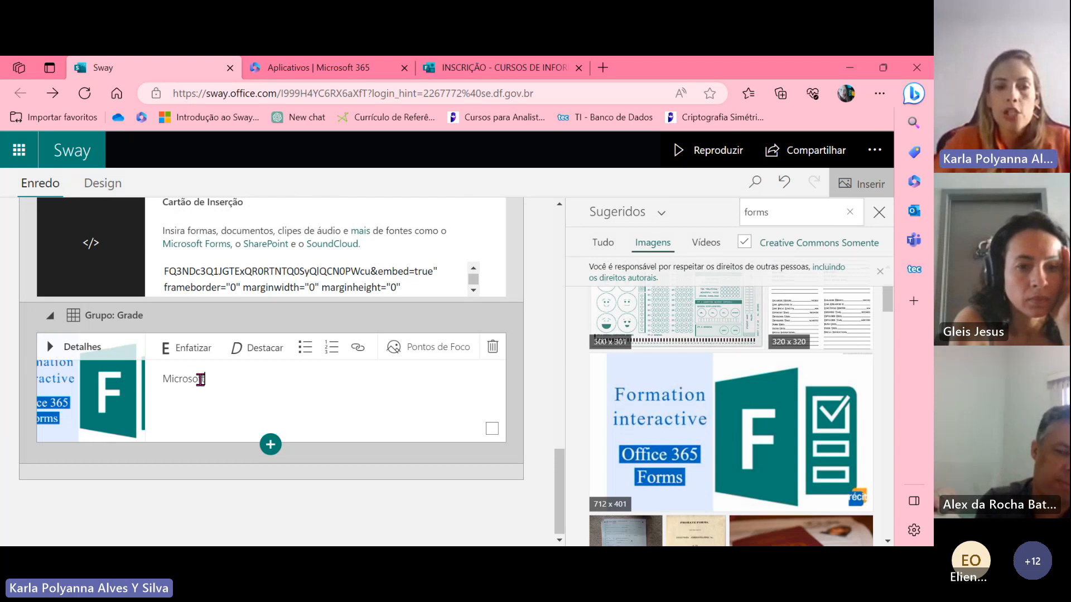
text( Forms)
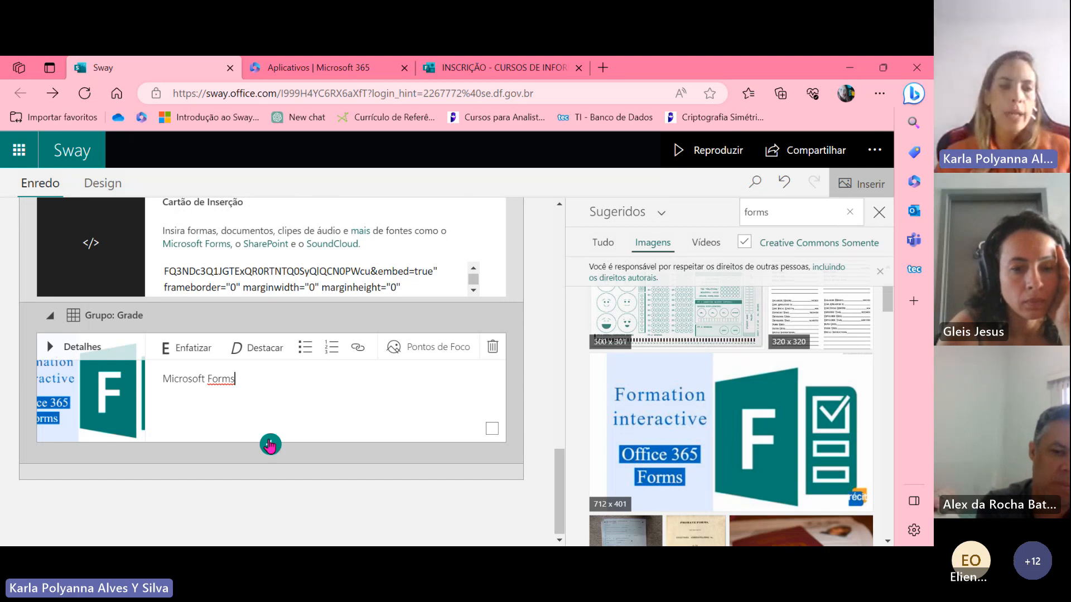
Add a video card below the image card and fill it with the suggested "Google Forms Como Usar - TUTORIAL COMPLETO" video
click(270, 444)
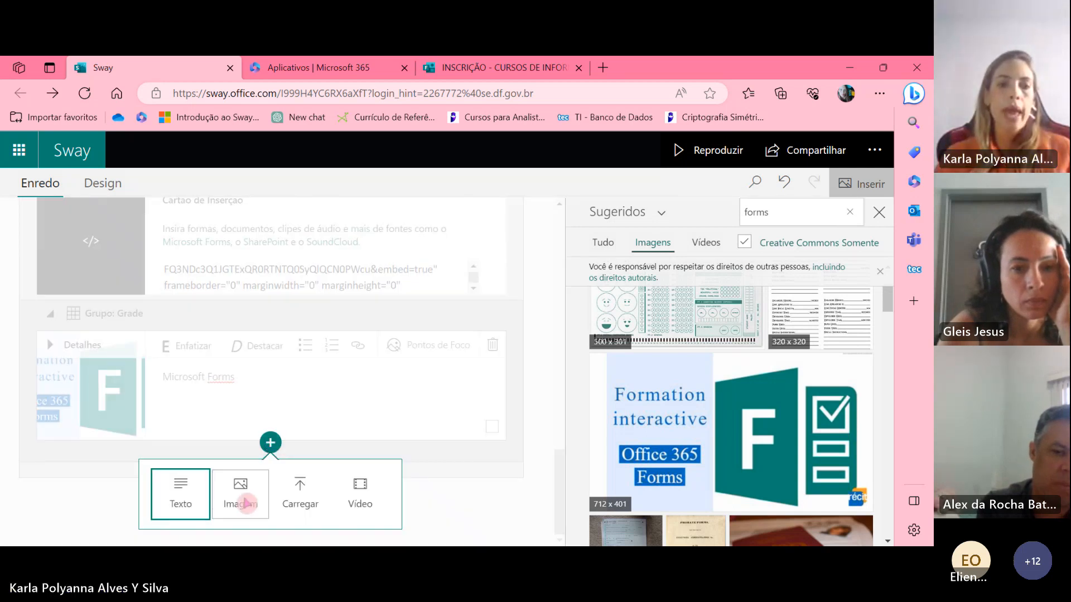
click(360, 493)
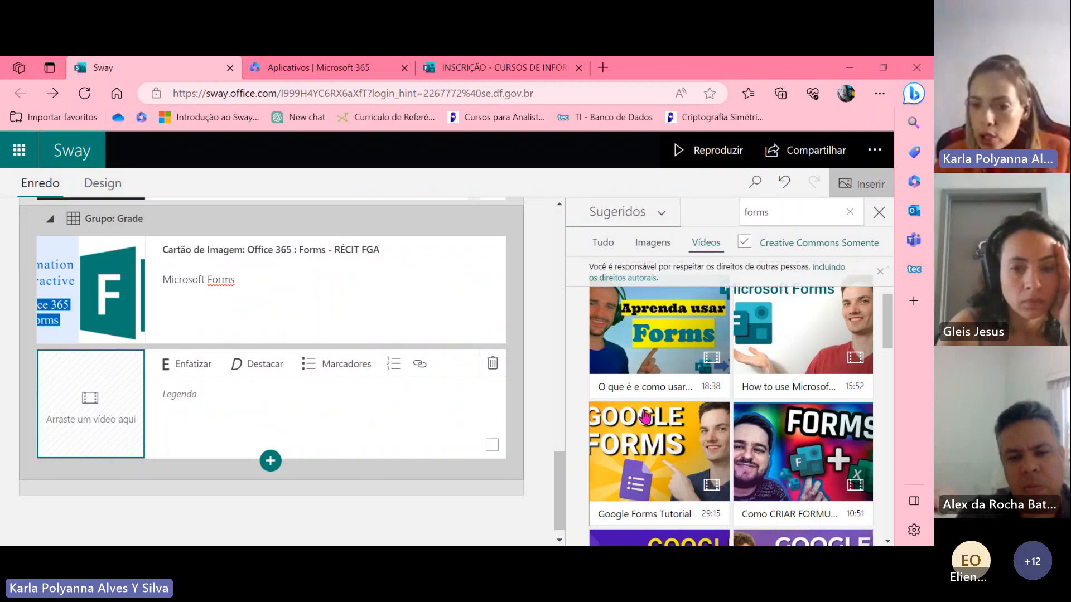
scroll(644, 415, down, 1)
scroll(644, 415, down, 5)
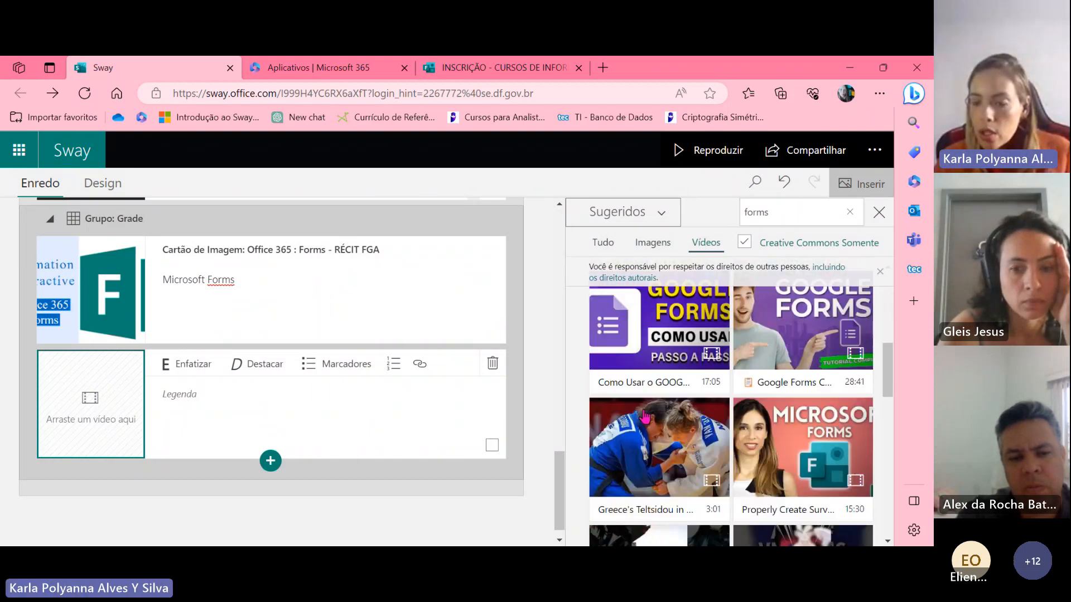
scroll(645, 417, down, 1)
drag(887, 380, 905, 289)
click(847, 324)
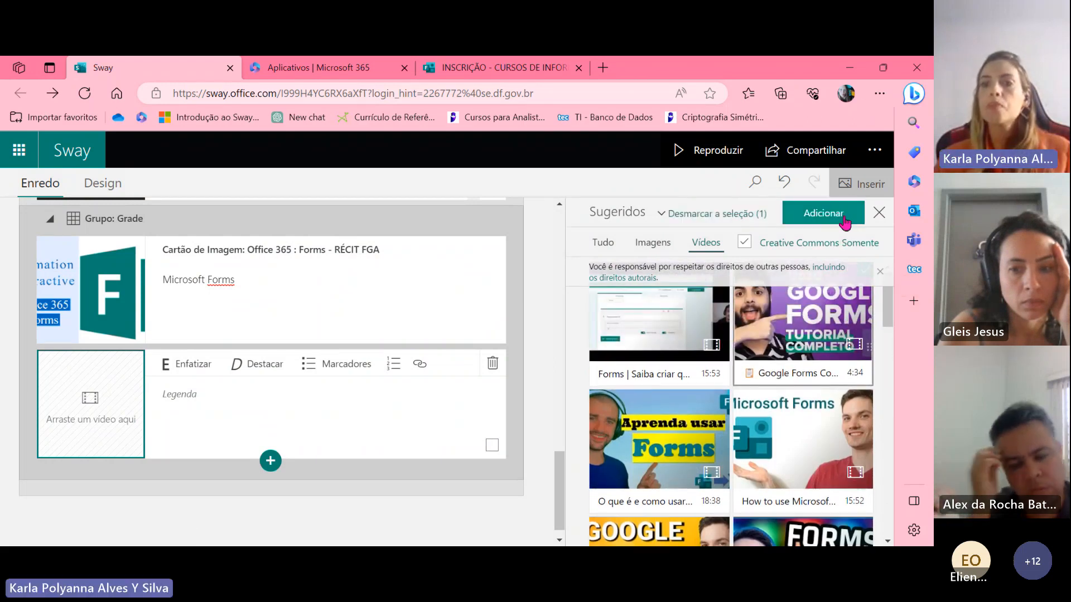
click(841, 212)
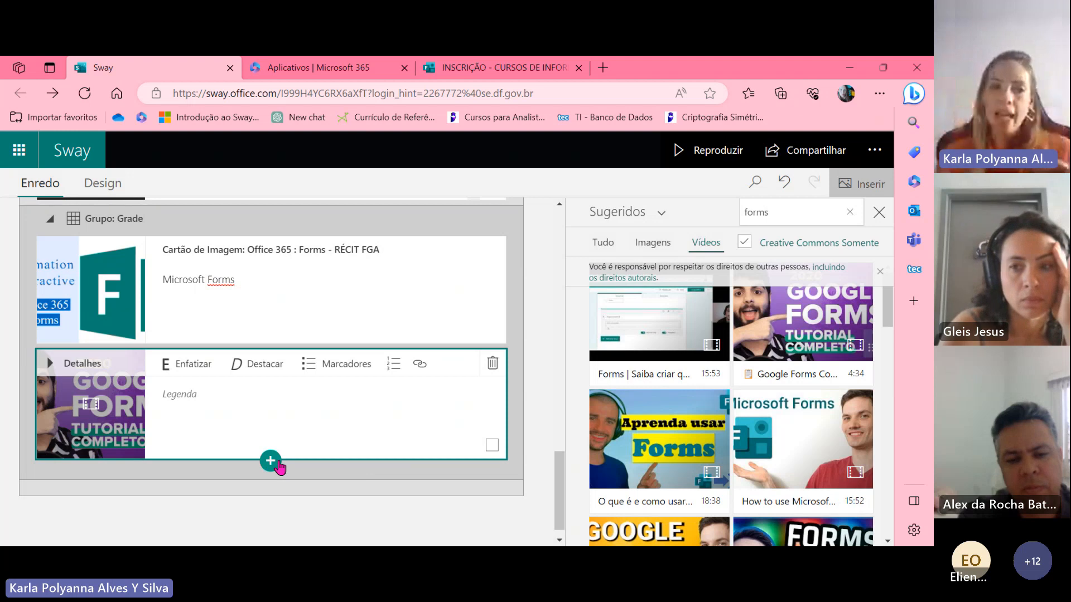
Add another image card below the video with the suggested green "Forms" keyboard photo, and close the content suggestions
click(272, 462)
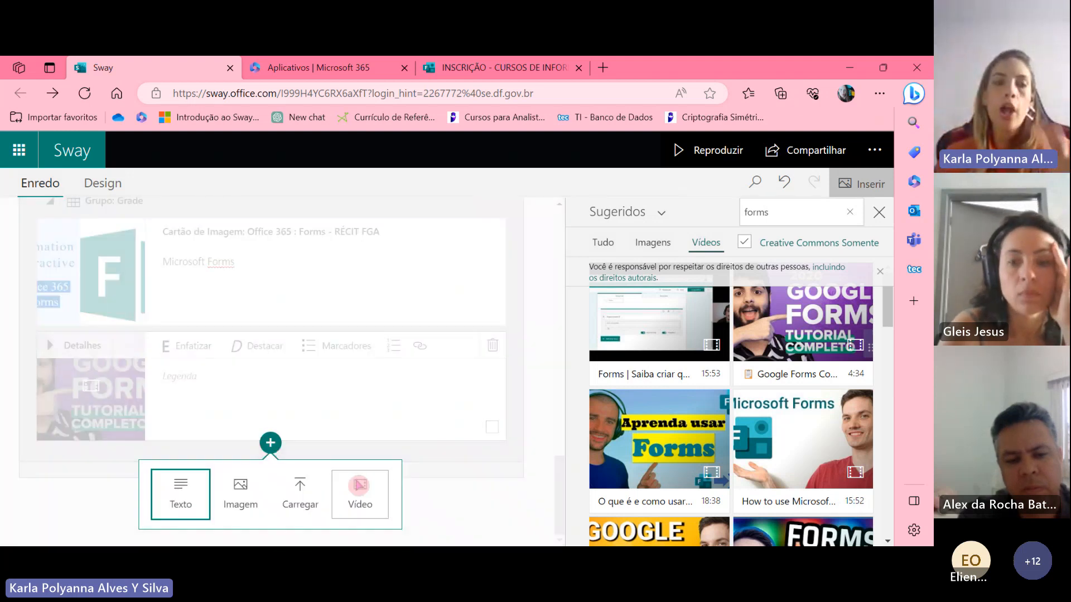
click(240, 491)
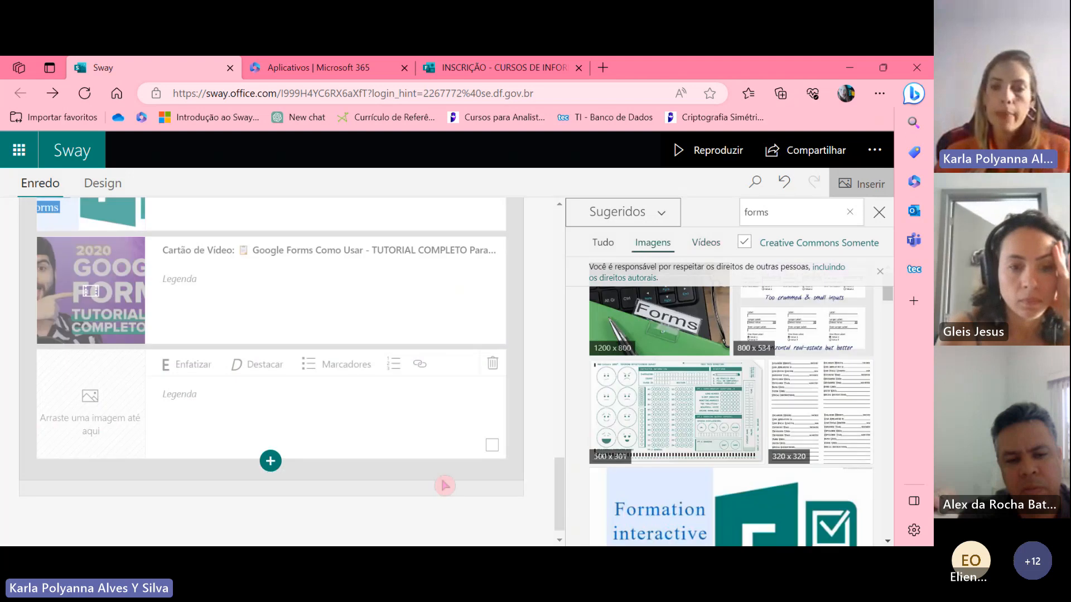
click(698, 334)
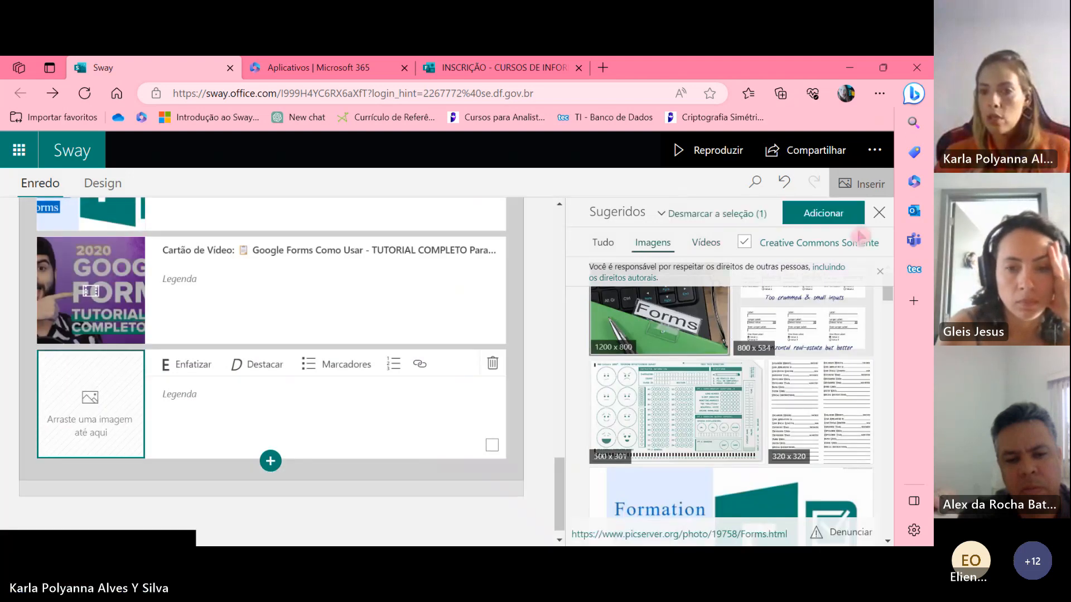
click(824, 214)
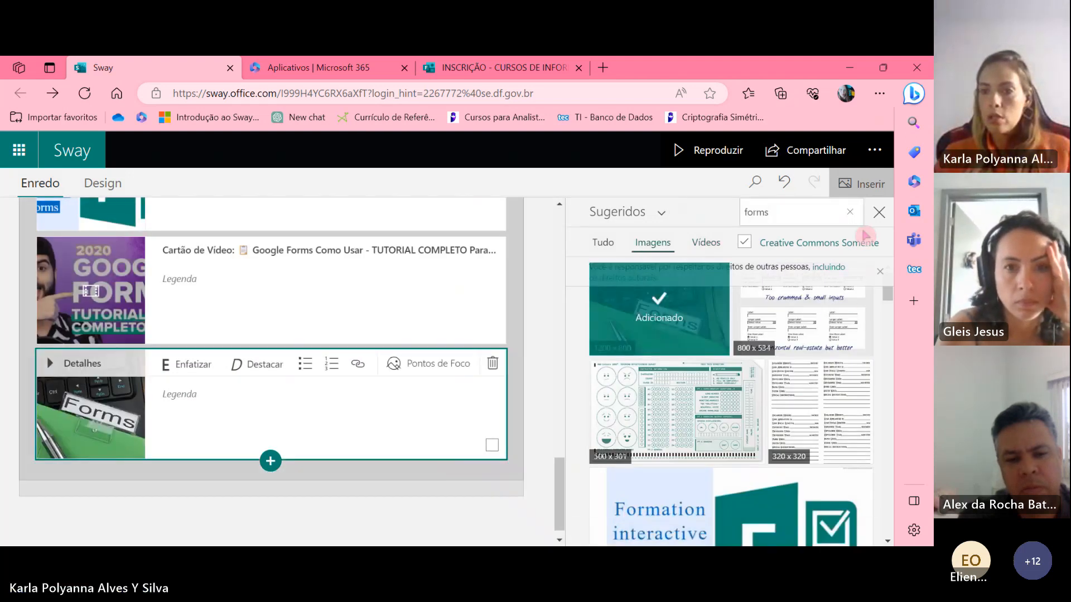
click(878, 213)
scroll(758, 433, up, 3)
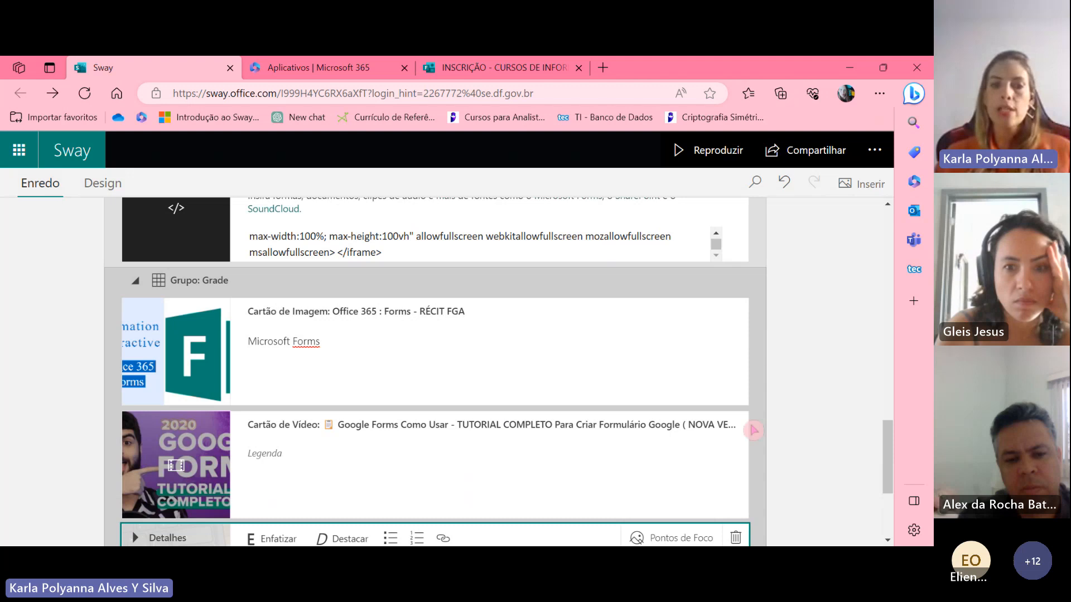
Preview the Sway and advance through its pages to the grid of Forms images and video at the end
scroll(750, 431, down, 2)
scroll(688, 342, up, 2)
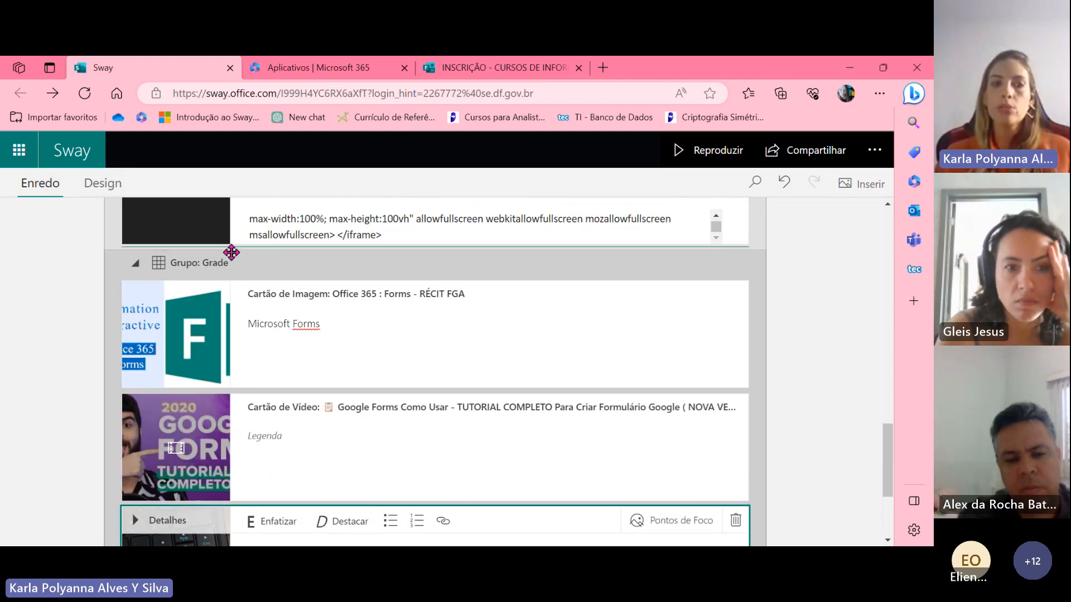
scroll(394, 442, down, 3)
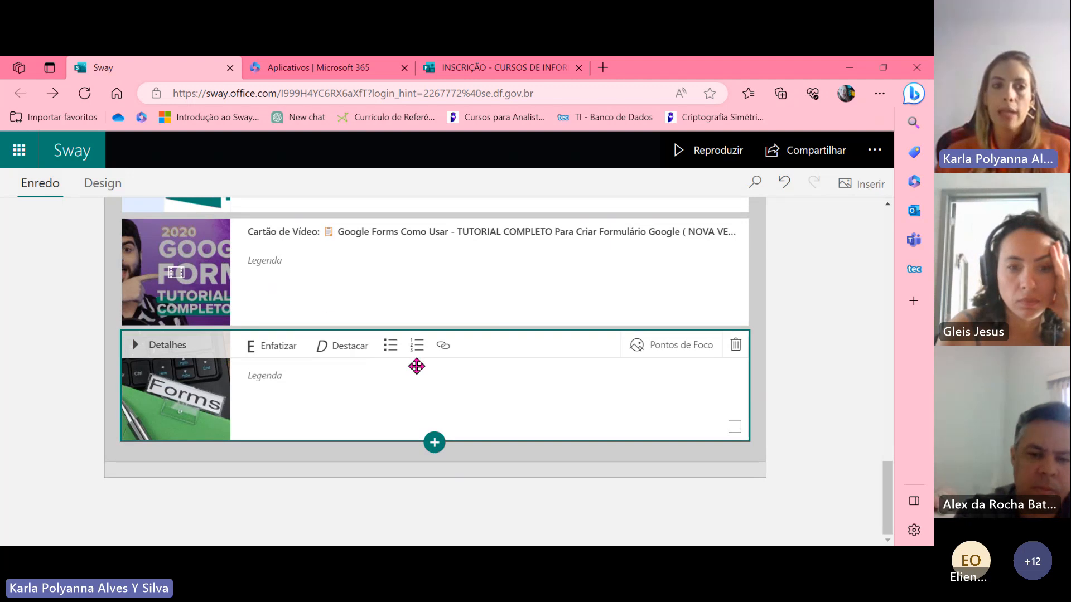
click(685, 149)
click(867, 518)
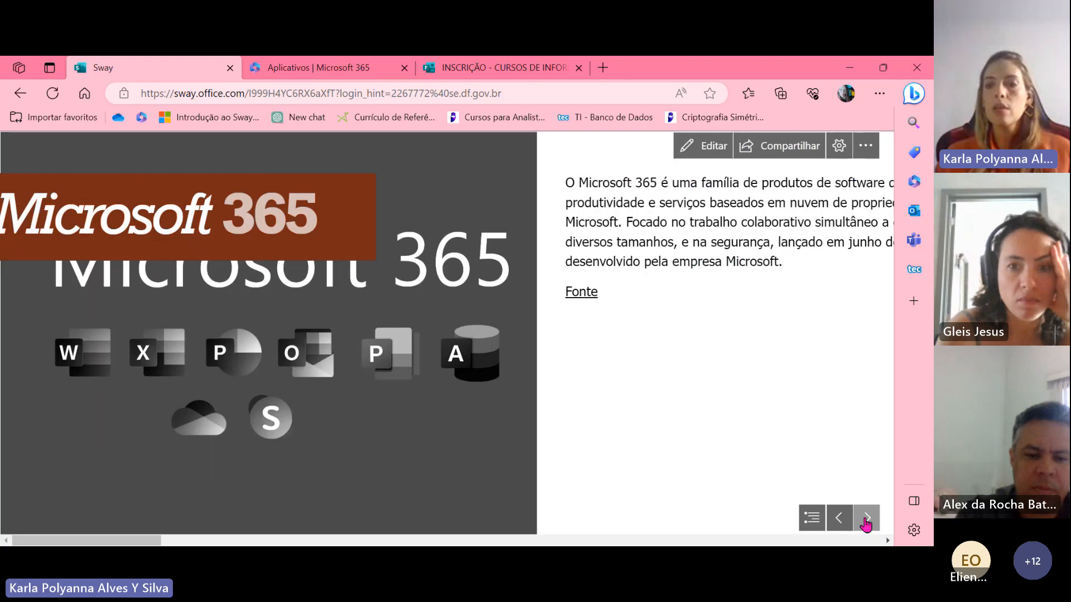
click(868, 518)
click(867, 518)
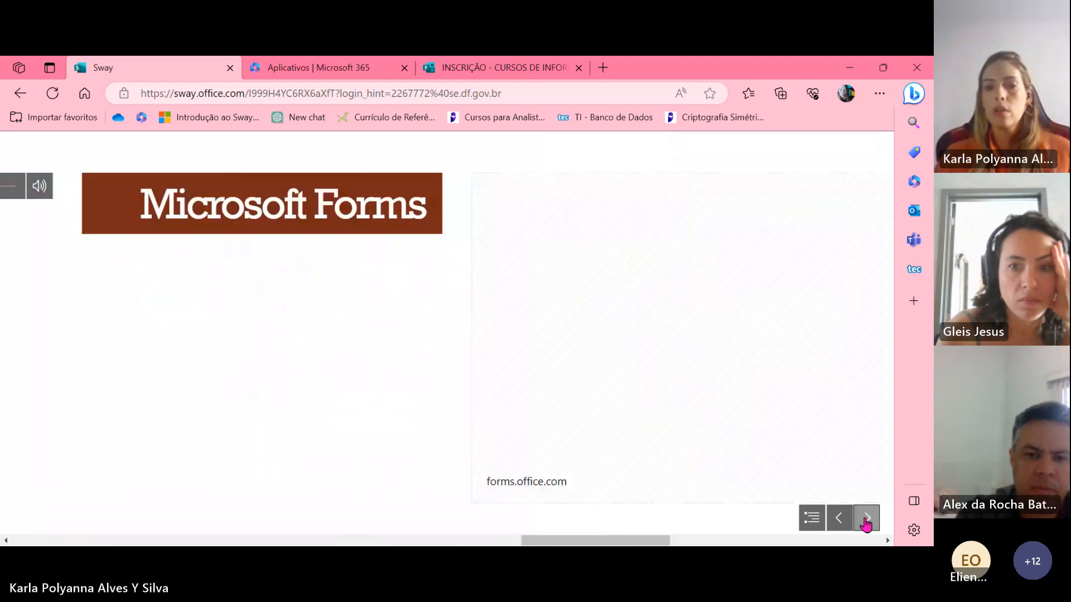
click(867, 518)
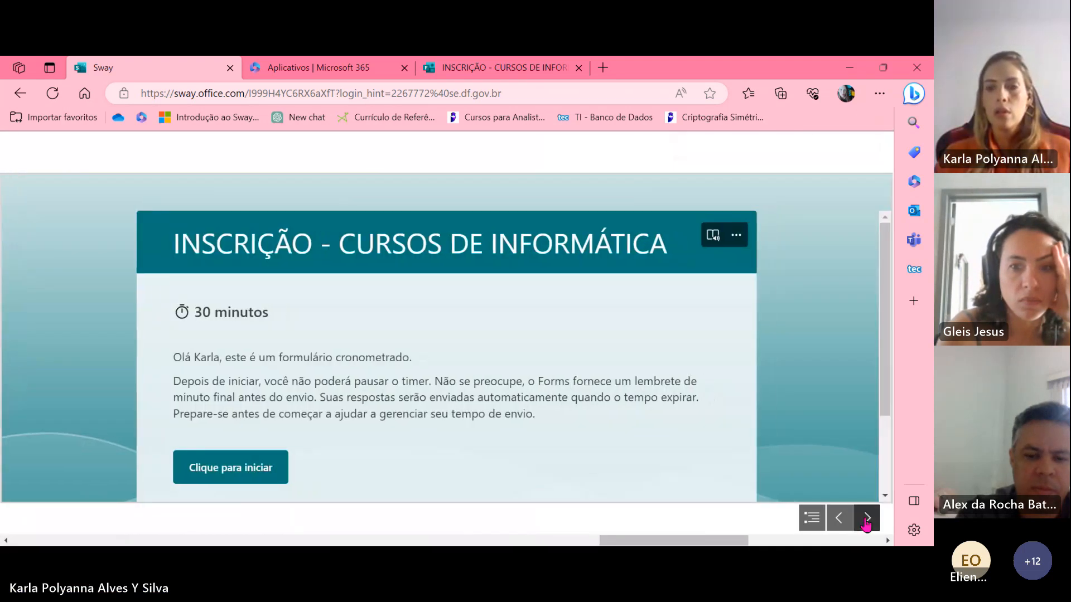
click(867, 518)
drag(763, 533, 819, 534)
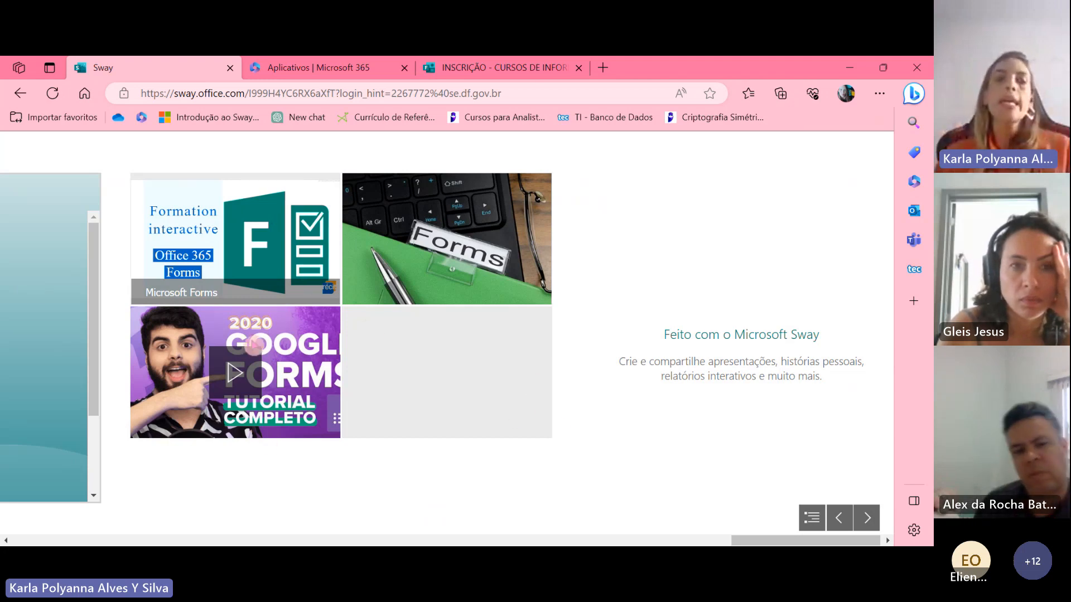
Enlarge the Office 365 Forms image in the grid, browse to the keyboard photo, and close the enlarged view
click(246, 228)
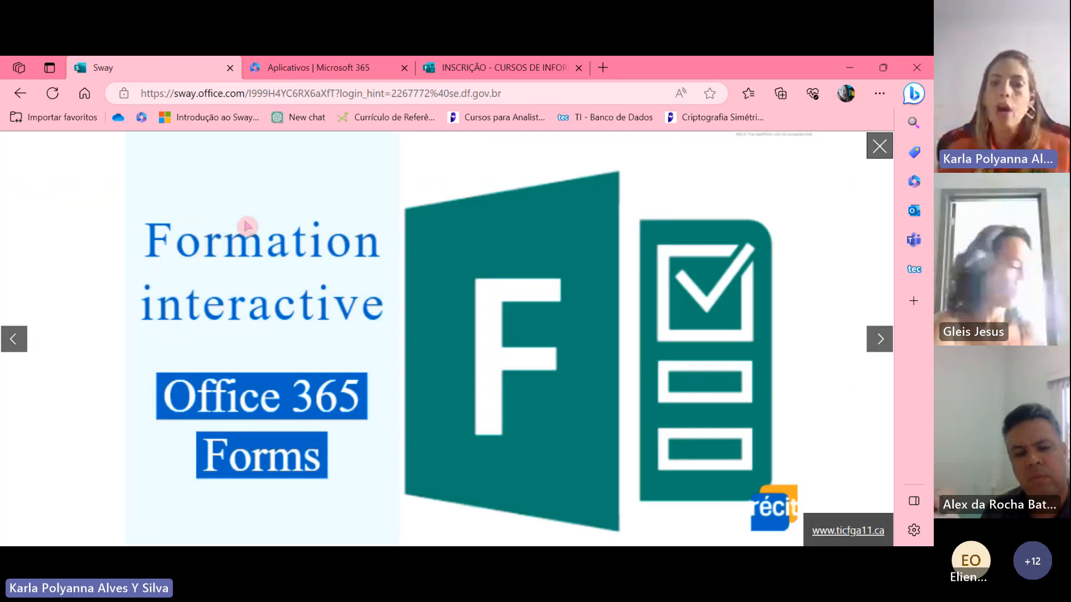
click(874, 347)
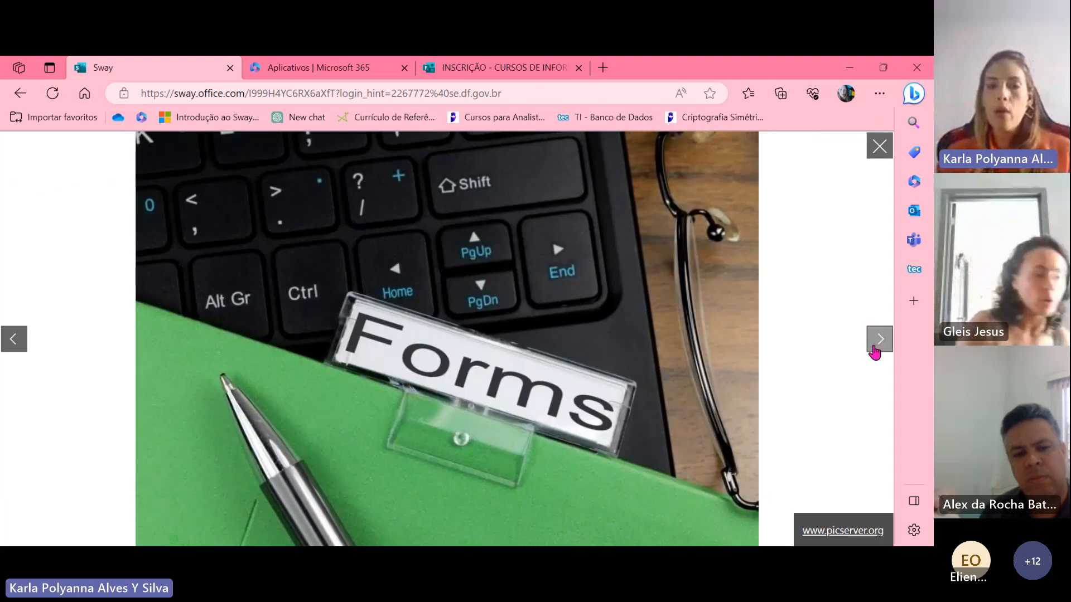
click(875, 347)
click(874, 347)
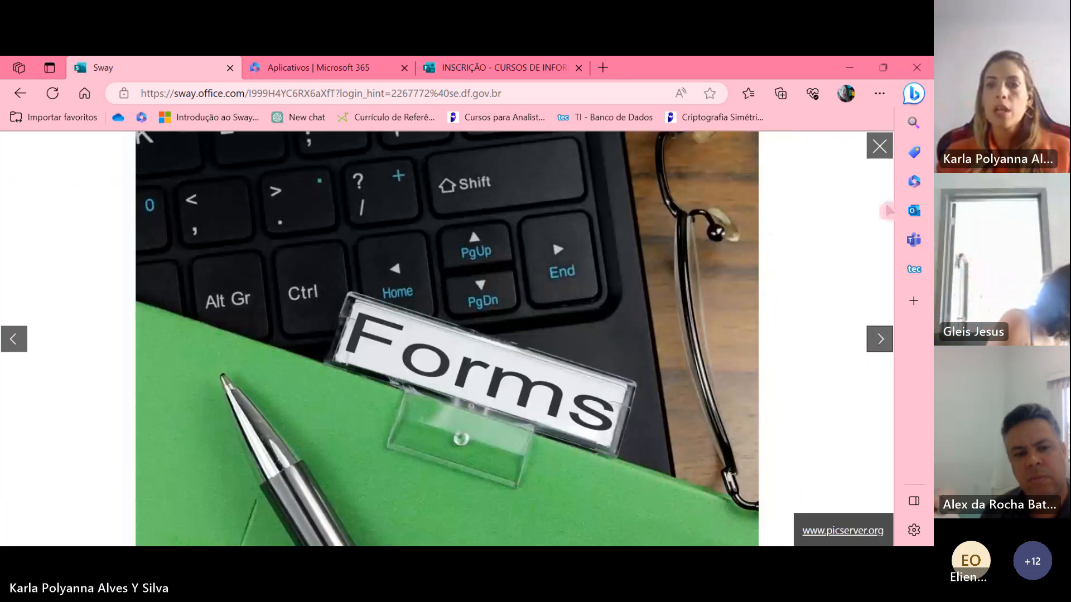
click(880, 146)
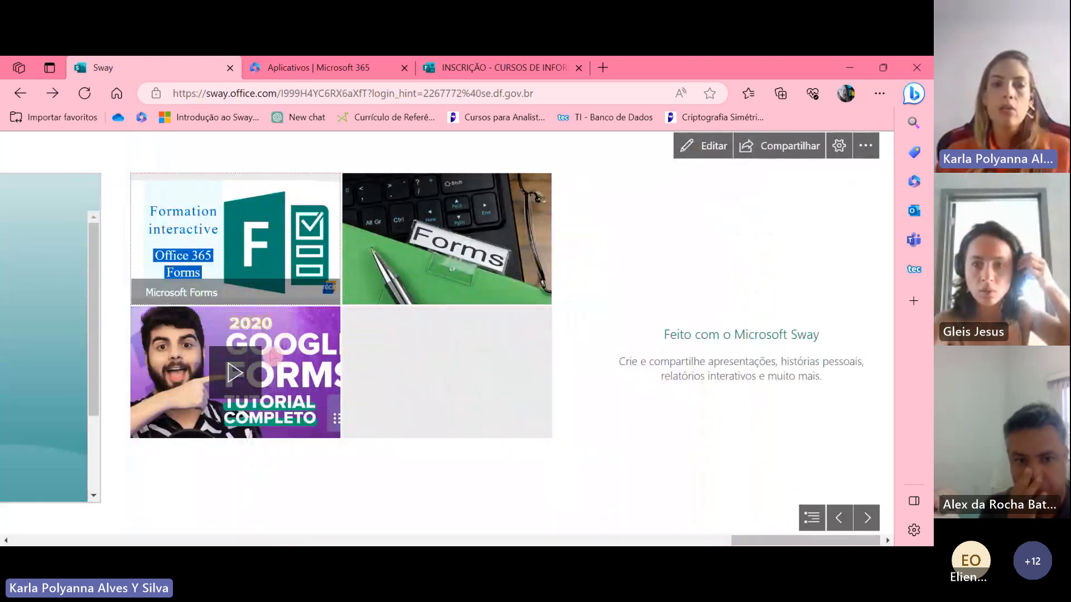
Play and pause the Google Forms tutorial video in the grid, view it in full screen, and exit full screen
click(273, 401)
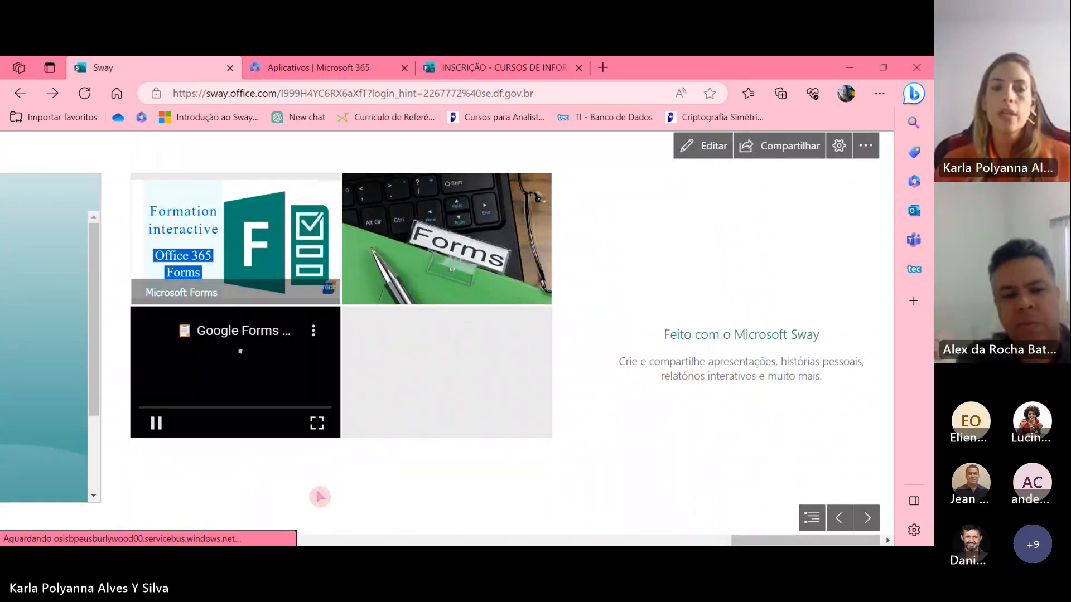
click(162, 431)
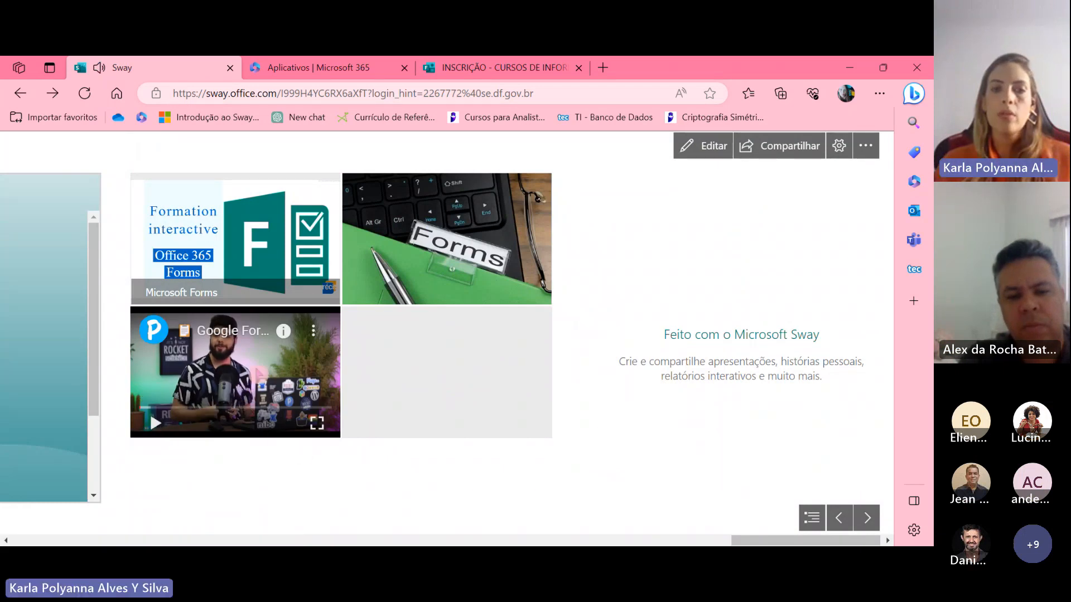
click(317, 423)
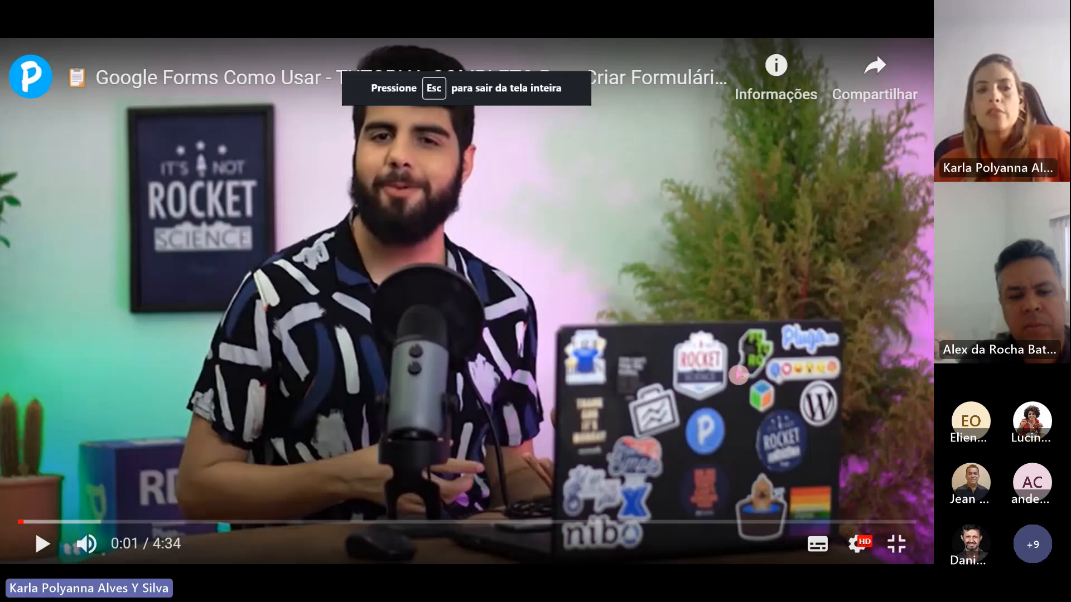
key(Escape)
Move back to the end of the previewed Sway and return to editing its storyline
click(867, 518)
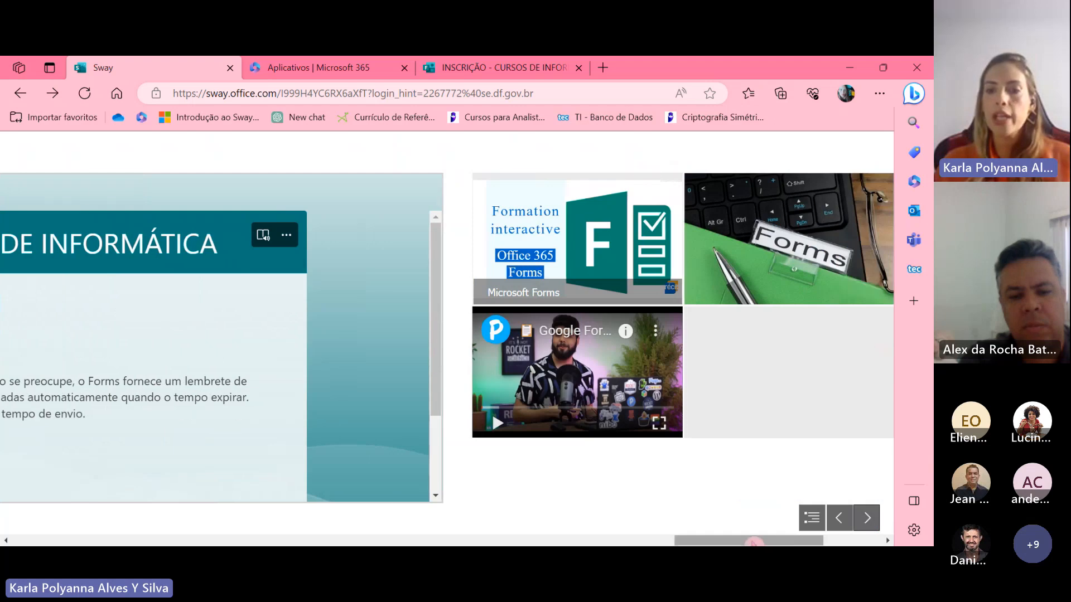
drag(753, 541, 846, 539)
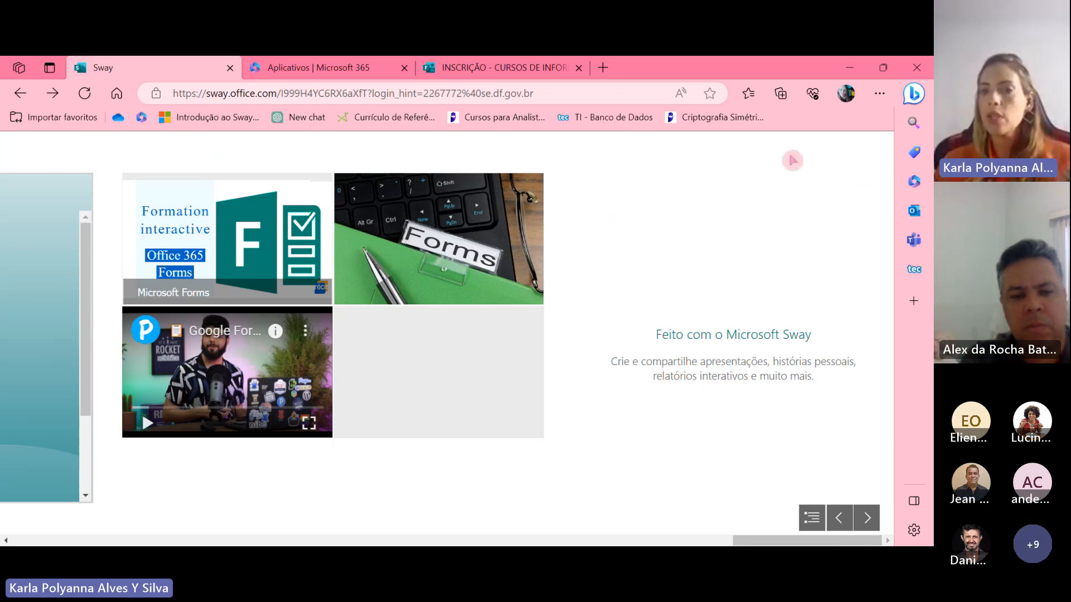
click(707, 143)
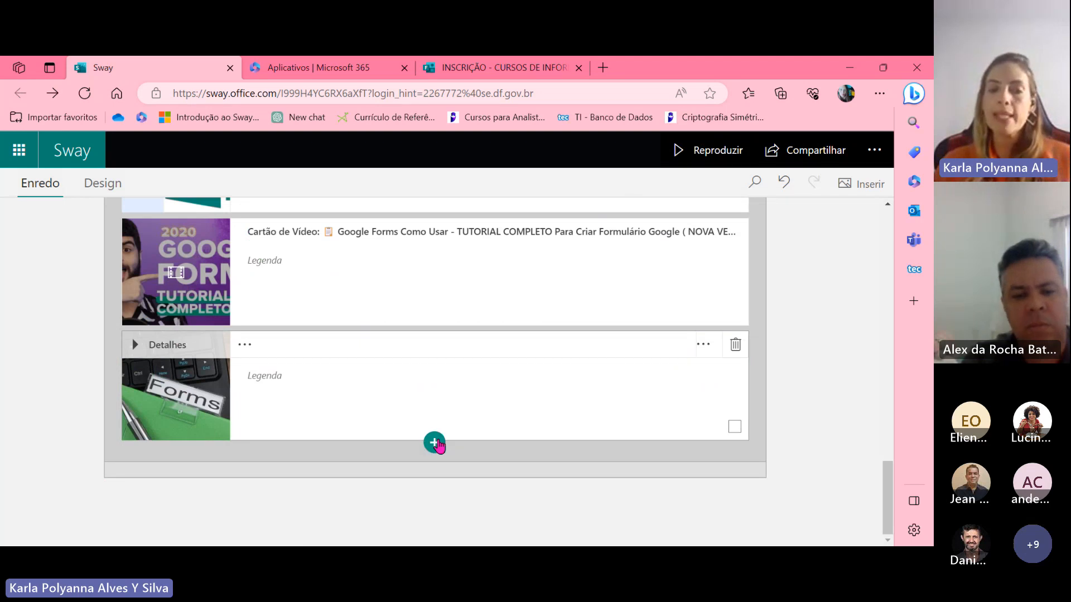
Add another image card to the grid group below the green Forms keyboard photo
scroll(437, 444, up, 4)
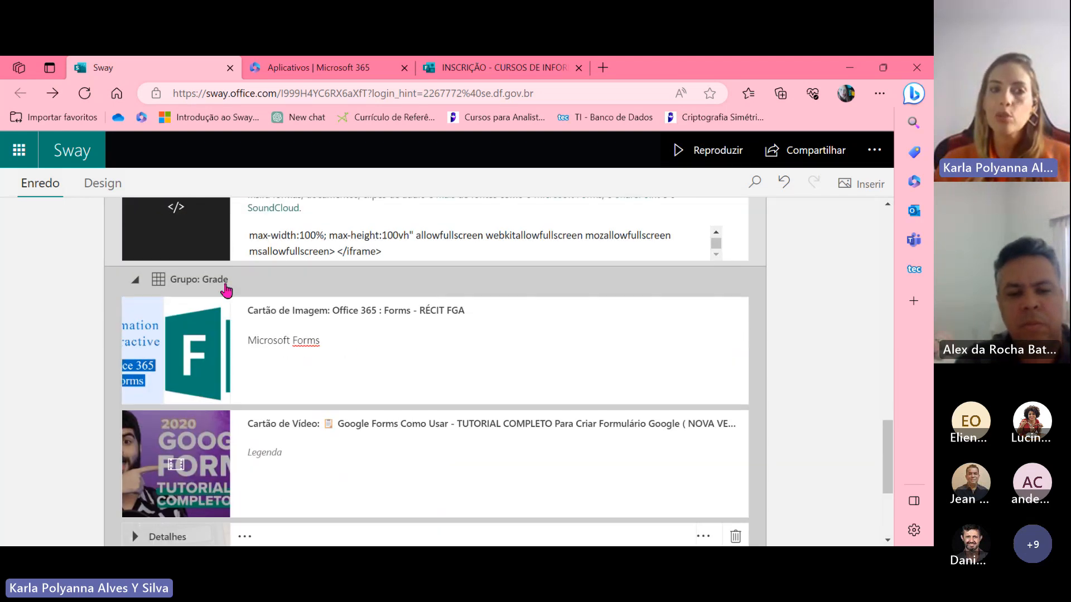
scroll(468, 401, down, 1)
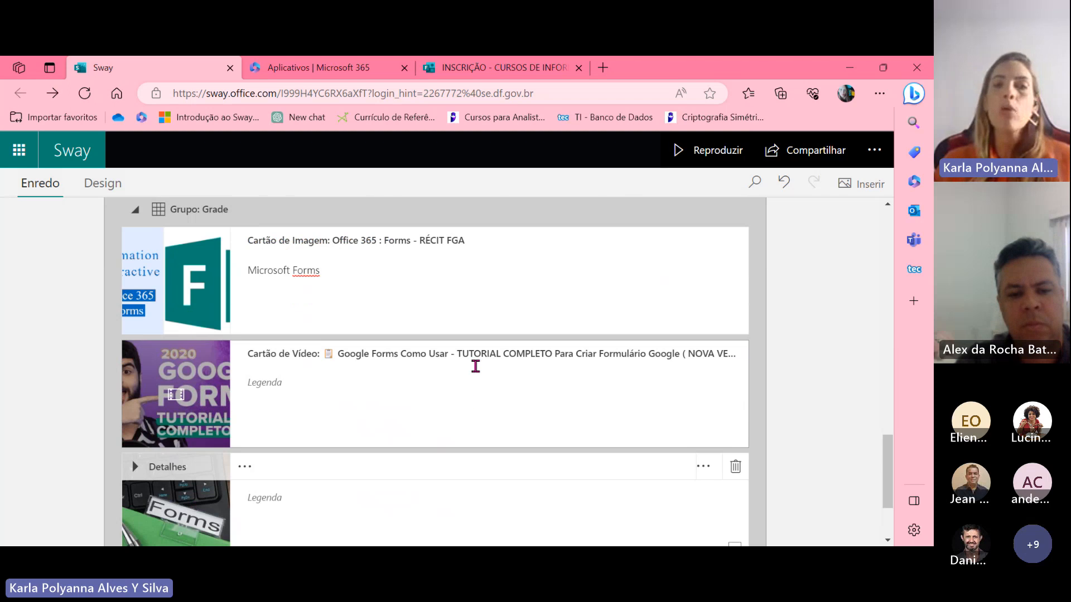
scroll(407, 353, down, 2)
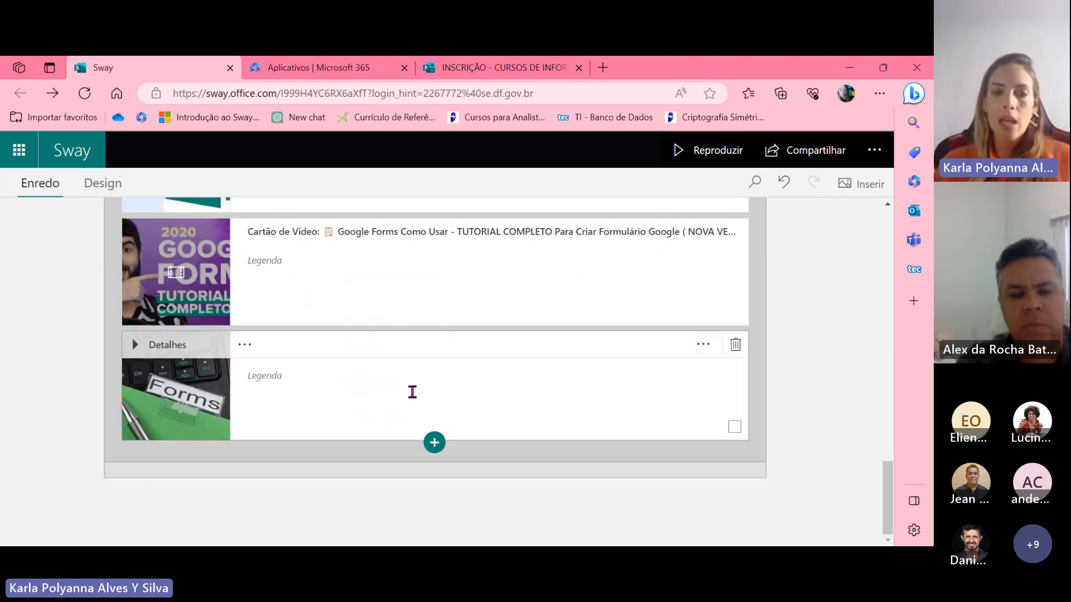
click(434, 443)
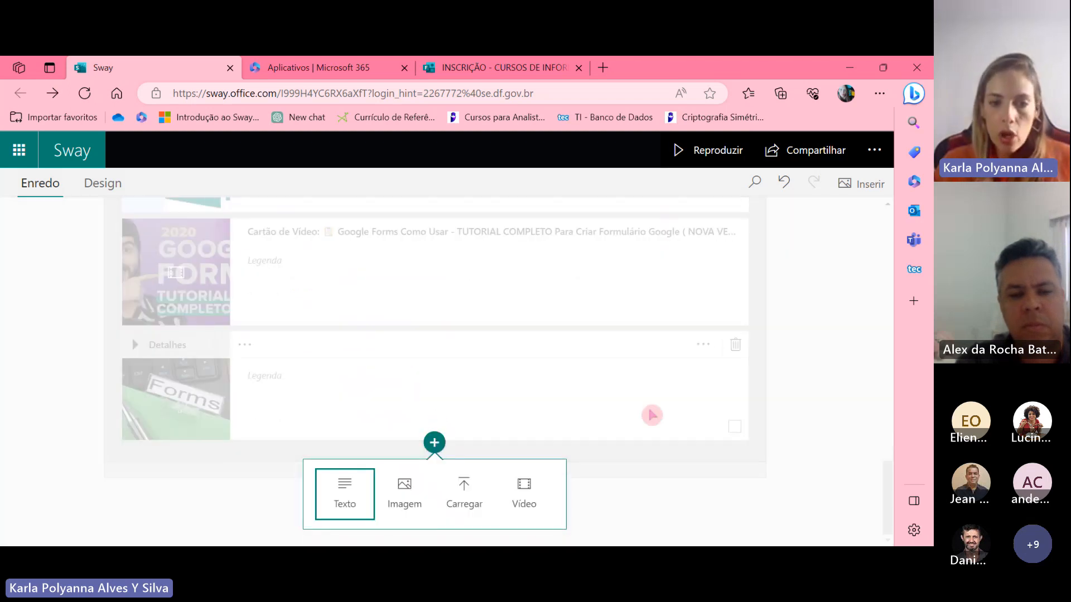
click(413, 493)
Turn off the Creative Commons filter, fill the new card with the suggested green evaluation form with smiley faces, and close the suggestions
scroll(847, 434, down, 5)
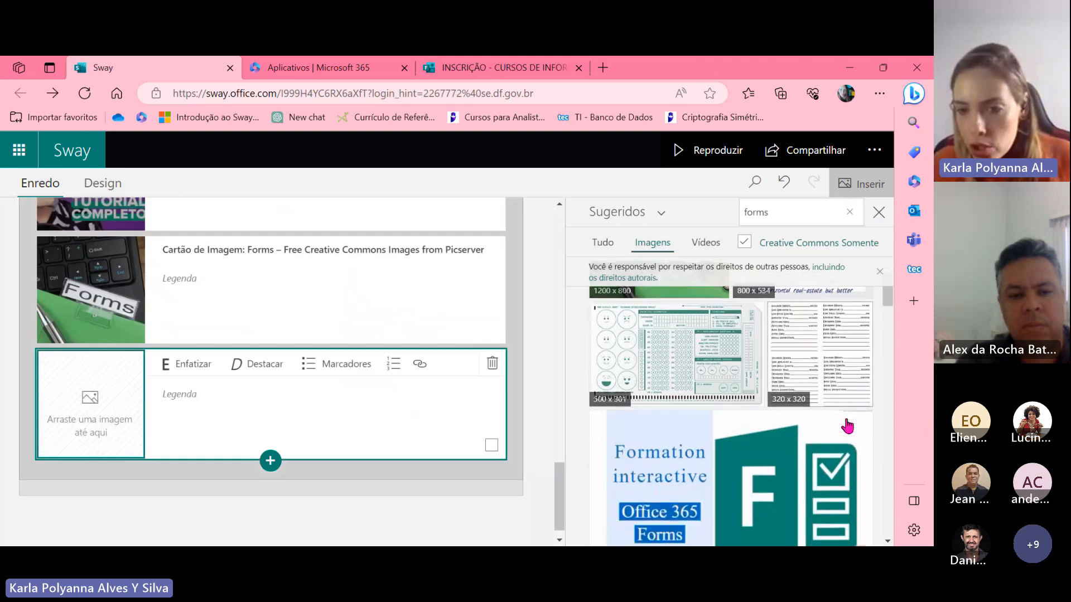
drag(885, 316, 877, 290)
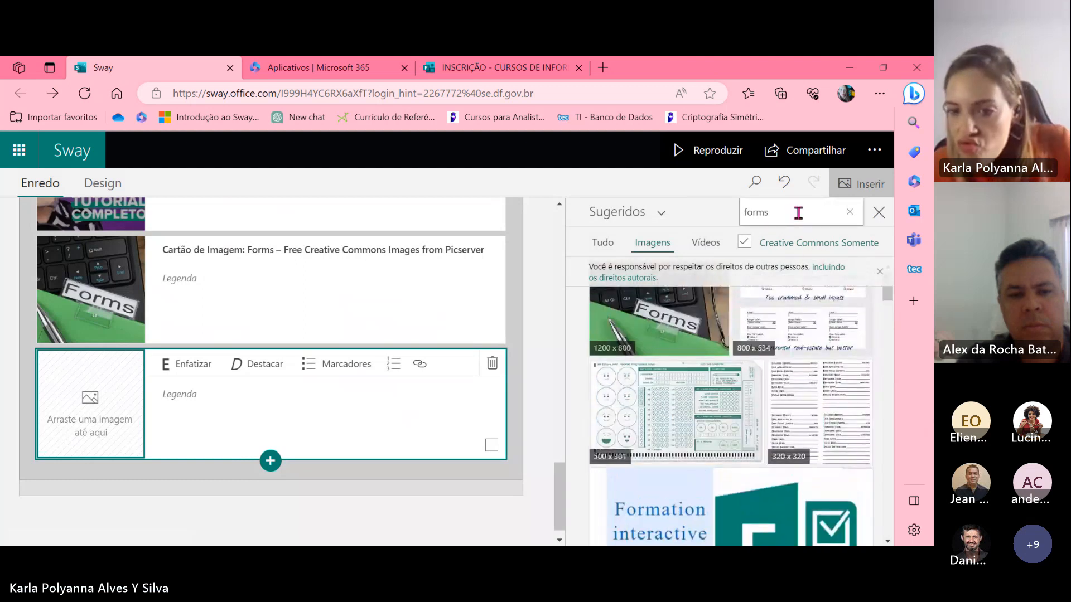
click(677, 404)
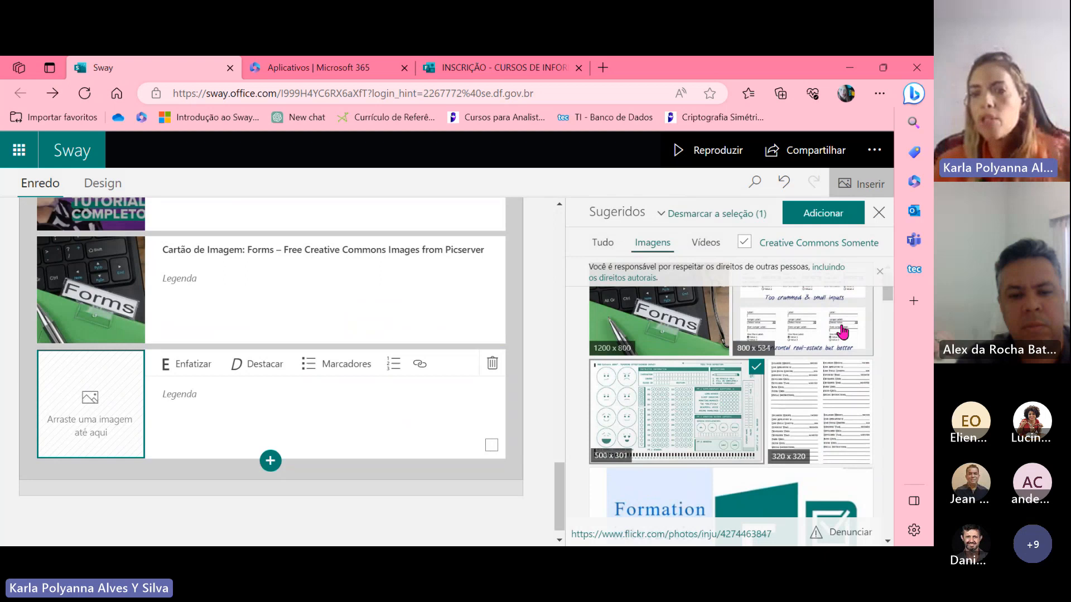
click(745, 243)
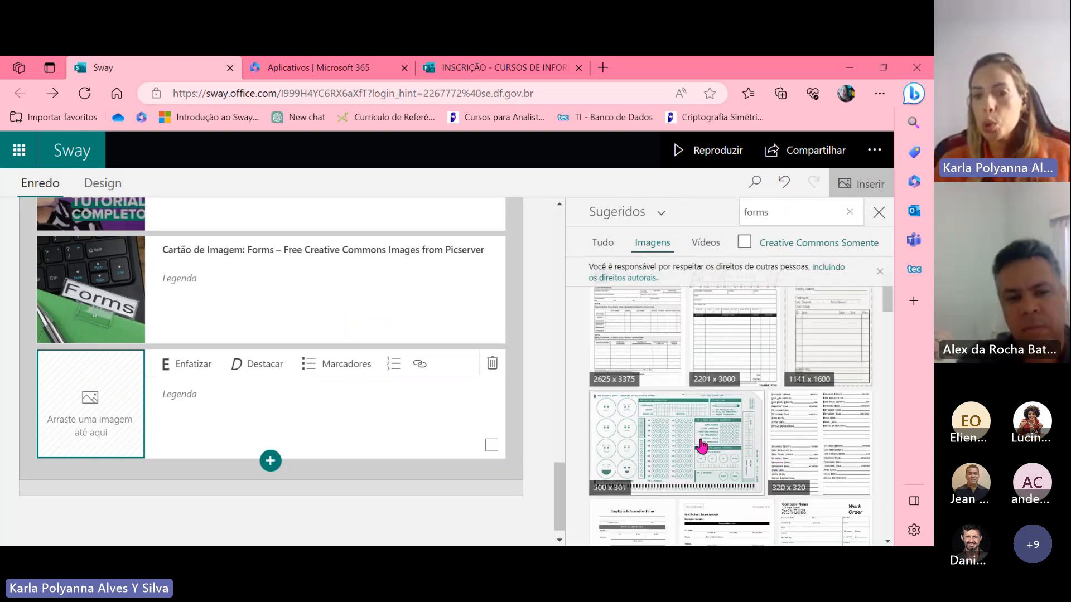
scroll(742, 364, down, 2)
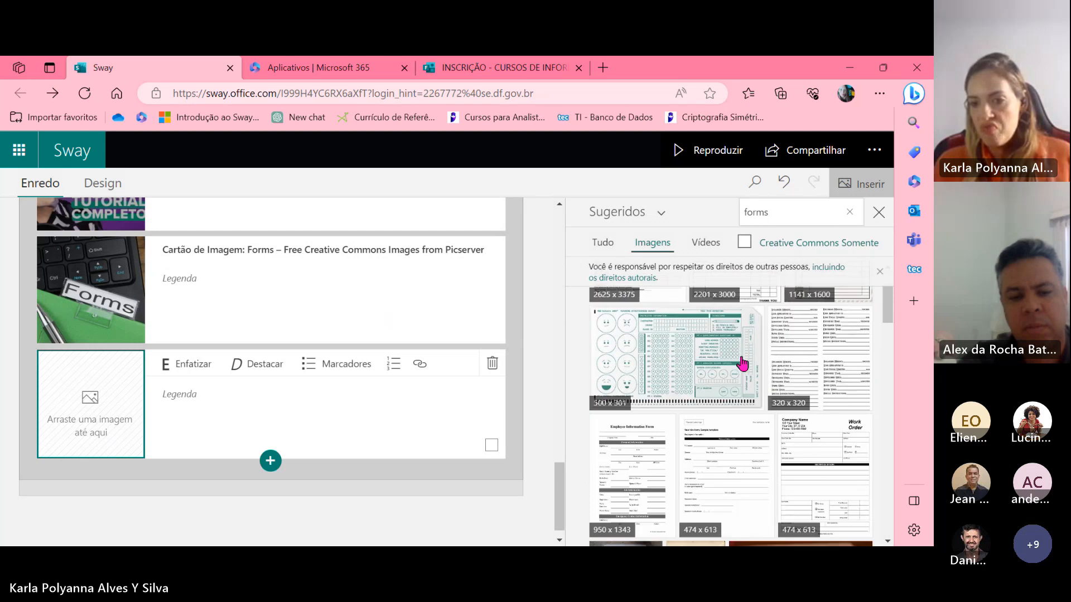
click(743, 363)
click(823, 213)
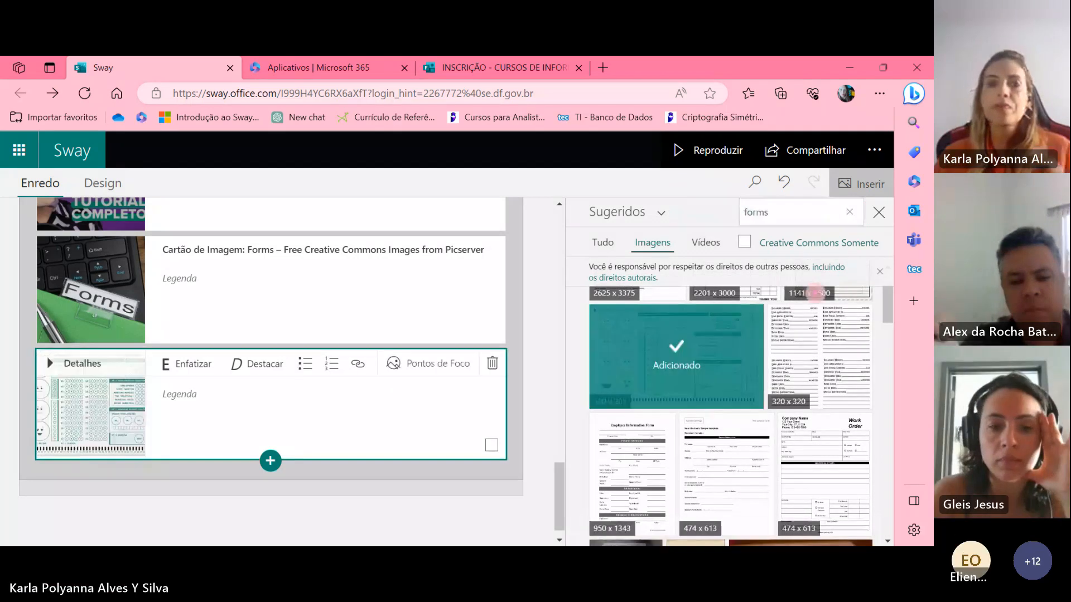
click(879, 213)
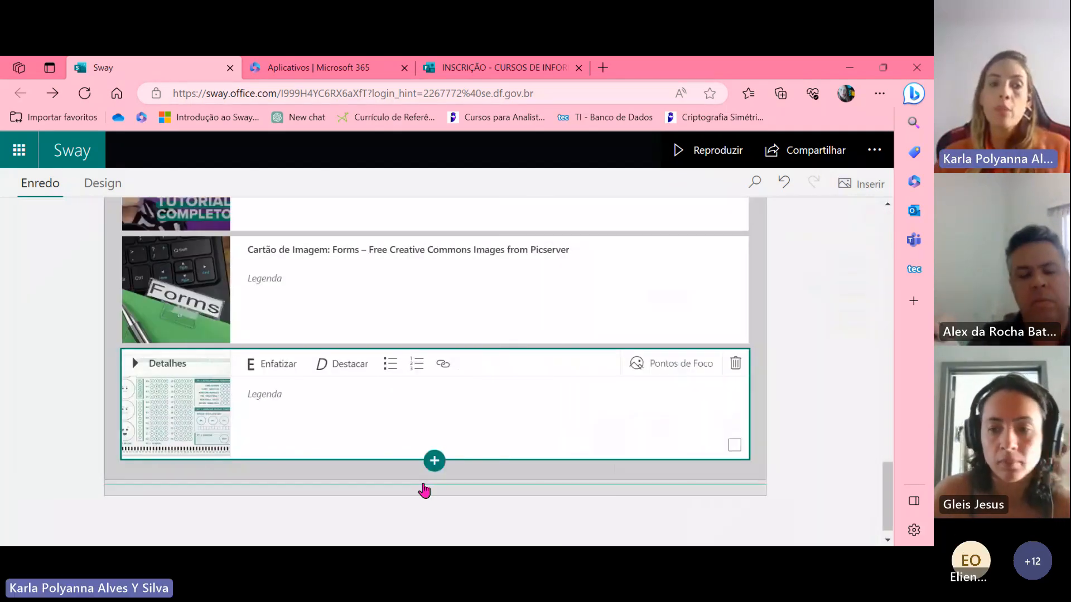
Add a Comparison group (Comparação) below the grid group, at the end of the storyline
scroll(426, 490, up, 3)
scroll(427, 489, down, 3)
scroll(455, 440, down, 1)
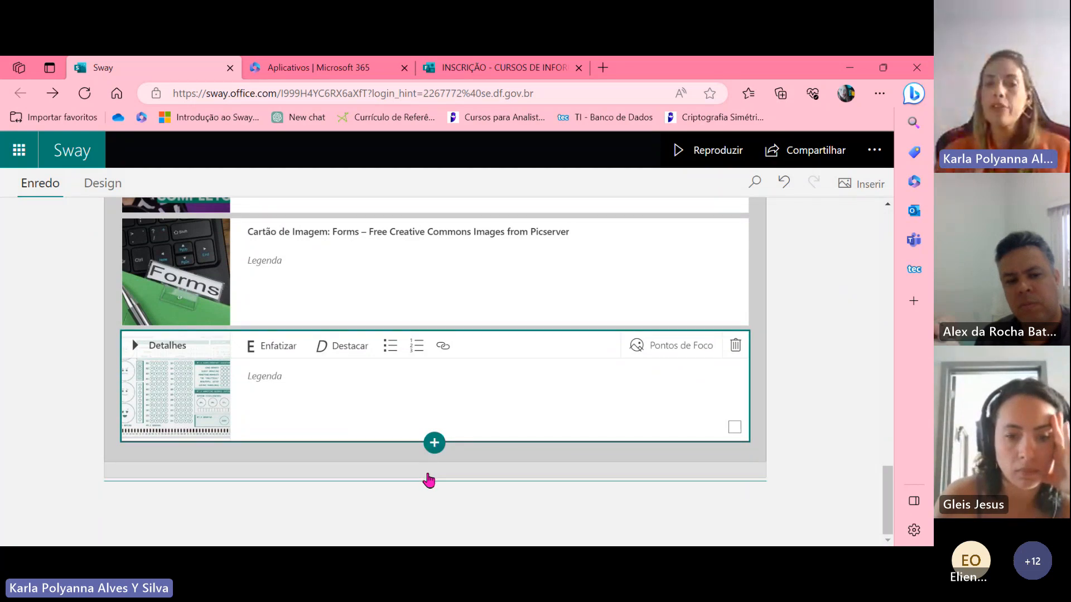
click(428, 481)
scroll(505, 486, down, 1)
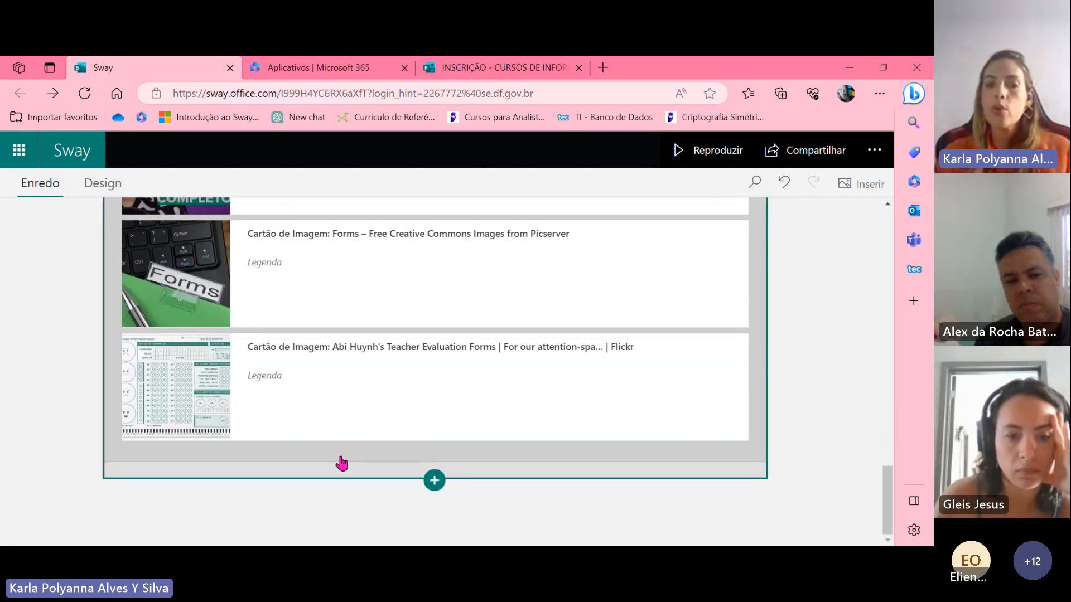
scroll(306, 452, up, 1)
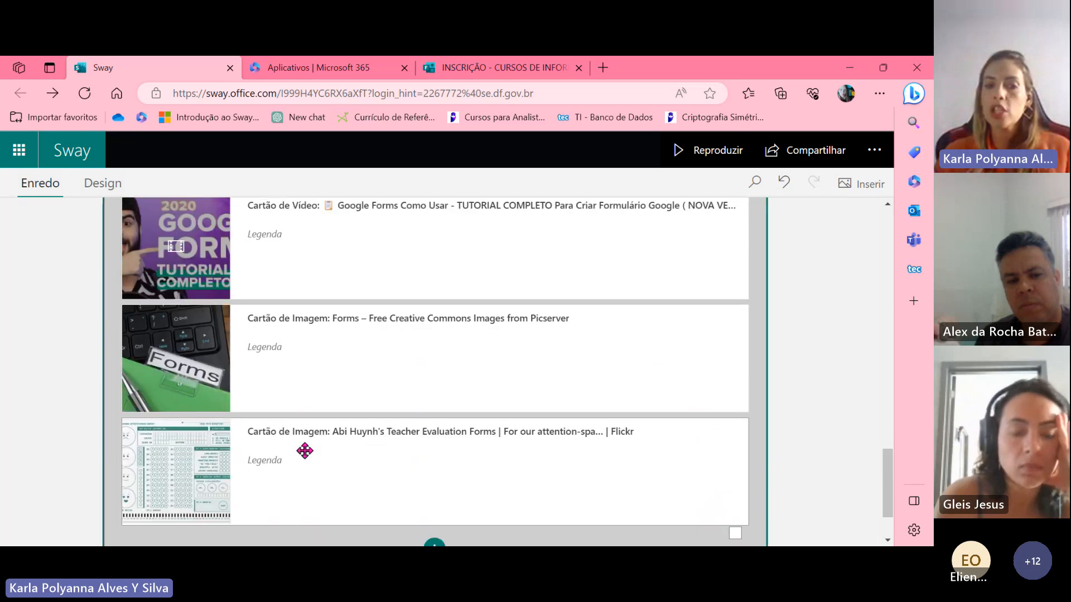
scroll(373, 404, down, 1)
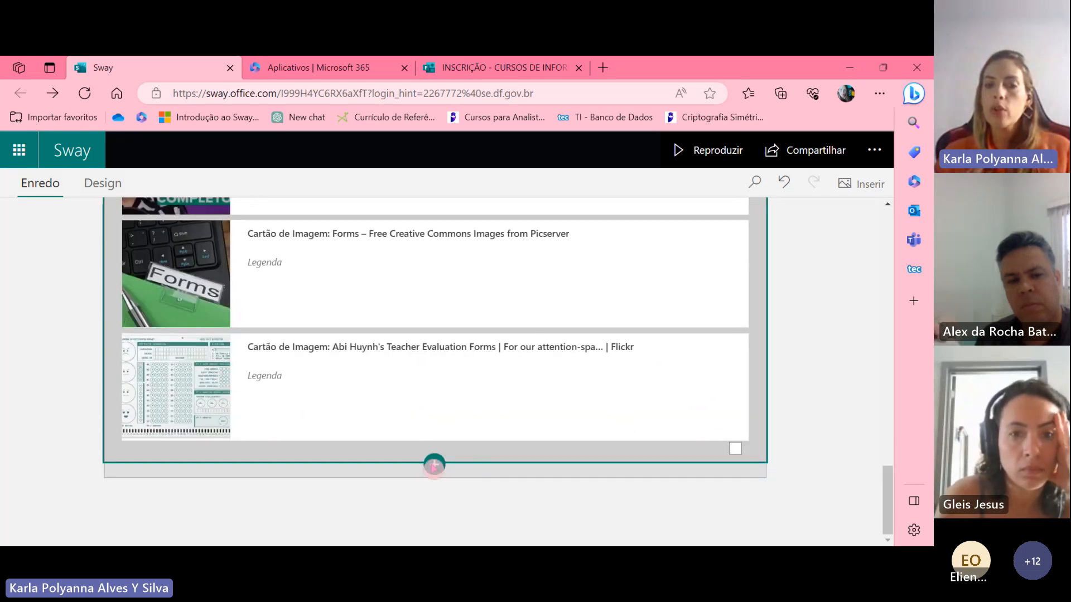
click(327, 478)
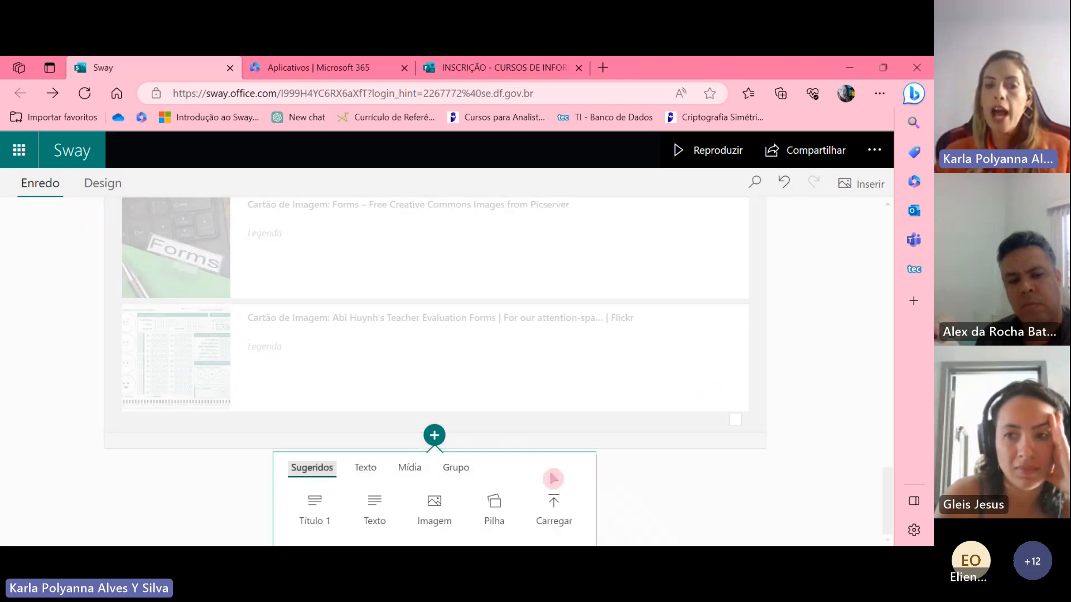
click(465, 470)
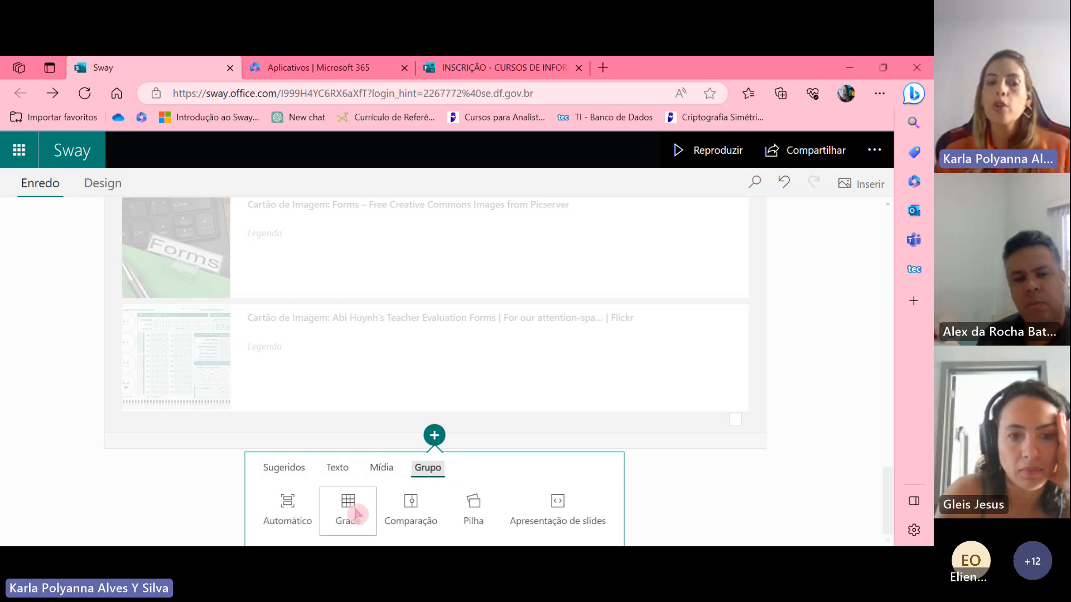
click(414, 517)
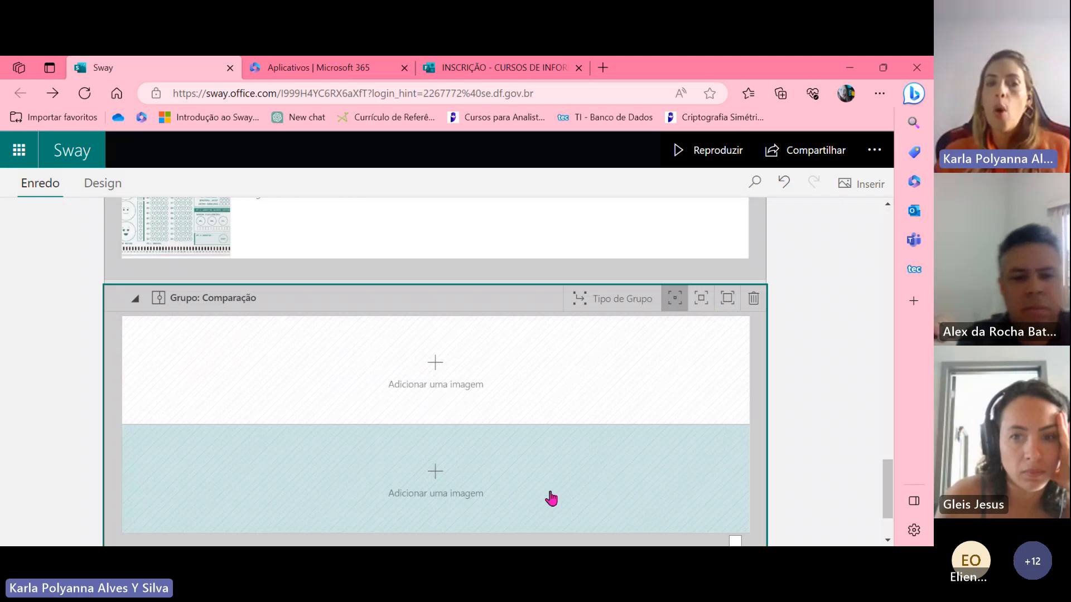
scroll(587, 414, down, 1)
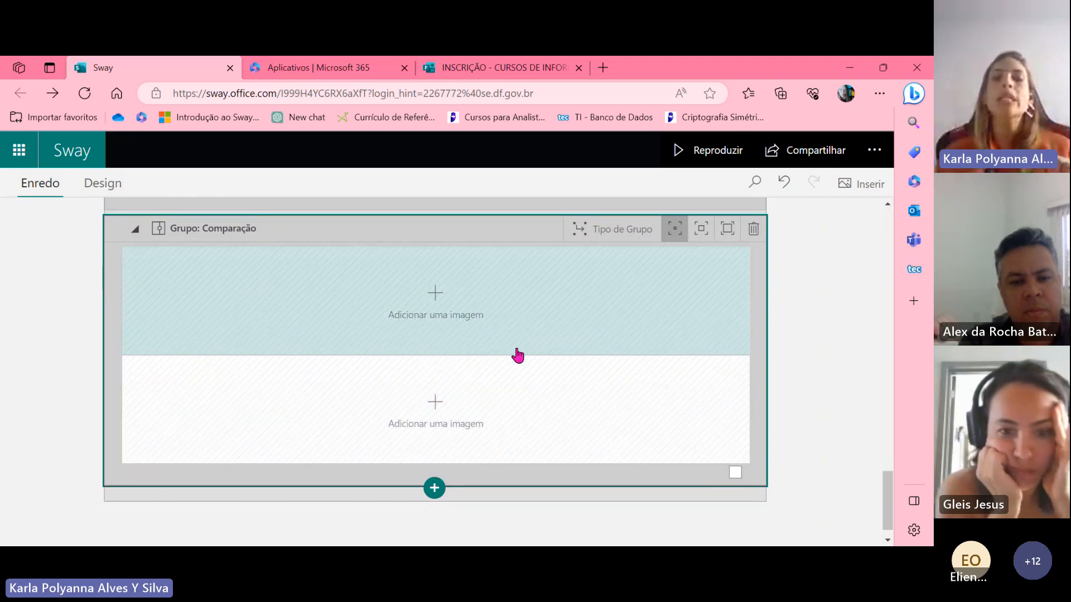
Insert a section heading card between the grid group and the comparison group
click(425, 298)
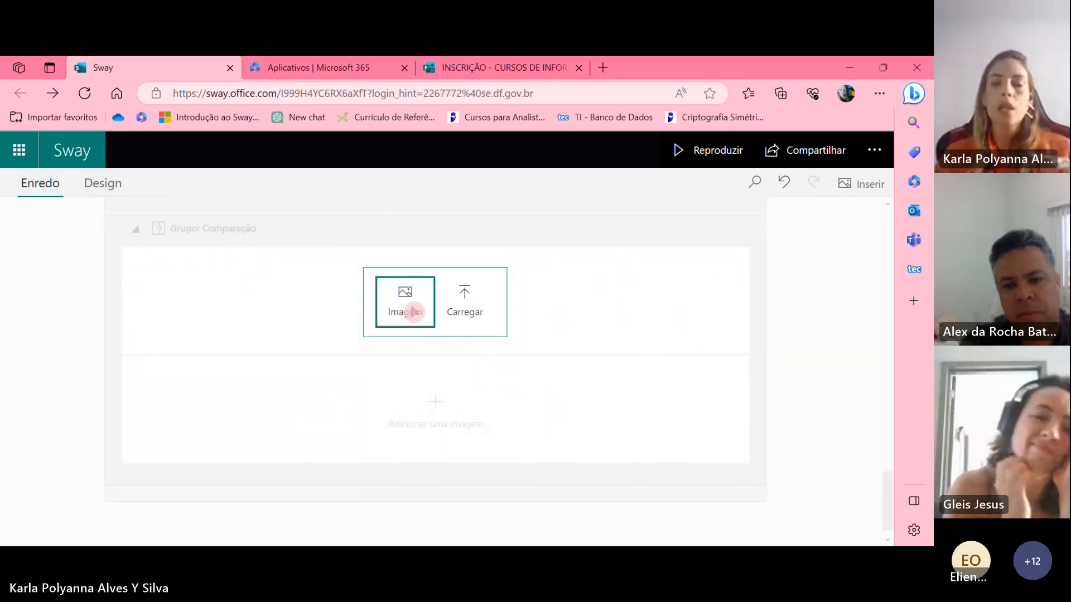
click(800, 376)
scroll(709, 470, up, 2)
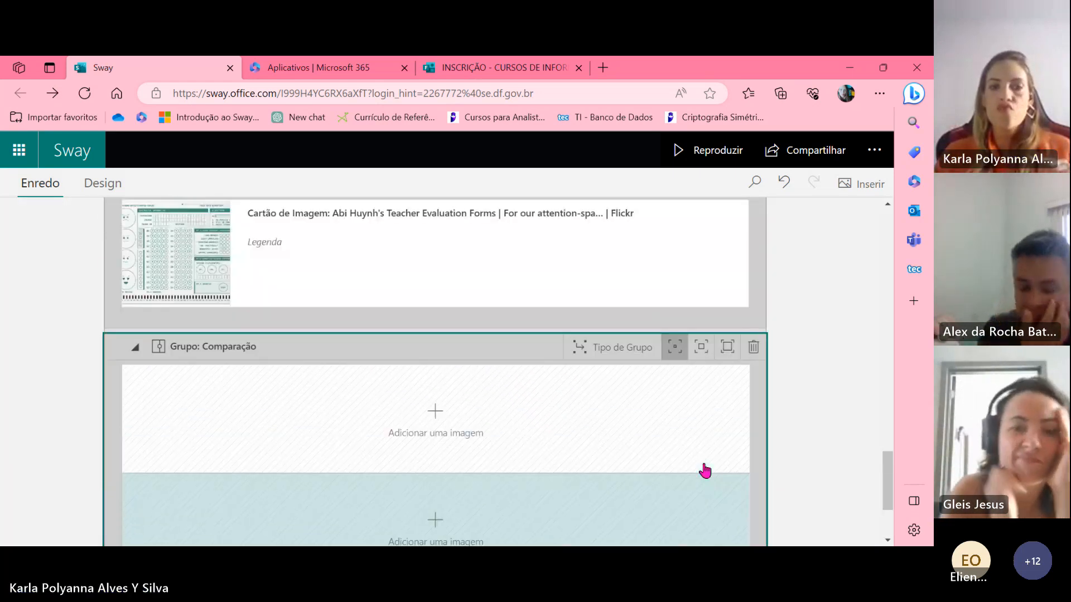
scroll(512, 326, up, 3)
scroll(546, 376, down, 2)
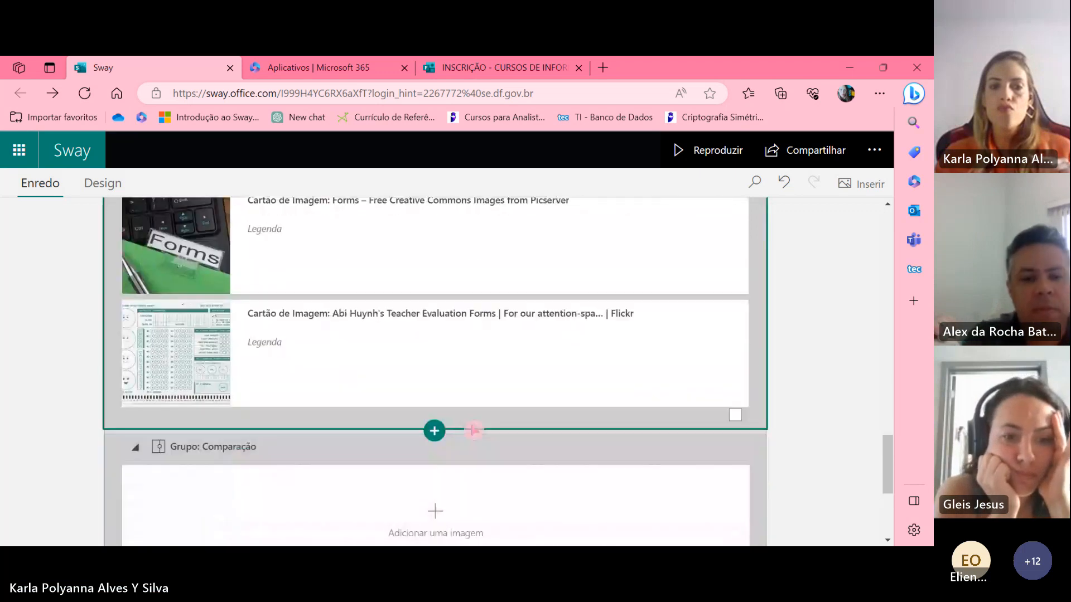
click(434, 428)
click(313, 468)
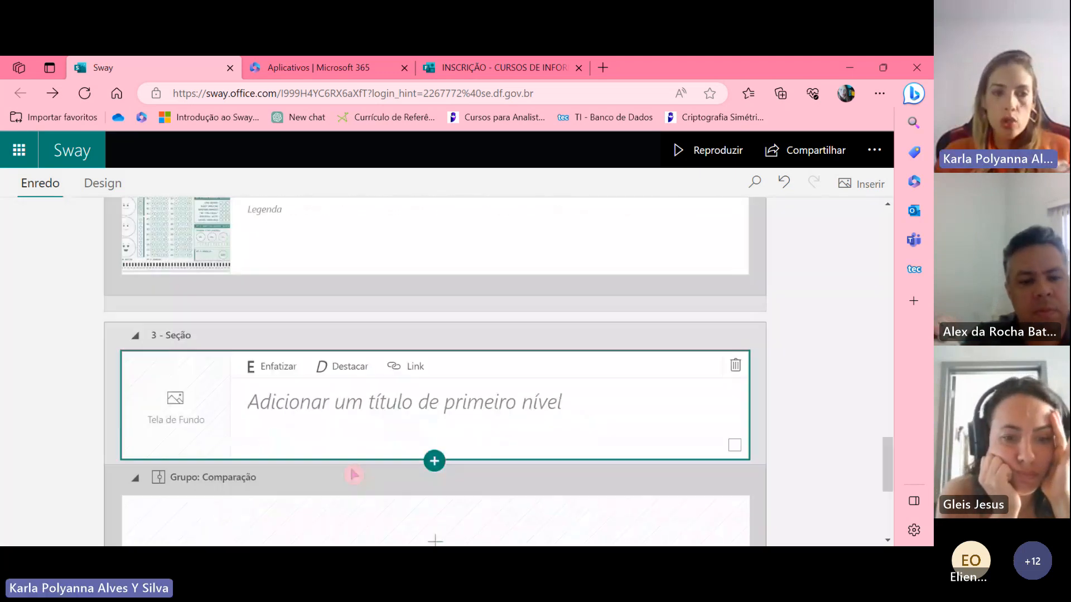
Title the new section heading card "Excel"
scroll(620, 383, down, 3)
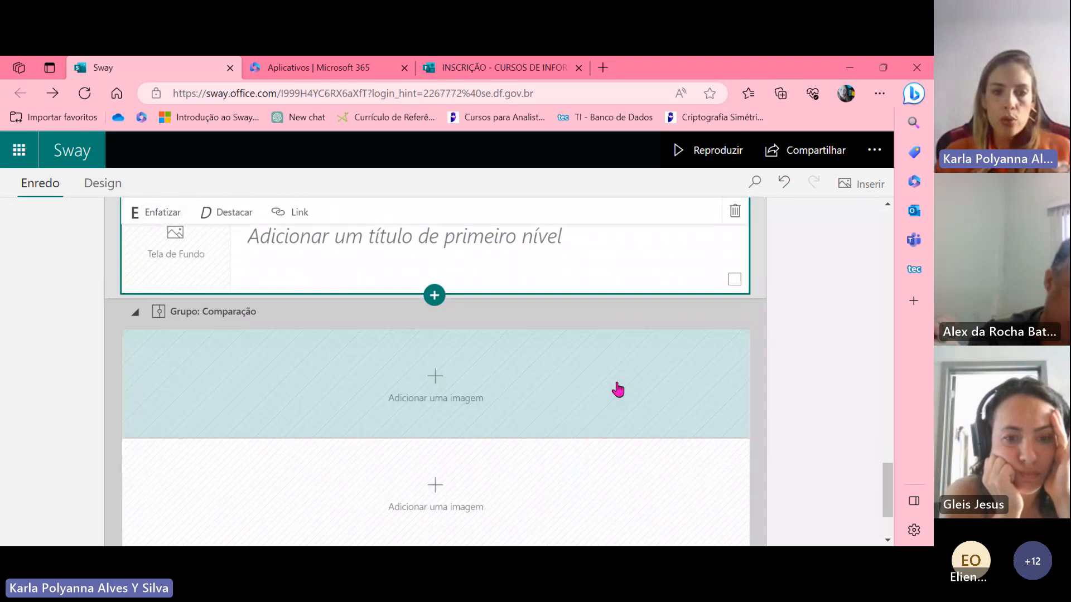
scroll(438, 338, up, 2)
click(306, 334)
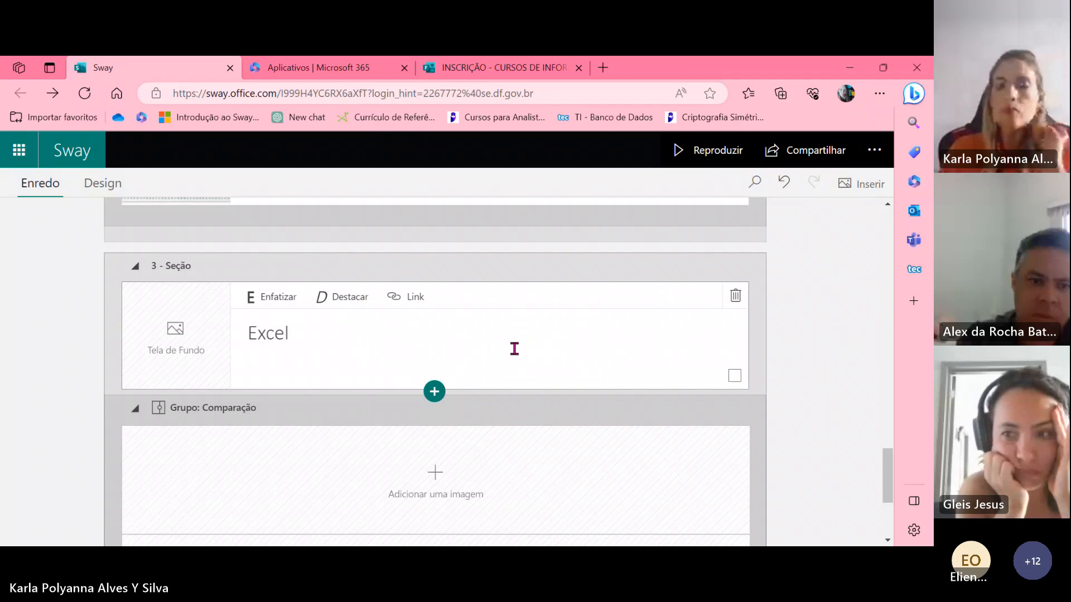
Add an image card to the first slot of the comparison group
scroll(748, 425, down, 2)
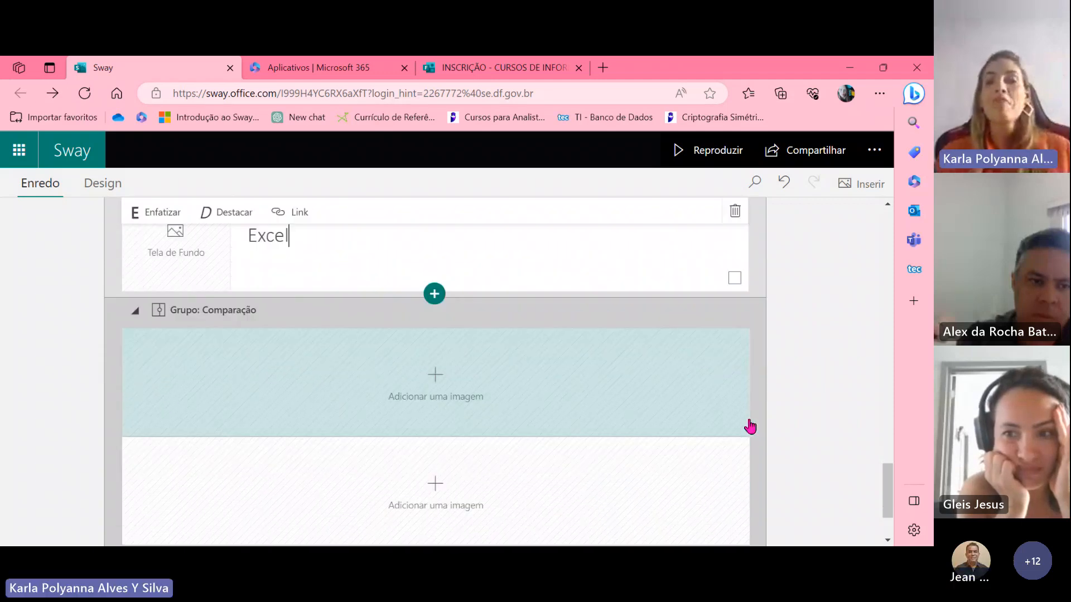
scroll(777, 396, down, 2)
click(450, 311)
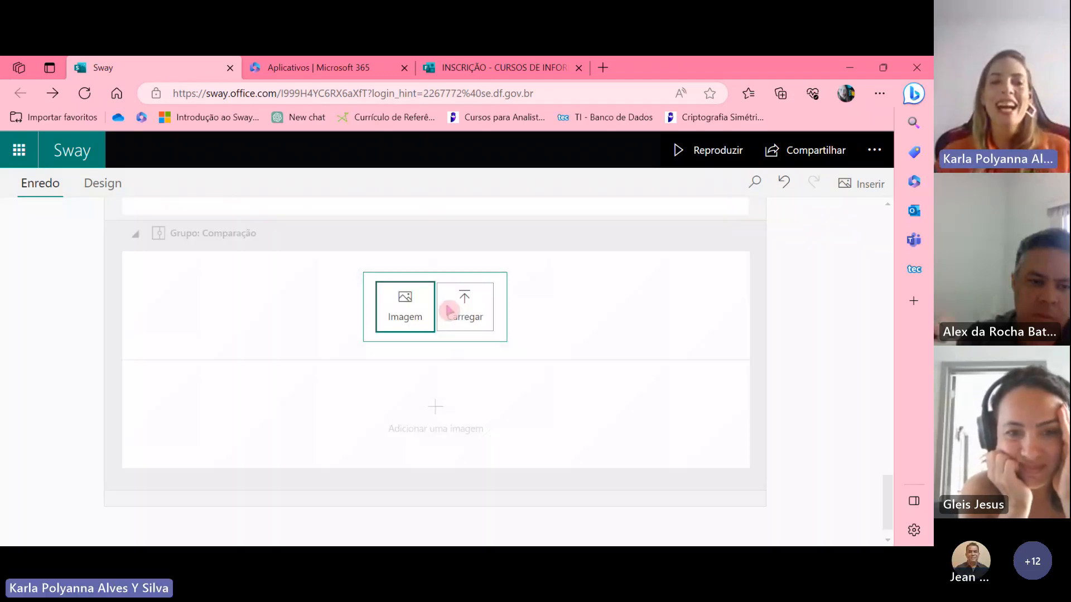
click(395, 319)
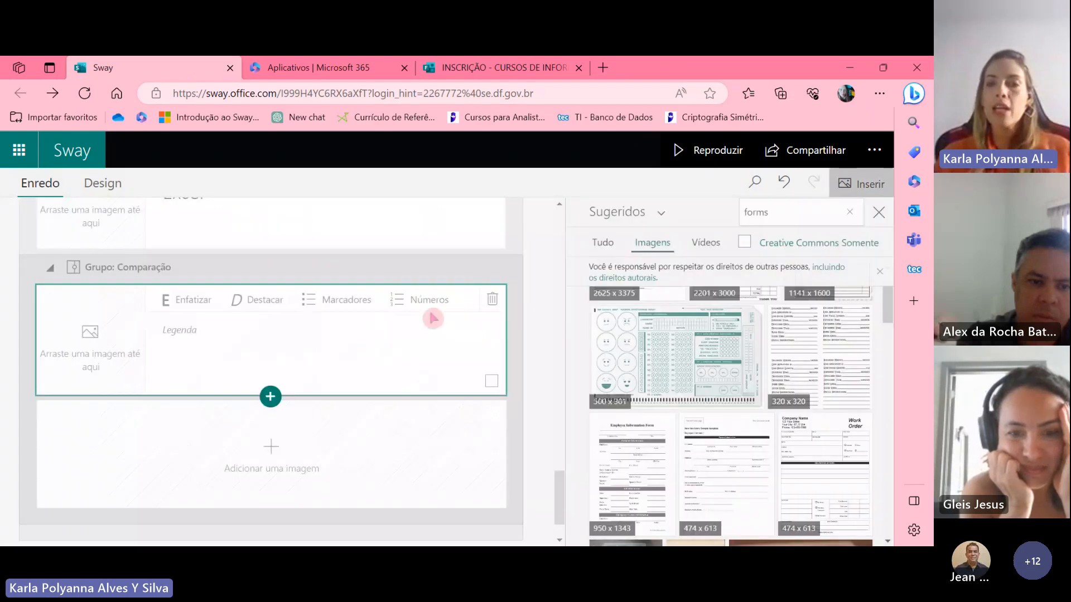
Search the suggested images for "planilhas google" and turn off the Creative Commons filter
click(792, 215)
text(pl)
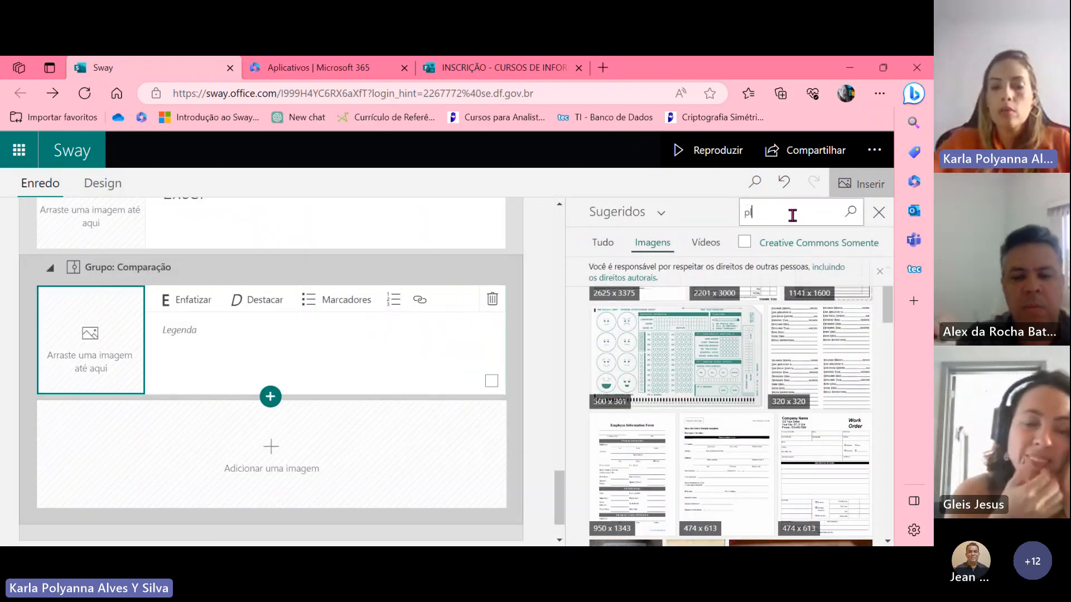
text(anilhas googl)
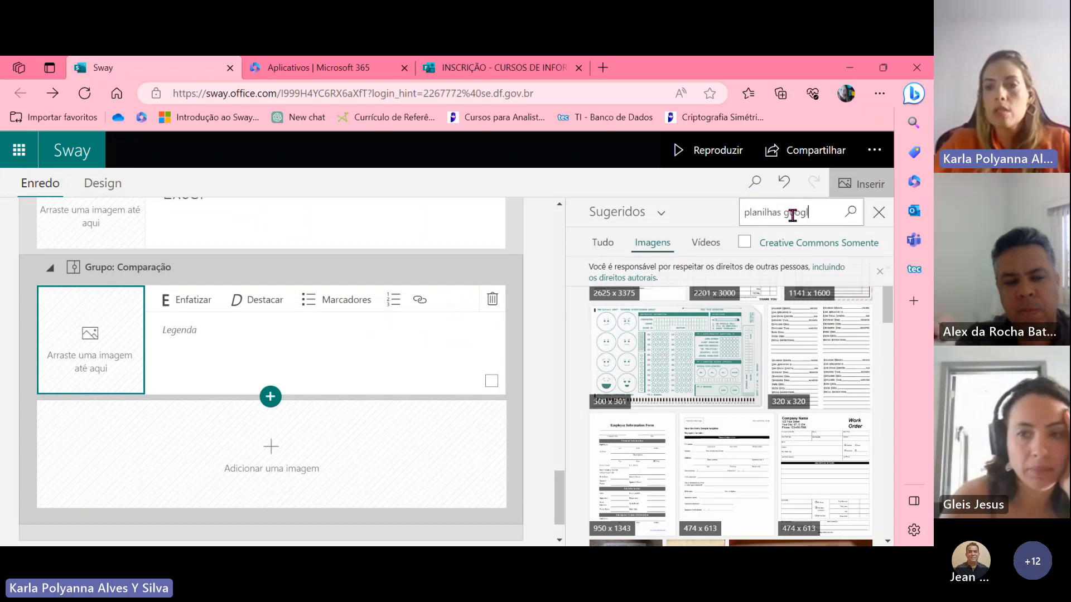
text(e)
key(Return)
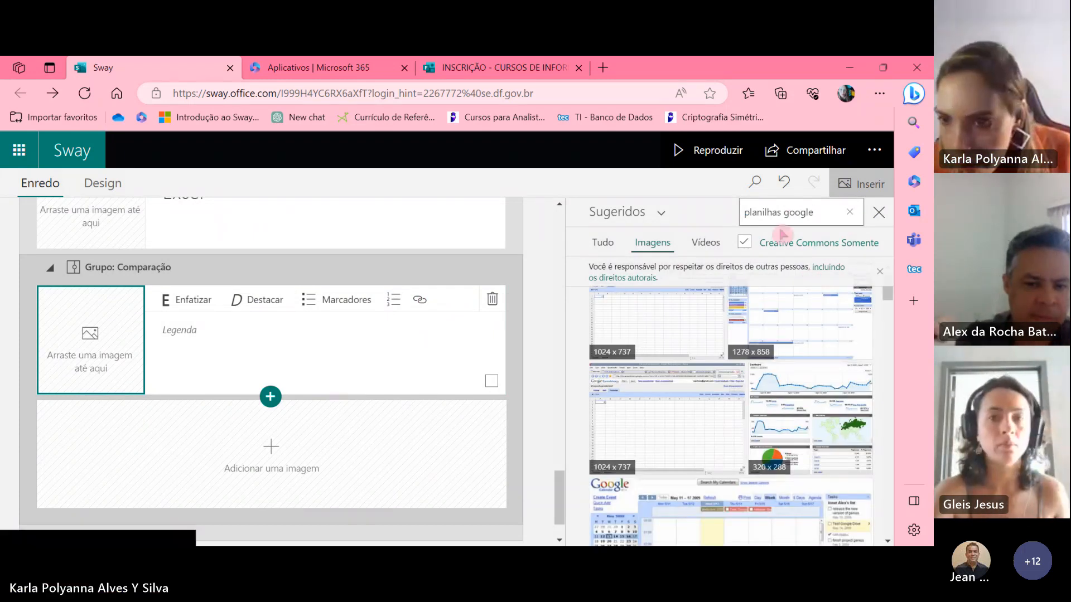
click(746, 242)
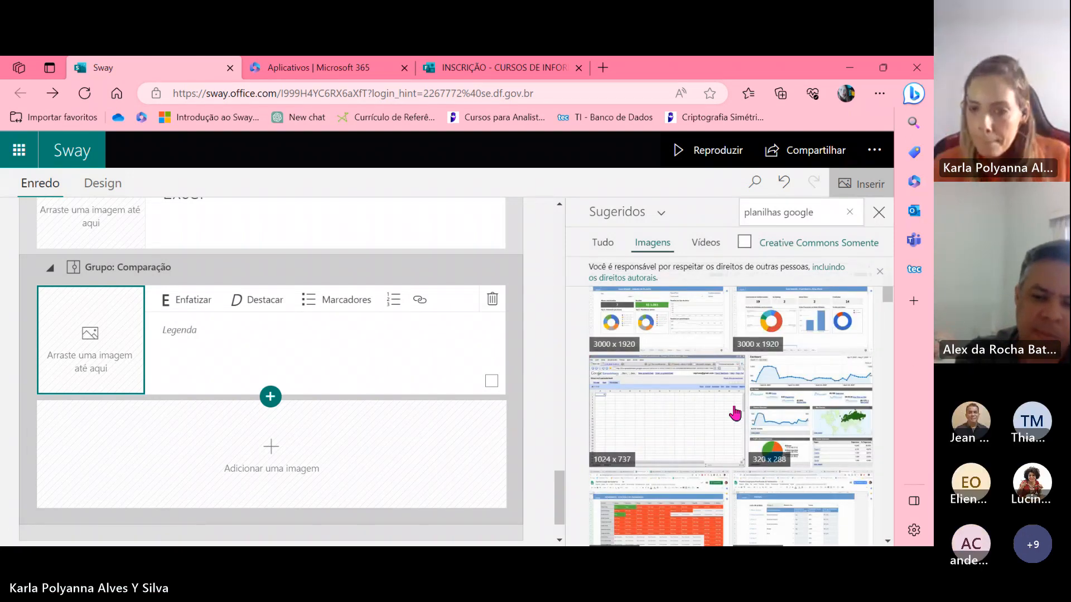
Add the Google magnifying glass image and the spreadsheet dashboard with two ring charts together to the storyline, and close the suggestions
scroll(646, 357, down, 5)
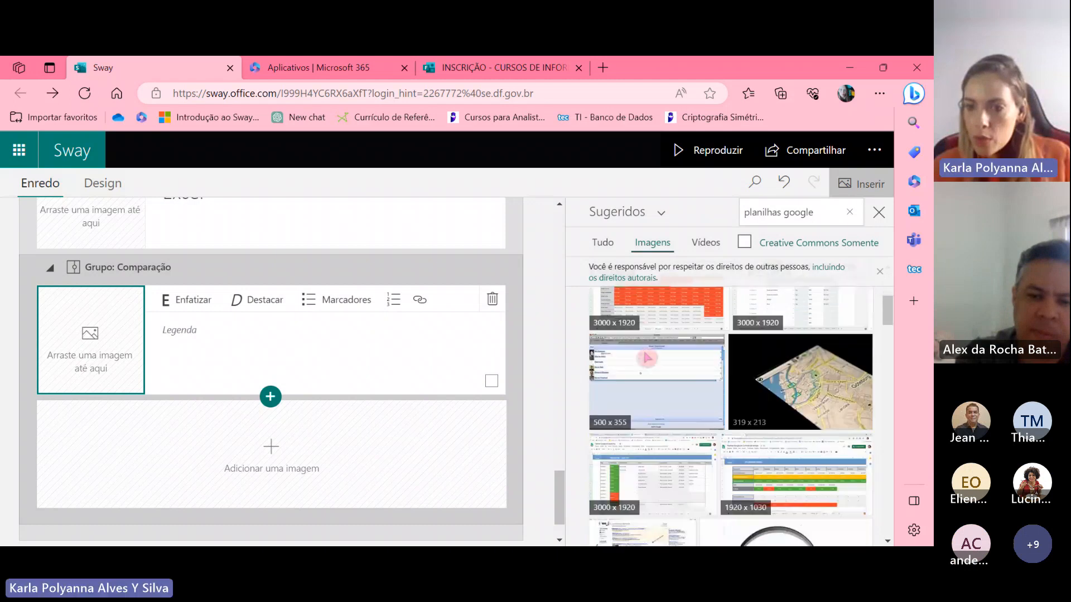
scroll(646, 357, down, 3)
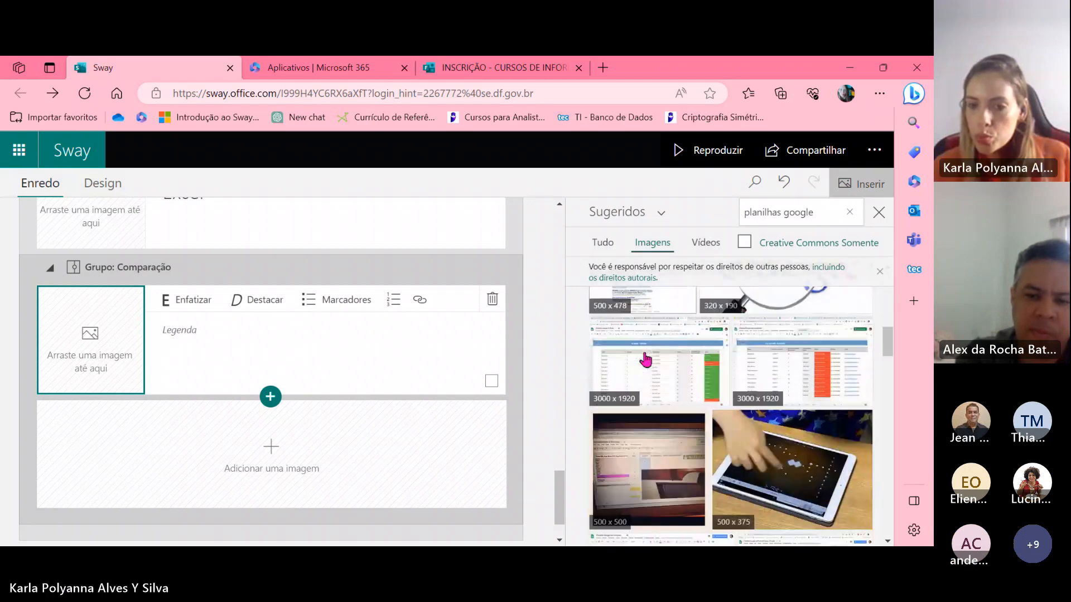
scroll(645, 360, up, 3)
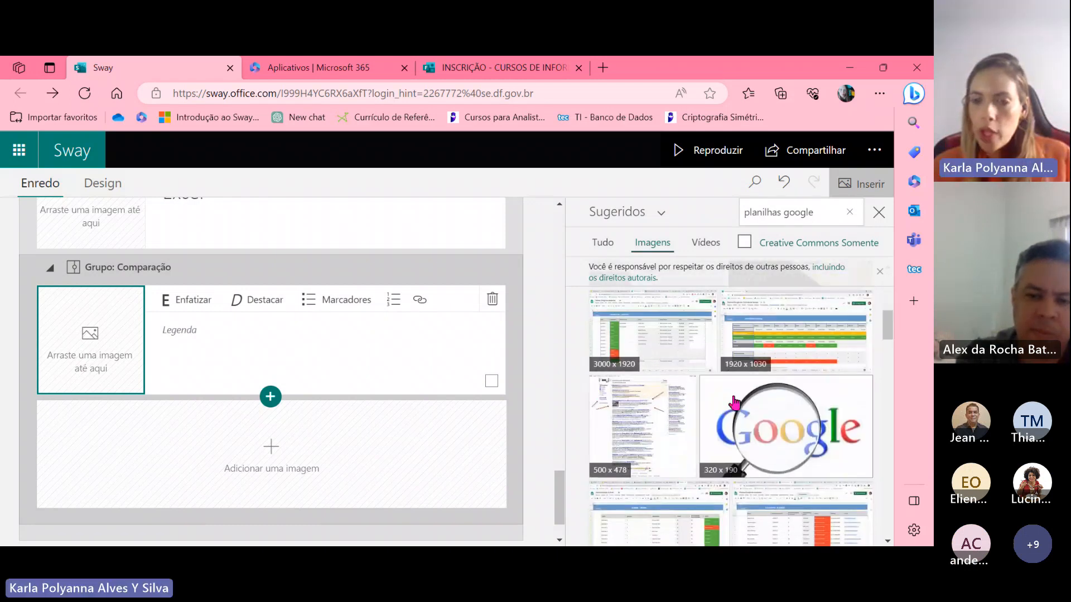
click(757, 409)
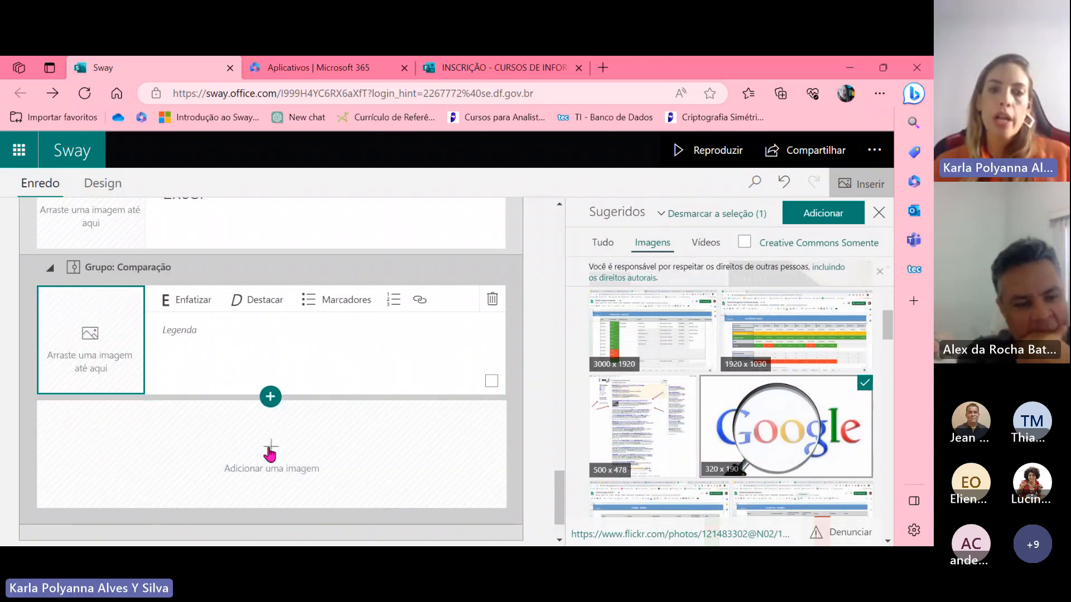
click(270, 467)
scroll(780, 323, up, 5)
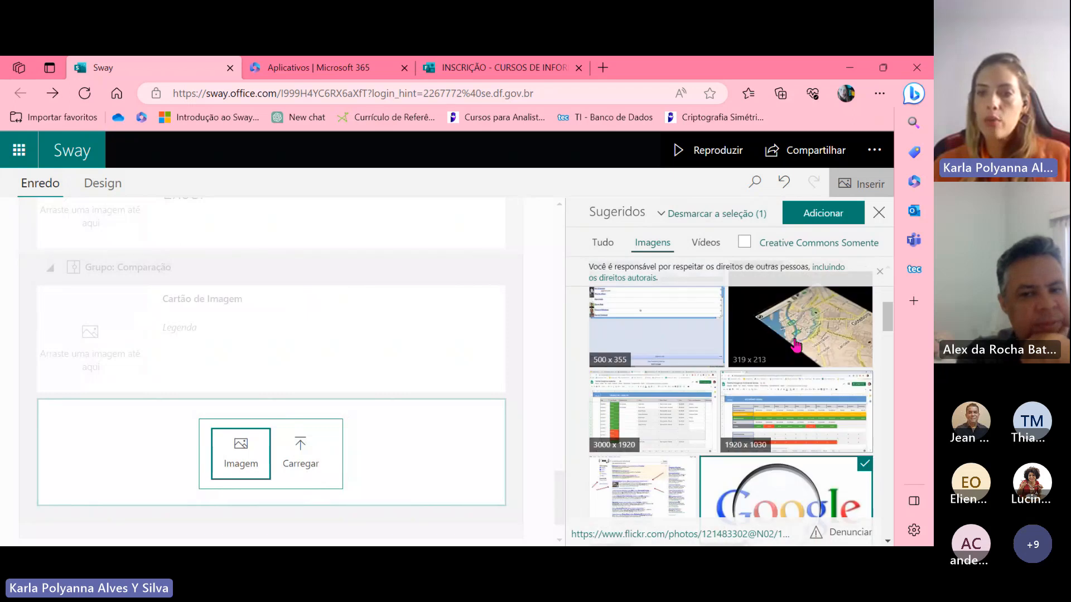
scroll(792, 347, up, 1)
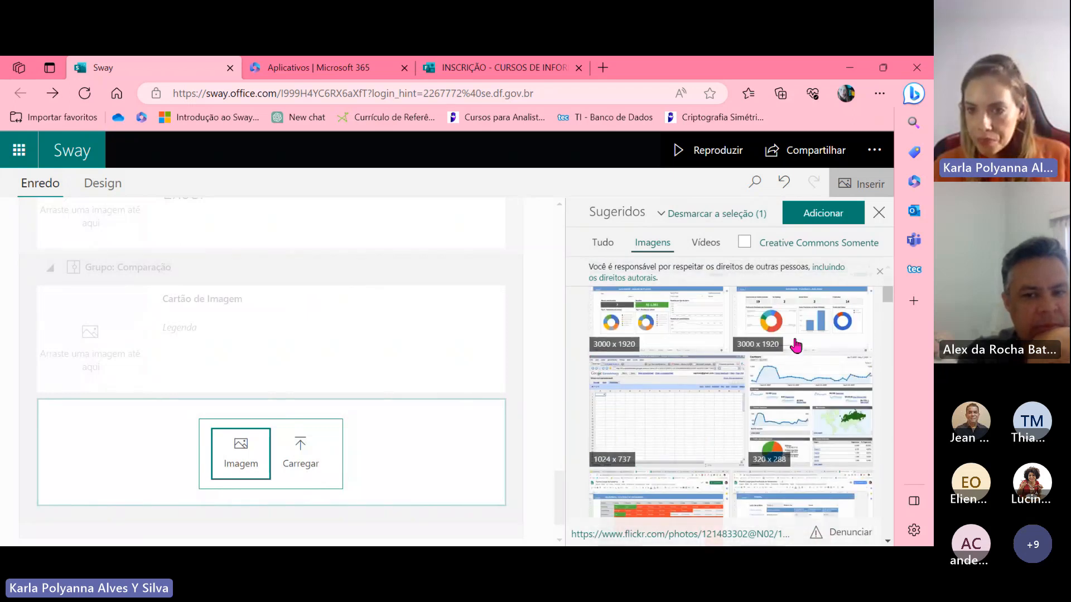
click(654, 323)
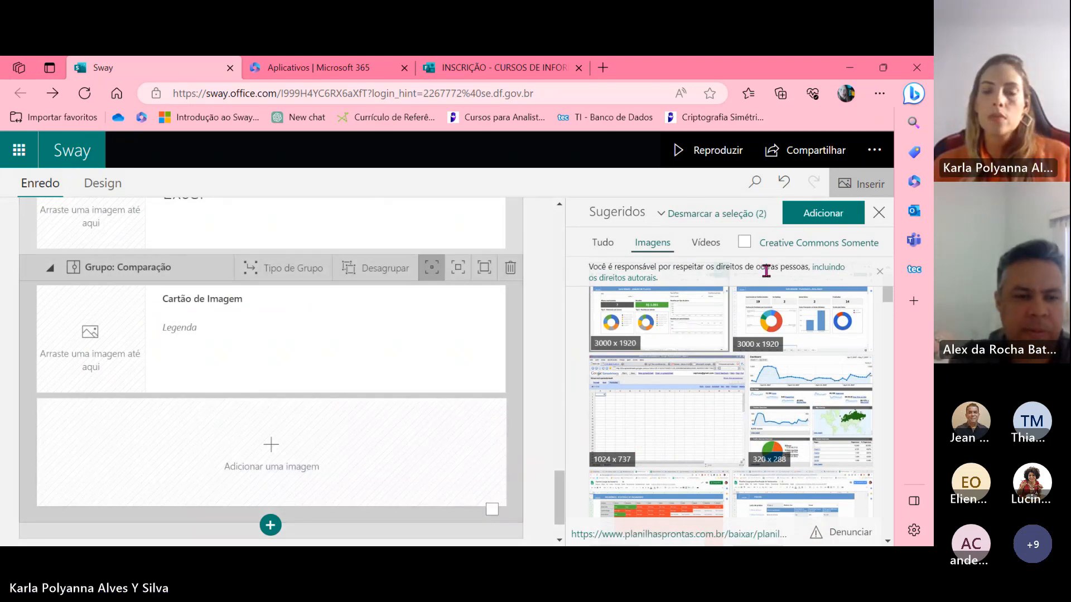
click(834, 212)
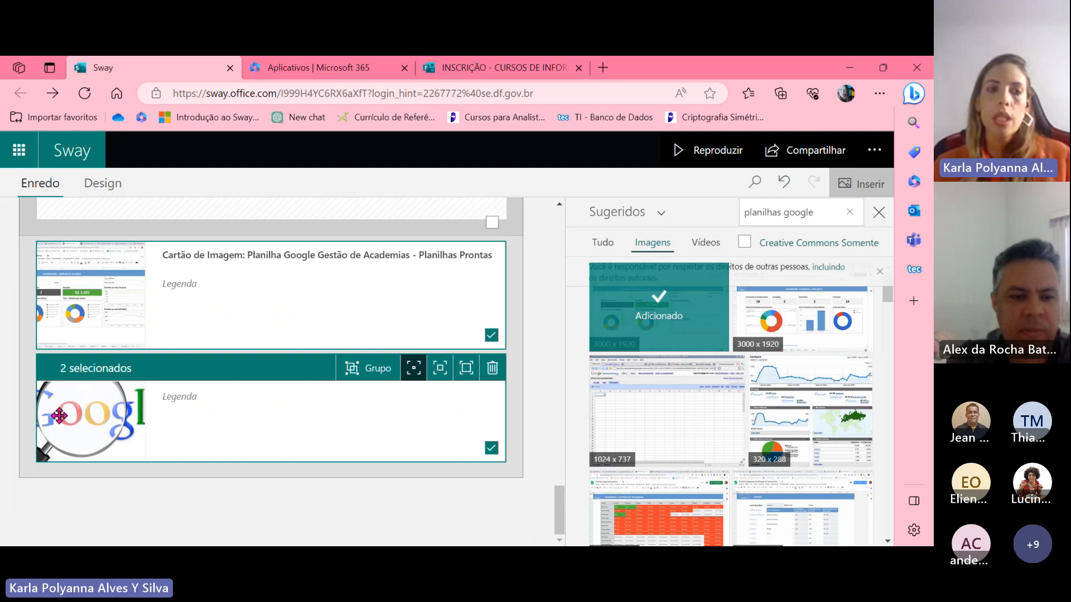
click(879, 212)
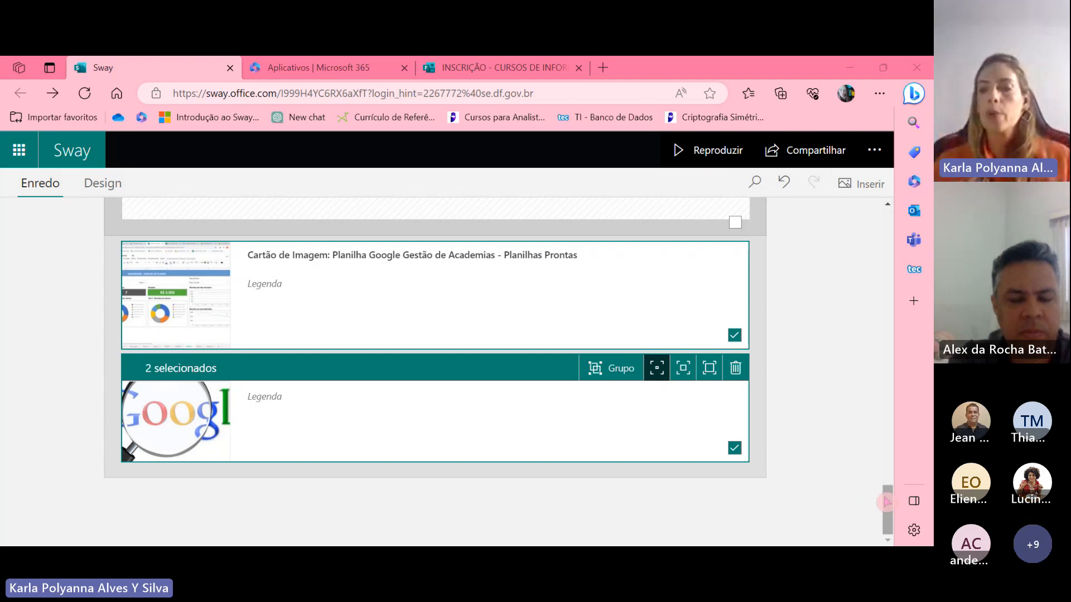
Preview the end of the Sway, view the dashboard and Google images enlarged, and return to editing the storyline
click(700, 151)
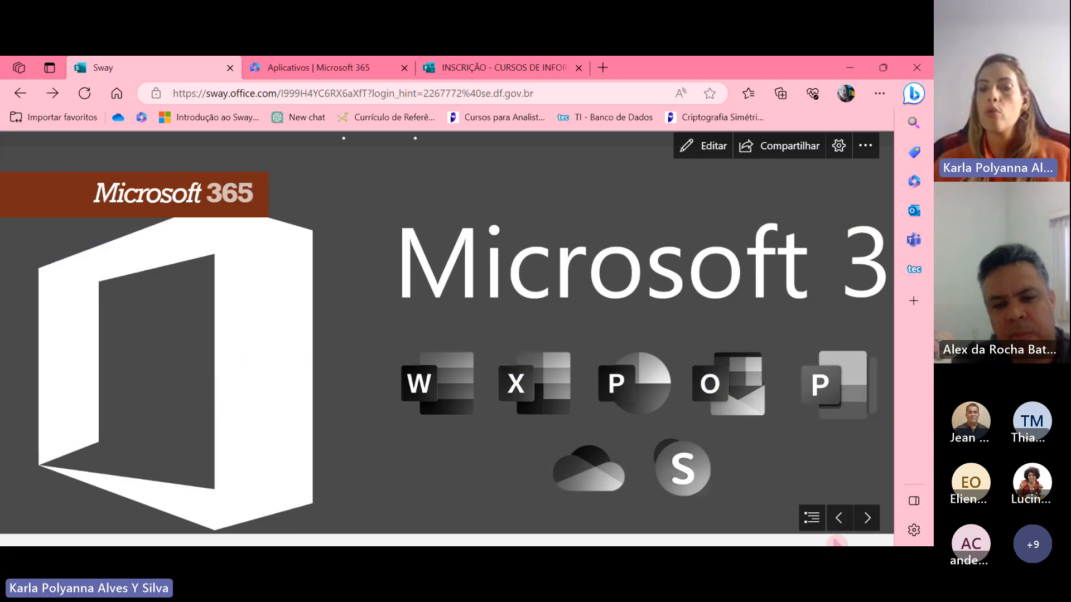
scroll(835, 542, down, 10)
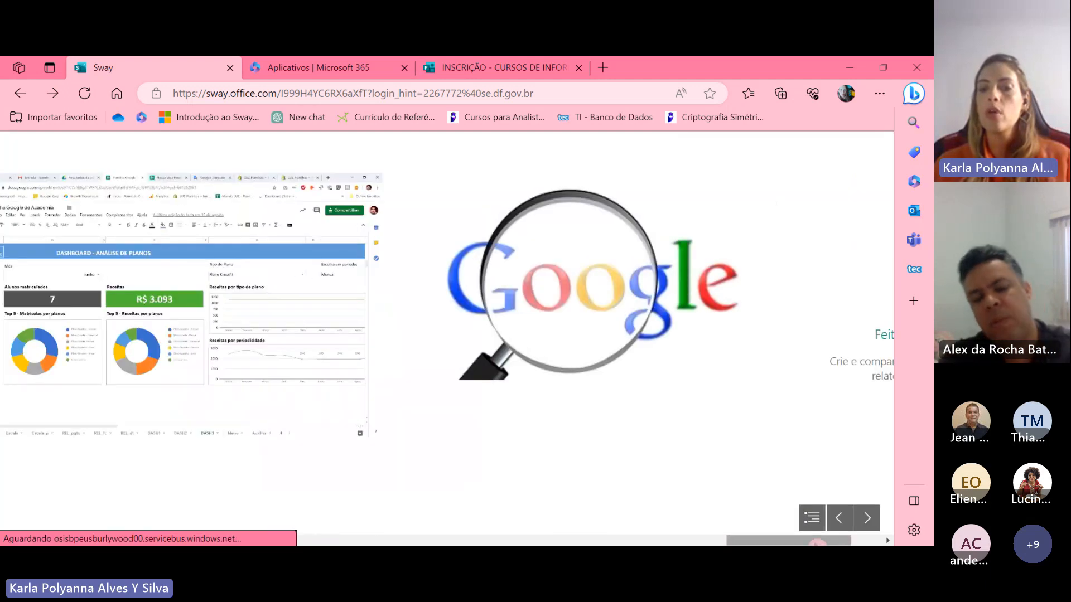
drag(817, 542, 803, 541)
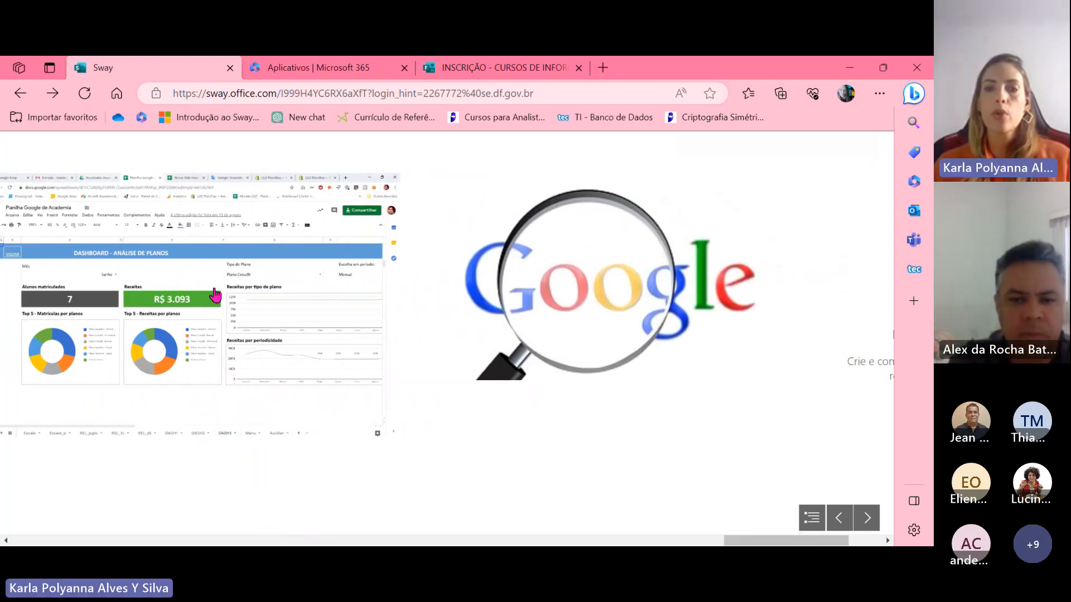
click(311, 305)
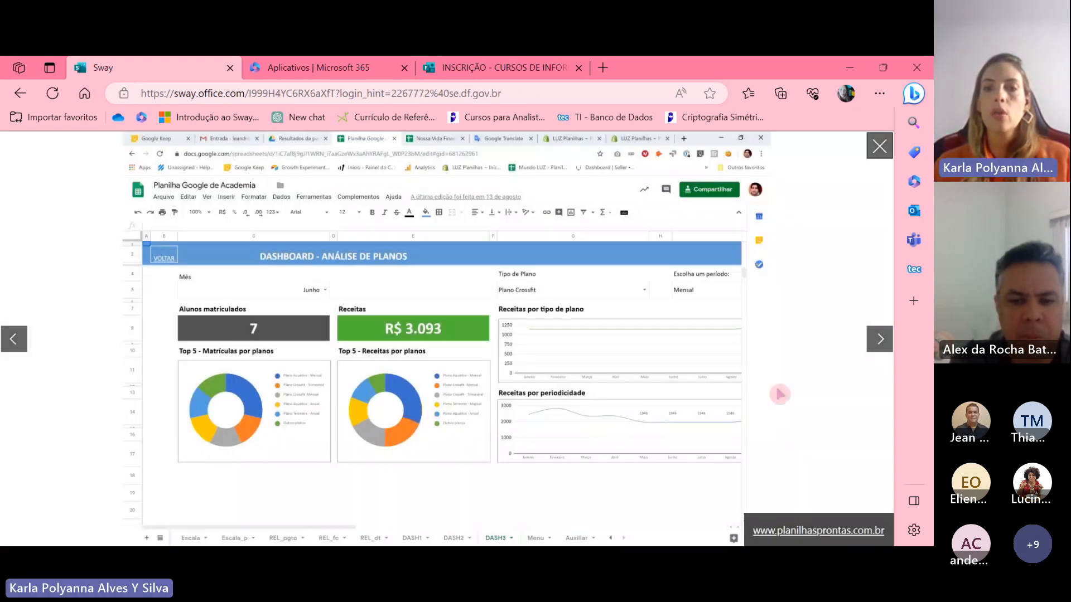
click(874, 343)
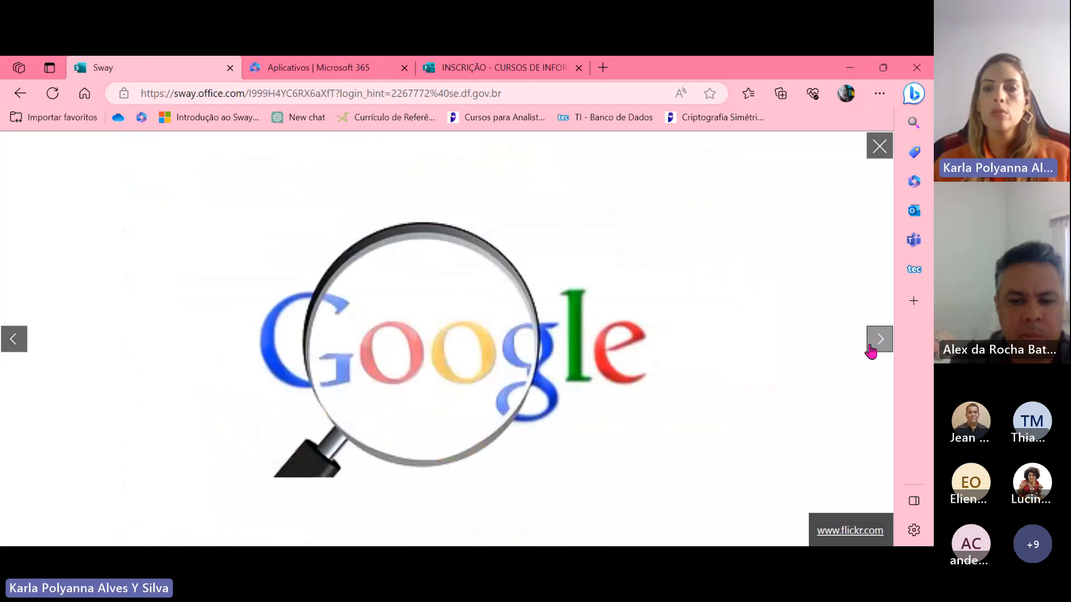
click(877, 147)
click(702, 146)
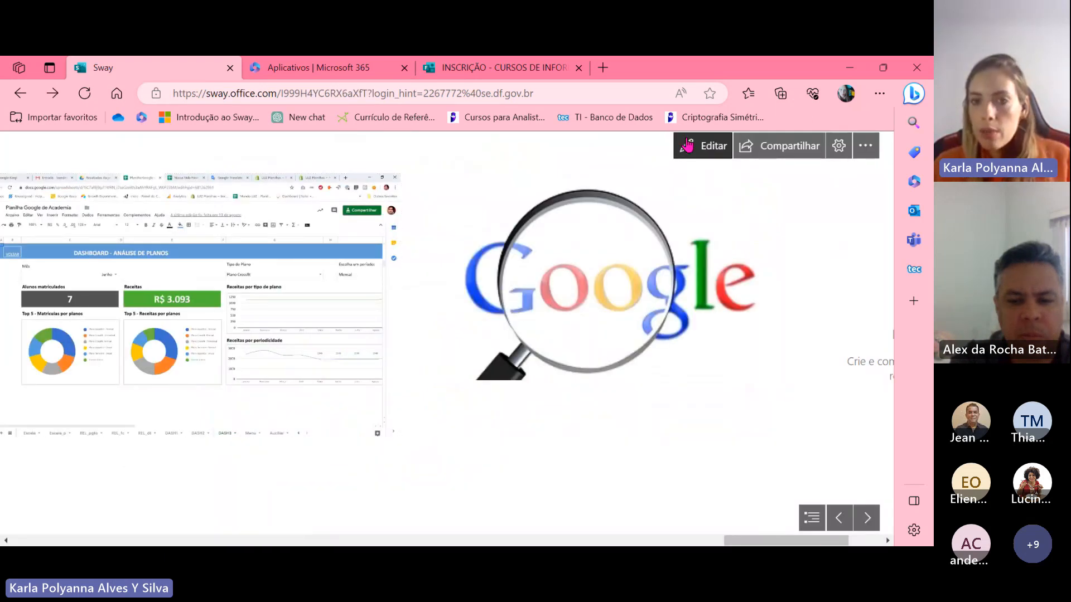
Delete the dashboard and Google image cards below the comparison group, plus the empty image card inside the group
scroll(669, 363, up, 1)
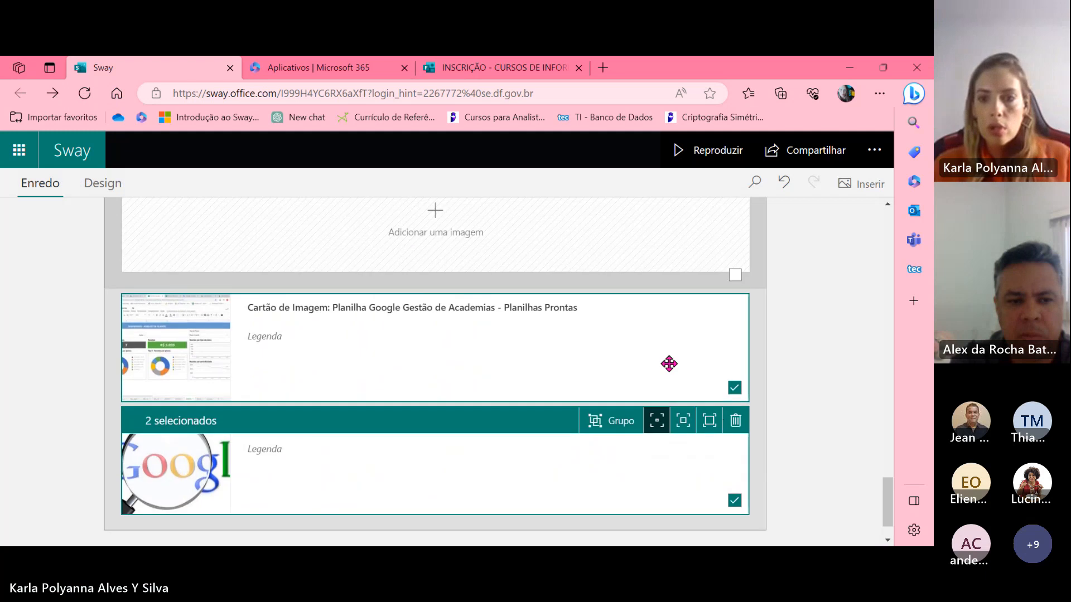
ctrl+click(657, 370)
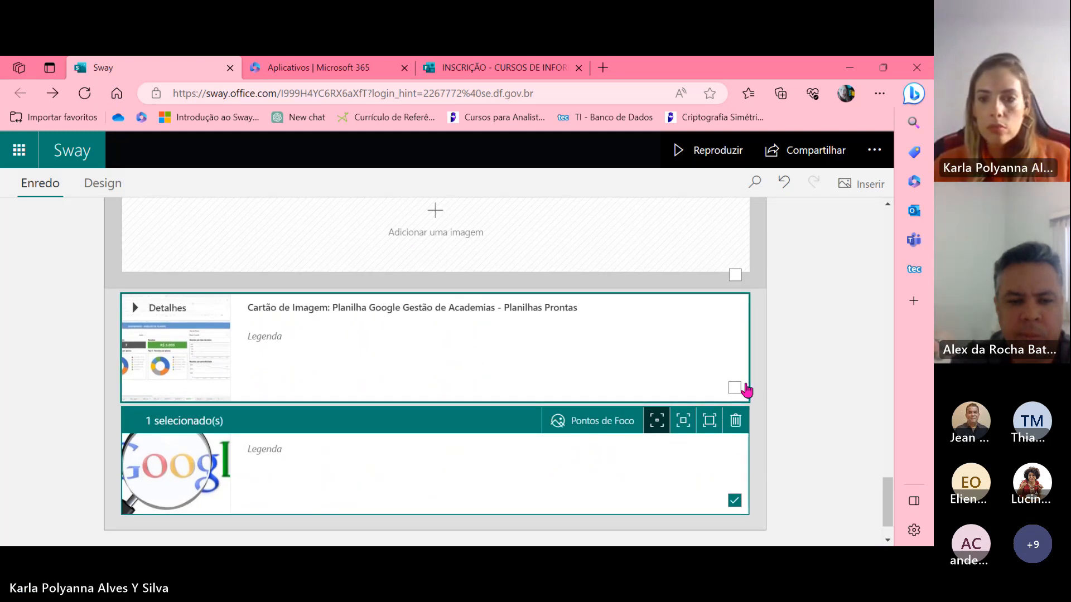
click(744, 389)
scroll(705, 273, up, 1)
scroll(612, 332, up, 3)
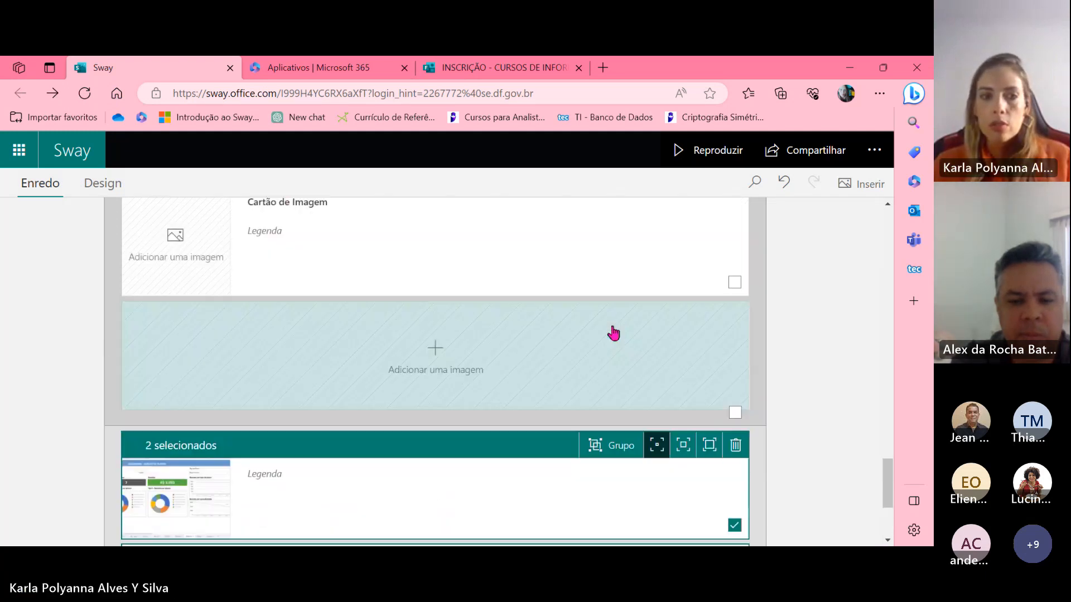
scroll(606, 323, down, 3)
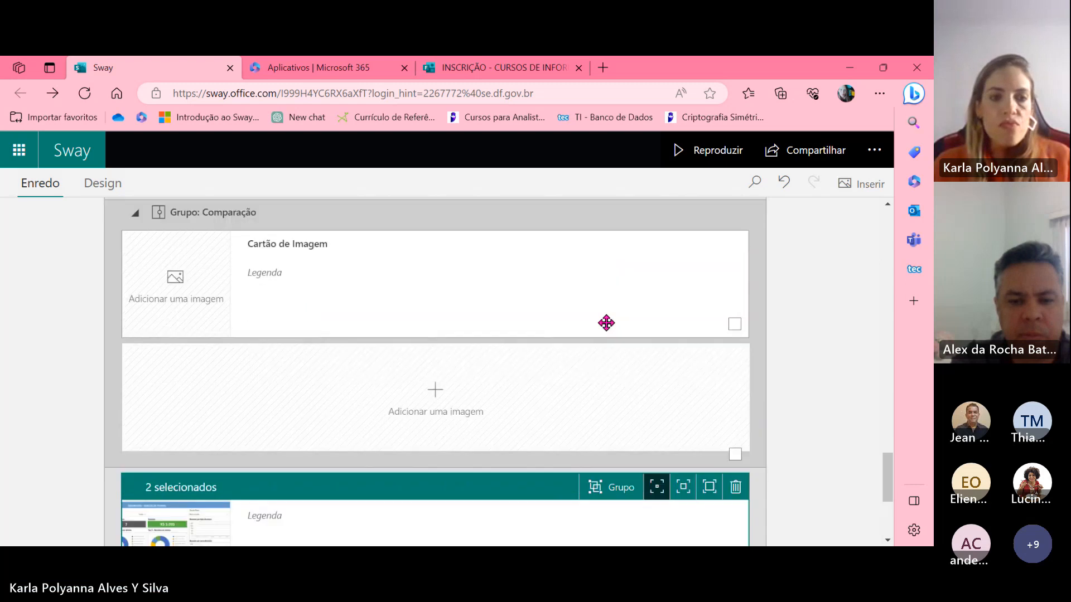
scroll(496, 432, up, 1)
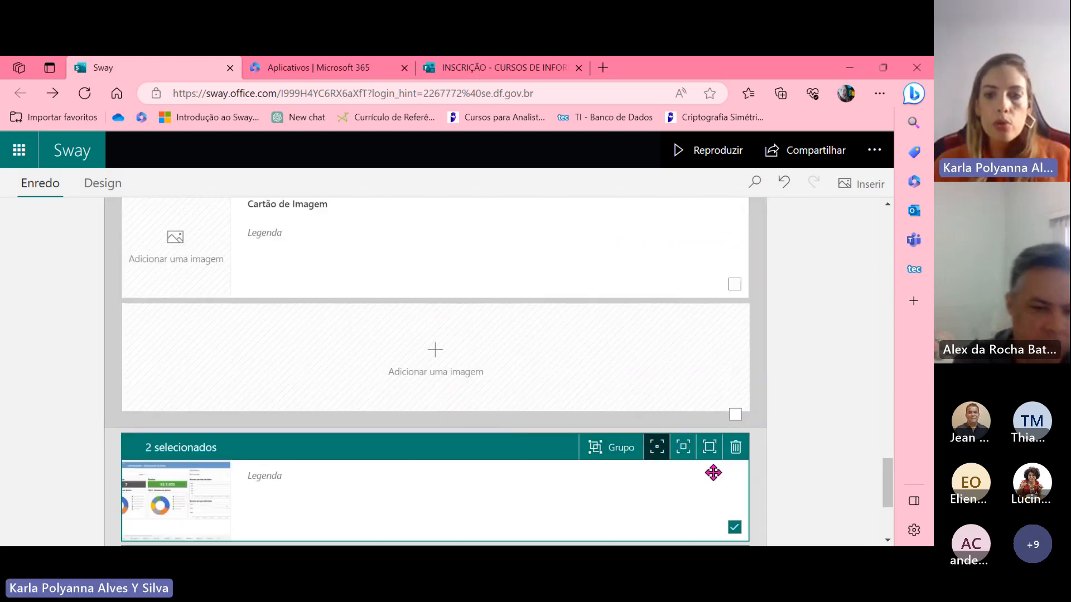
click(735, 447)
click(734, 300)
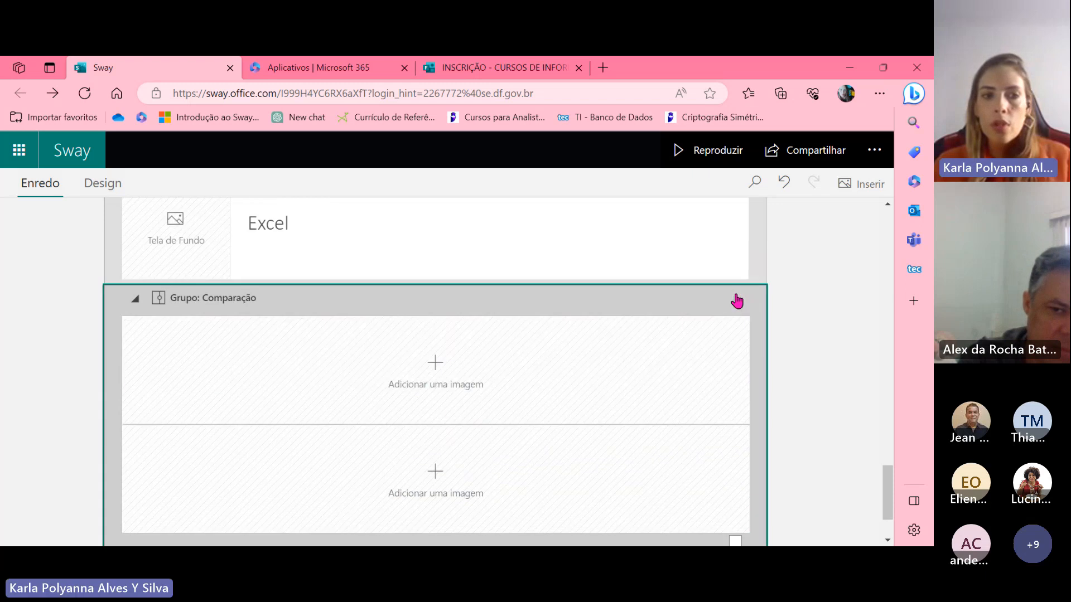
scroll(566, 399, up, 2)
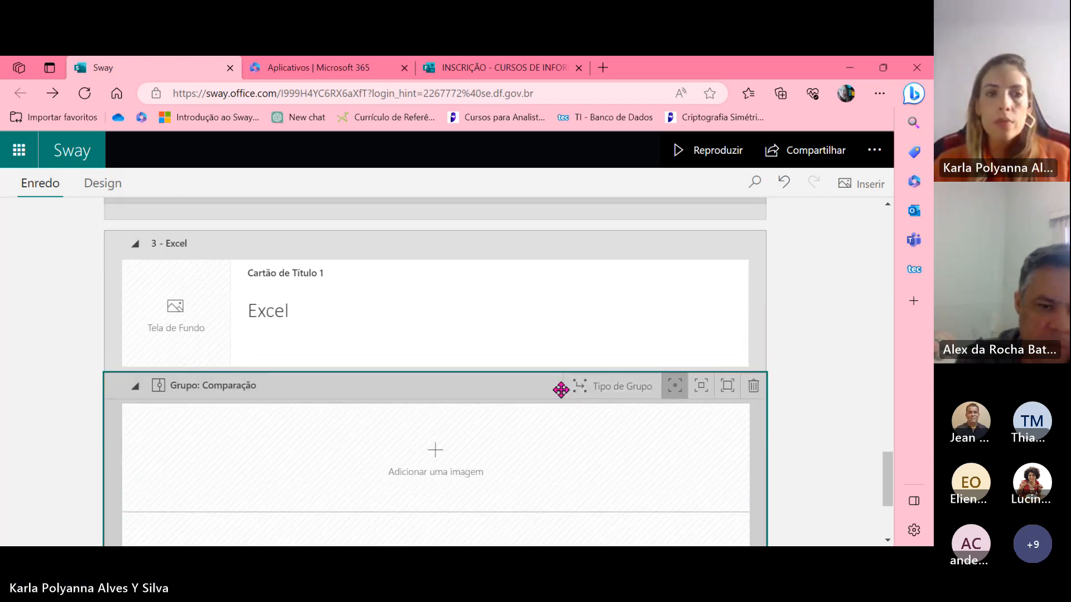
Fill the comparison group's first image slot with the suggested spreadsheet dashboard showing two ring charts
scroll(559, 387, up, 4)
scroll(540, 369, down, 3)
scroll(540, 369, down, 3)
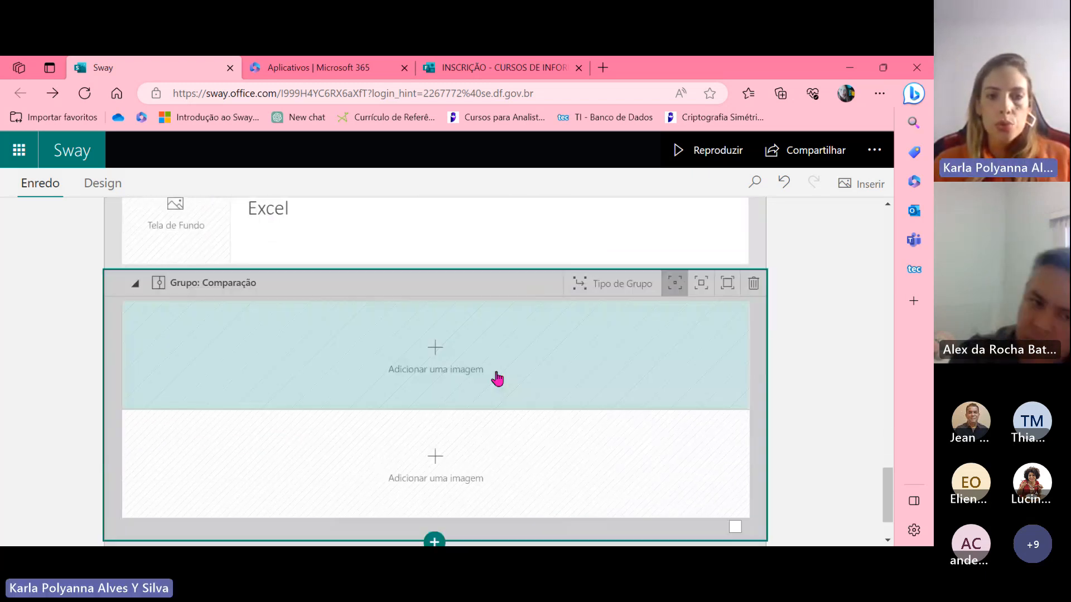
click(435, 353)
click(406, 358)
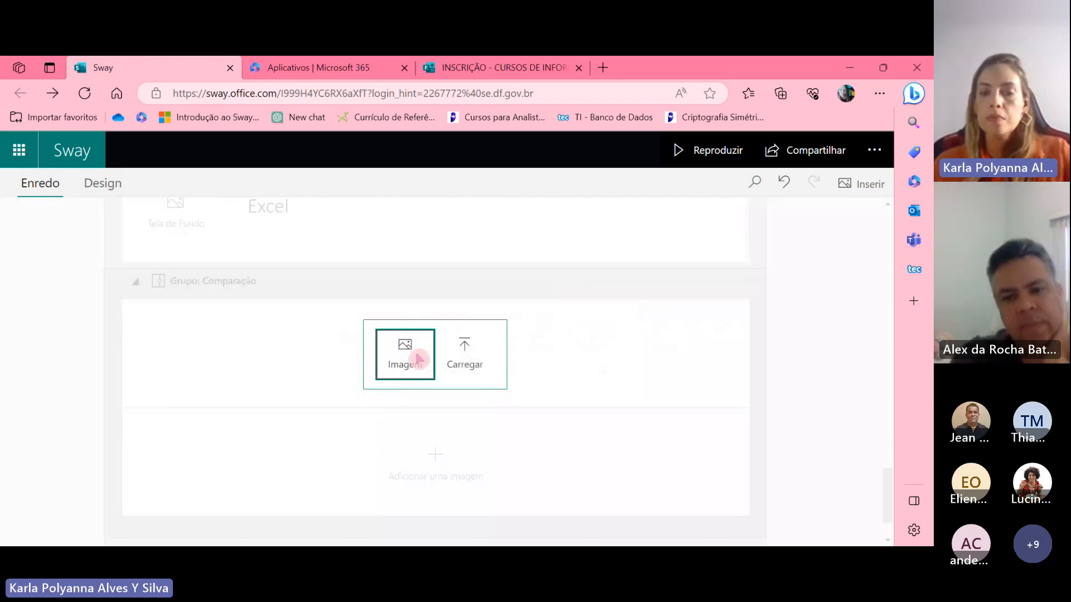
click(676, 336)
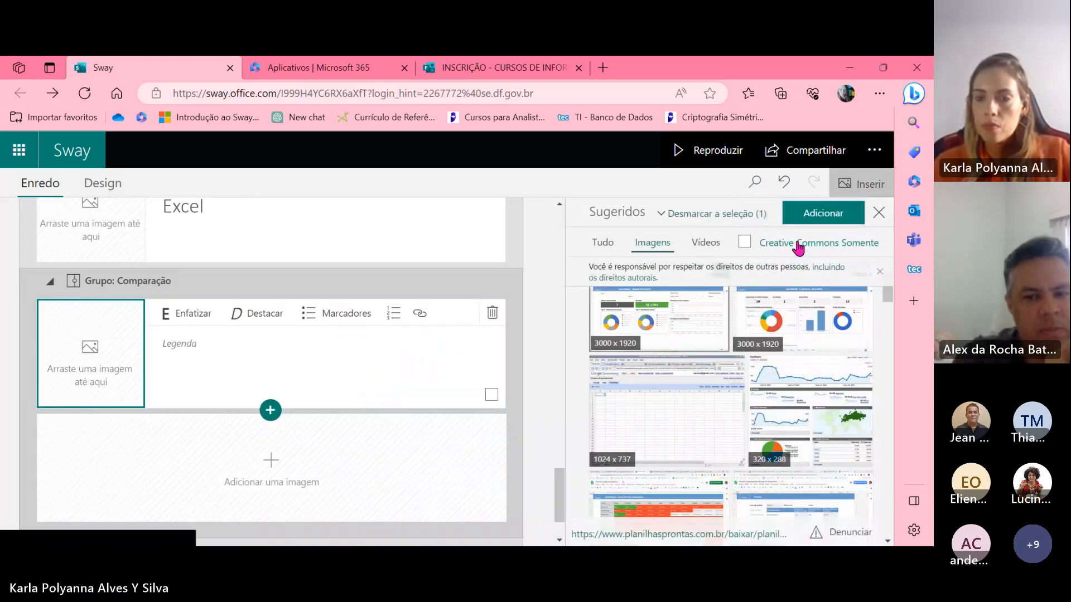
click(806, 220)
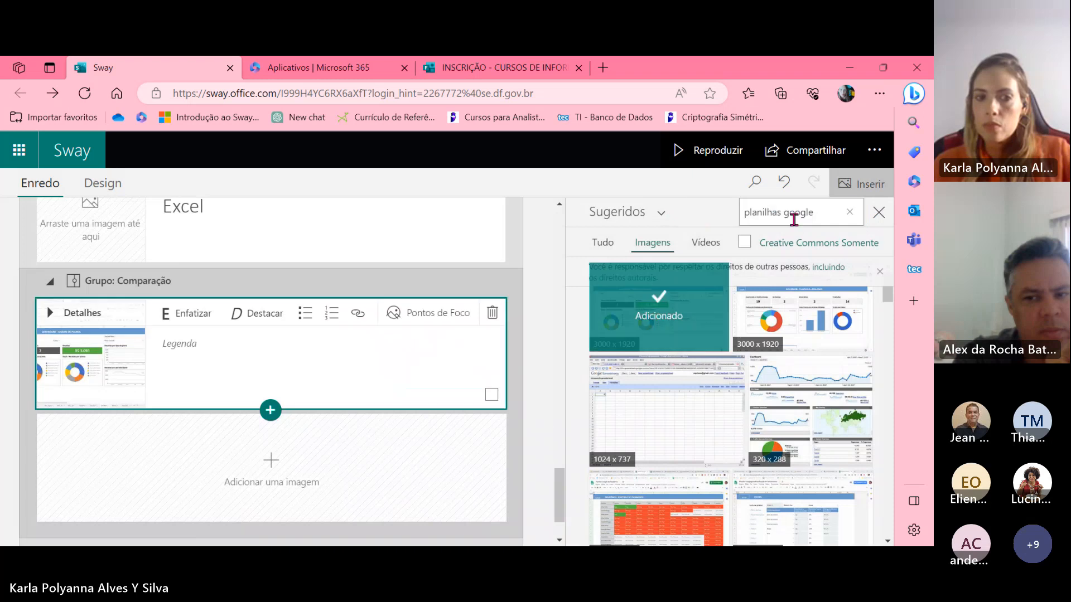
Try to fill the comparison group's second slot with the 320 x 288 Google Analytics image from the suggestions
click(273, 459)
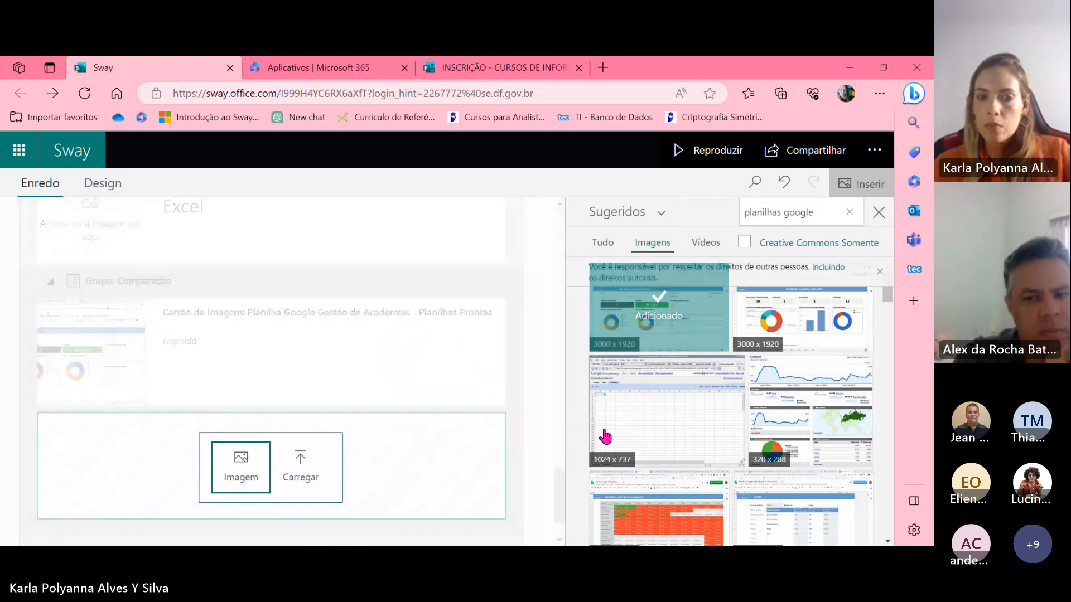
click(237, 464)
scroll(676, 430, down, 1)
scroll(676, 429, down, 2)
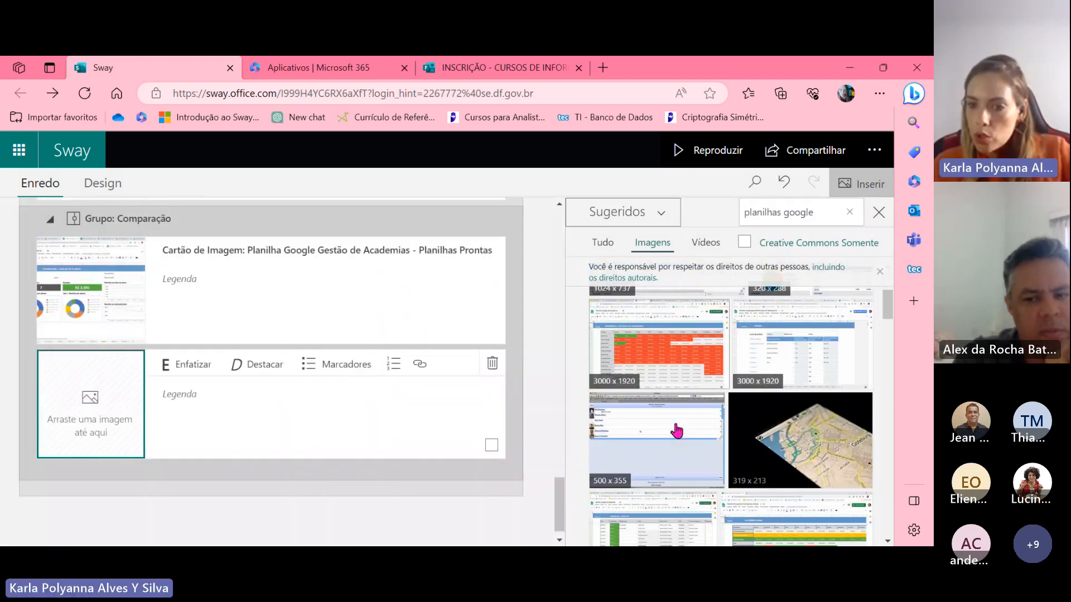
scroll(677, 430, up, 3)
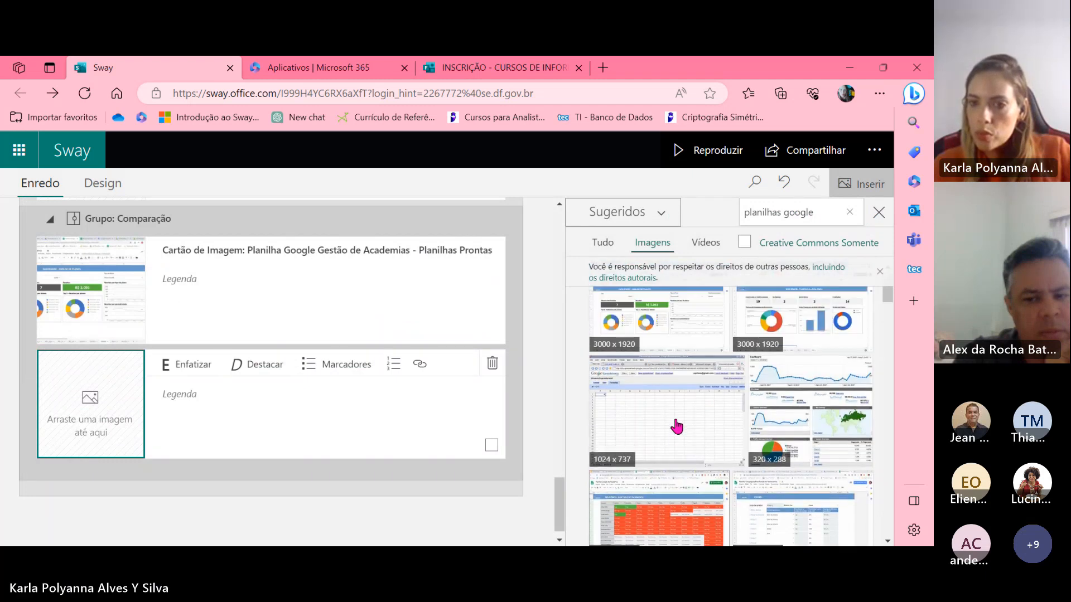
click(805, 443)
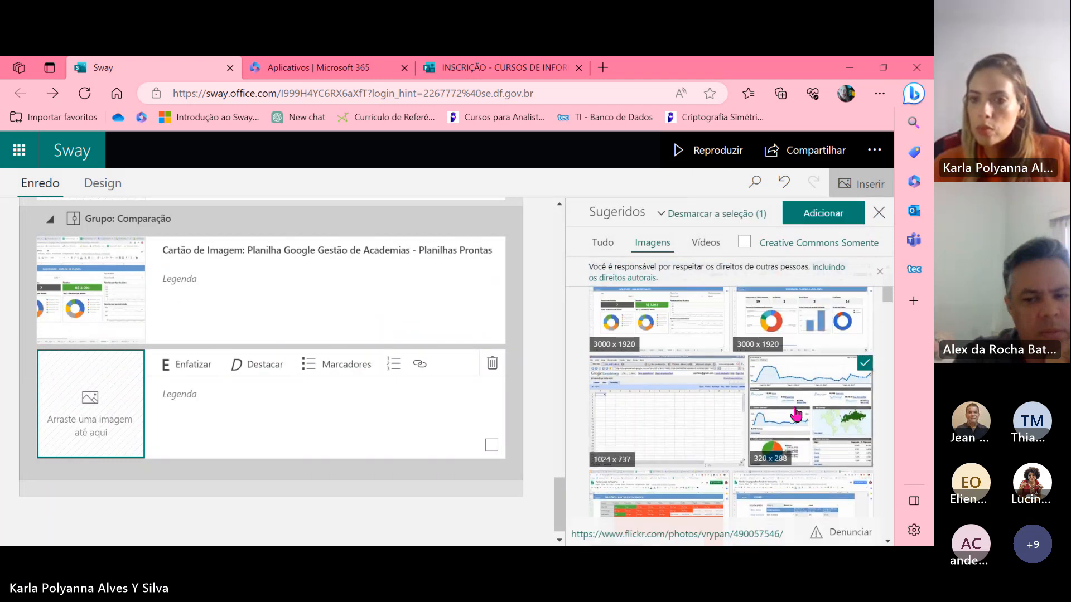
click(824, 211)
scroll(474, 449, up, 2)
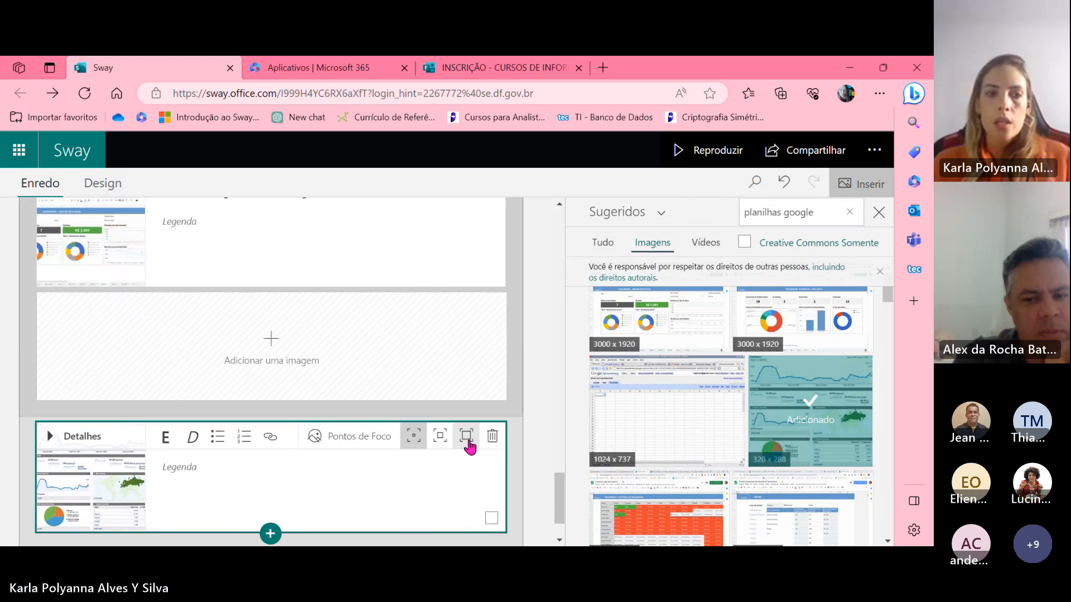
Retry adding the Google Analytics image to the empty second slot of the comparison group
scroll(470, 448, up, 1)
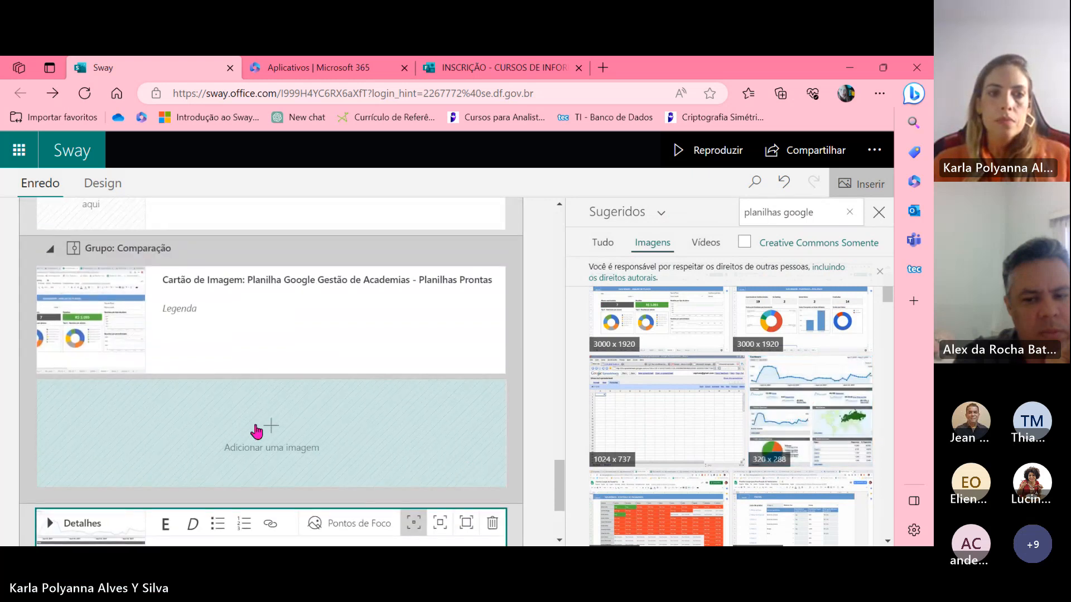
click(256, 431)
click(240, 438)
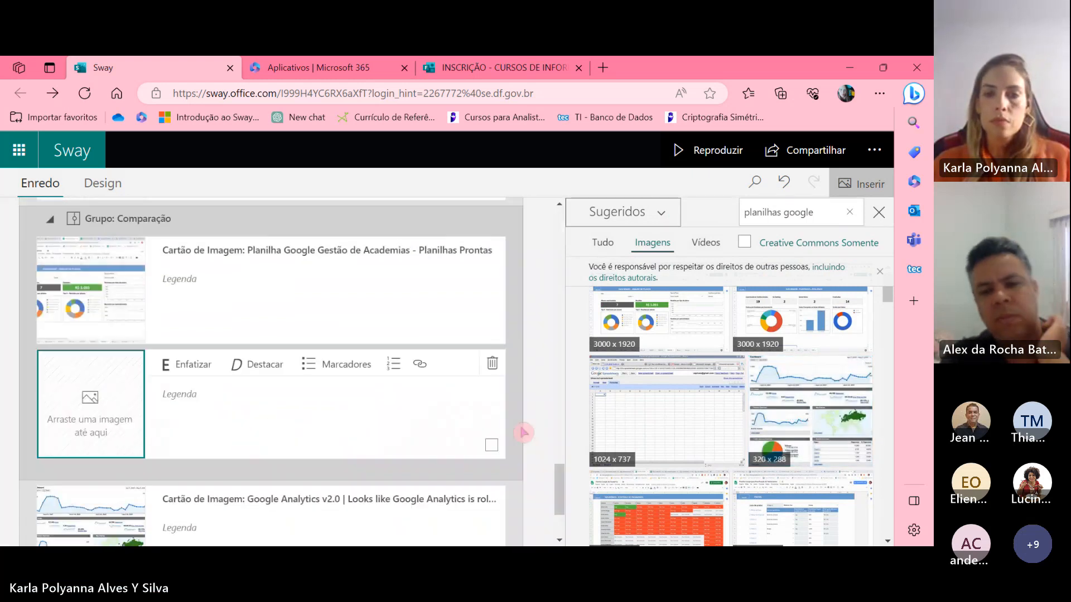
click(772, 381)
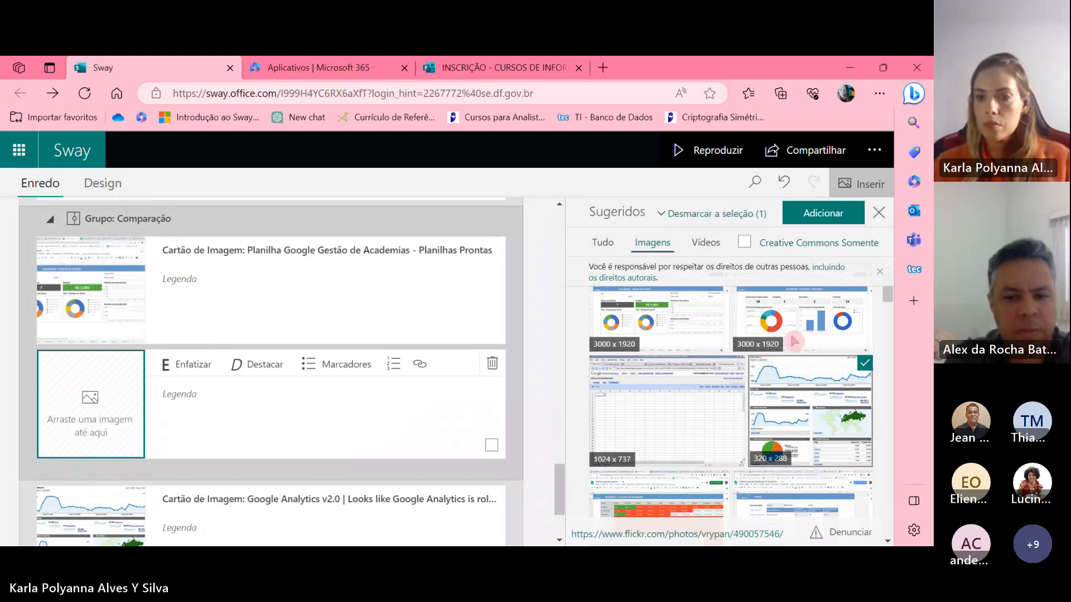
click(823, 214)
scroll(487, 394, up, 5)
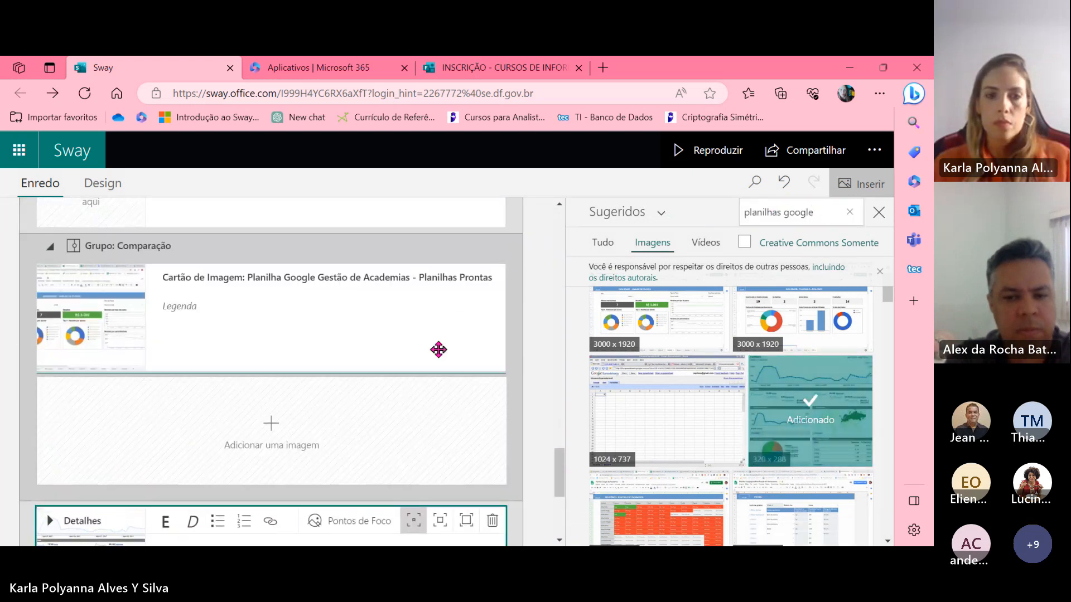
Delete the dashboard image card and the whole comparison group from the Excel section, and close the suggestions
click(478, 295)
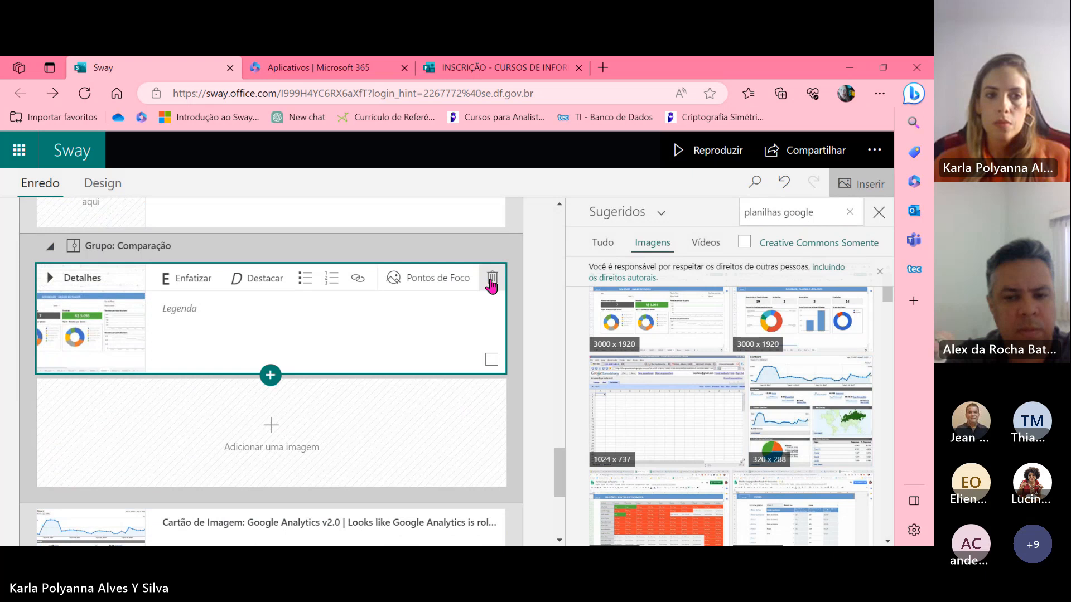
click(491, 279)
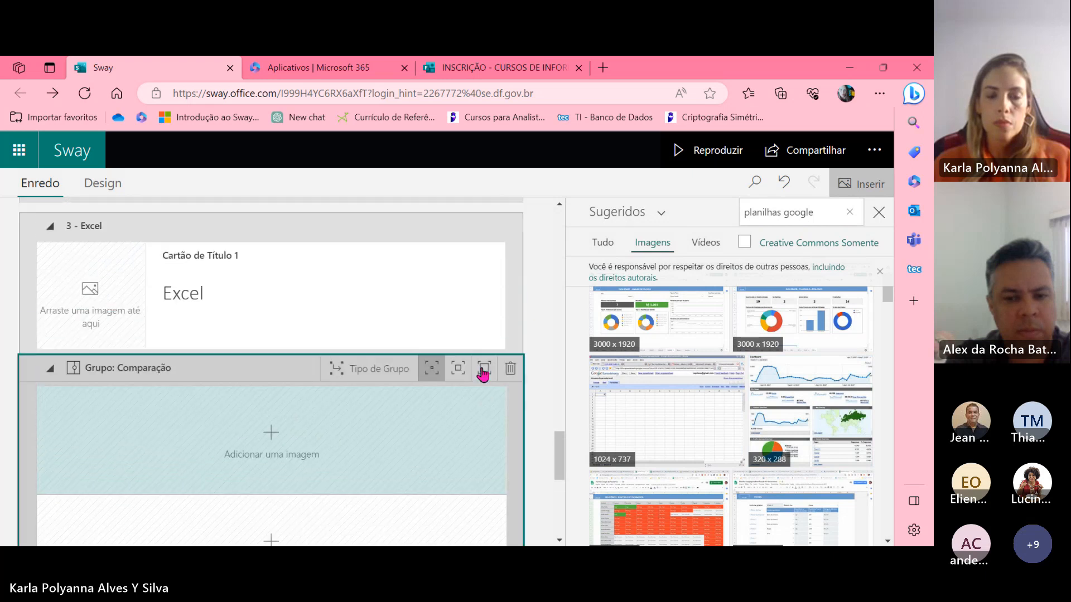
scroll(526, 405, down, 3)
scroll(526, 377, up, 3)
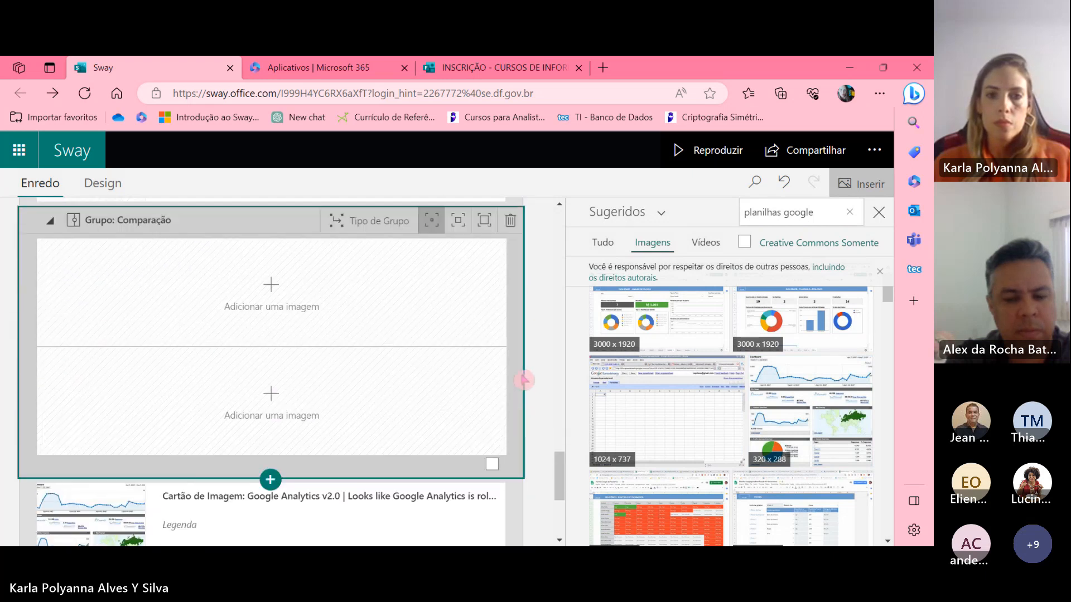
click(510, 263)
click(878, 212)
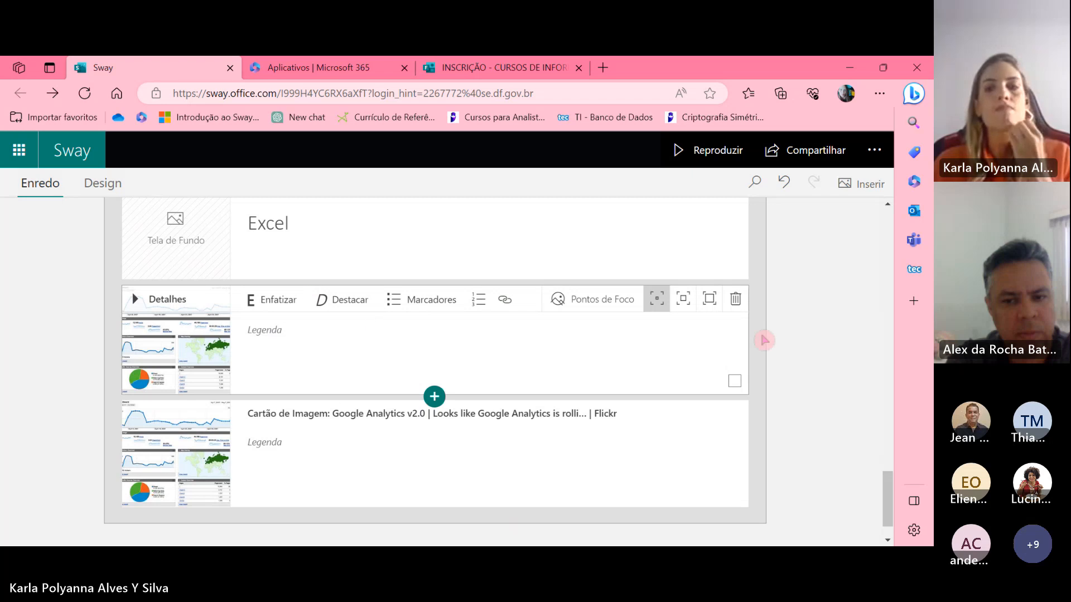
Insert a new comparison group below the two Google Analytics image cards in the Excel section
click(664, 246)
scroll(714, 363, down, 2)
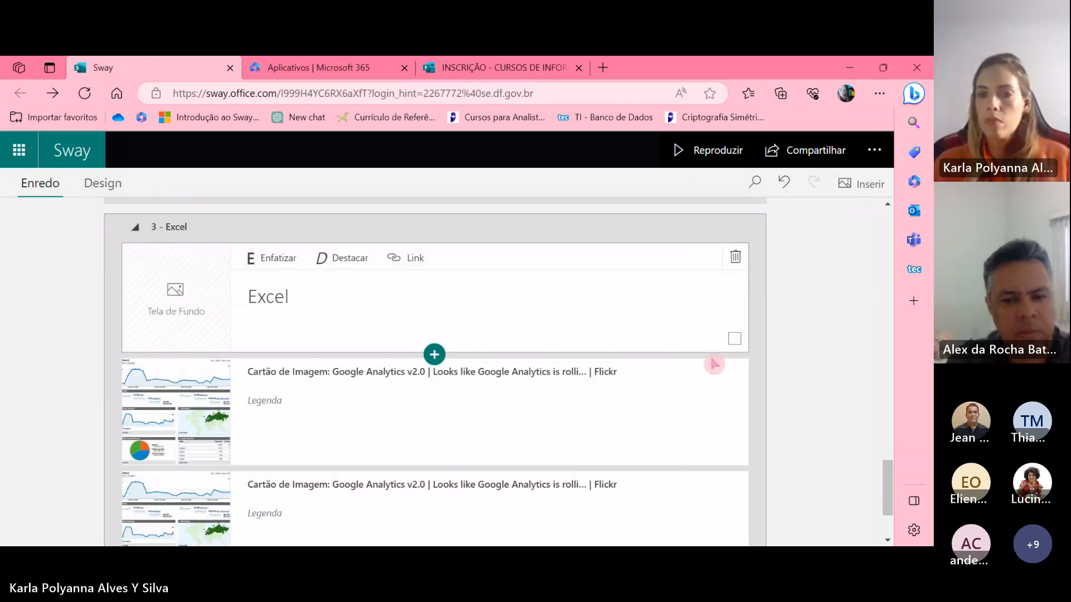
scroll(614, 441, down, 3)
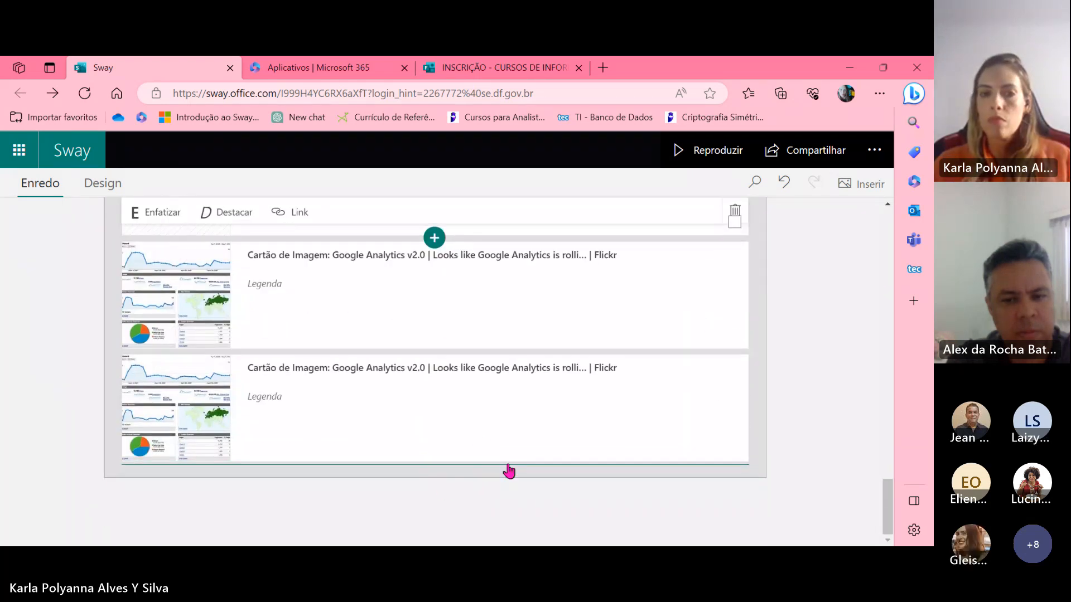
click(434, 466)
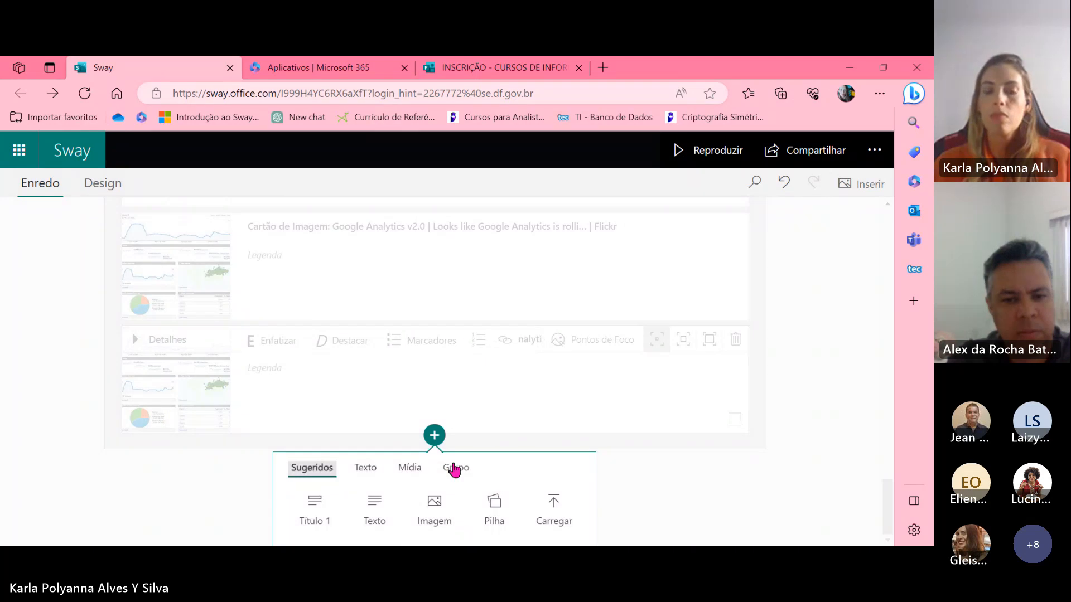
click(454, 469)
click(424, 505)
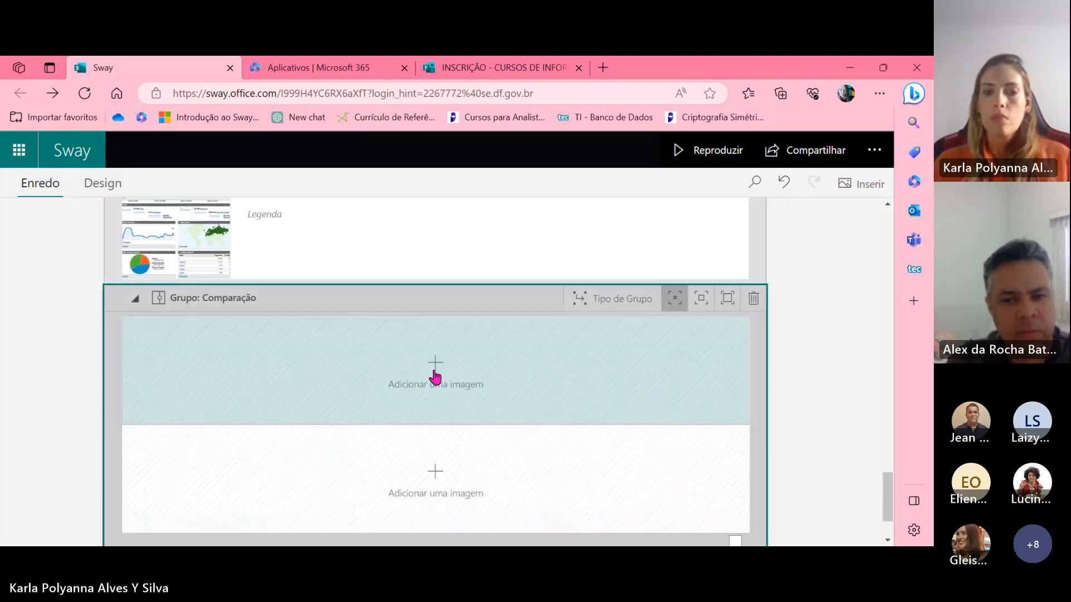
Fill the new comparison group's first slot with the suggested dashboard image showing ring charts and blue bars
click(435, 381)
click(425, 378)
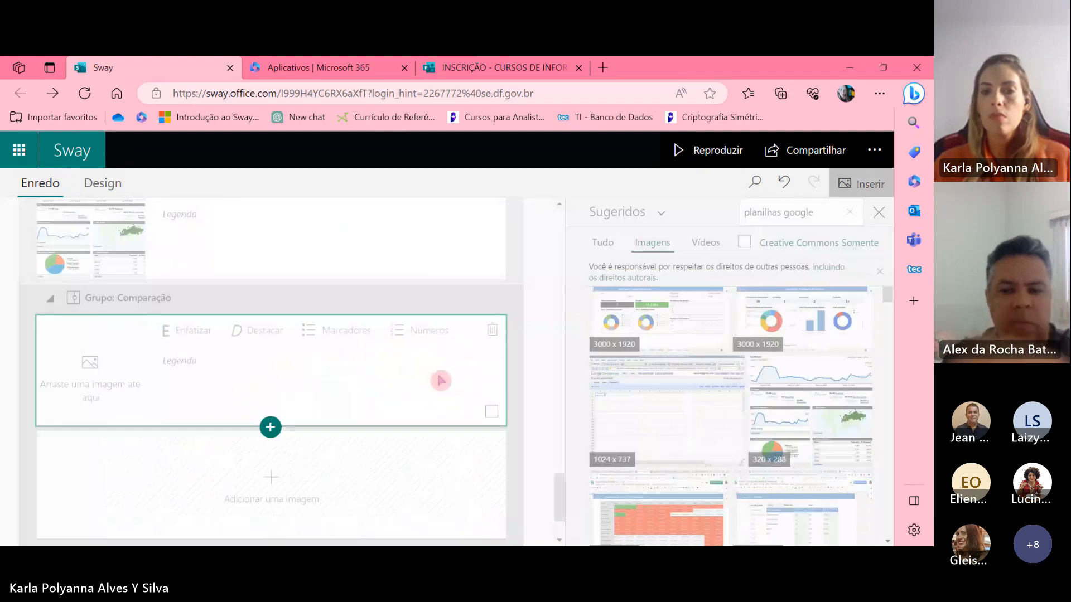
click(788, 327)
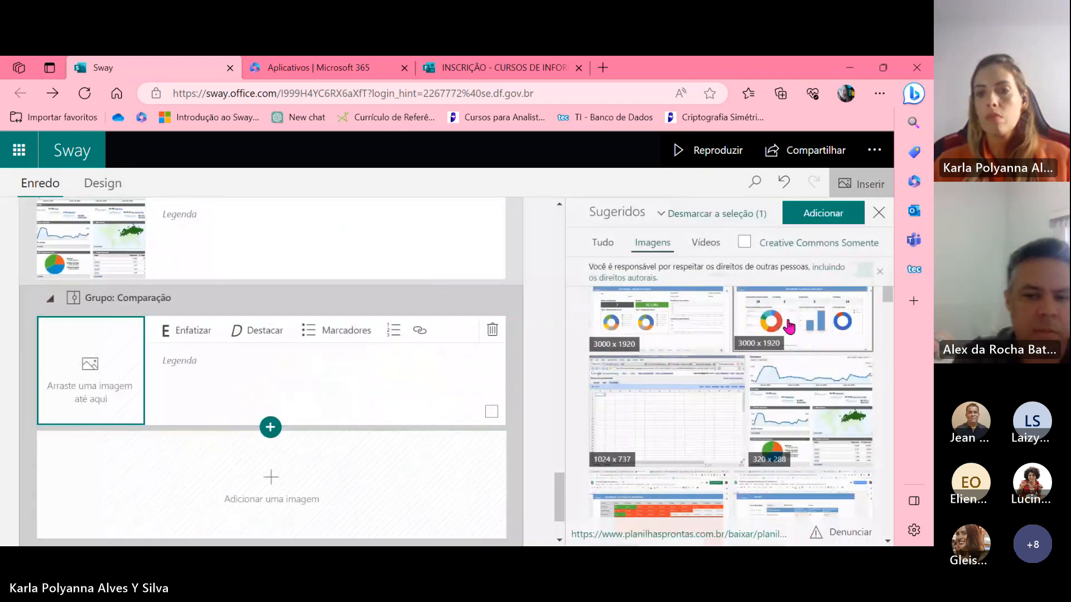
click(809, 213)
Try to add the Google Analytics image to the new comparison group's second slot, and close the suggestions
click(288, 511)
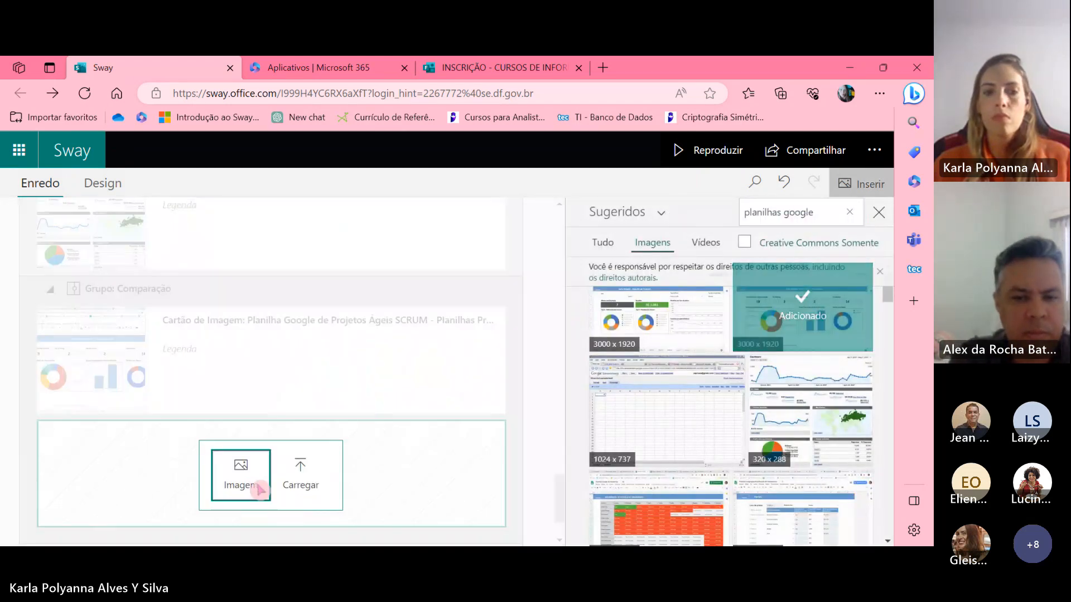
click(251, 480)
click(781, 427)
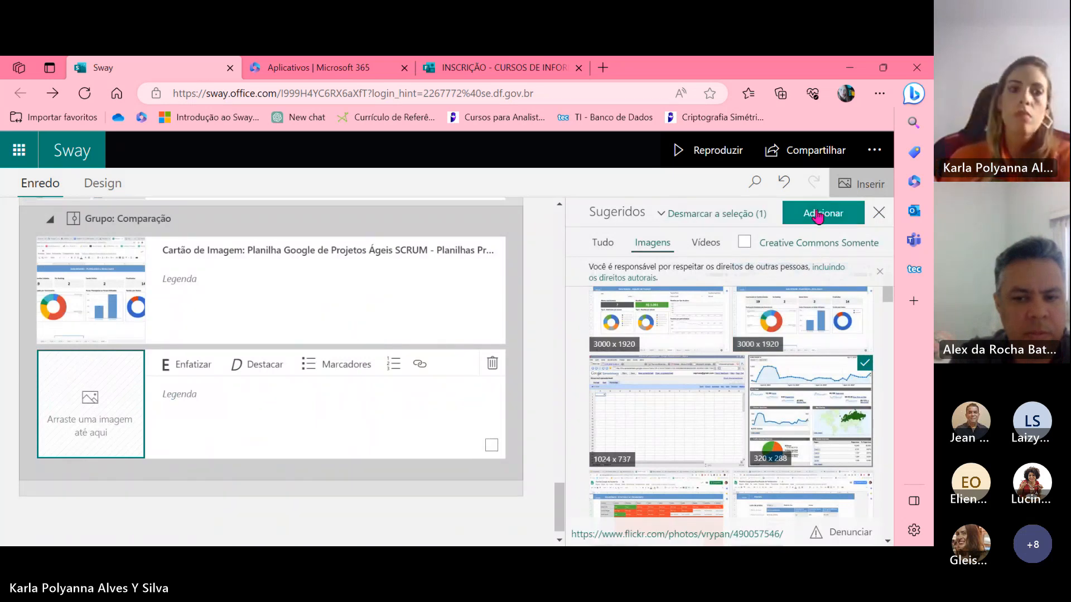
click(878, 214)
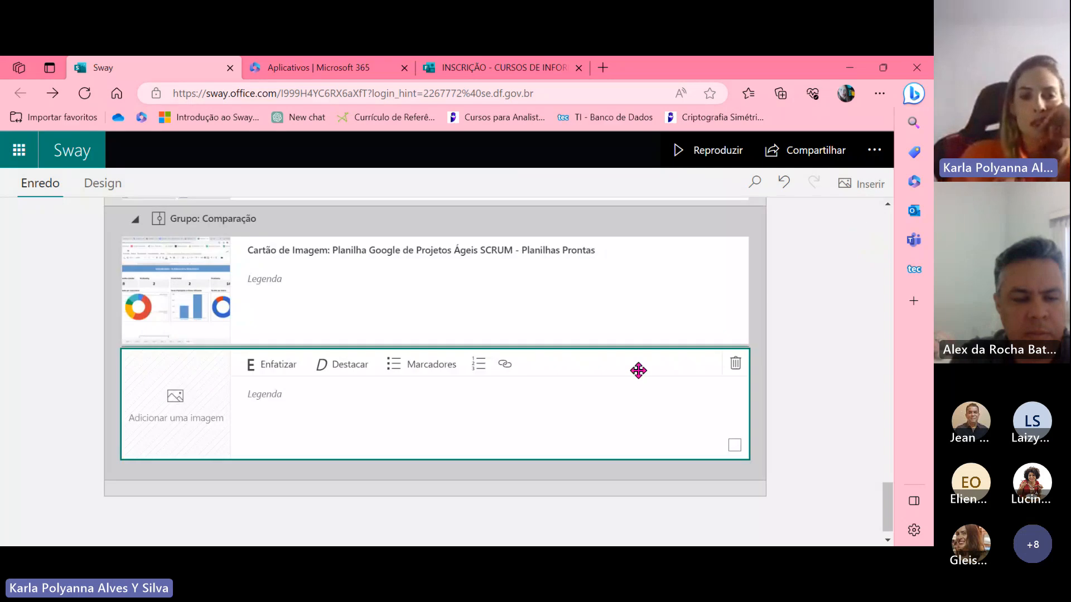
scroll(394, 442, up, 2)
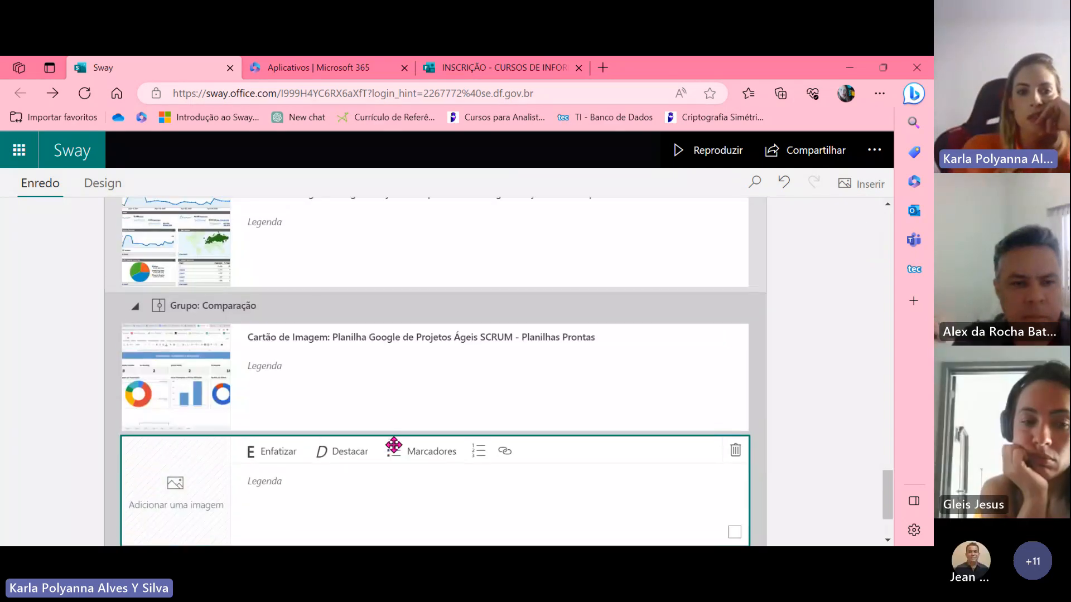
click(177, 511)
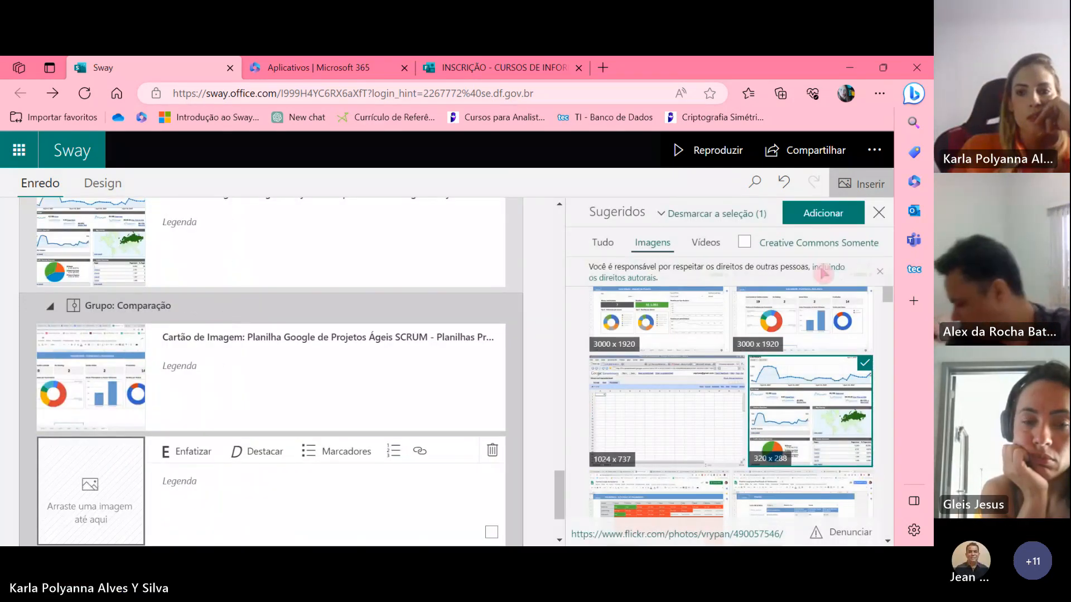
click(815, 212)
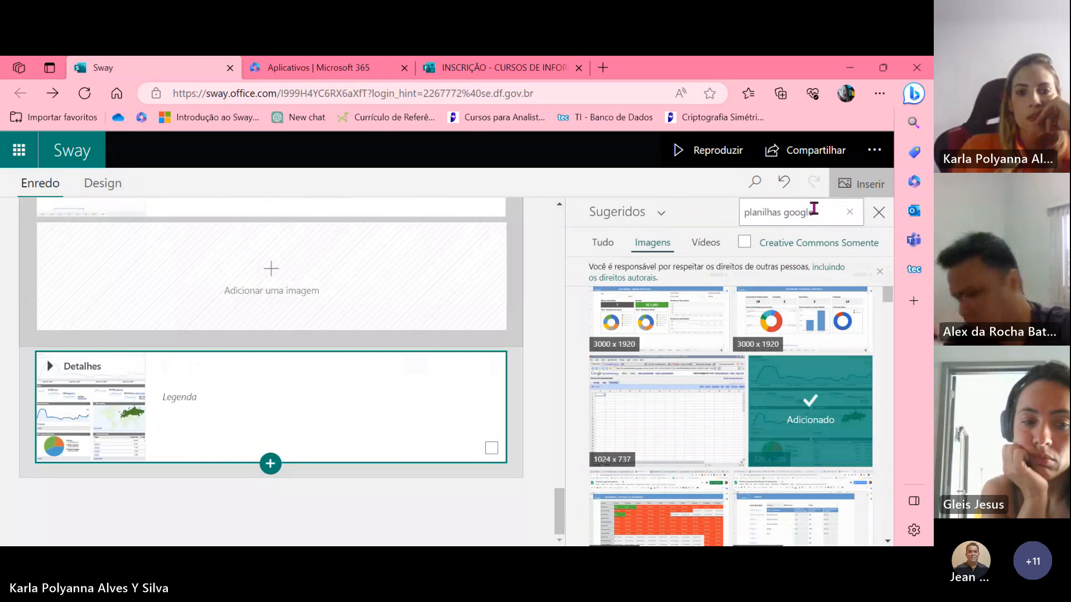
click(878, 212)
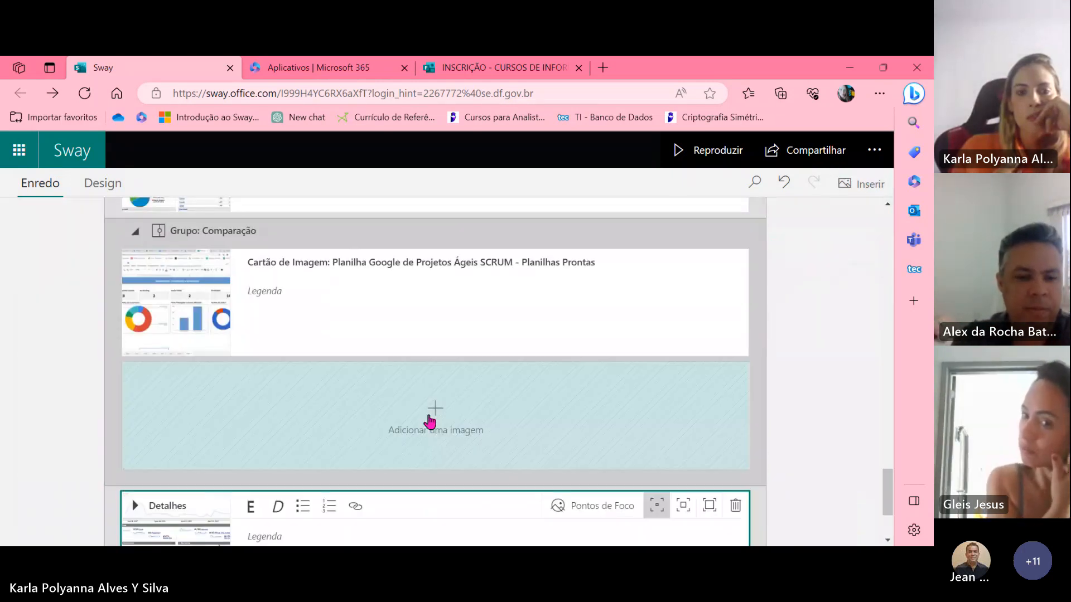
Add the 1024 x 737 blank Google spreadsheet image from the suggestions and move its card into the comparison group's second slot
click(432, 422)
click(406, 418)
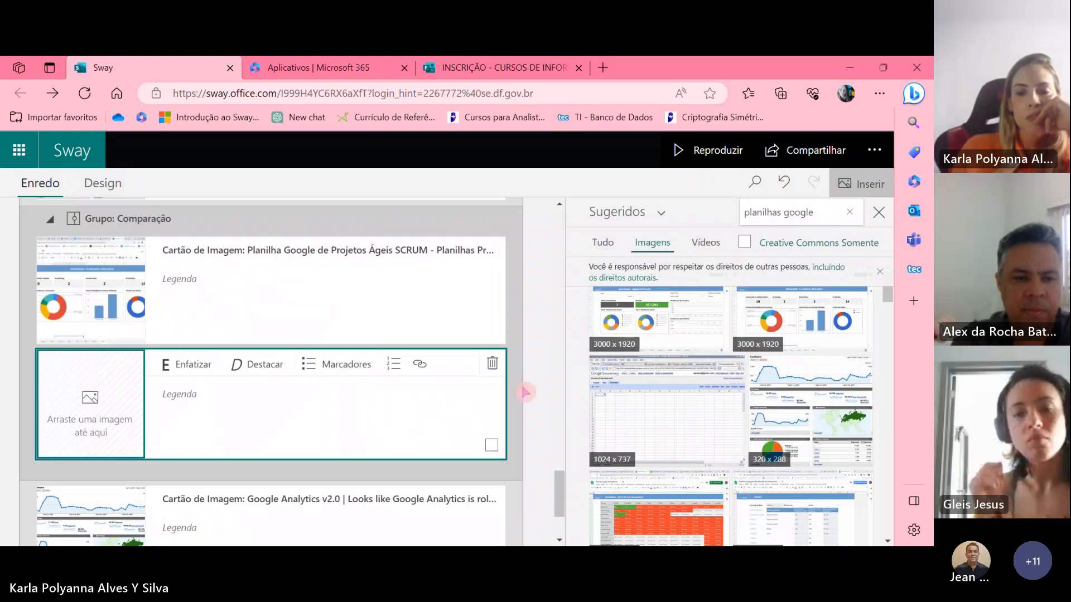
click(664, 426)
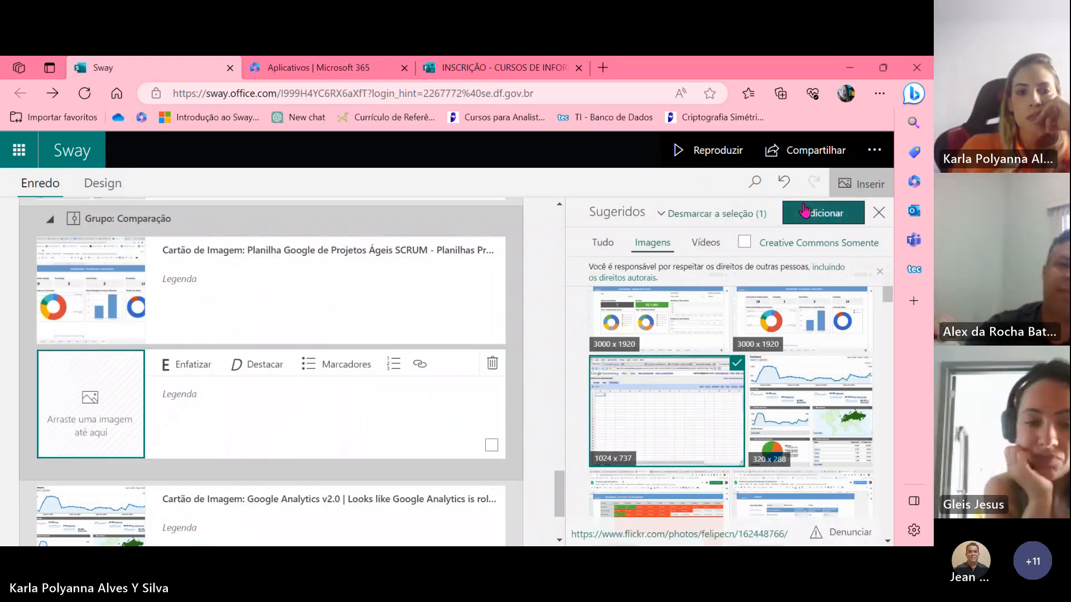
click(823, 213)
scroll(473, 382, up, 2)
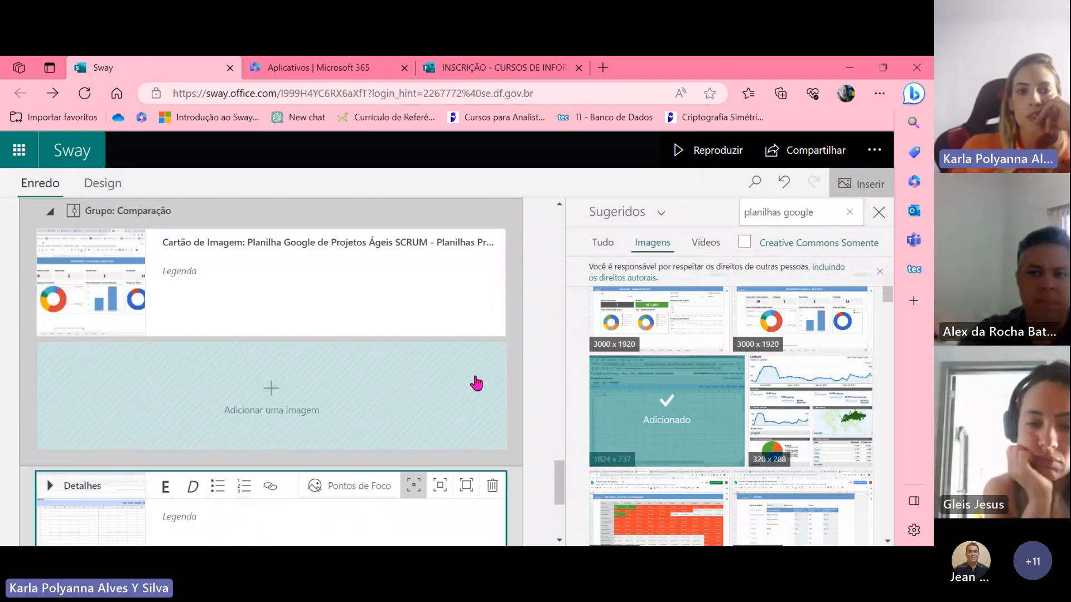
scroll(414, 401, up, 1)
scroll(276, 507, down, 1)
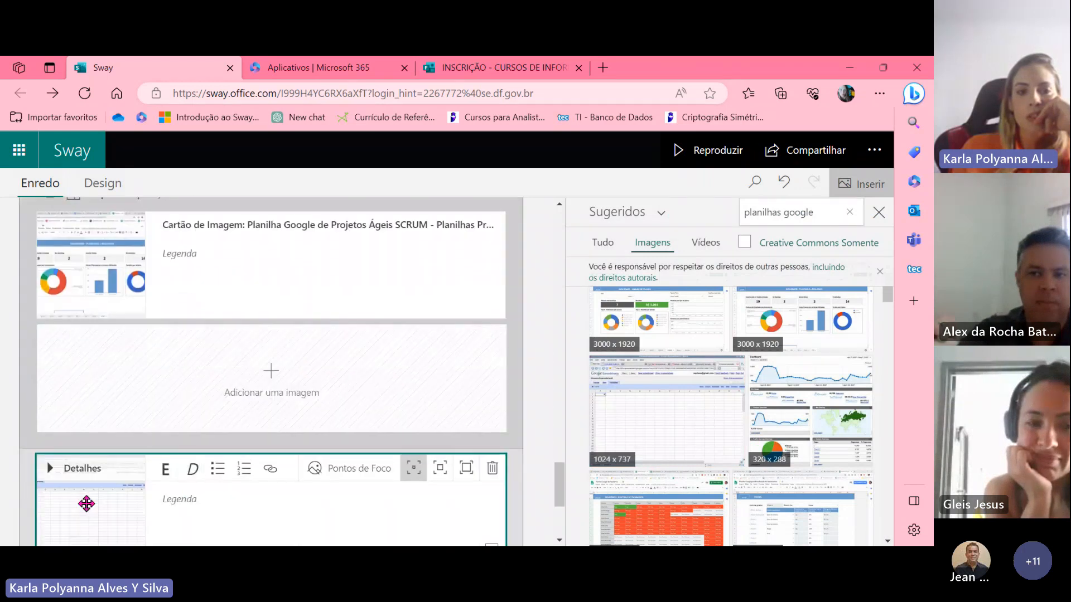
drag(83, 502, 165, 399)
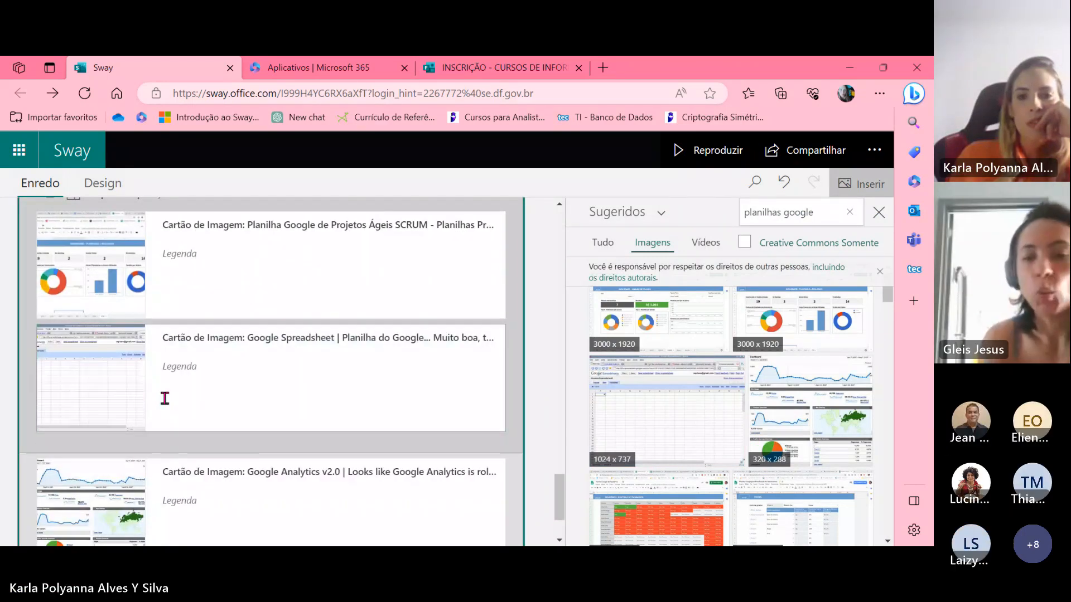
Close the image suggestions and delete the stray Google Analytics image card below the comparison group
click(879, 212)
scroll(521, 478, down, 2)
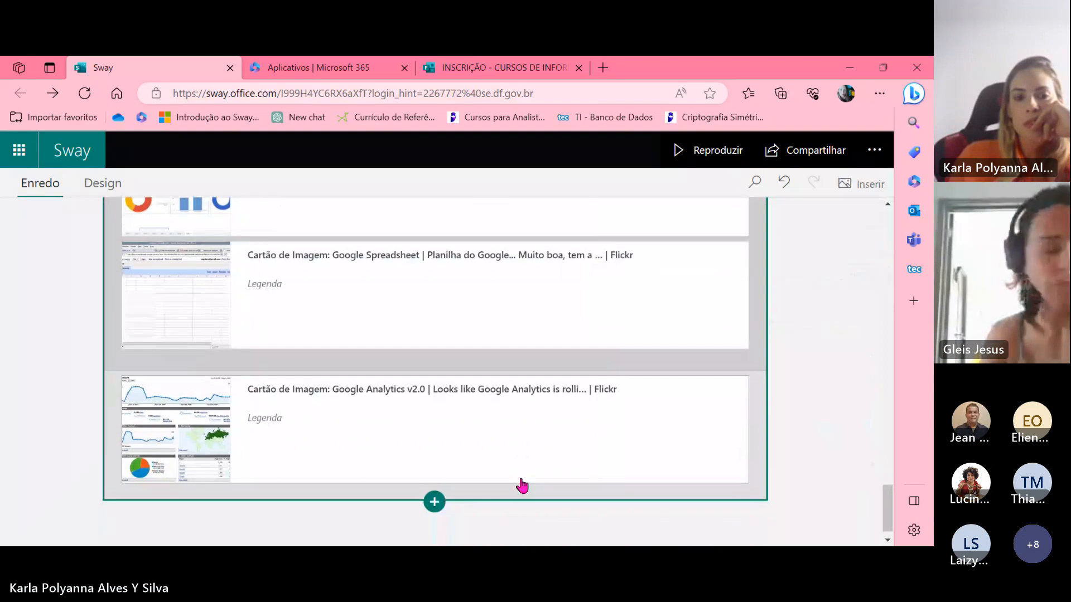
click(566, 415)
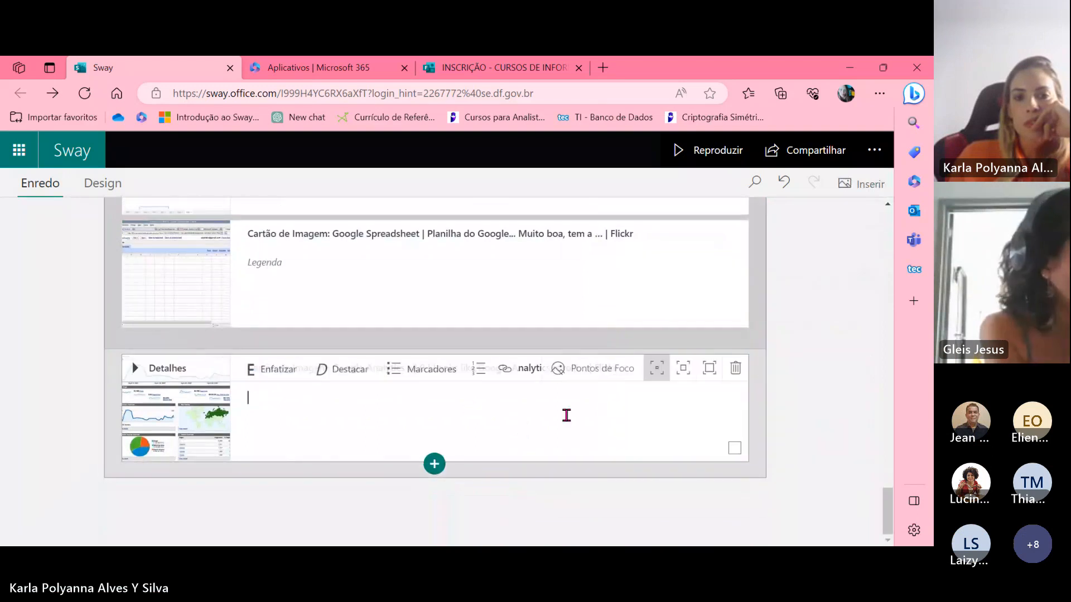
click(735, 368)
scroll(584, 448, up, 5)
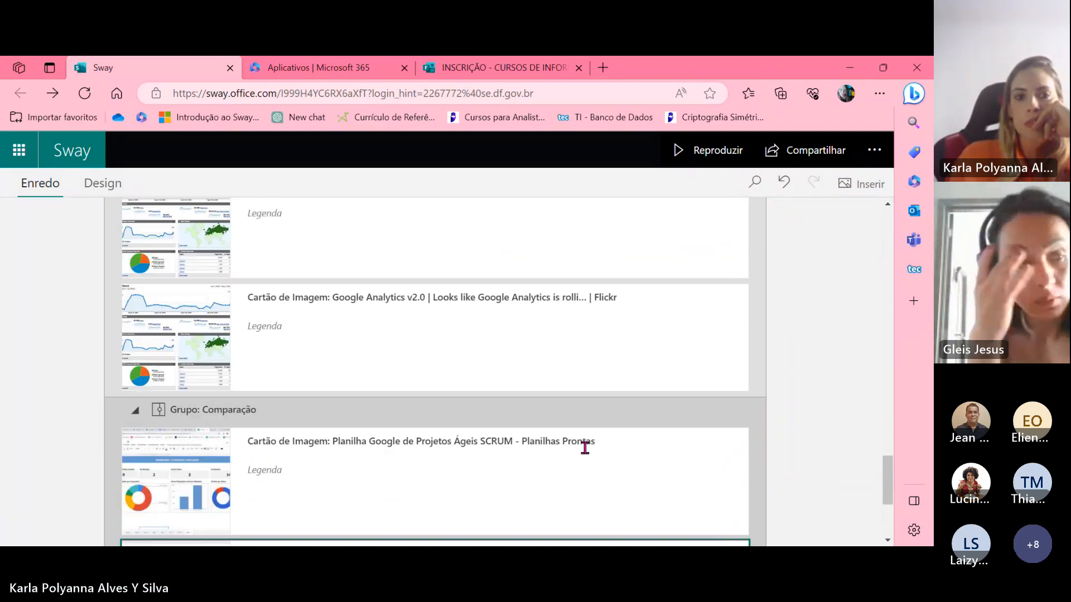
Preview the Sway through to the Excel section at its end, and return to editing
click(708, 158)
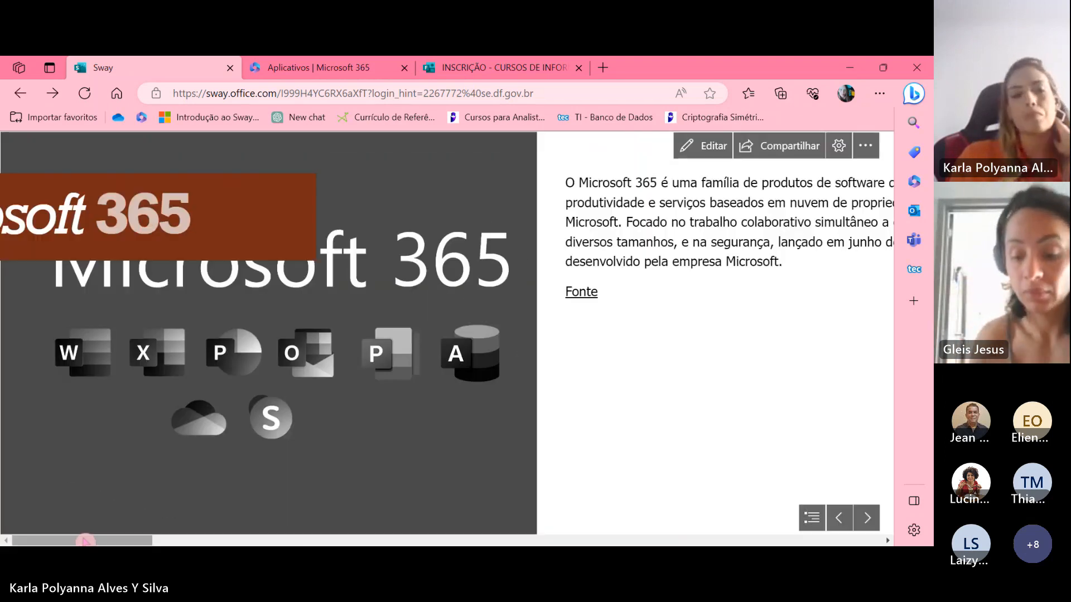
drag(85, 541, 806, 538)
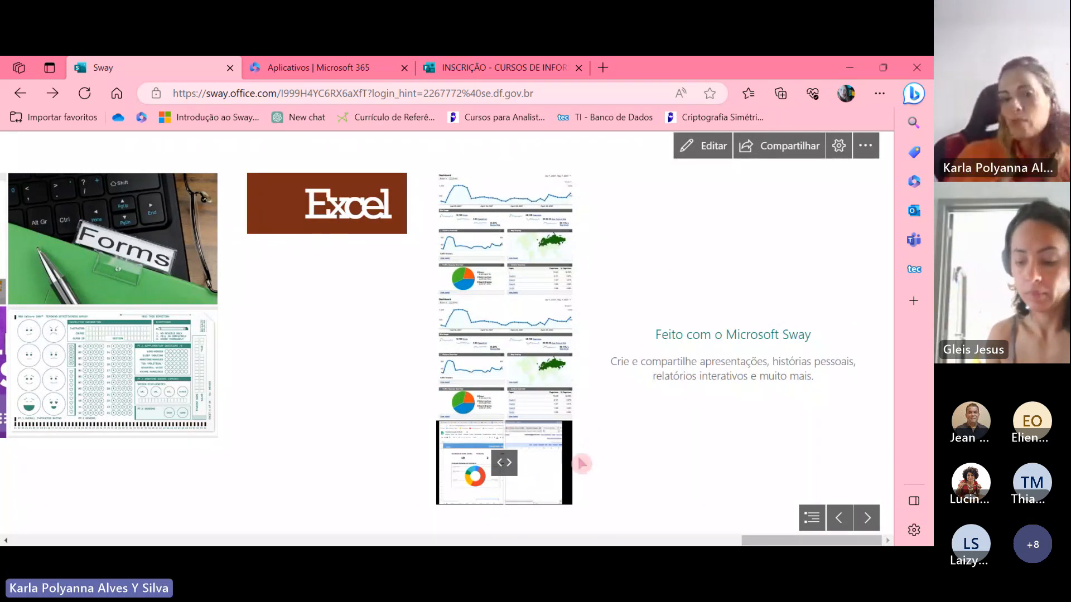
click(703, 146)
Delete both Google Analytics image cards between the Excel title card and the comparison group
scroll(312, 437, up, 5)
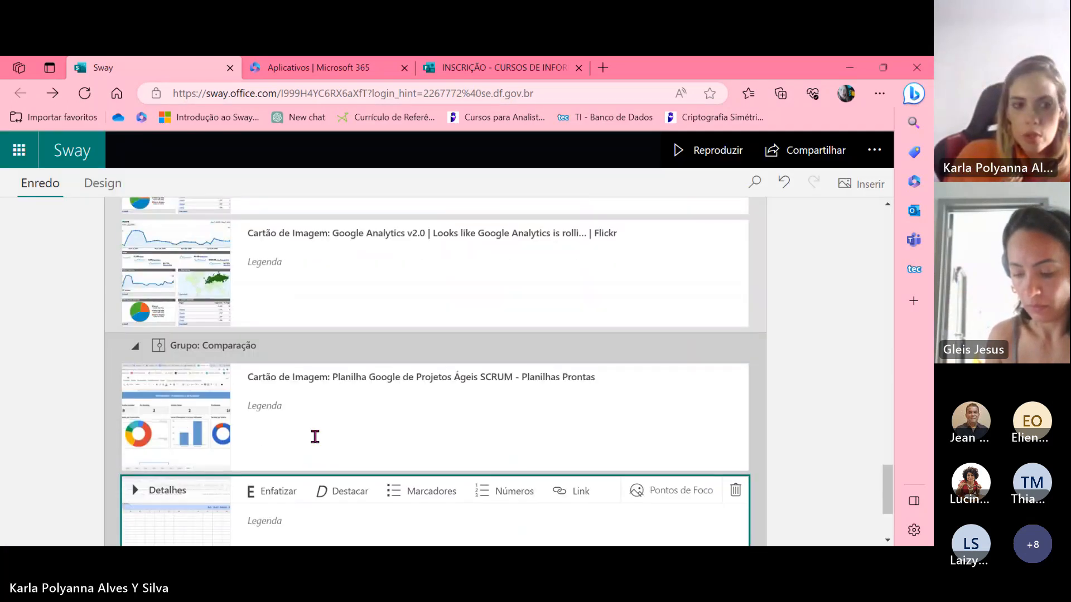
click(414, 401)
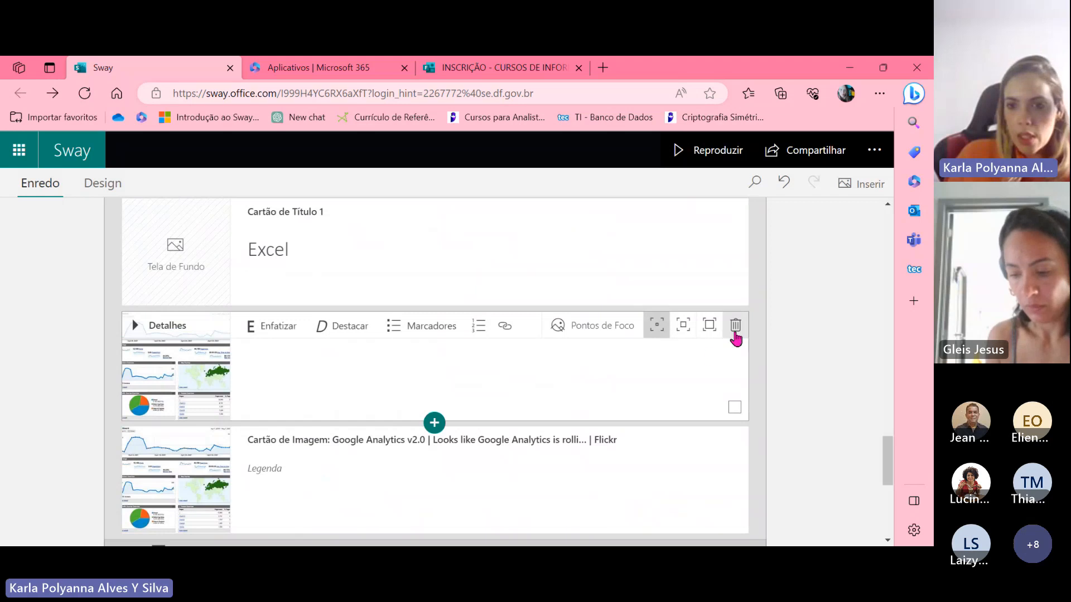
click(735, 326)
click(609, 384)
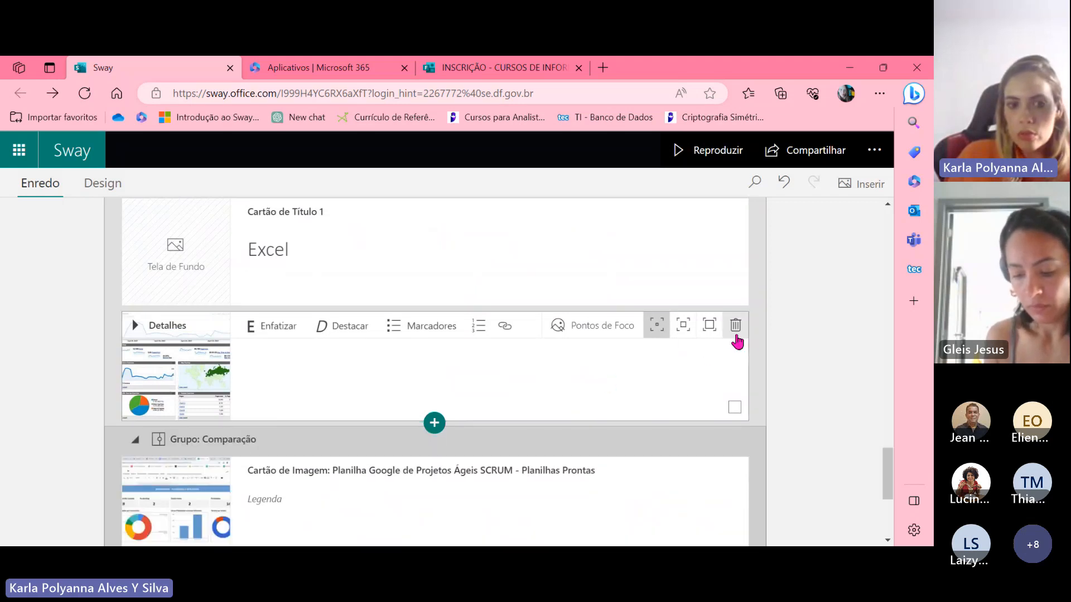
click(736, 334)
Play the Sway and advance through its sections to the Excel comparison group
click(756, 184)
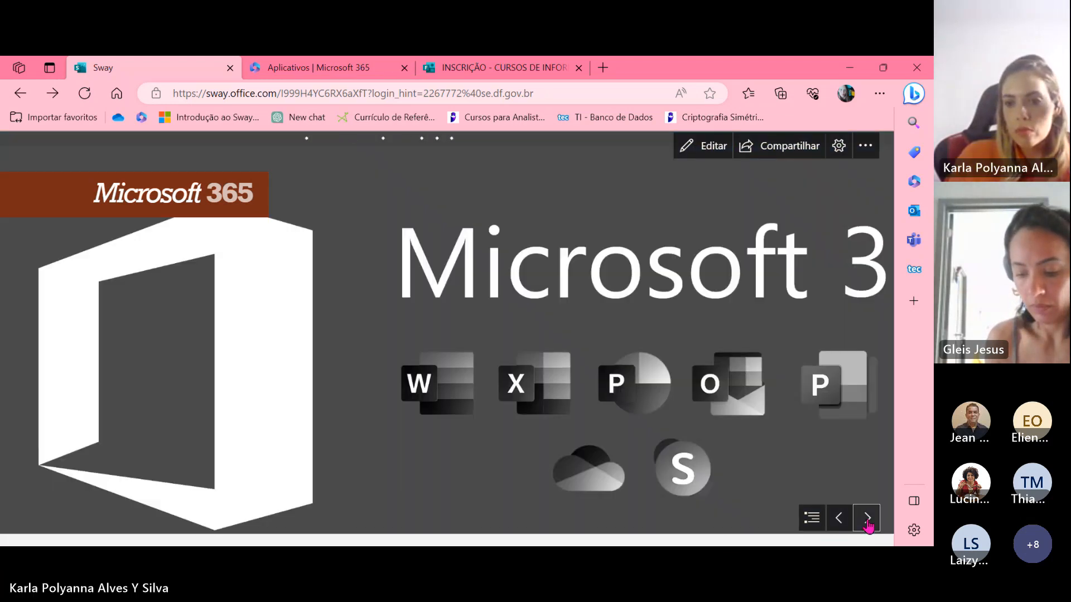
click(868, 526)
click(868, 526)
click(868, 526)
click(868, 525)
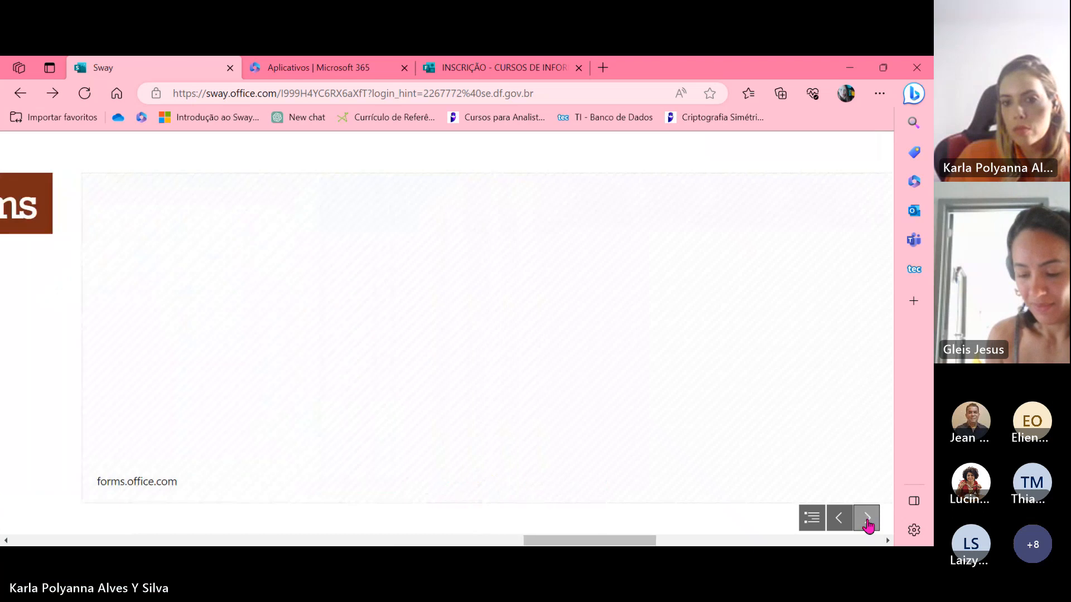
click(868, 526)
click(869, 526)
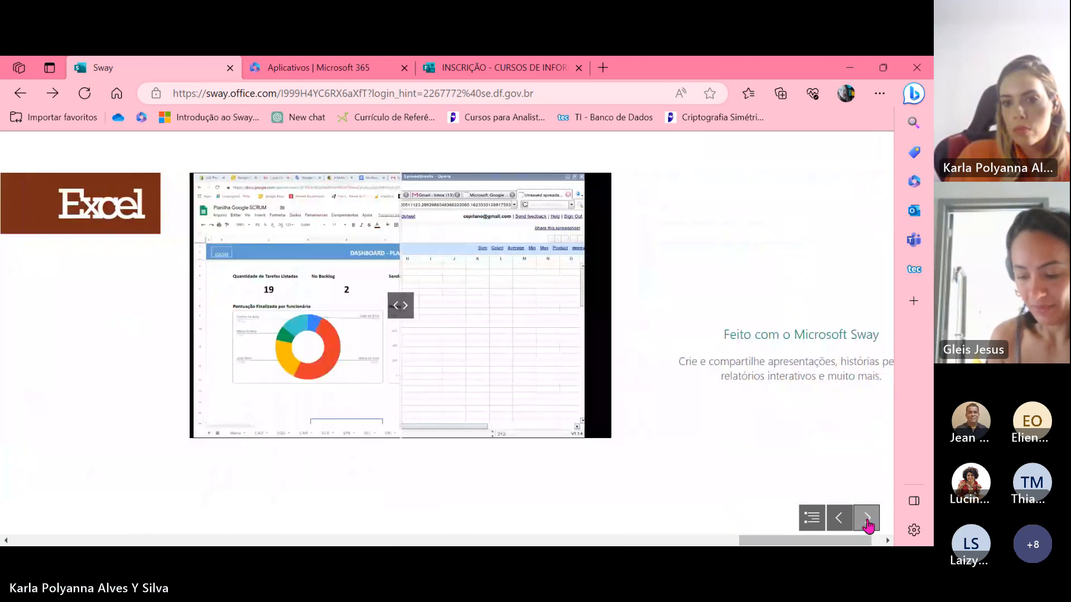
drag(767, 540, 738, 540)
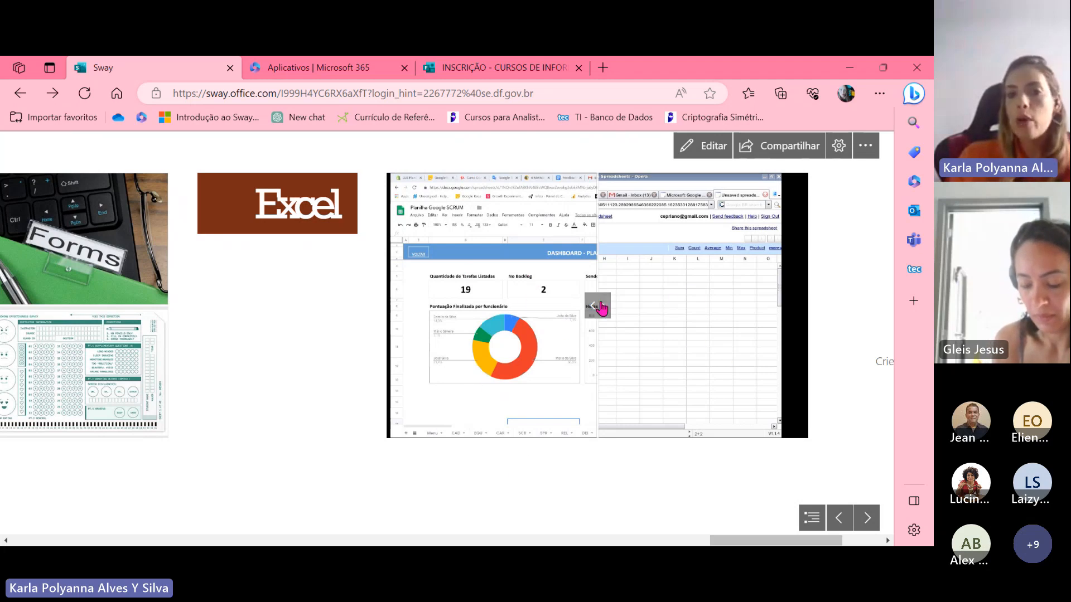
Enlarge both images of the comparison group in the preview, close the enlarged view and return to editing
click(509, 313)
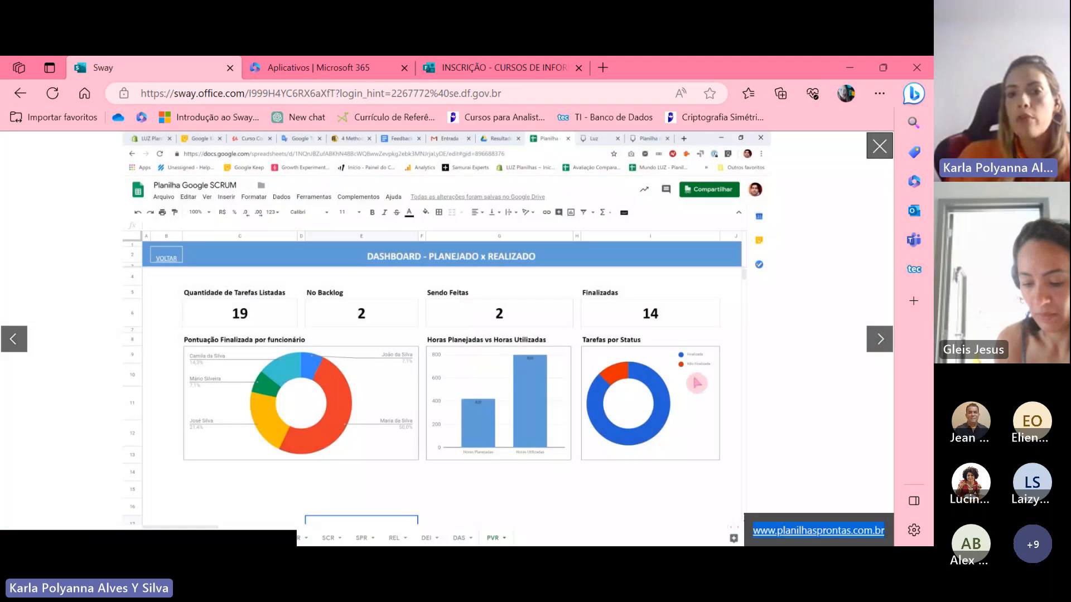
click(878, 339)
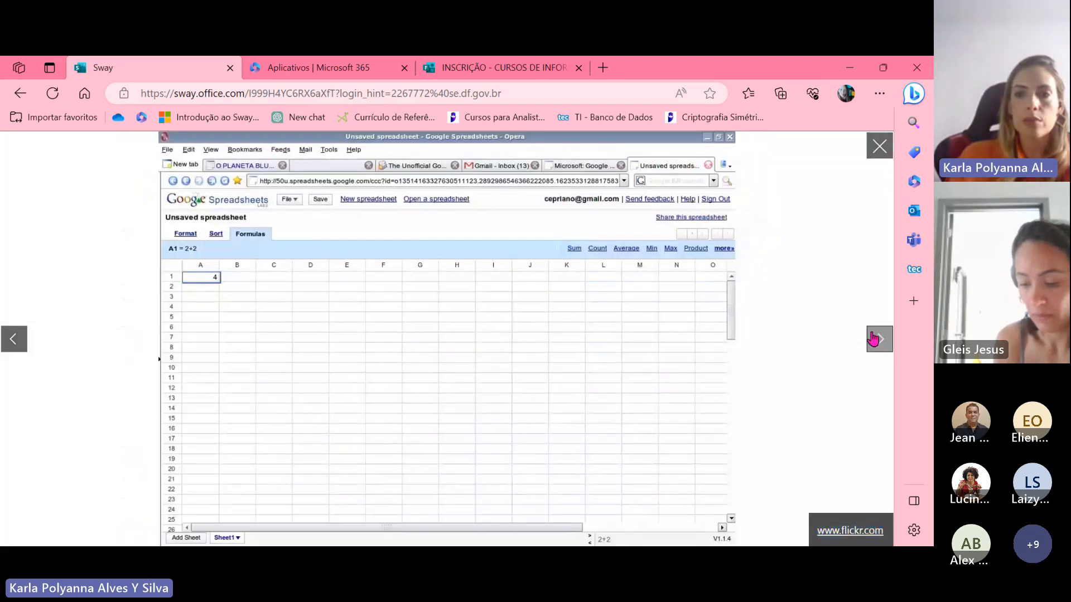
click(880, 147)
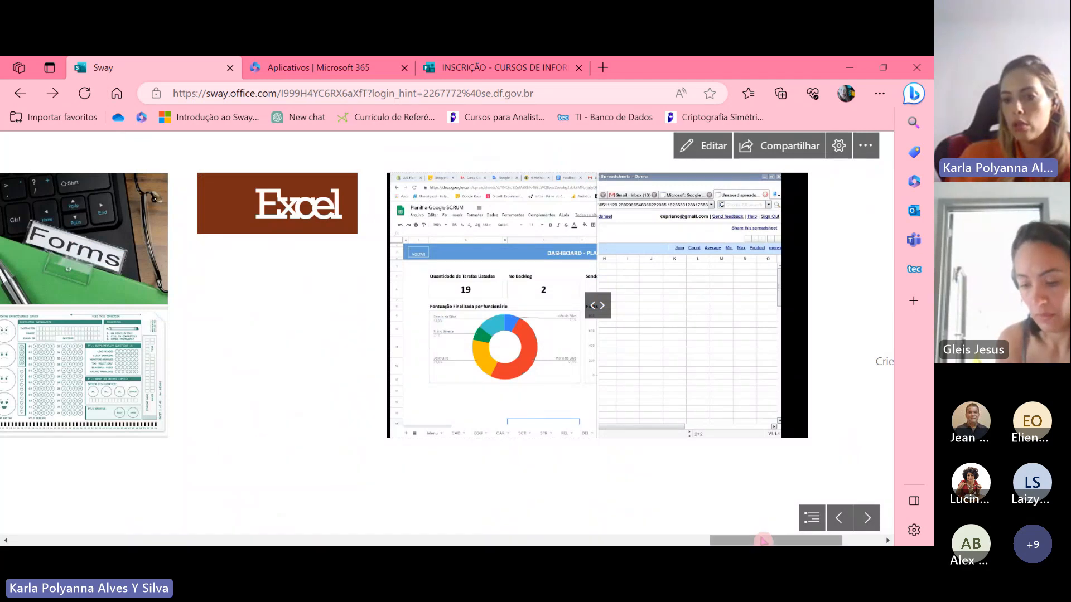
drag(764, 541, 804, 539)
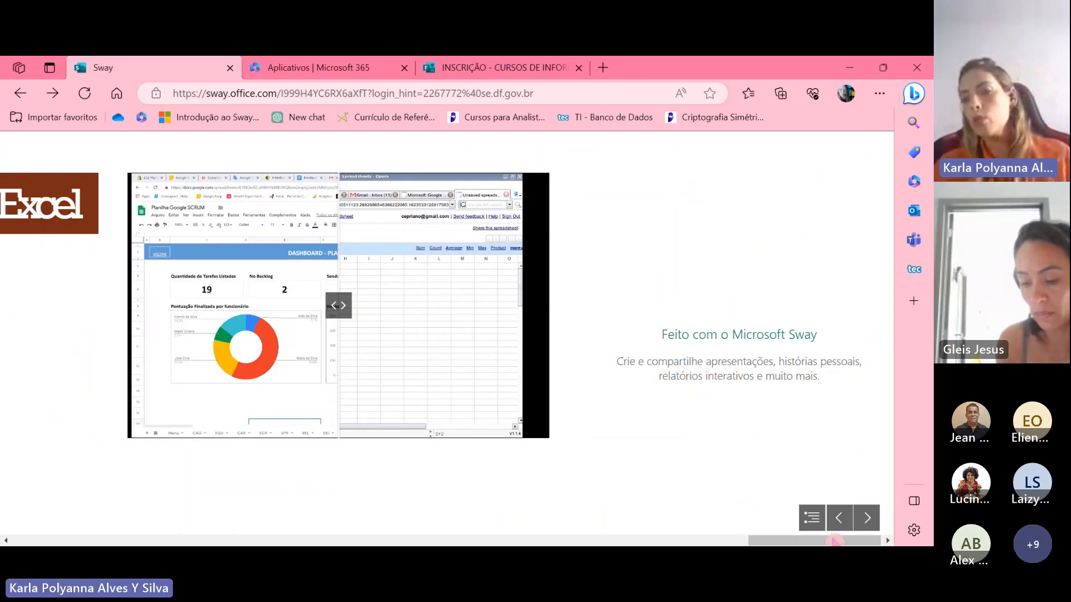
drag(810, 541, 814, 540)
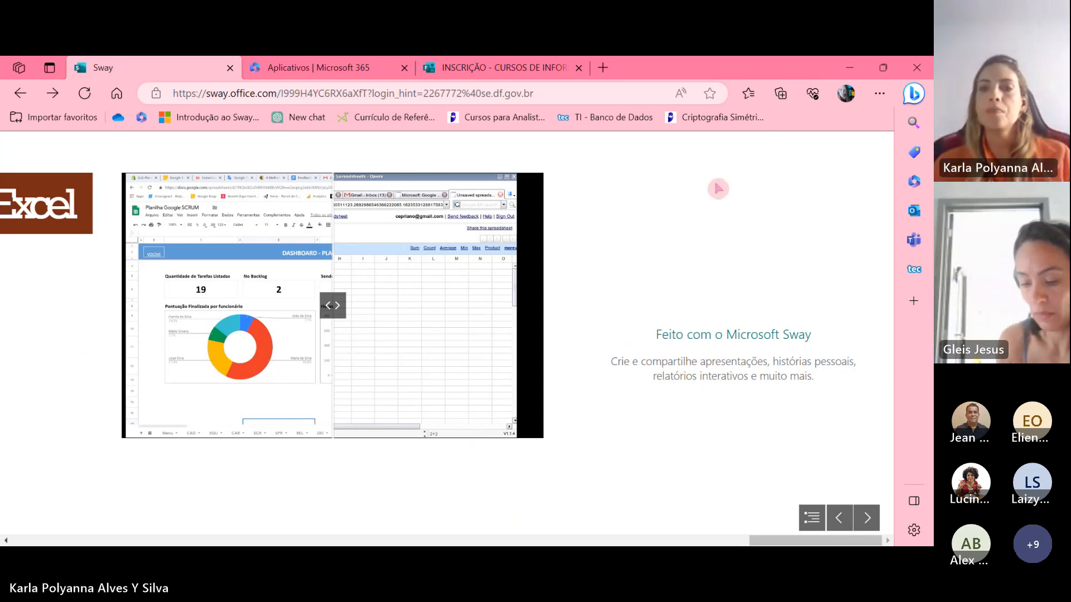
scroll(703, 214, up, 5)
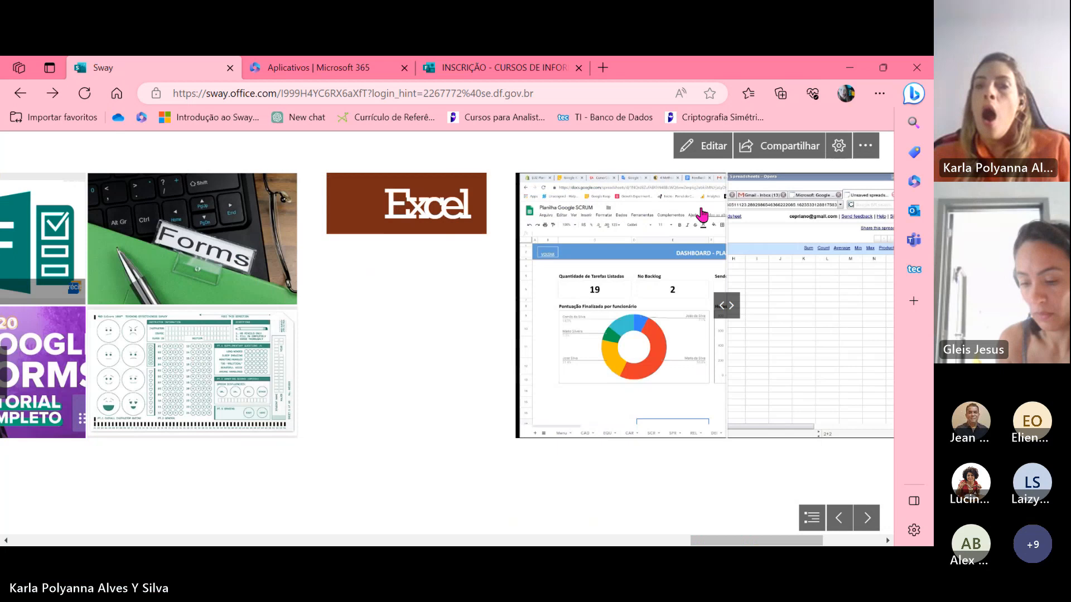
click(701, 146)
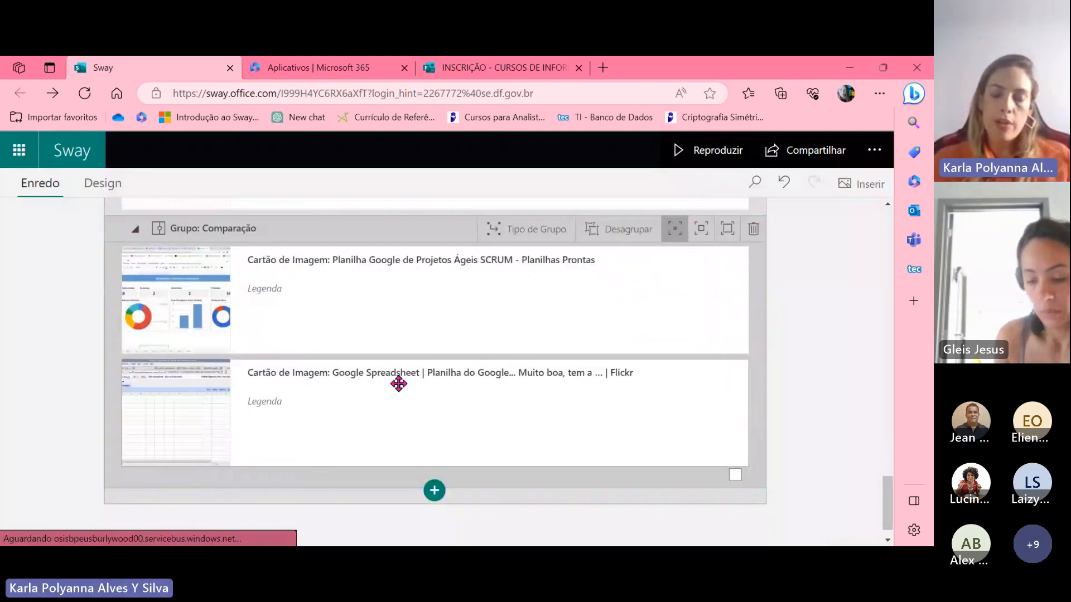
Insert a stack (Pilha) group below the comparison group in the Excel section
click(398, 383)
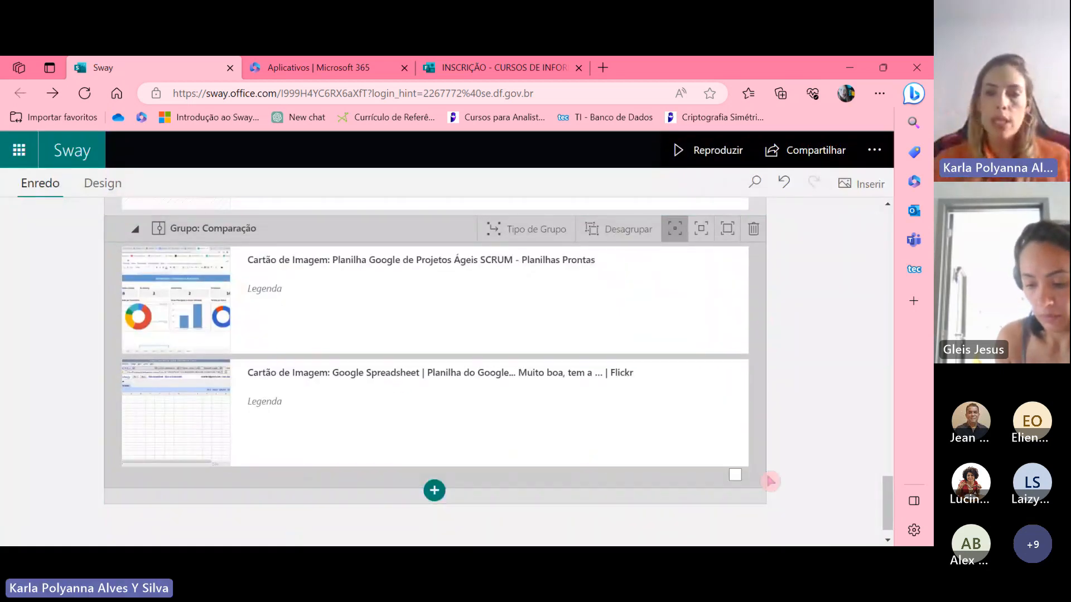
scroll(826, 459, up, 4)
scroll(827, 460, down, 5)
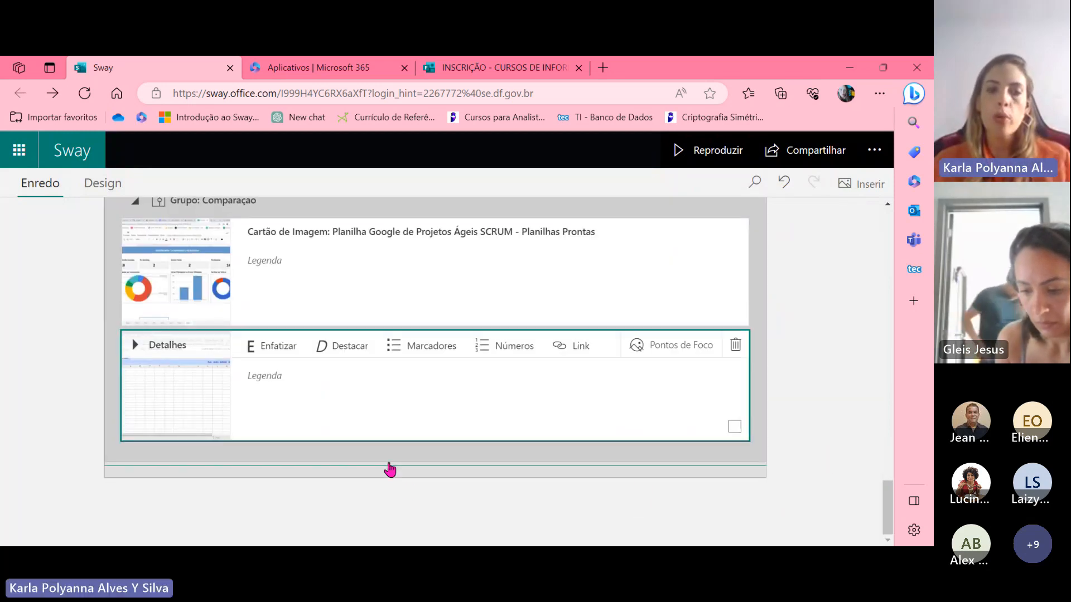
click(415, 466)
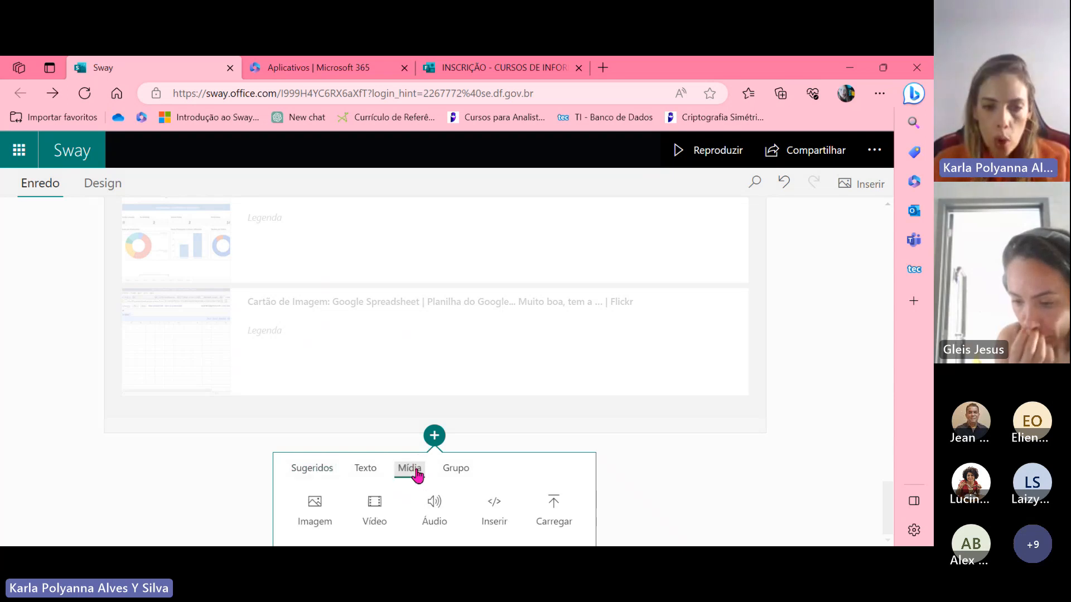
click(462, 467)
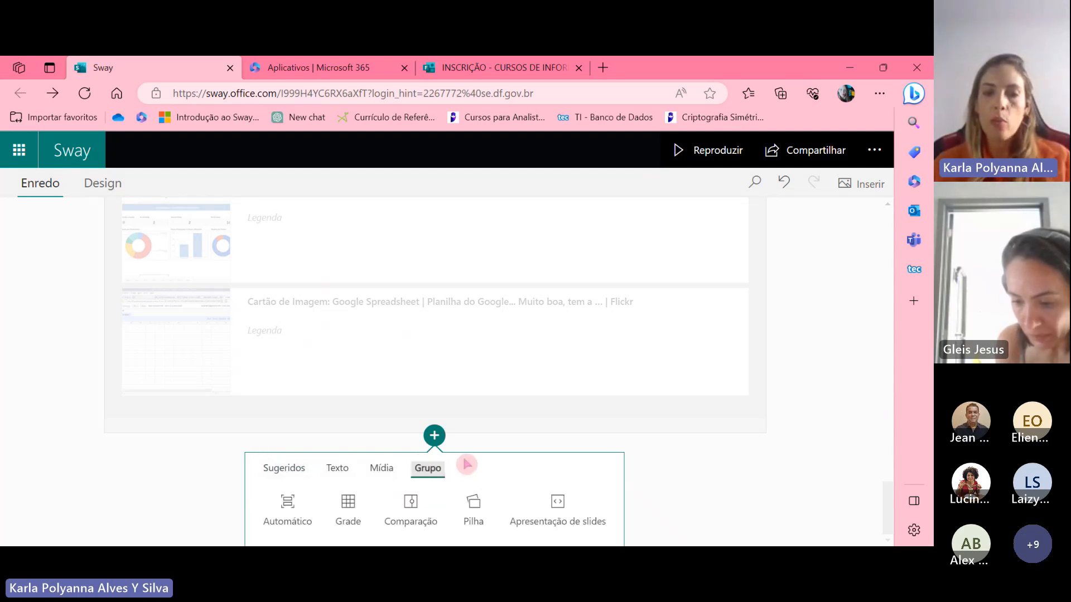
click(473, 512)
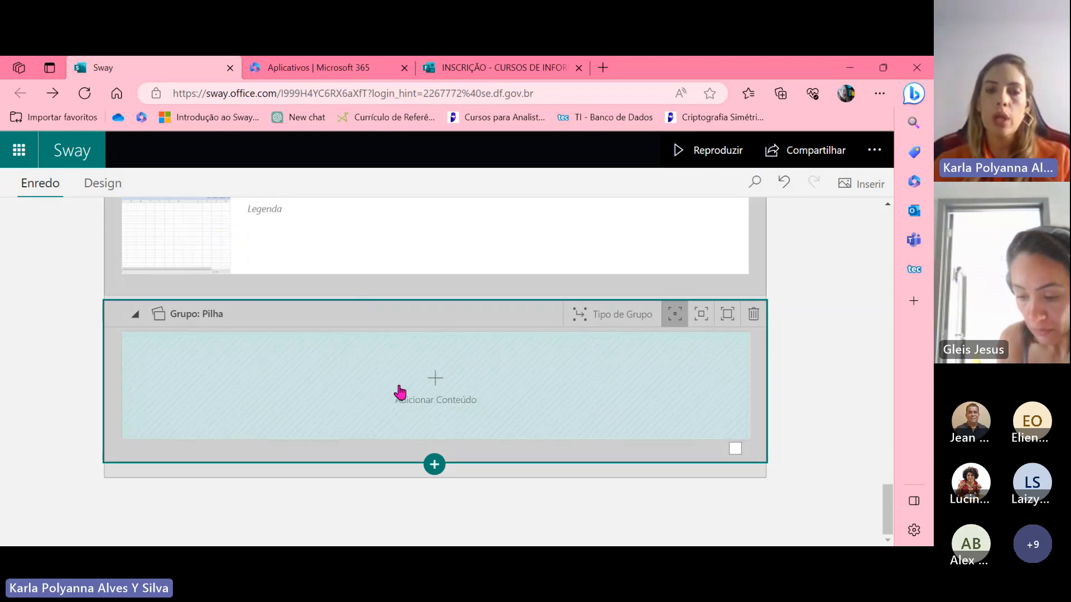
Add an image card to the stack group and search the suggested images for "excel"
click(432, 384)
click(456, 409)
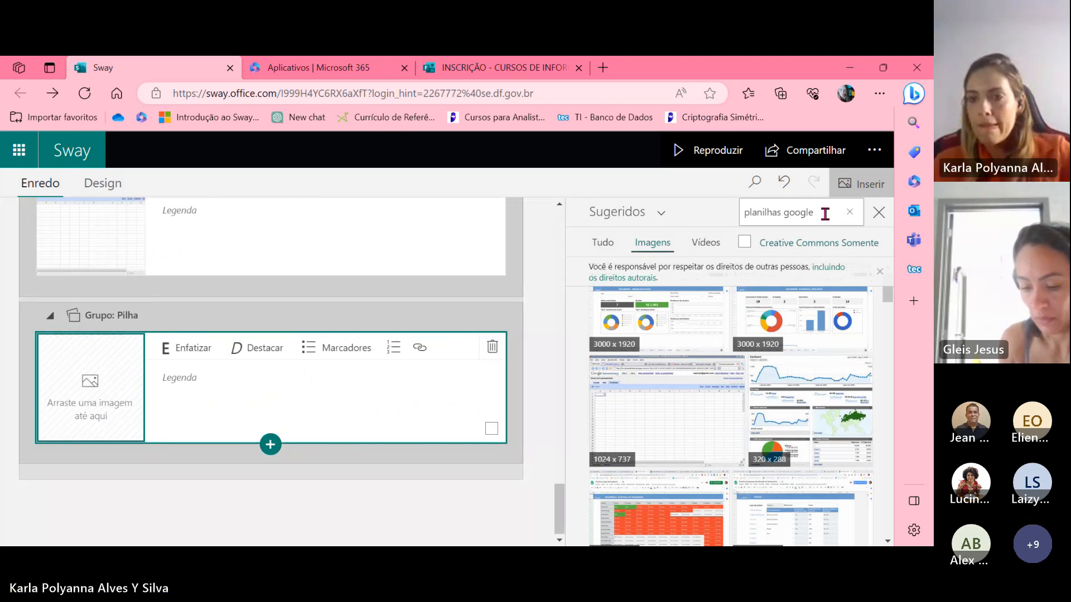
click(825, 214)
text(exe)
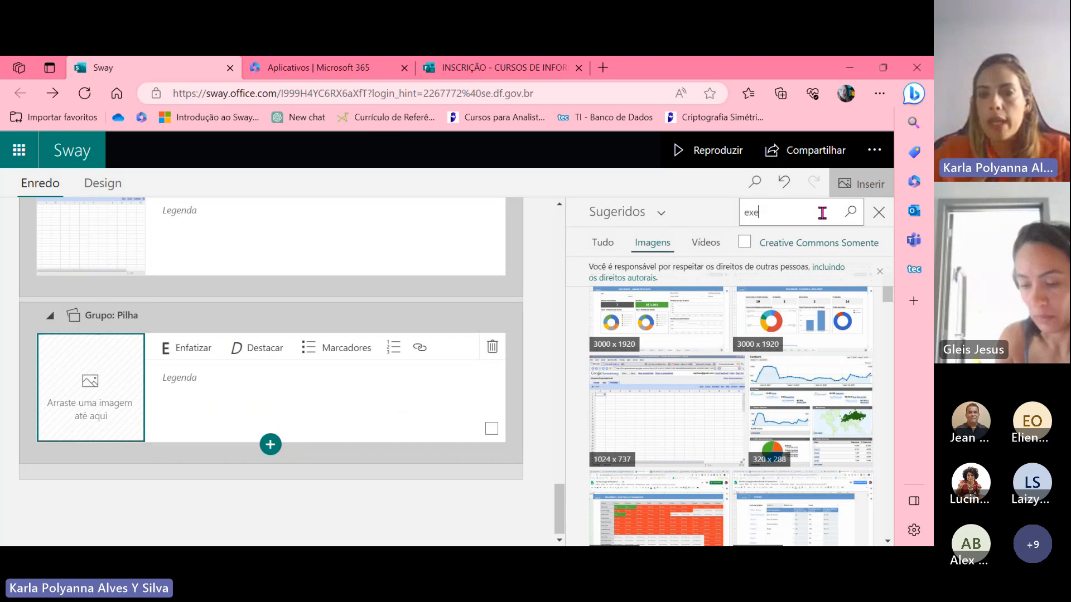
text(el)
key(Return)
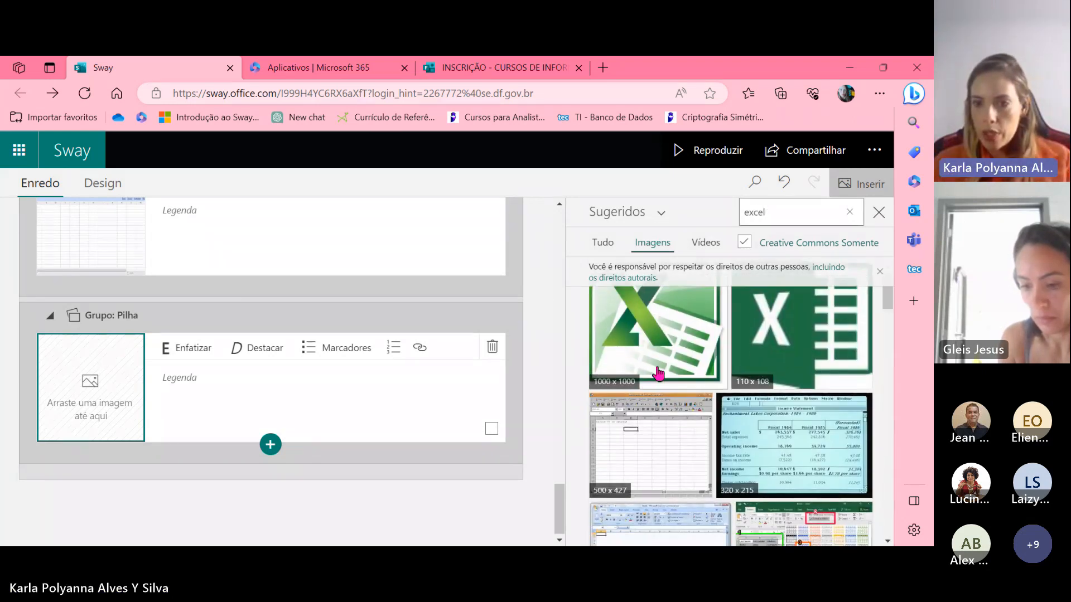
Fill the stack group's first image card with the suggested 110 x 108 green Excel logo
click(659, 374)
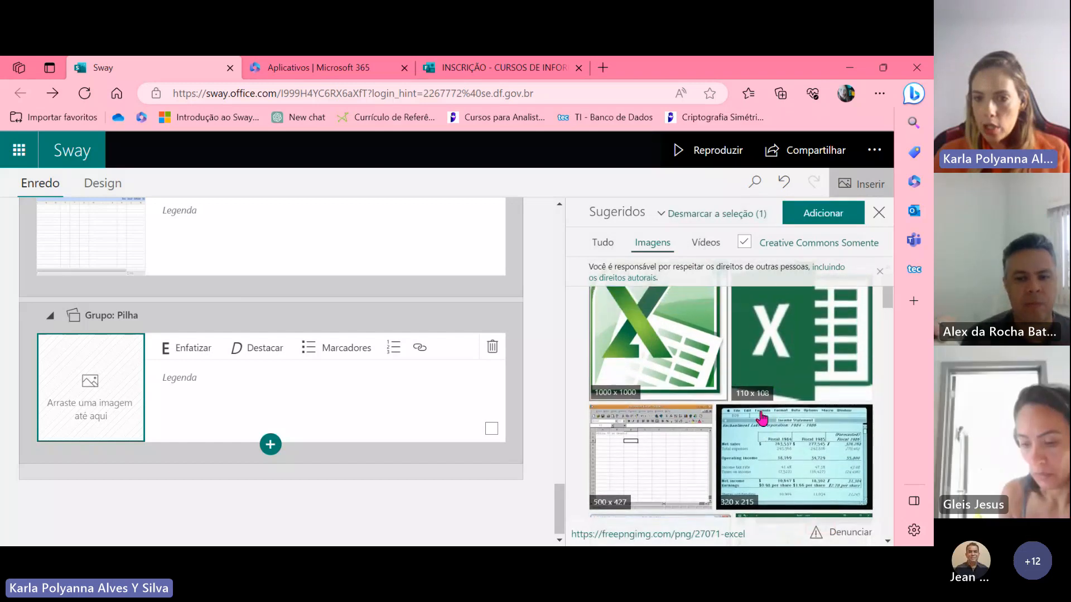
click(759, 324)
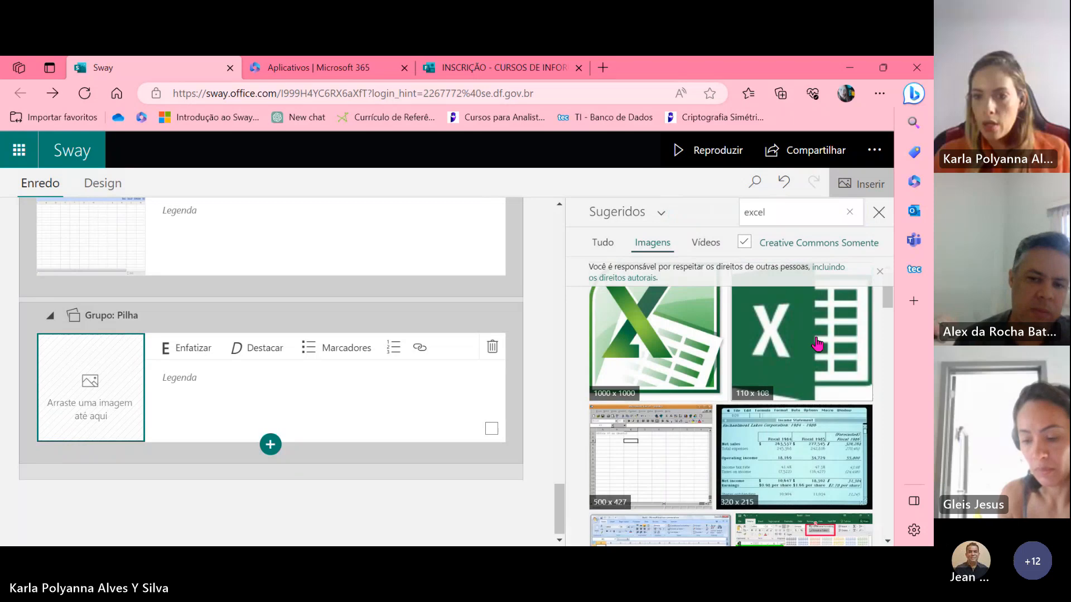
click(818, 211)
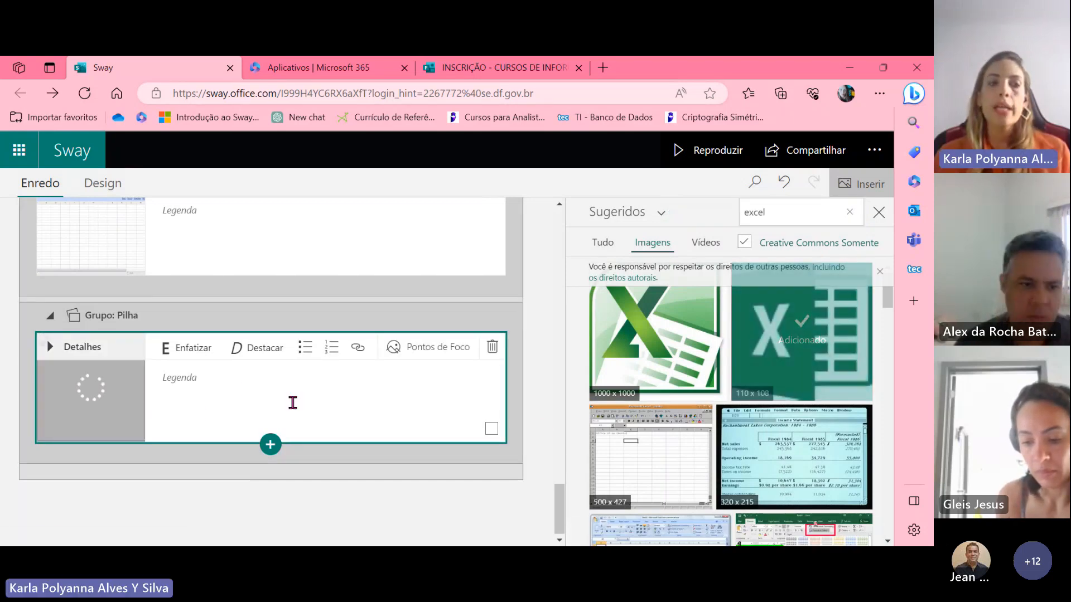
Add a second image card to the stack group and fill it with the suggested 975 x 699 Excel table styles image
click(271, 445)
click(277, 494)
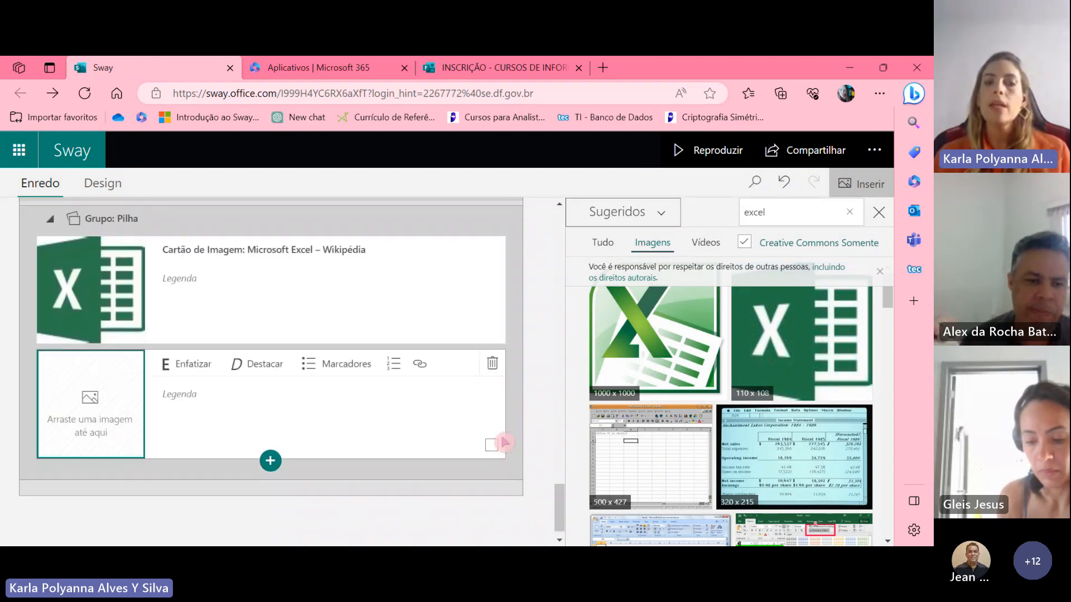
scroll(792, 383, down, 2)
scroll(792, 384, down, 1)
click(790, 389)
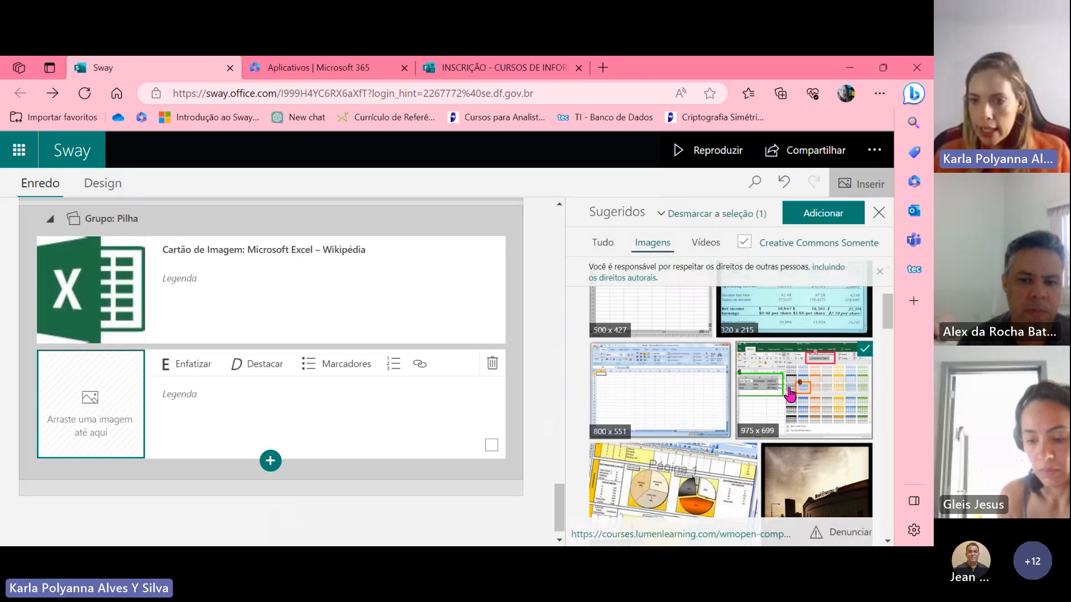
click(820, 210)
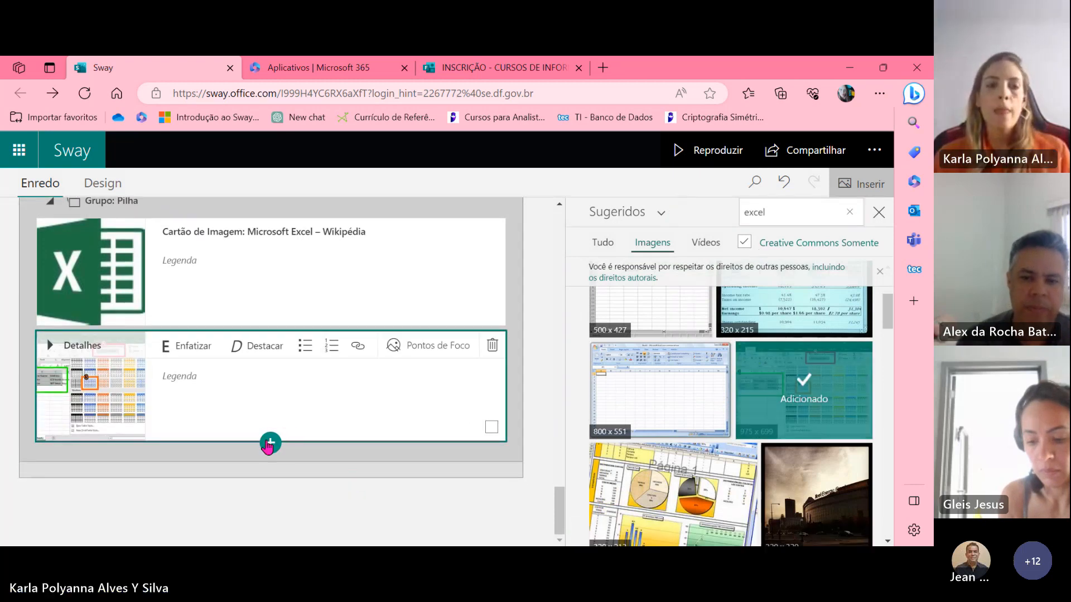
Add a third image card to the stack group and fill it with the suggested 975 x 699 Excel table styles image
click(271, 444)
click(270, 494)
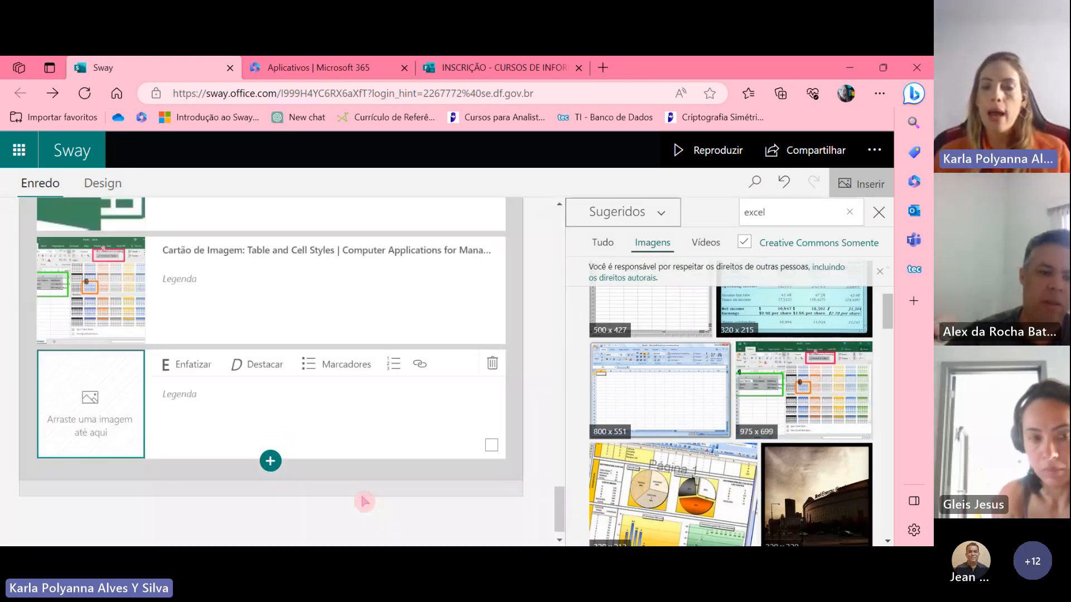
scroll(814, 451, down, 1)
click(796, 344)
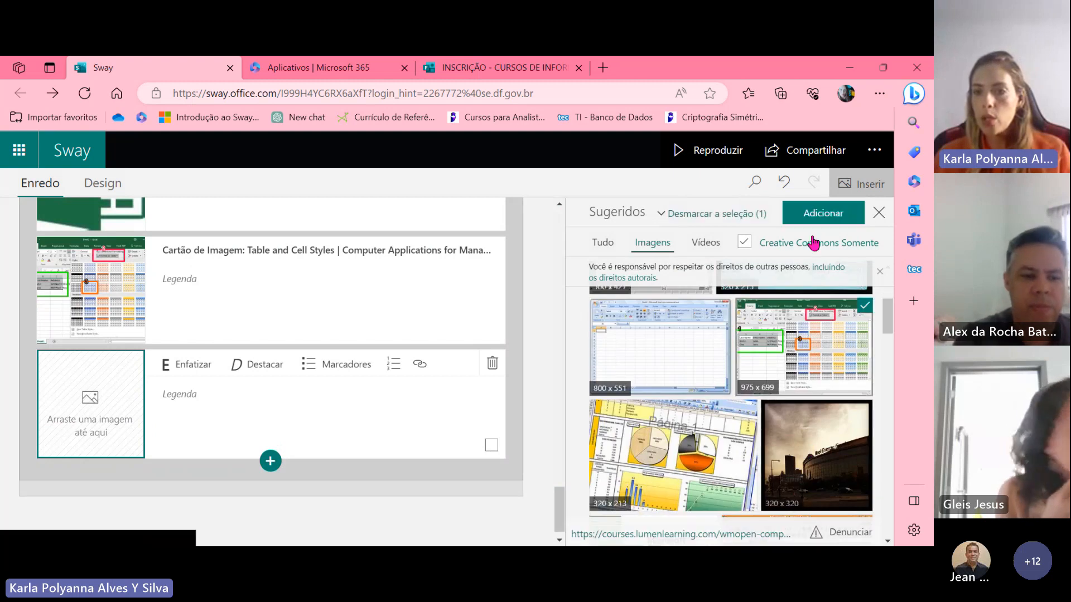
click(812, 210)
Add another image card to the stack group, fill it with the suggested 320 x 213 charts image, and close the suggestions
click(271, 442)
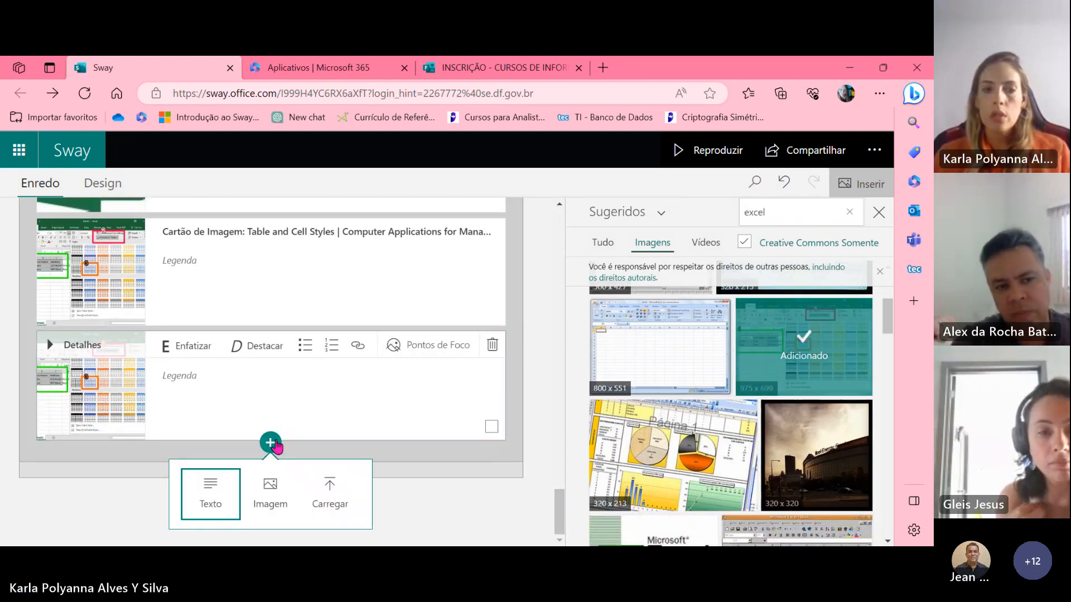
click(609, 495)
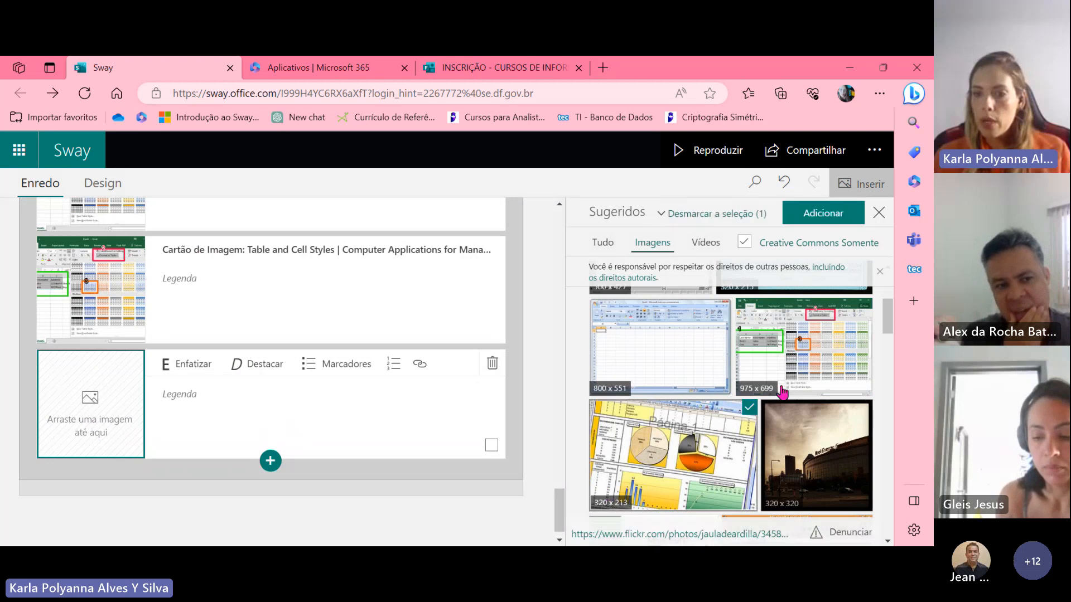
click(803, 212)
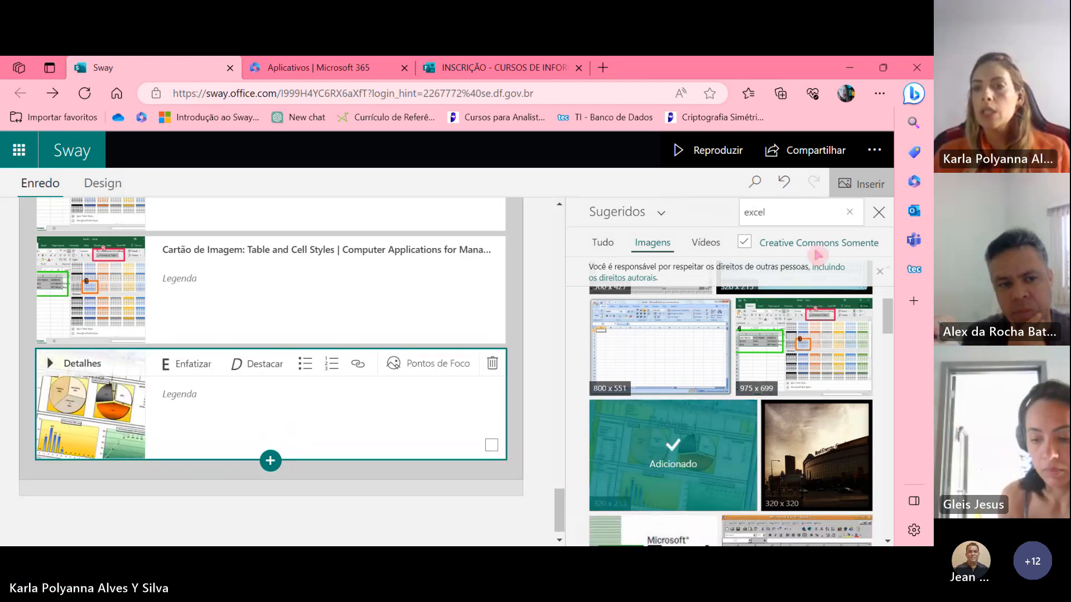
click(879, 211)
Delete the duplicate table styles image card from the stack group
scroll(672, 460, up, 4)
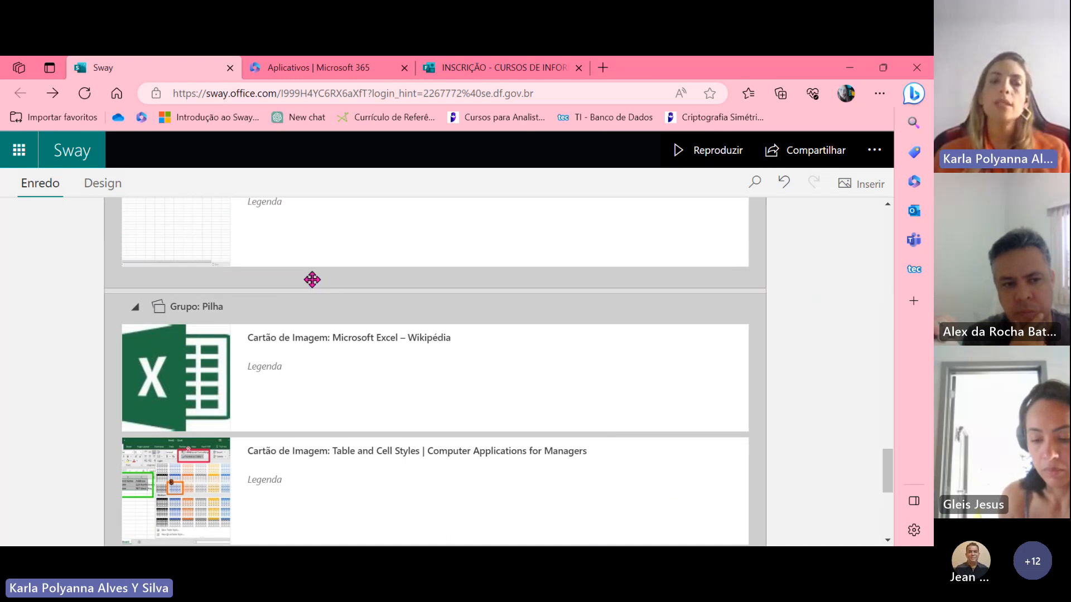
scroll(230, 365, down, 2)
scroll(230, 364, down, 3)
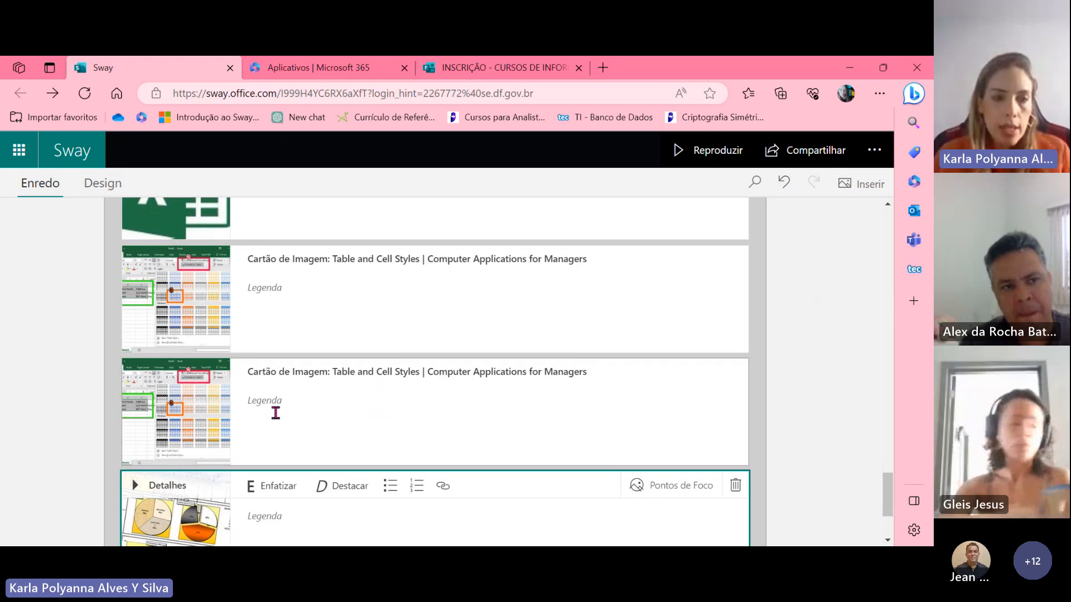
click(471, 408)
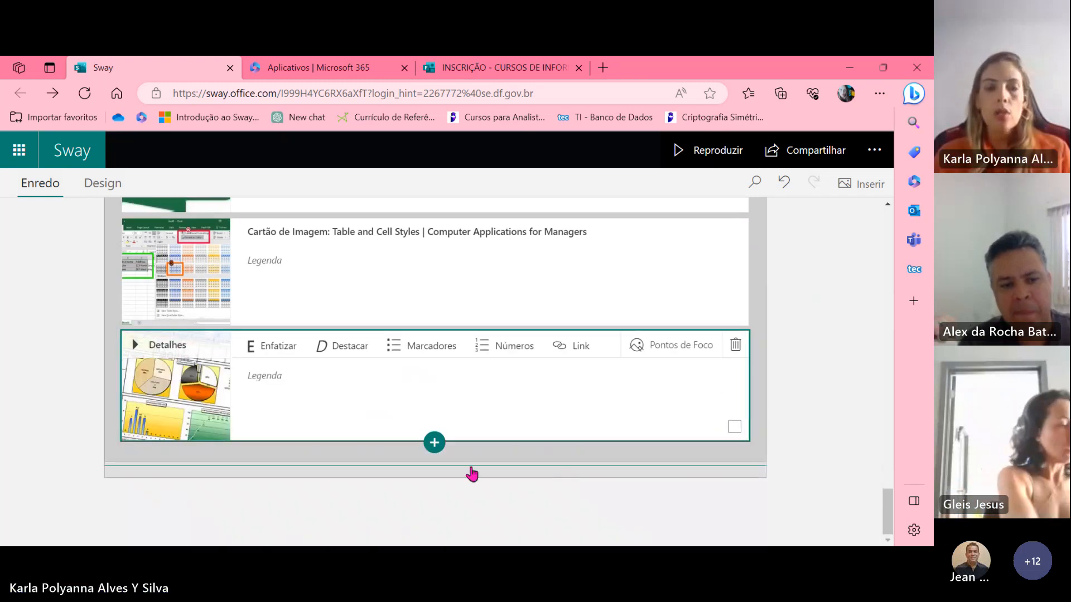
Add one more image card to the stack group and fill it with the suggested 800 x 551 blank Excel spreadsheet image
click(434, 443)
click(435, 493)
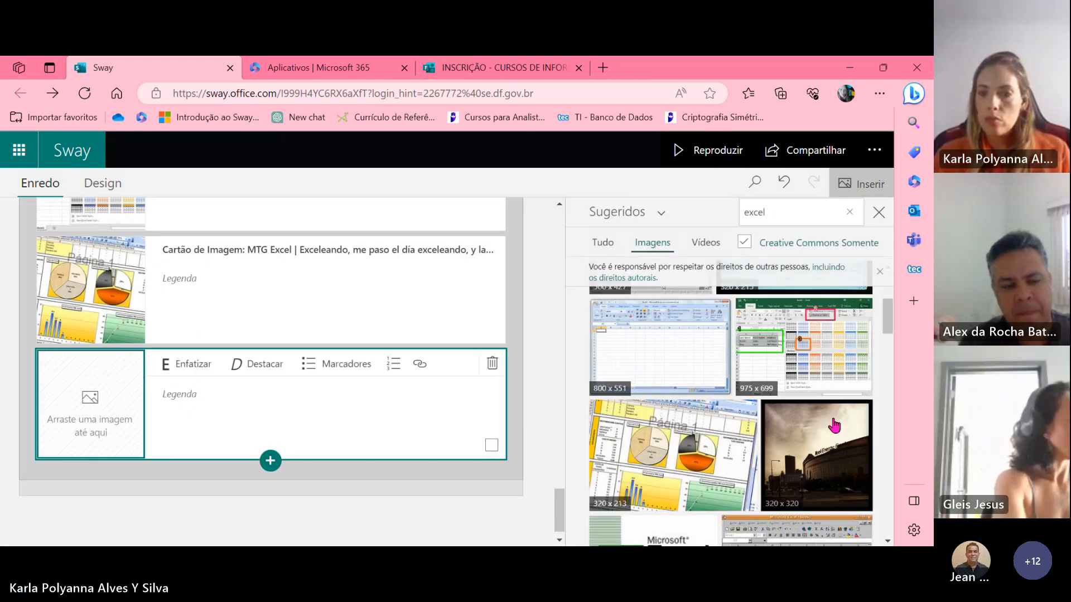
scroll(788, 417, down, 3)
scroll(788, 417, down, 3)
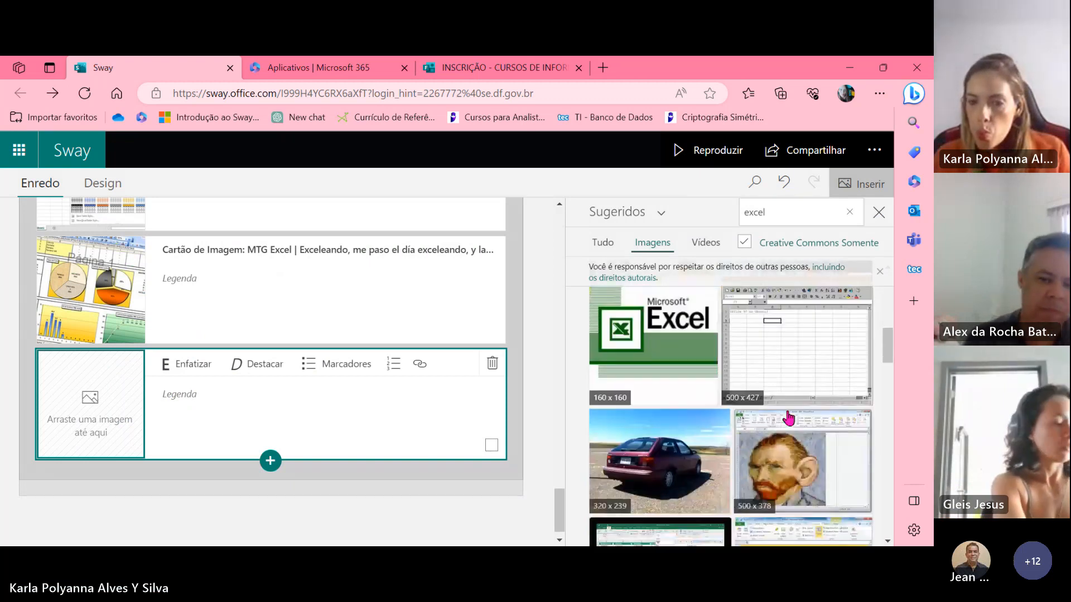
scroll(788, 417, up, 3)
scroll(788, 417, up, 3)
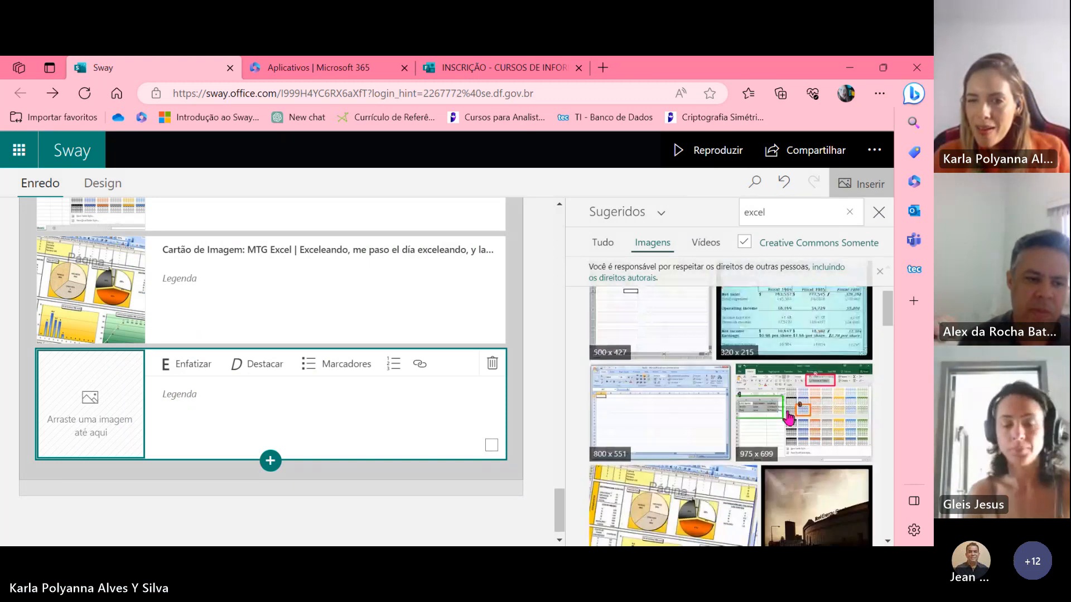
scroll(788, 417, down, 1)
click(680, 466)
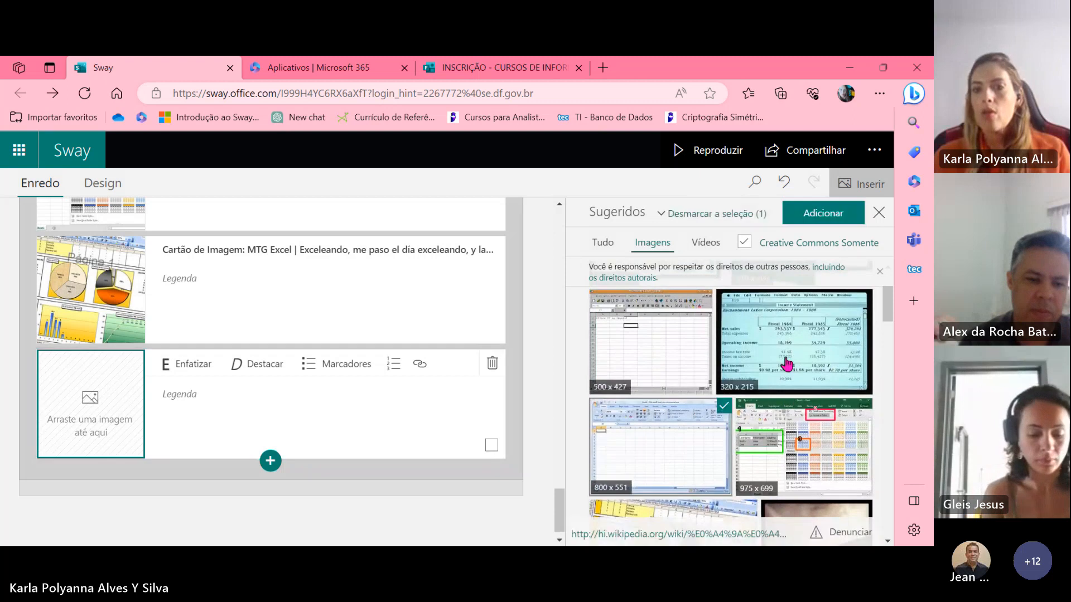
click(812, 212)
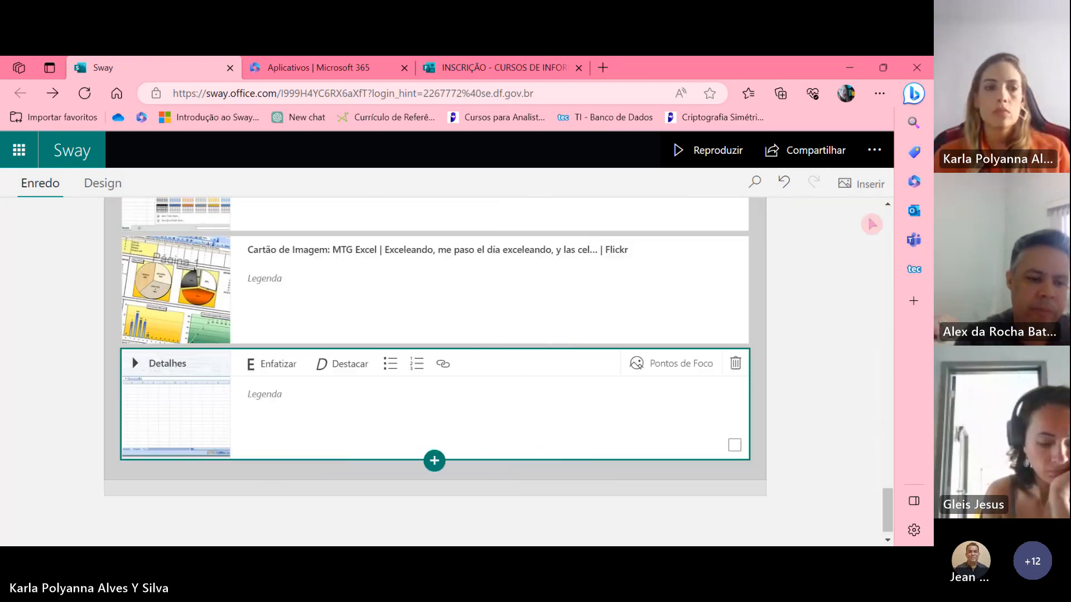
Preview the Sway, flip through the image stack in the Excel section, and return to editing
scroll(499, 393, up, 4)
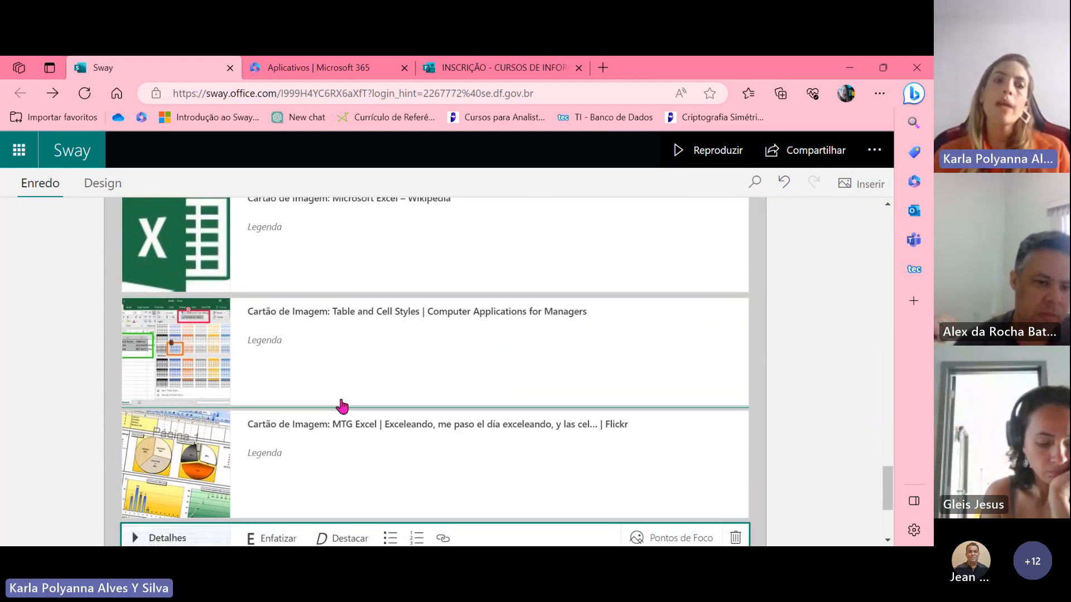
scroll(342, 402, up, 3)
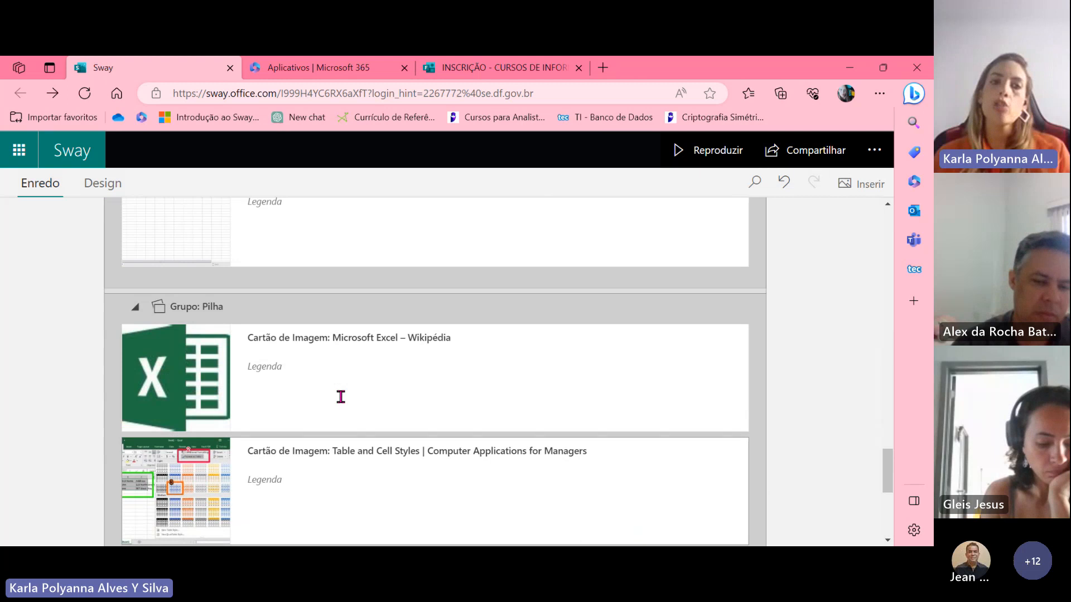
click(706, 150)
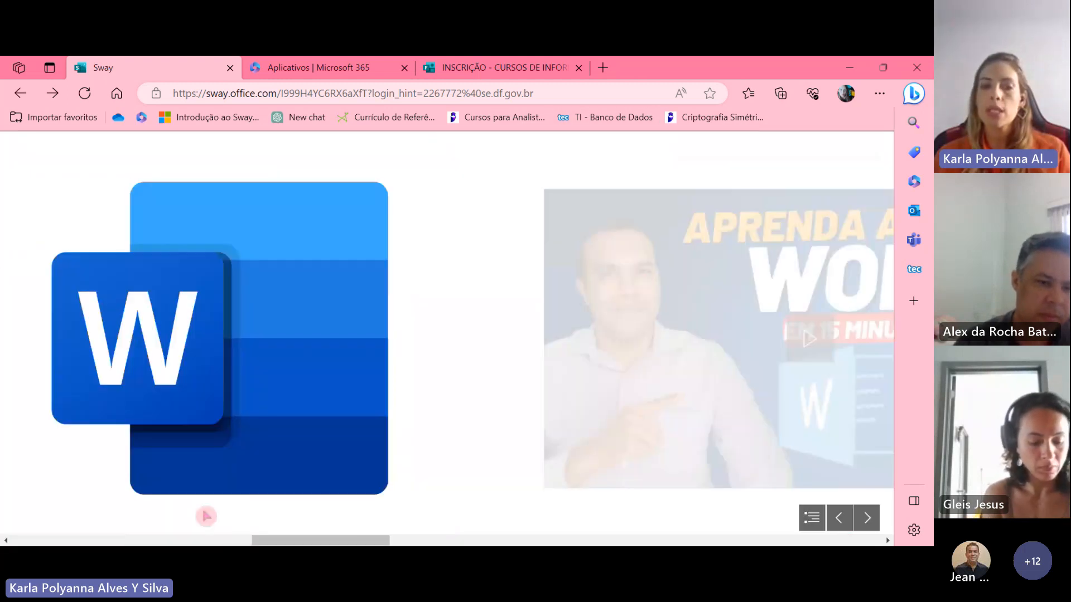
drag(289, 542, 805, 538)
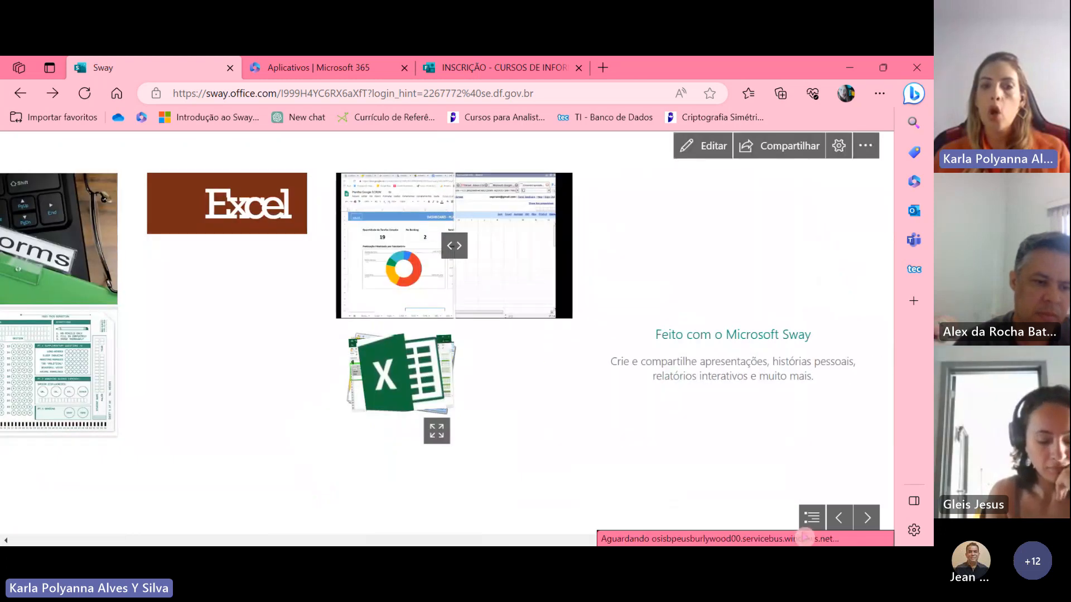
click(380, 386)
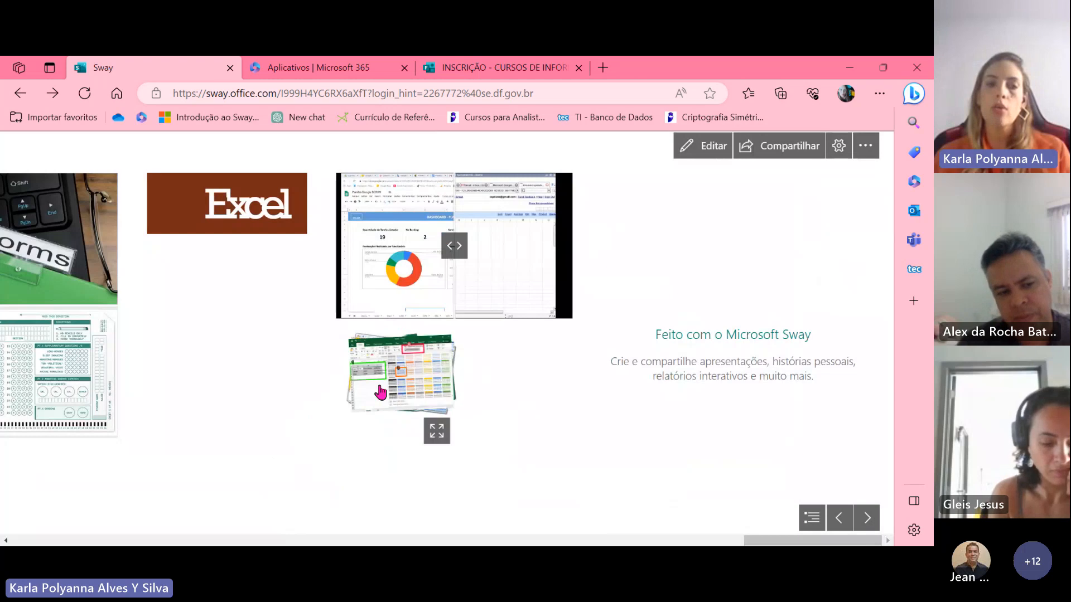
click(390, 387)
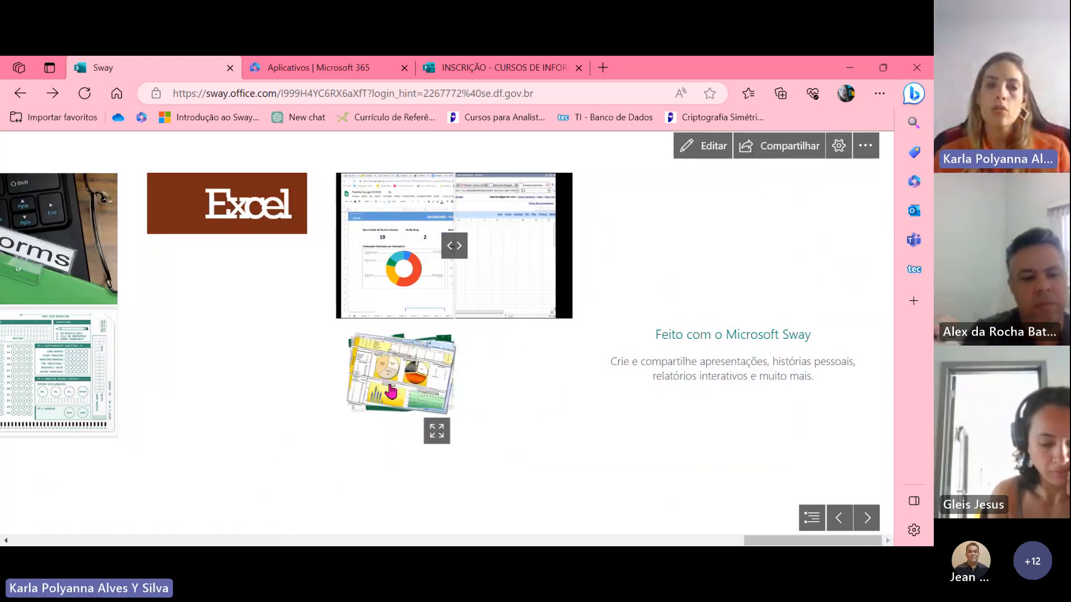
click(712, 160)
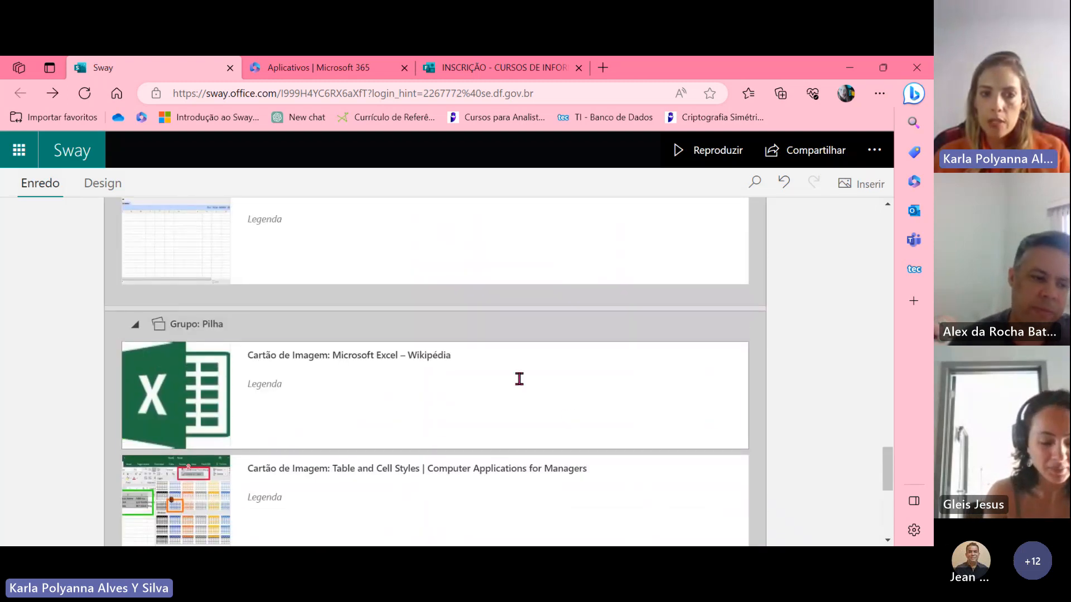
Set the stack group in the Excel section to the strongest emphasis level
click(519, 379)
click(481, 368)
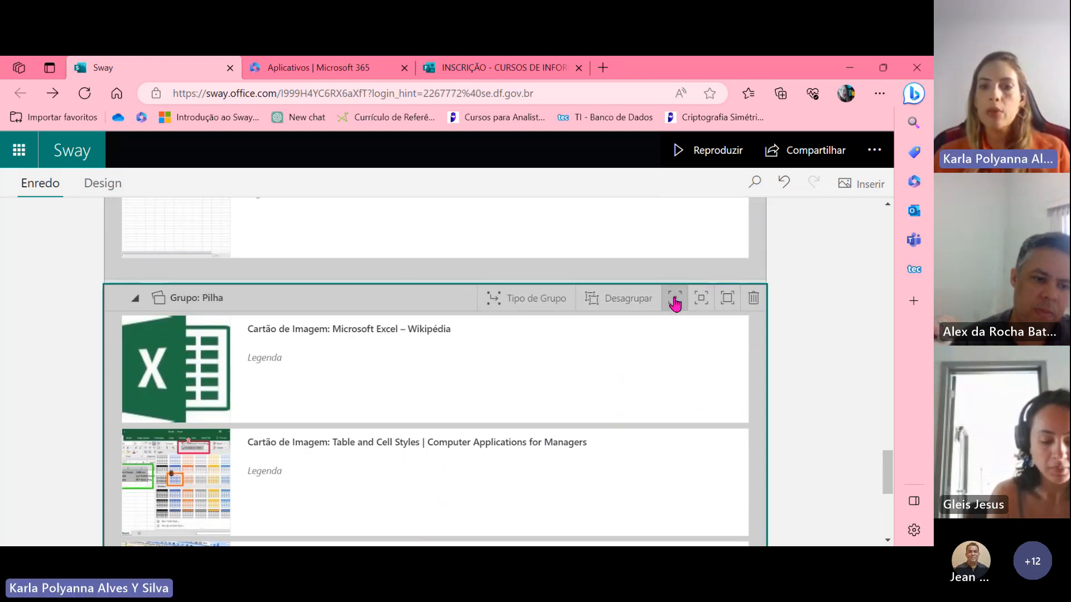
click(728, 302)
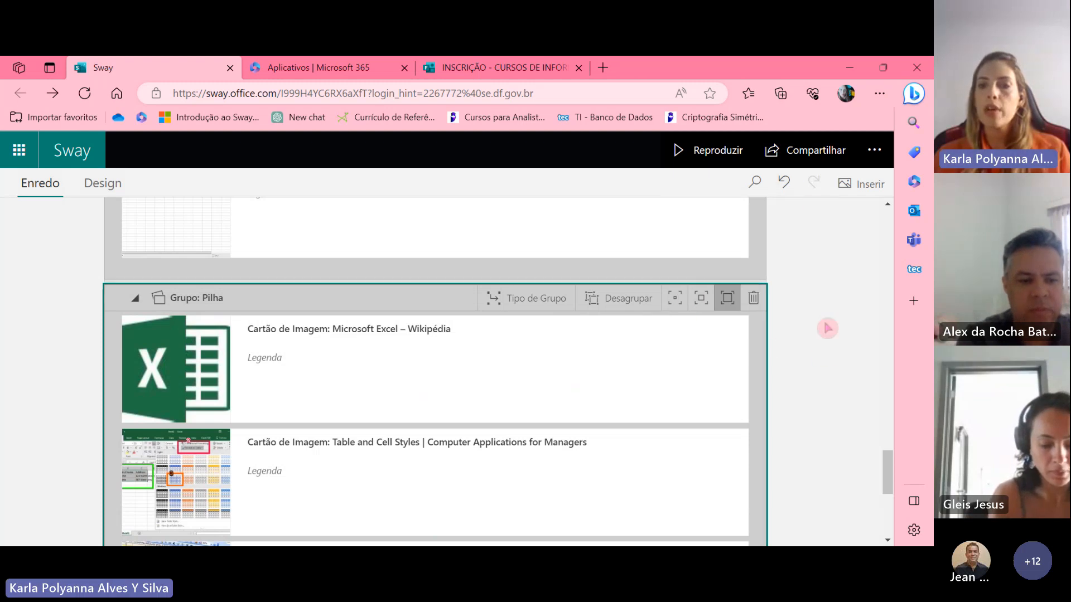
click(836, 369)
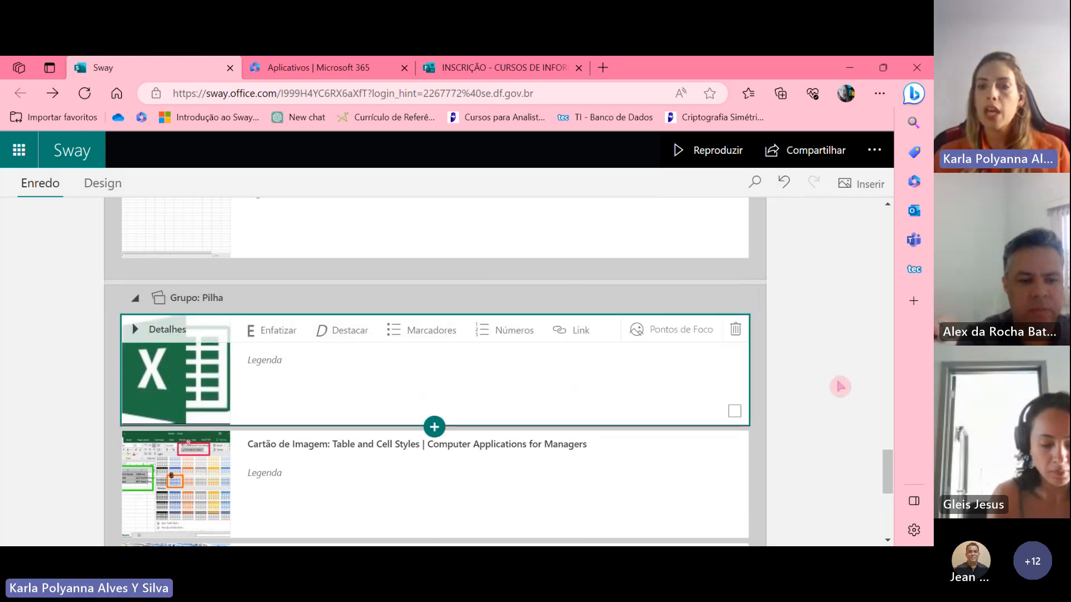
Play the Sway and cycle through the images of the emphasized stack at the end of the Excel section
click(709, 150)
scroll(227, 541, down, 5)
scroll(227, 541, down, 10)
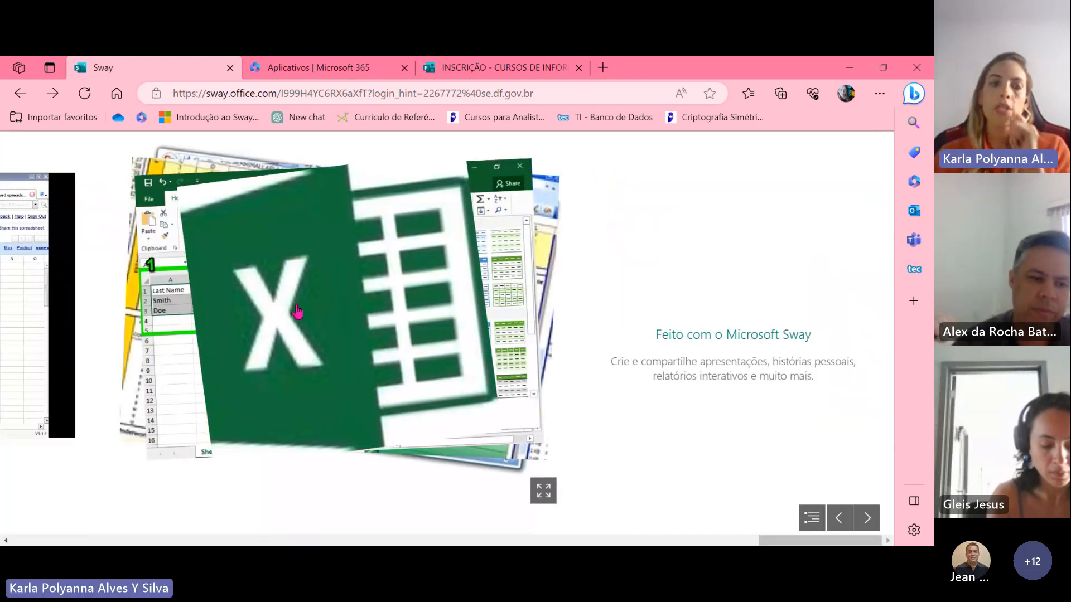
click(283, 280)
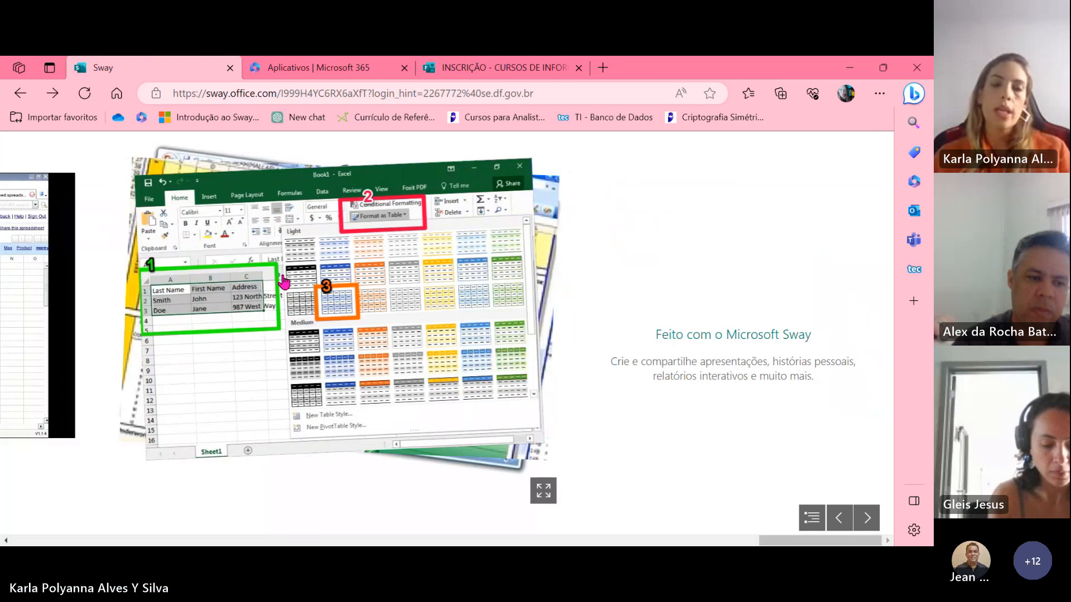
click(285, 281)
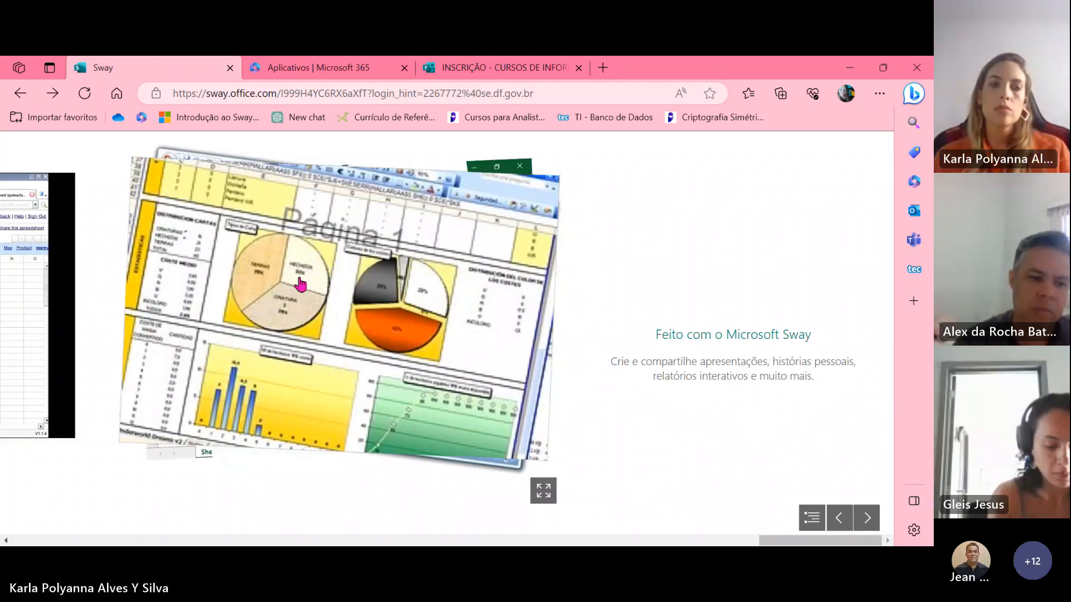
click(316, 288)
click(317, 289)
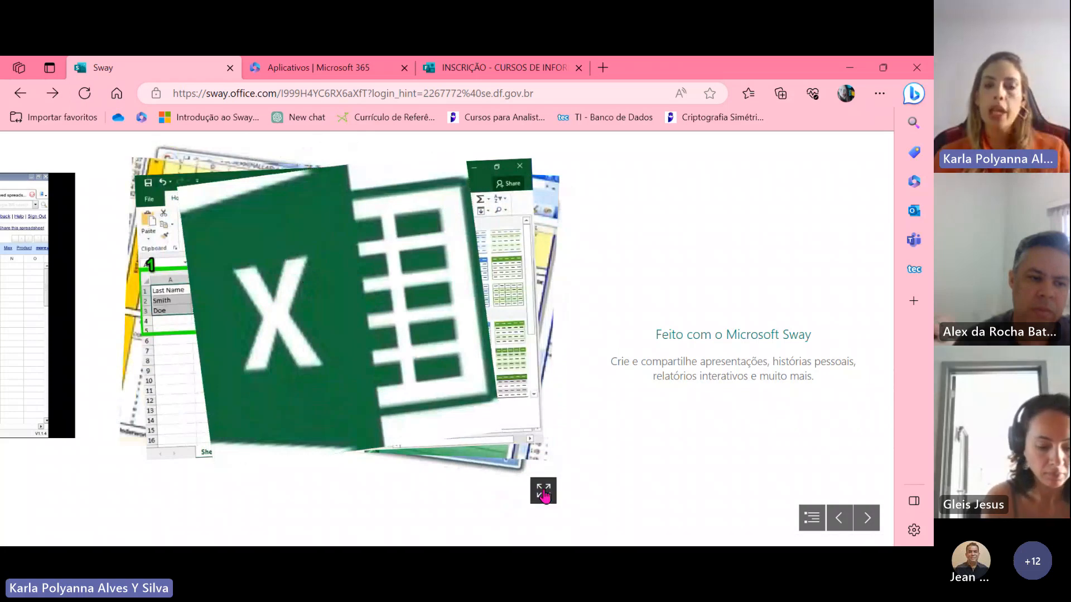
Expand the image stack to full view, page through its images, and close the full view
click(544, 492)
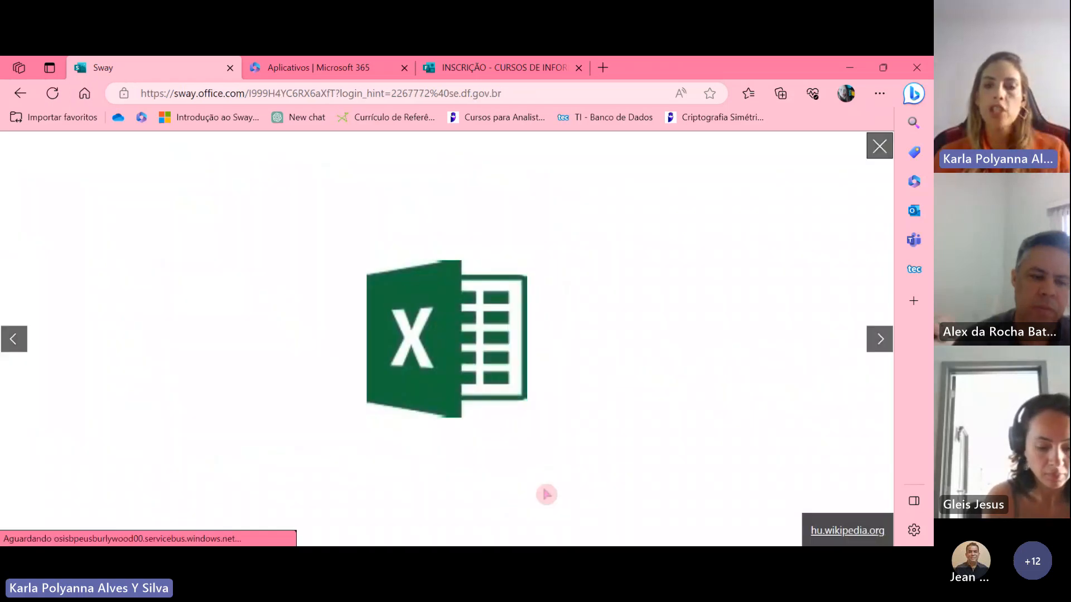
click(873, 347)
click(872, 347)
click(872, 347)
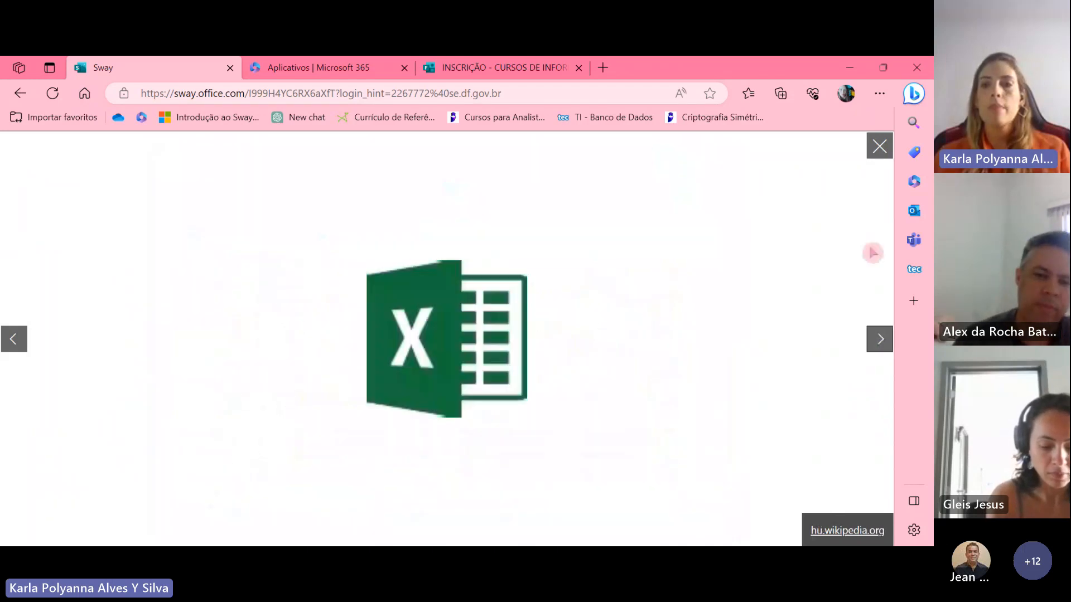
click(879, 147)
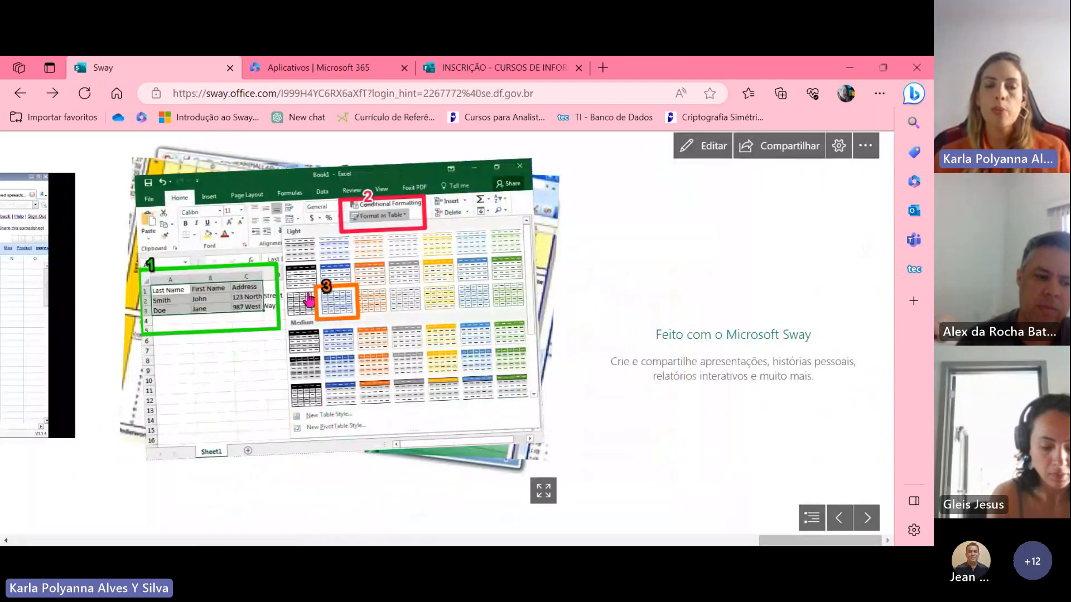
Flip through the stack's images once more in the preview and return to editing the storyline
click(295, 327)
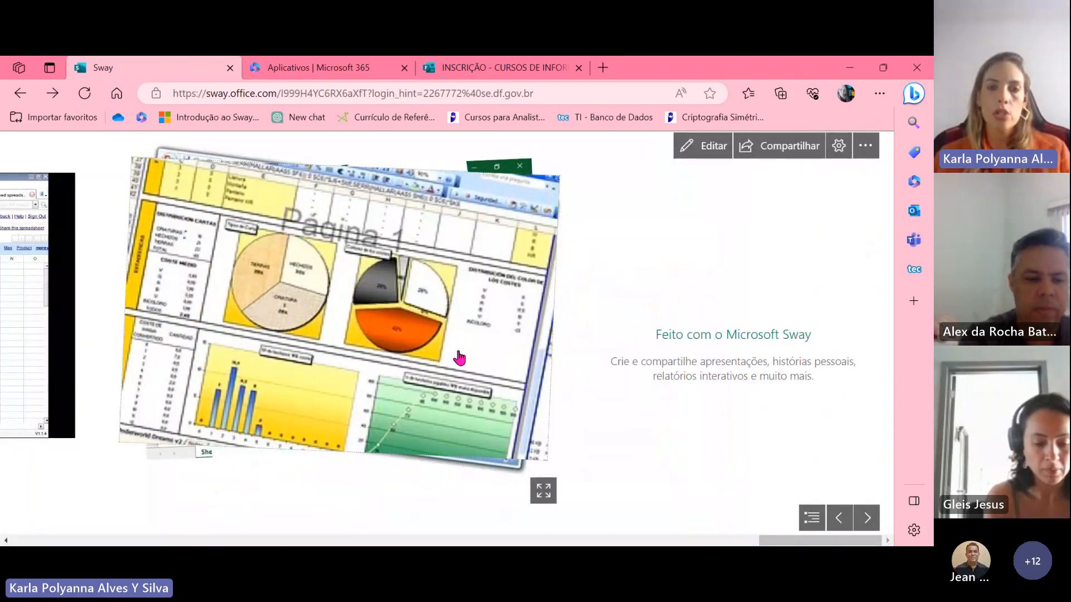
click(459, 358)
click(354, 383)
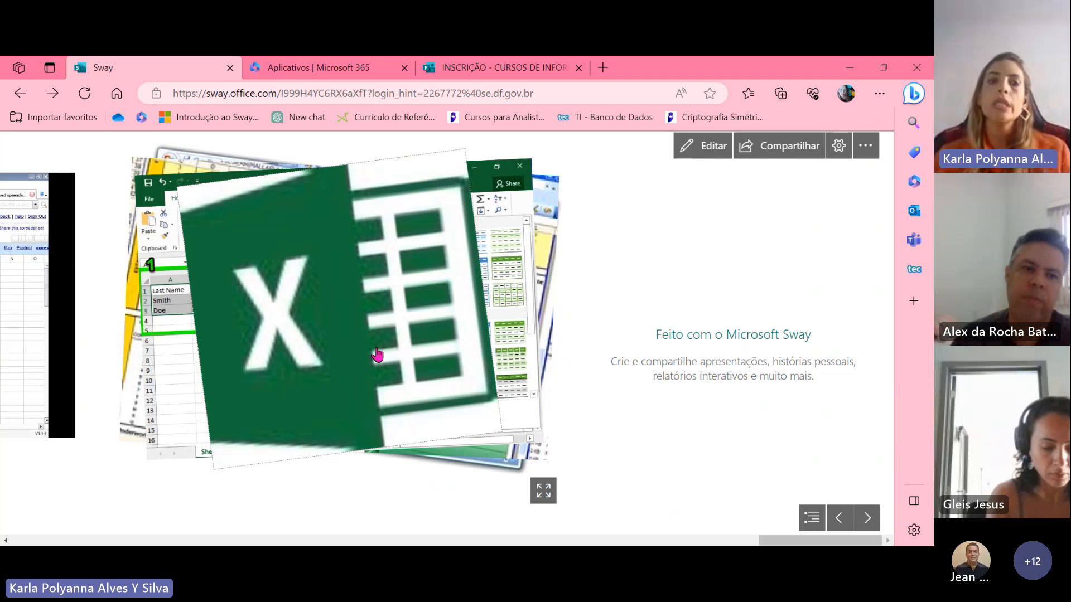
click(690, 148)
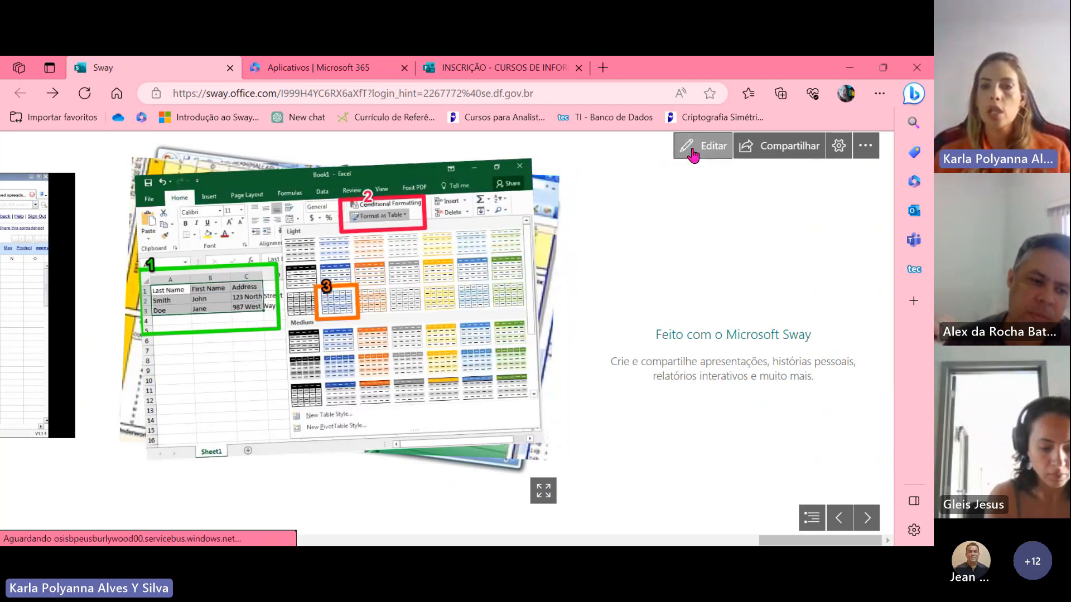
scroll(555, 420, down, 1)
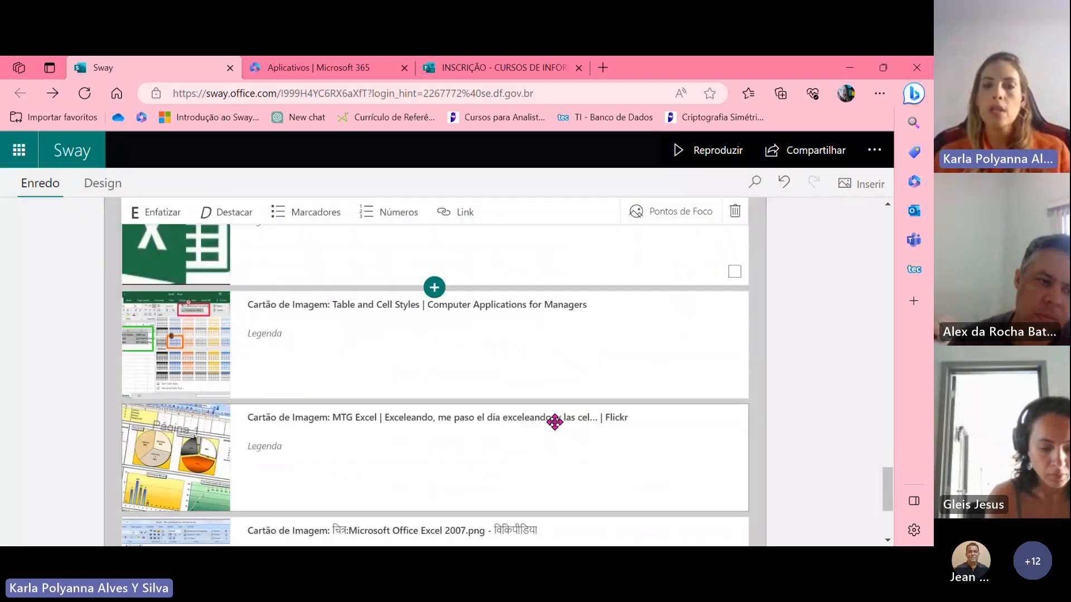
scroll(555, 421, up, 3)
click(556, 300)
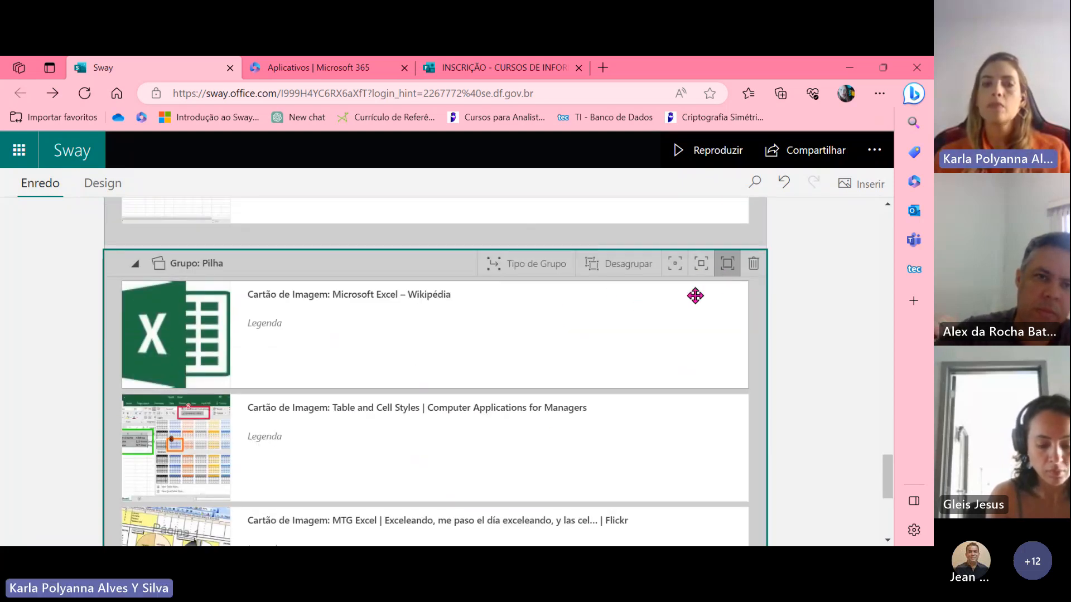
scroll(645, 363, down, 5)
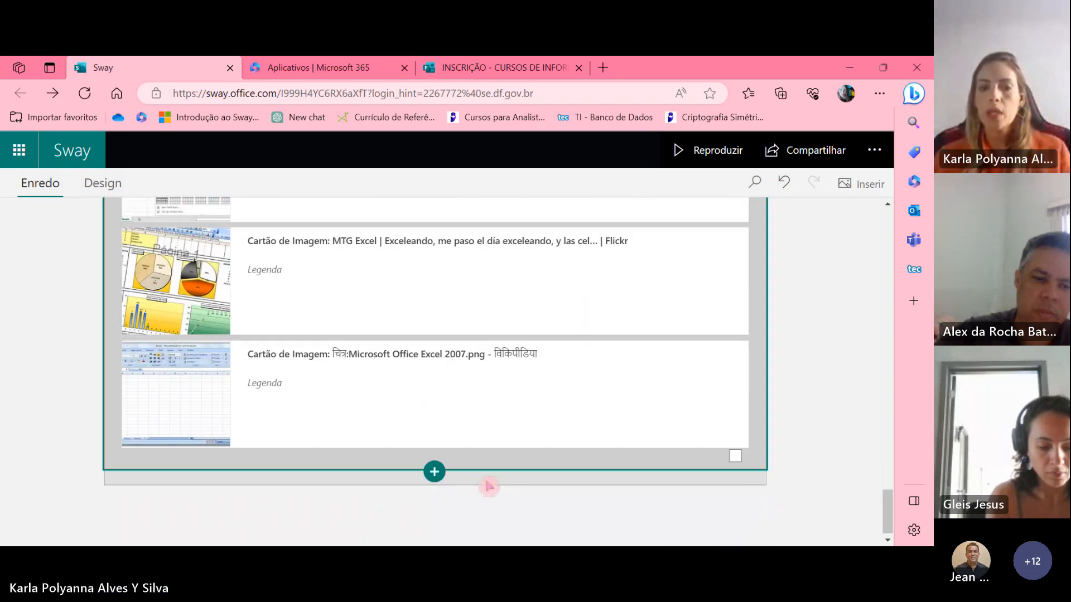
click(435, 472)
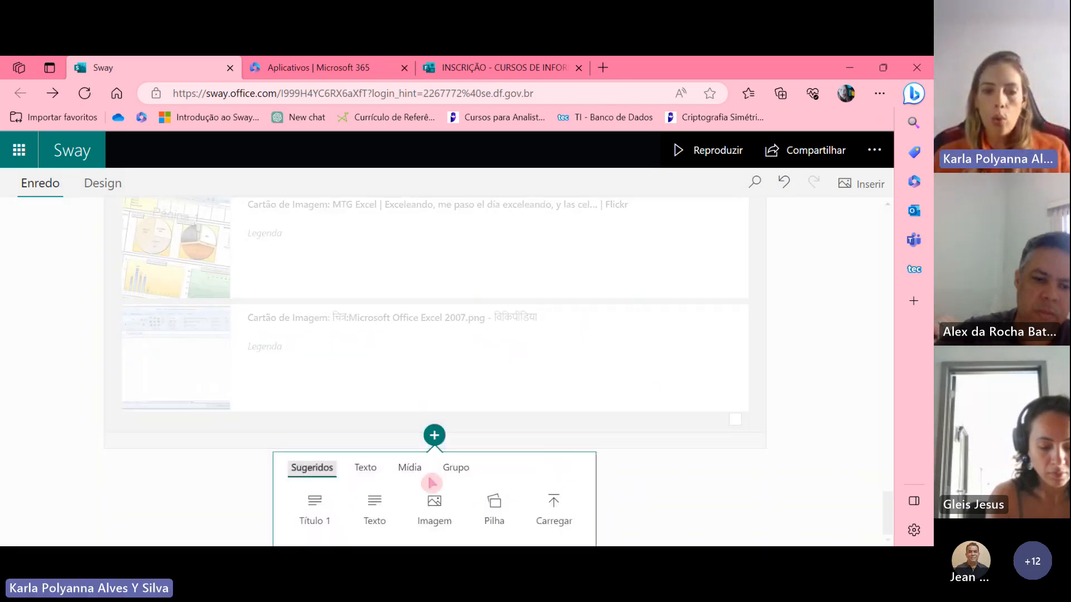
click(457, 471)
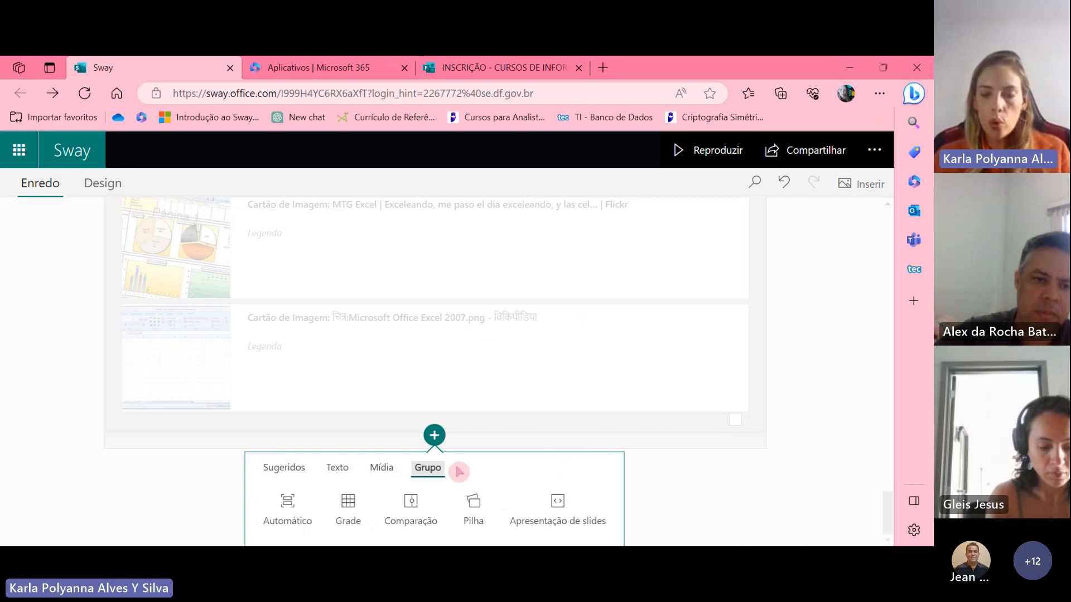
click(741, 500)
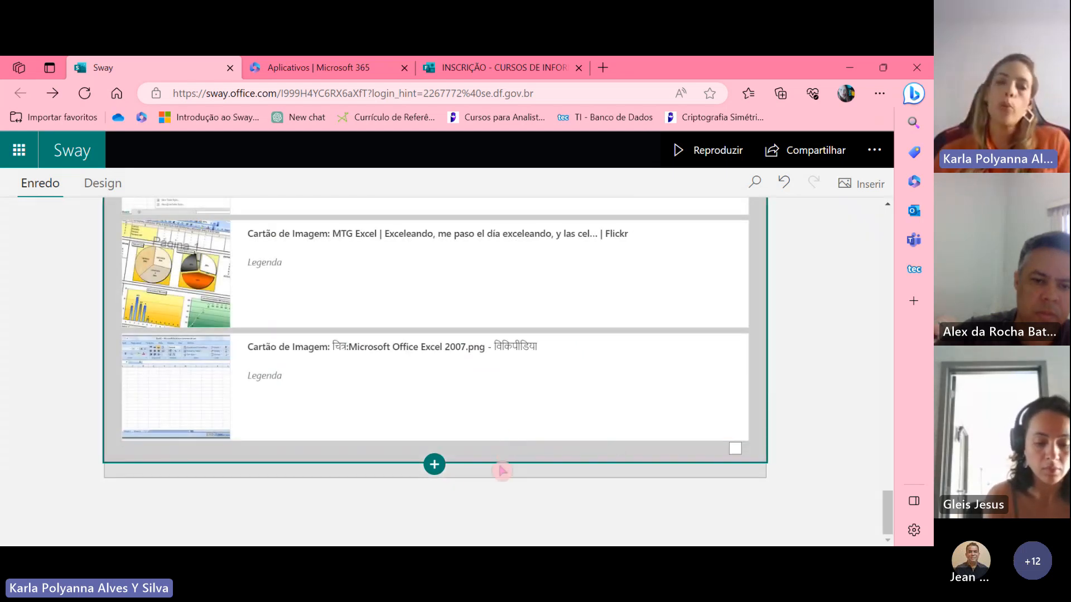
Add a second-level heading card below the stack group and title it "Sway"
click(459, 475)
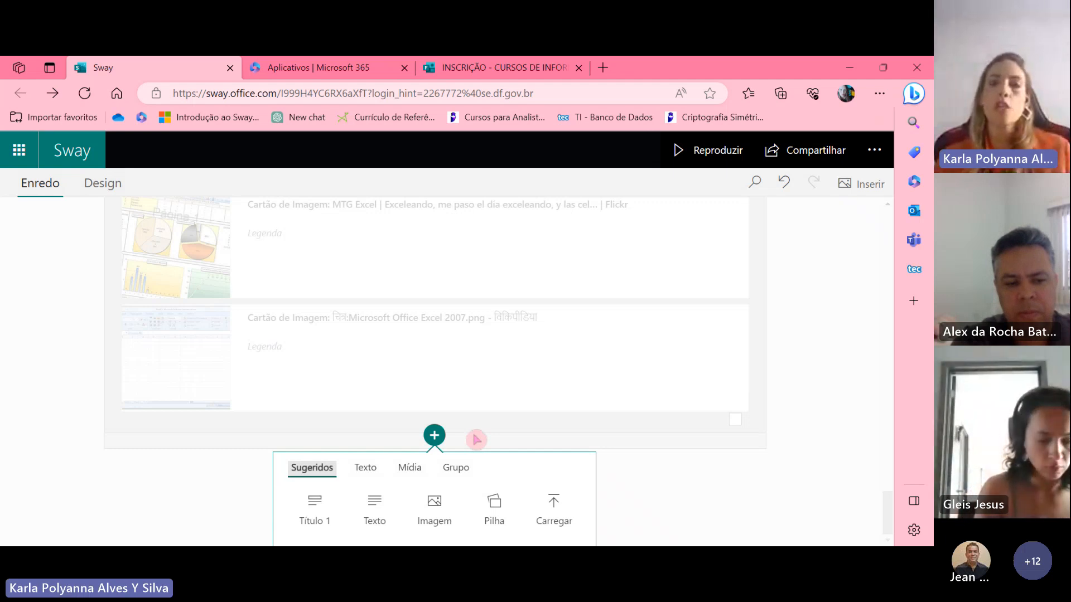
click(458, 473)
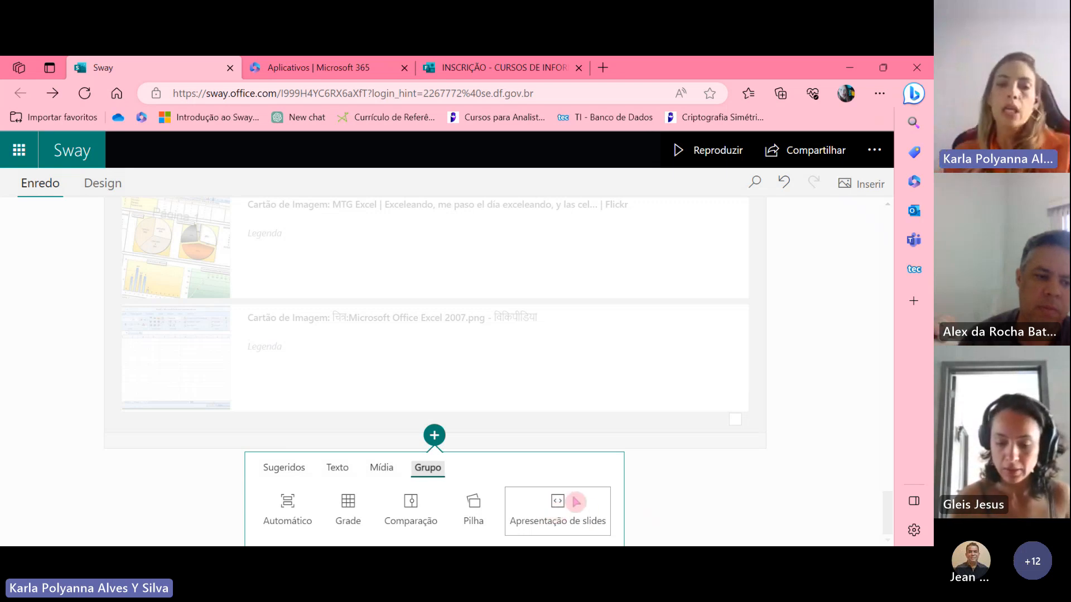
click(337, 471)
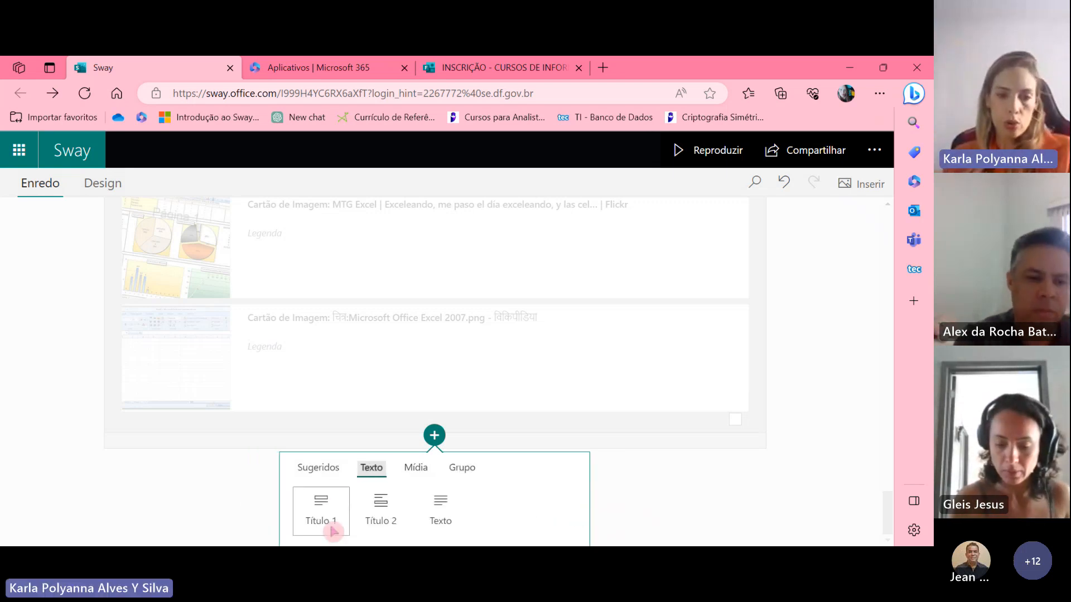
click(381, 511)
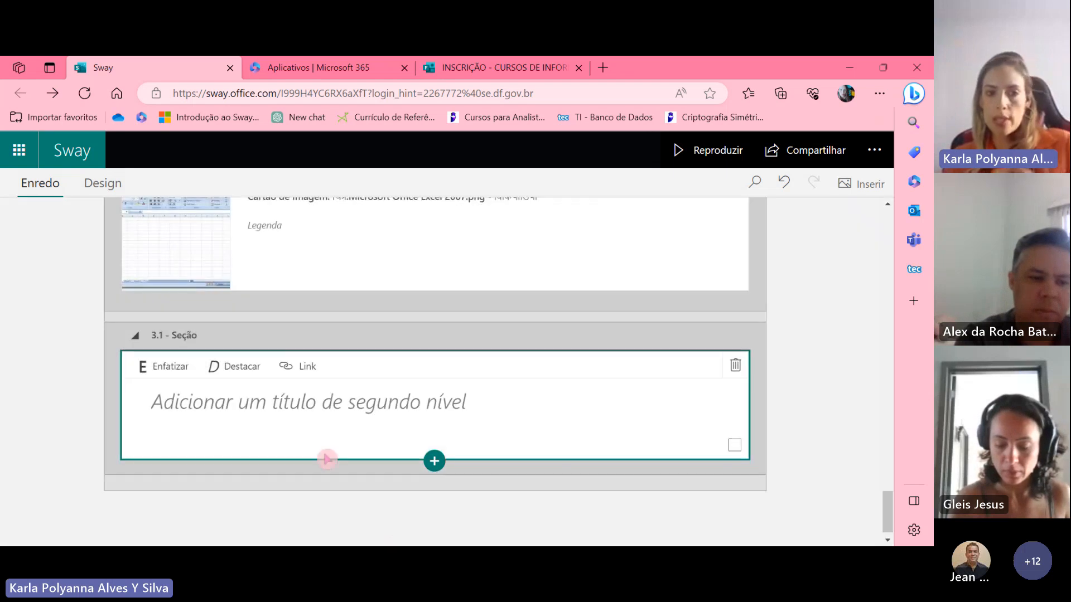
click(305, 407)
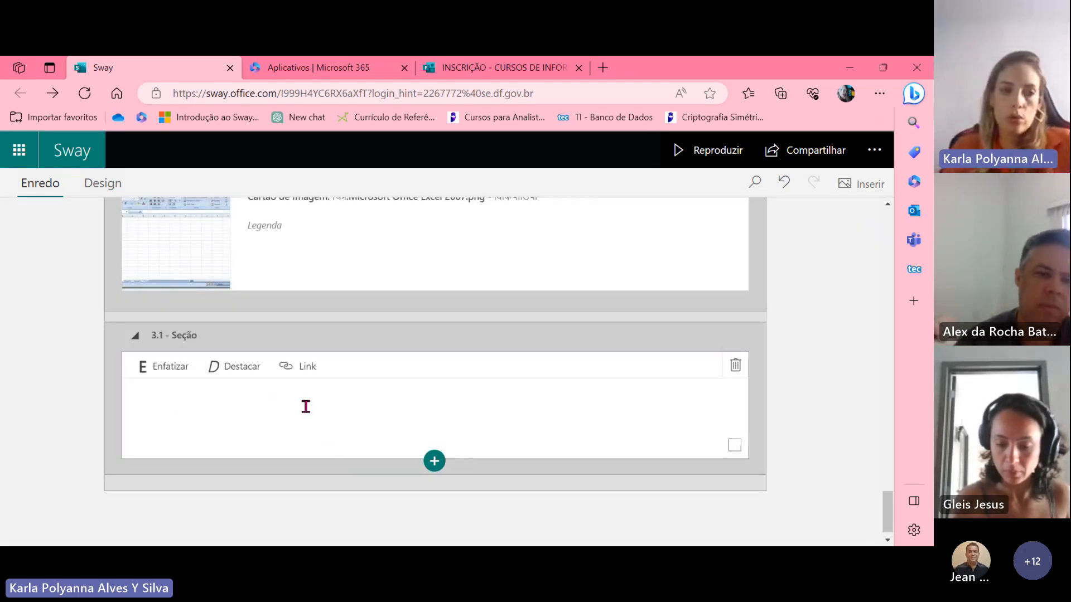
text(Sway)
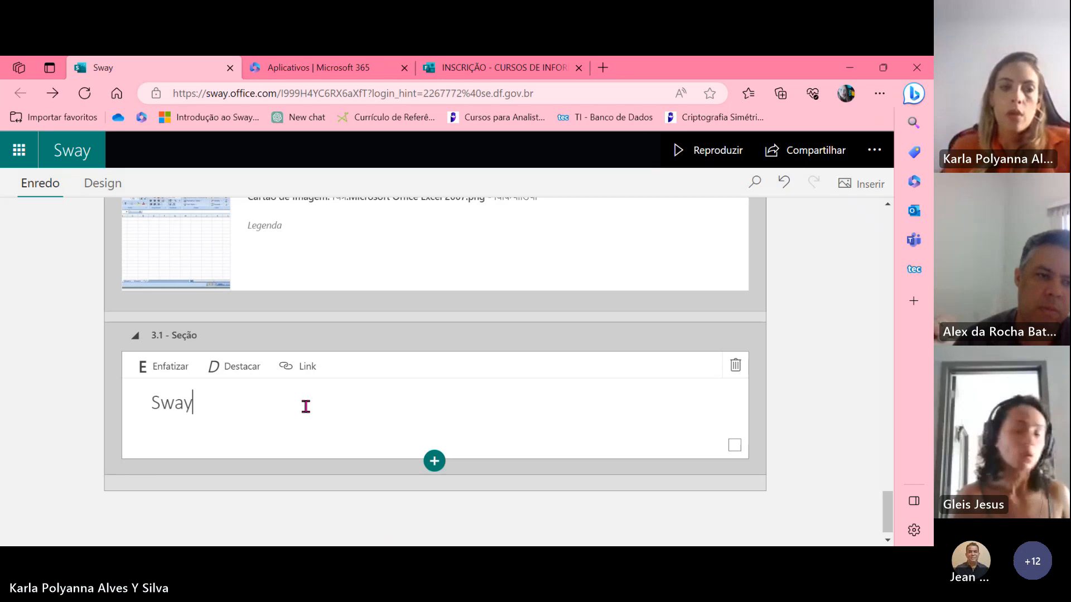
Insert a slideshow group (Apresentação de slides) below the Sway heading
click(639, 498)
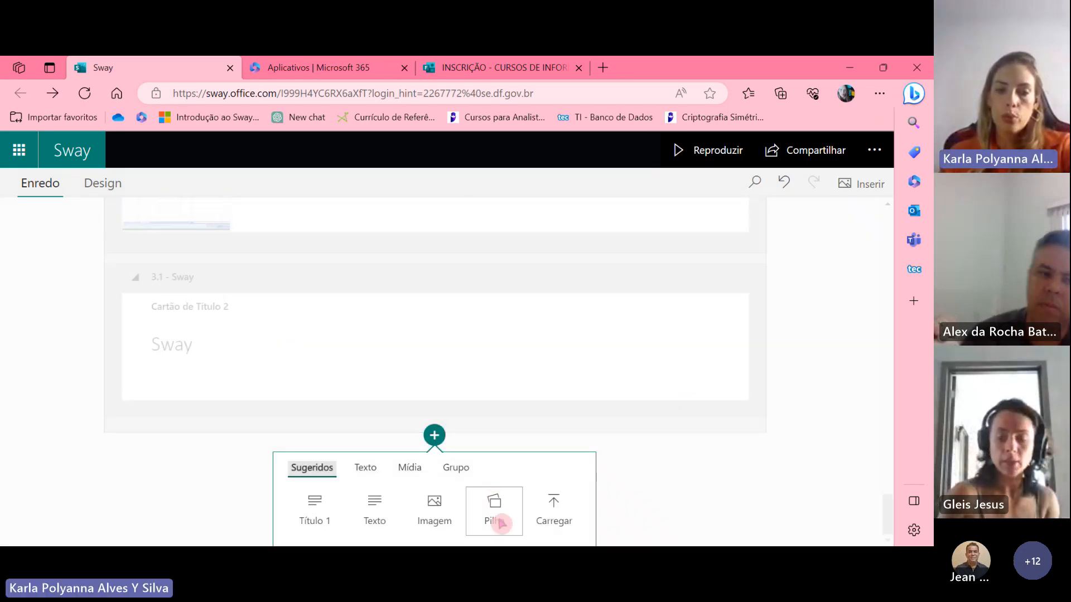
click(454, 472)
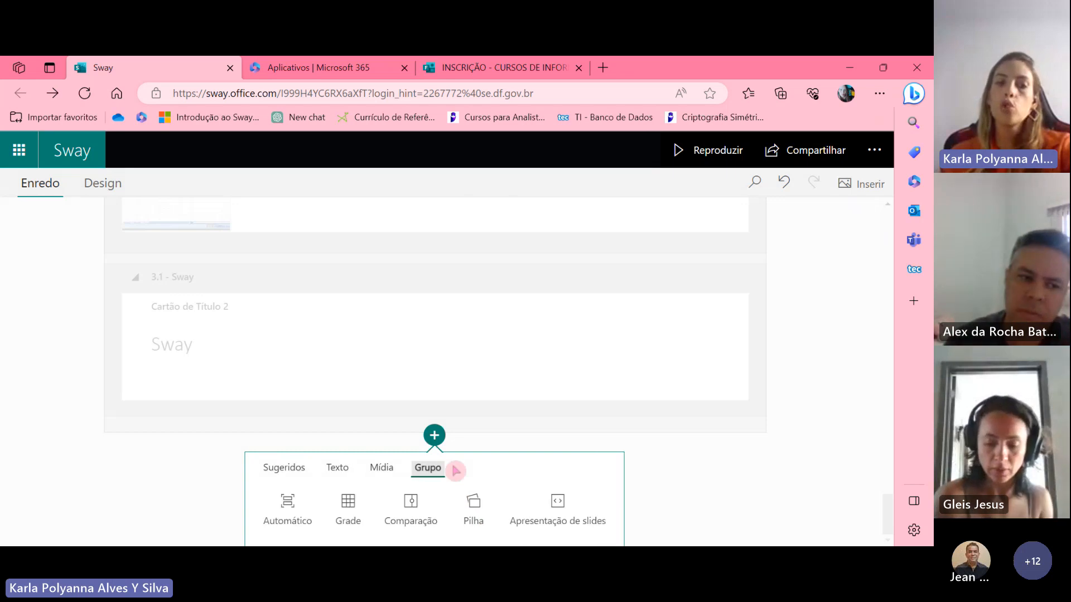
click(559, 513)
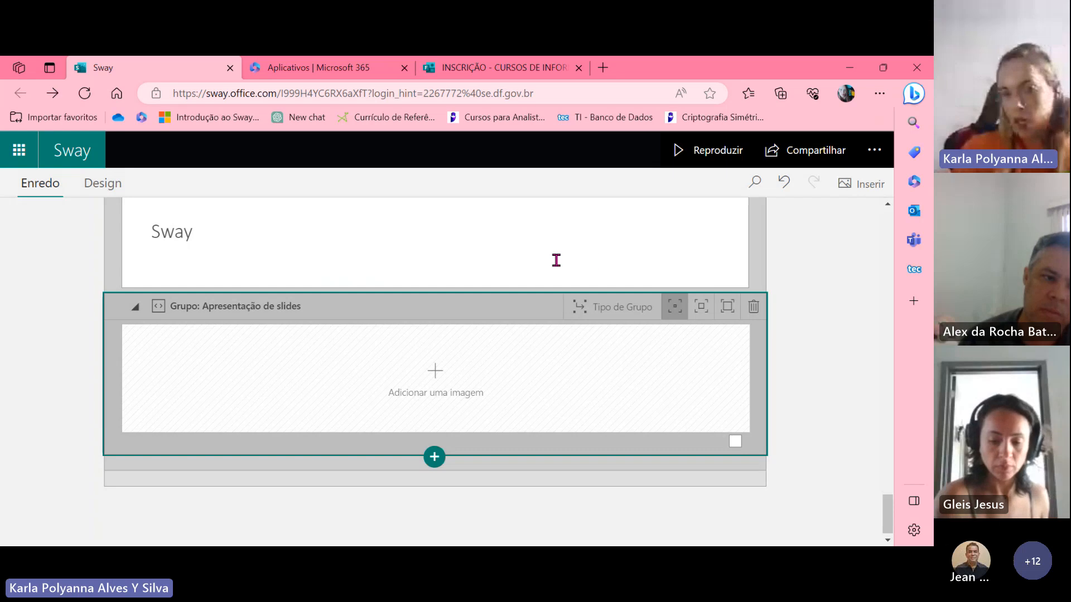
Search for "sway" images and add the teal Sway logo to the slideshow group
click(434, 391)
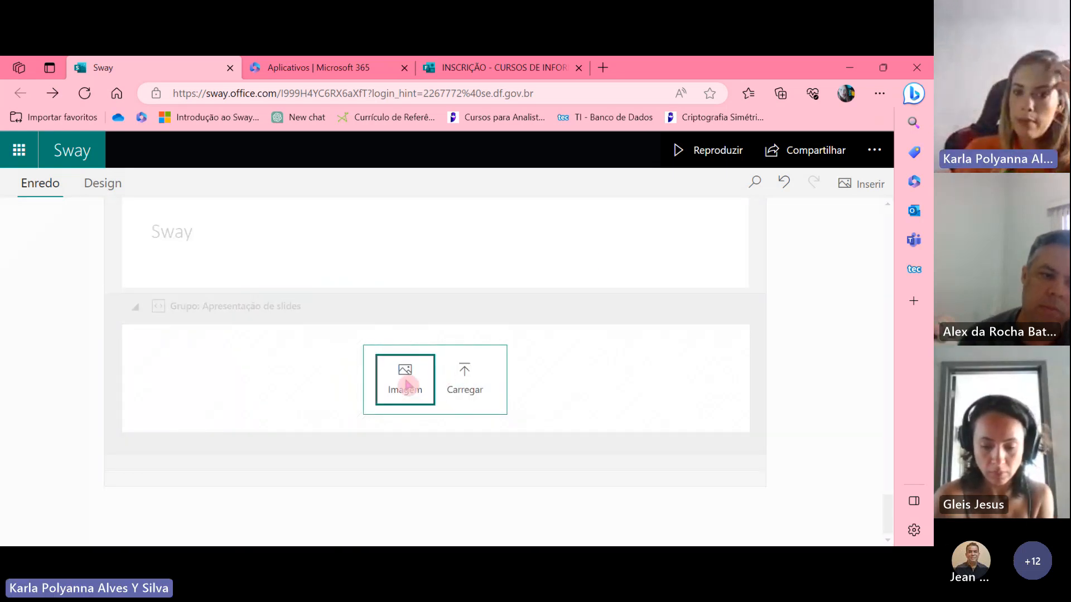
click(406, 385)
double_click(777, 212)
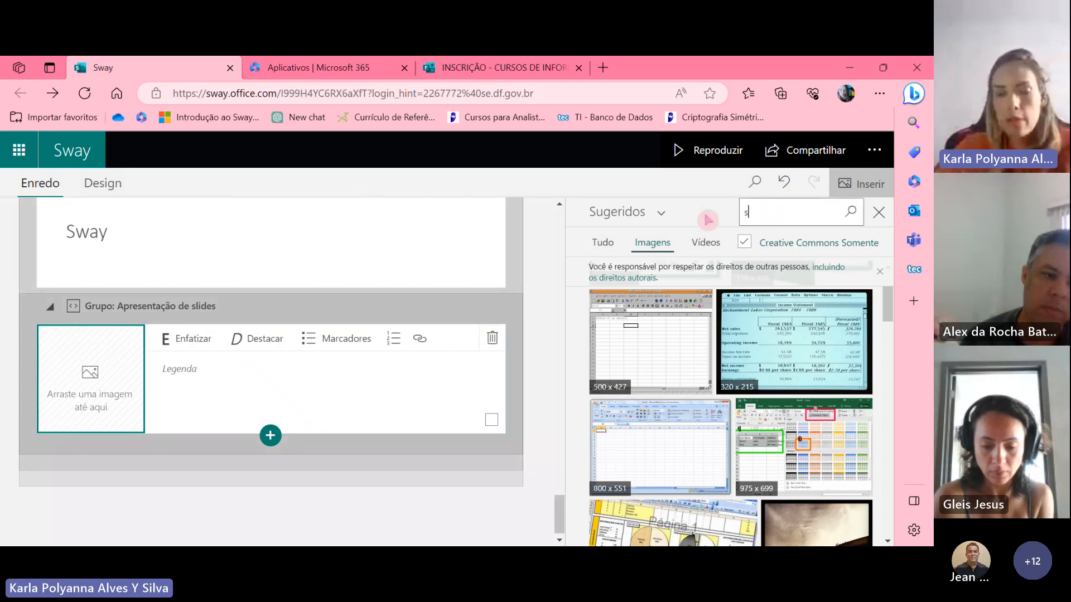
key(Return)
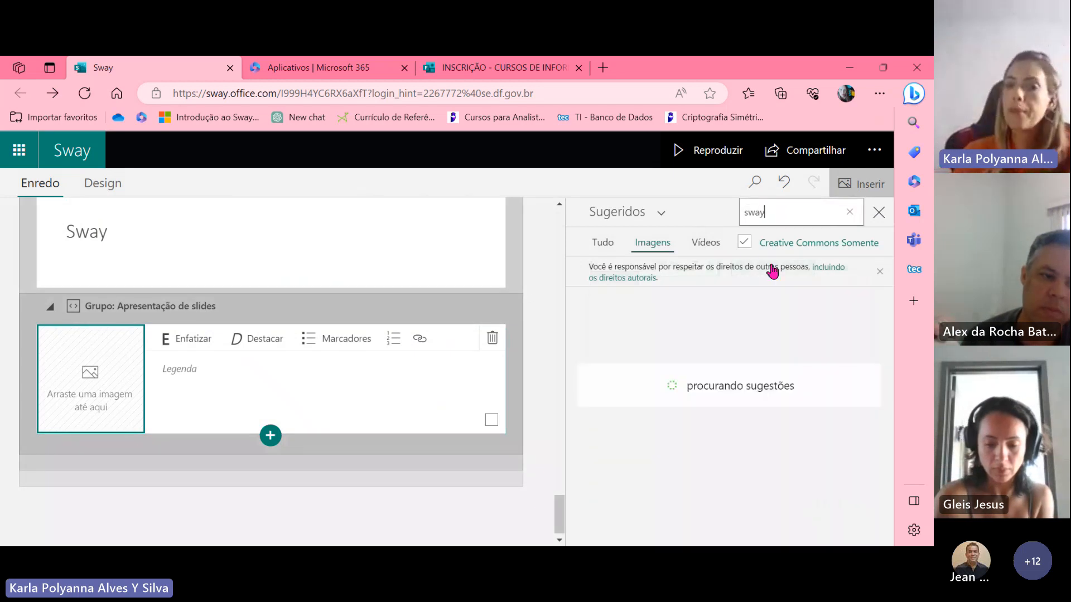
click(809, 350)
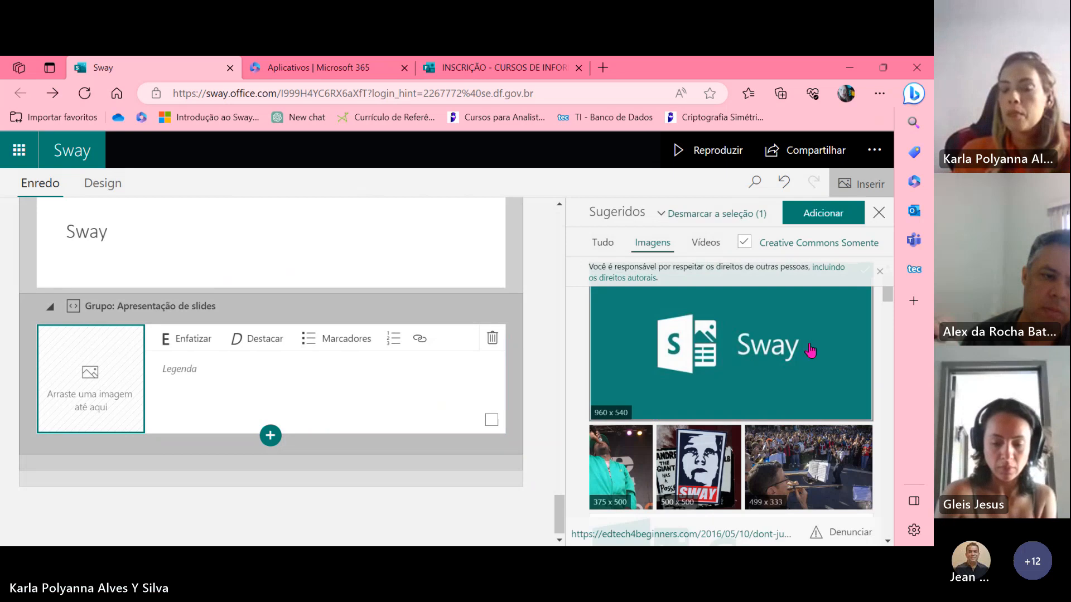
click(830, 215)
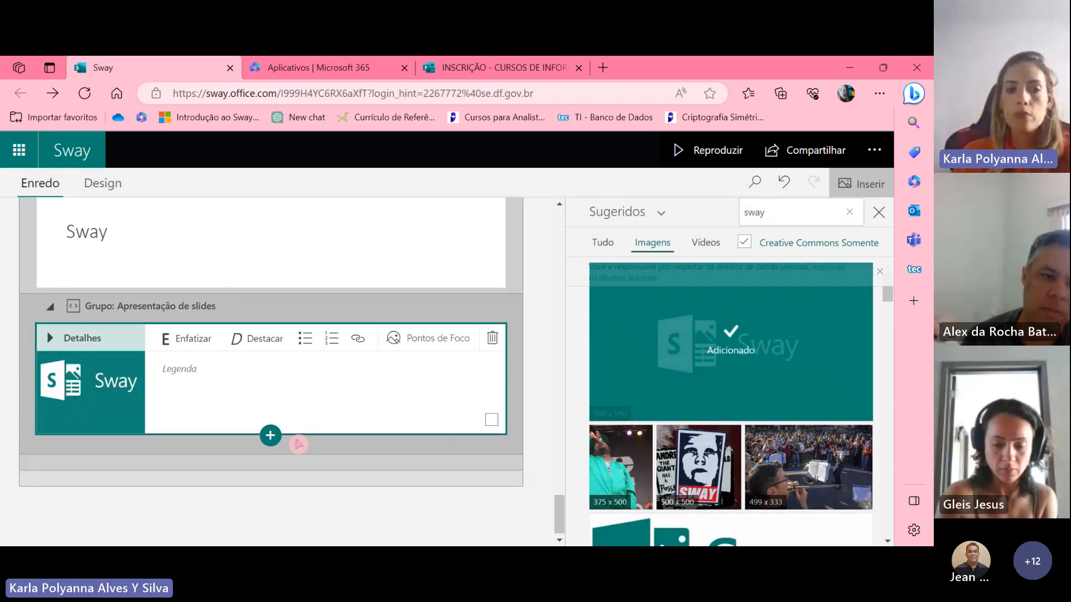
Add the white Sway logo from results not limited to Creative Commons to the slideshow, and delete the teal logo card
click(270, 435)
click(239, 489)
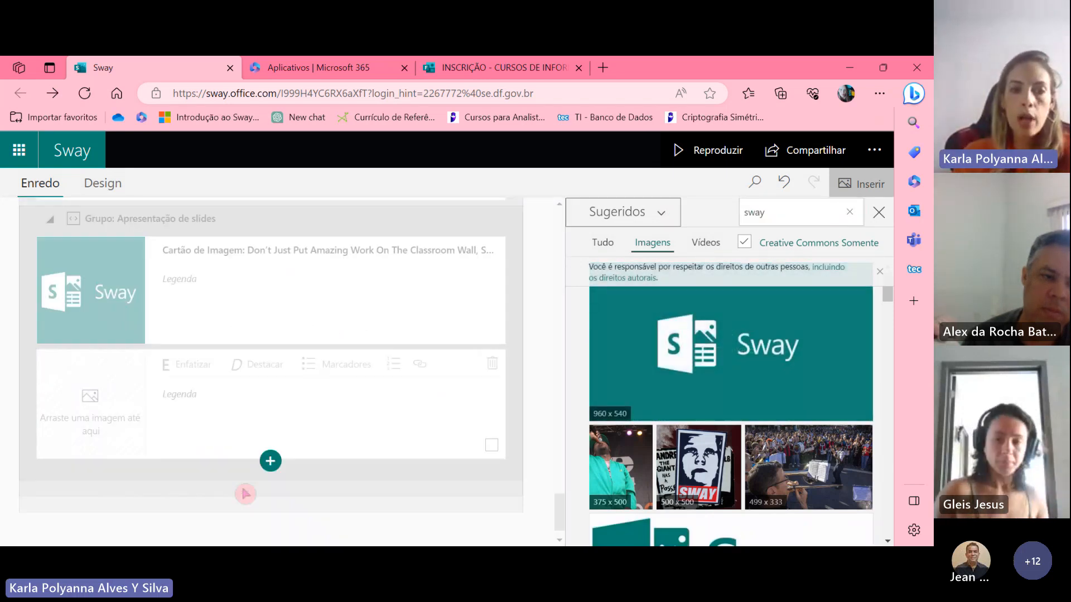
scroll(820, 313, down, 1)
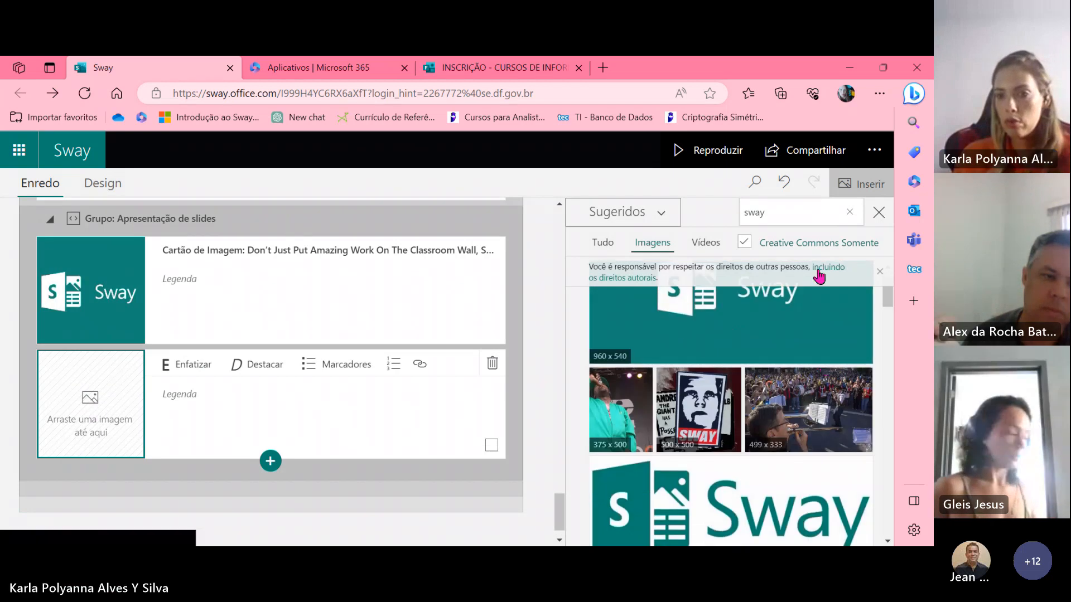
click(744, 242)
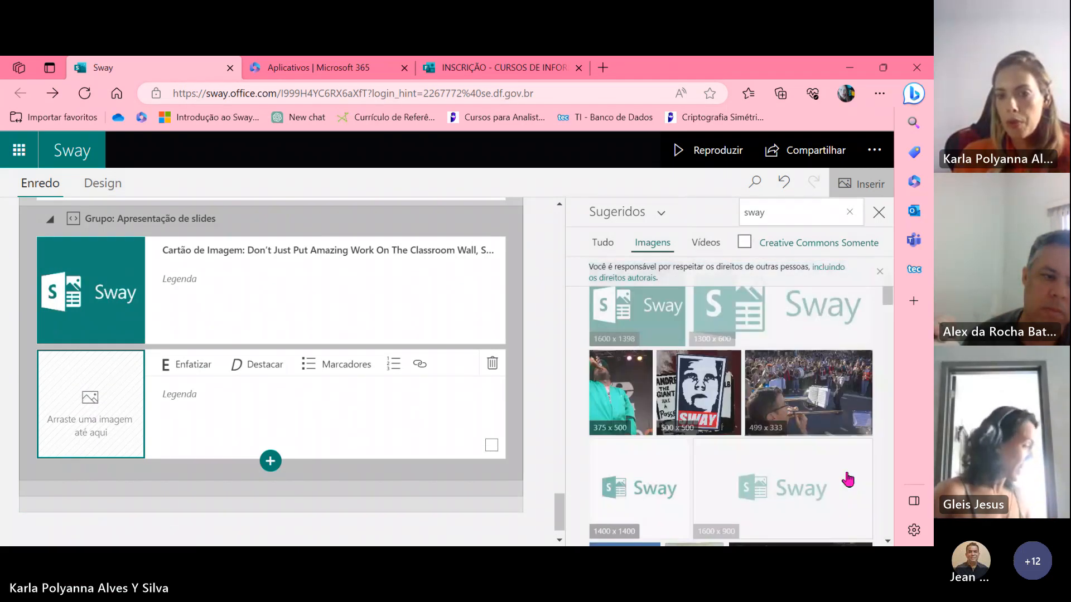
scroll(818, 384, down, 1)
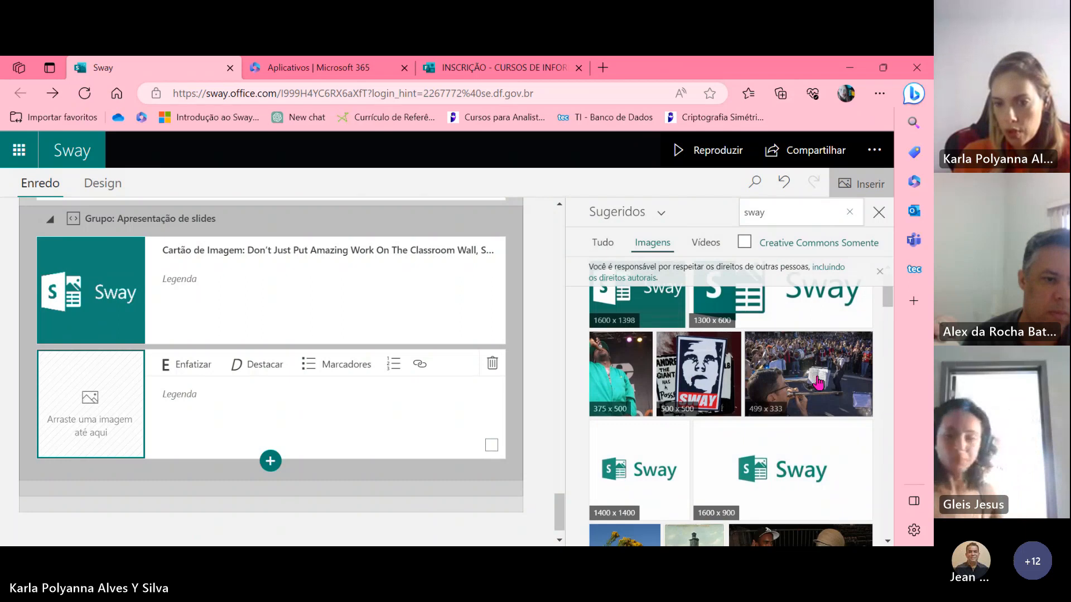
scroll(817, 383, up, 1)
click(780, 325)
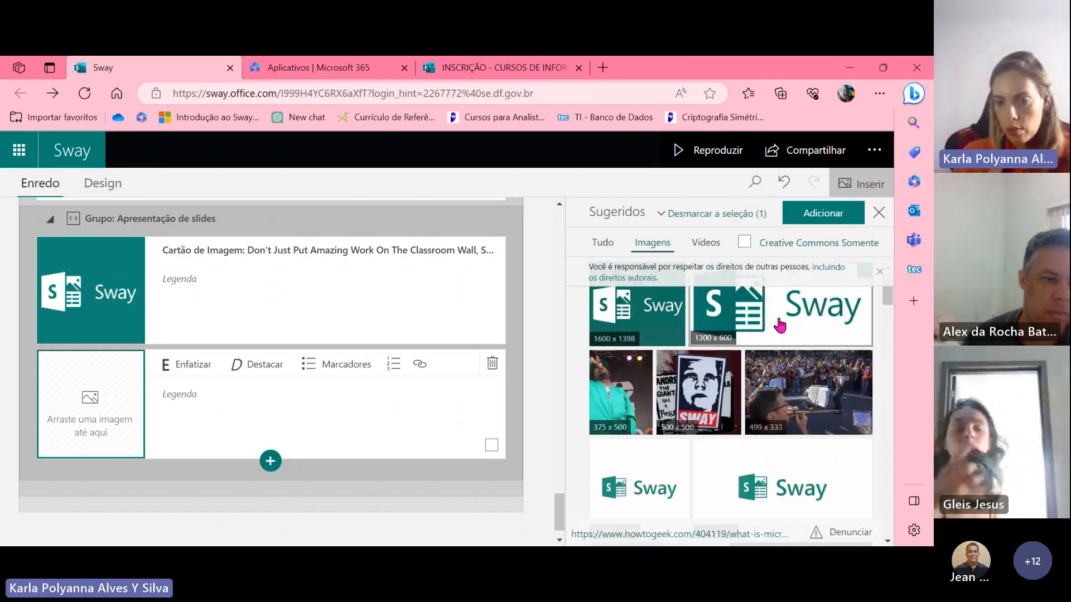
click(824, 213)
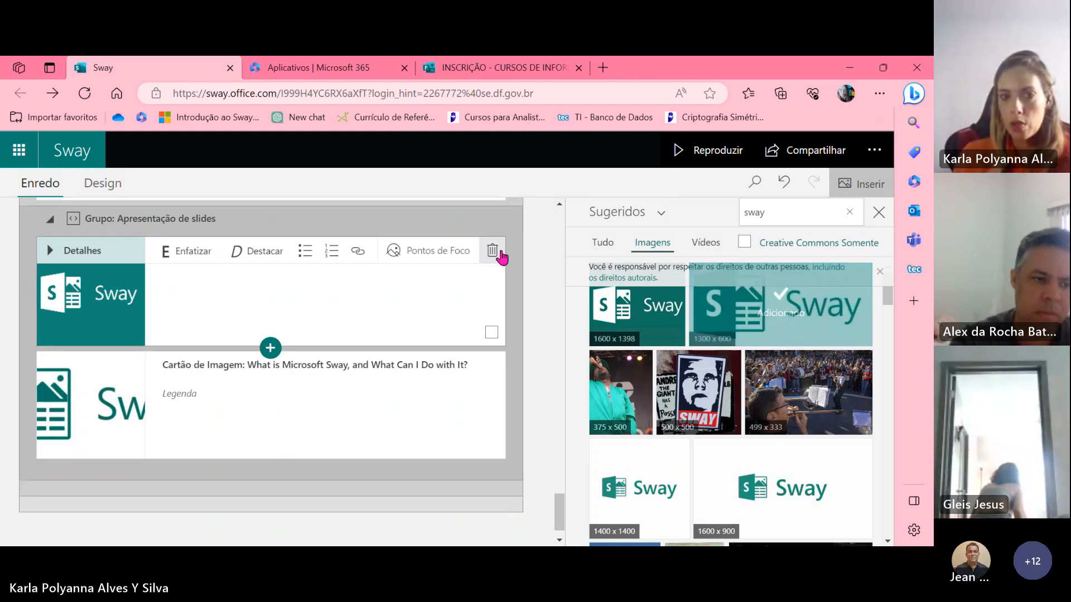
click(492, 250)
Add another image card to the slideshow, search for "portifolio" images, and fill it with the blue Portfolio binder picture
click(270, 427)
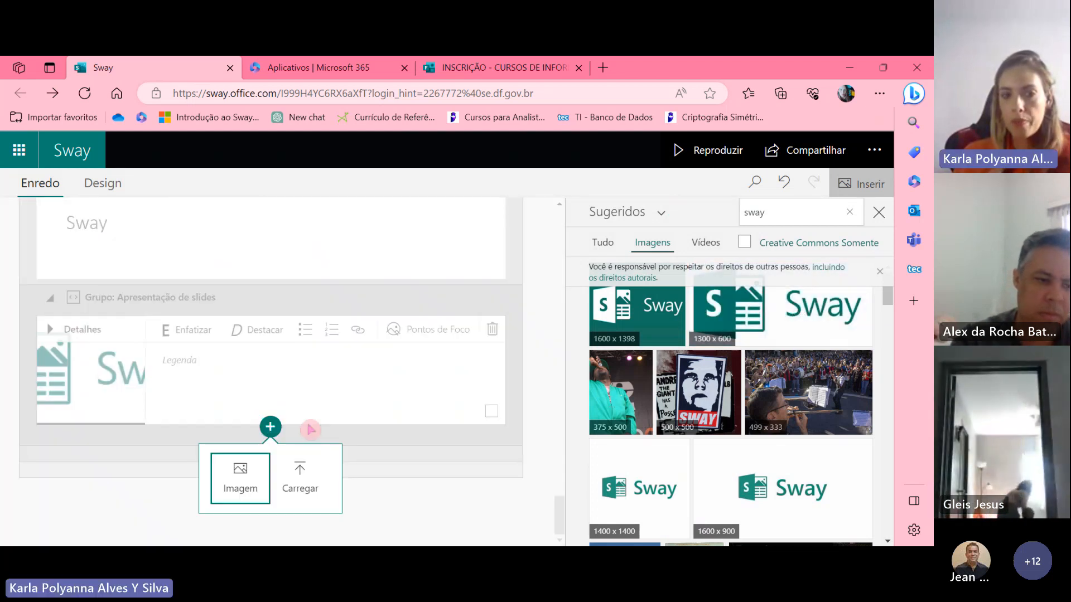
click(244, 476)
click(785, 214)
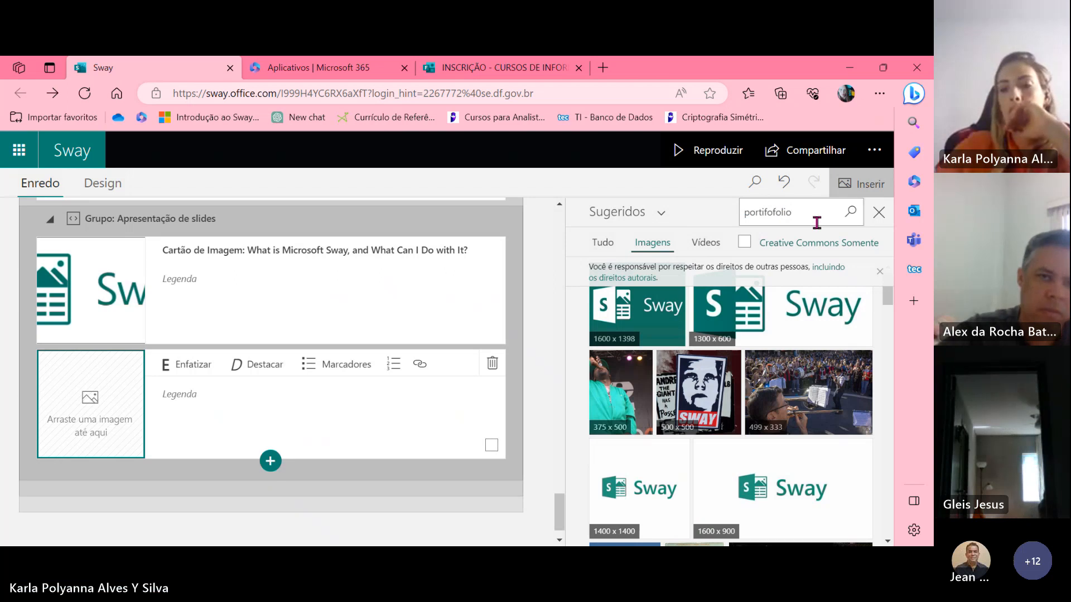
key(Return)
click(841, 242)
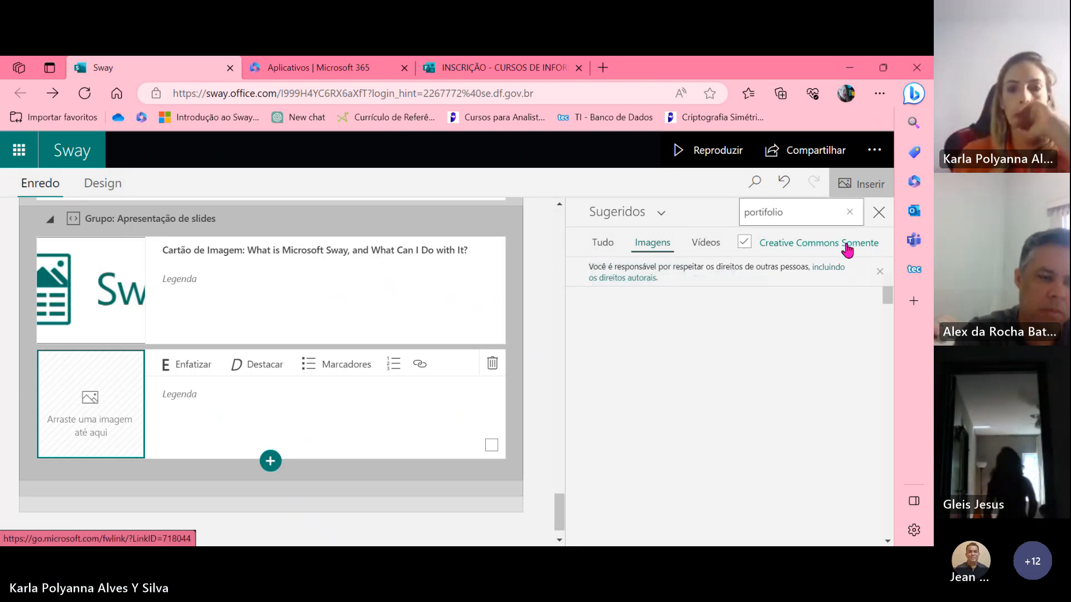
click(683, 350)
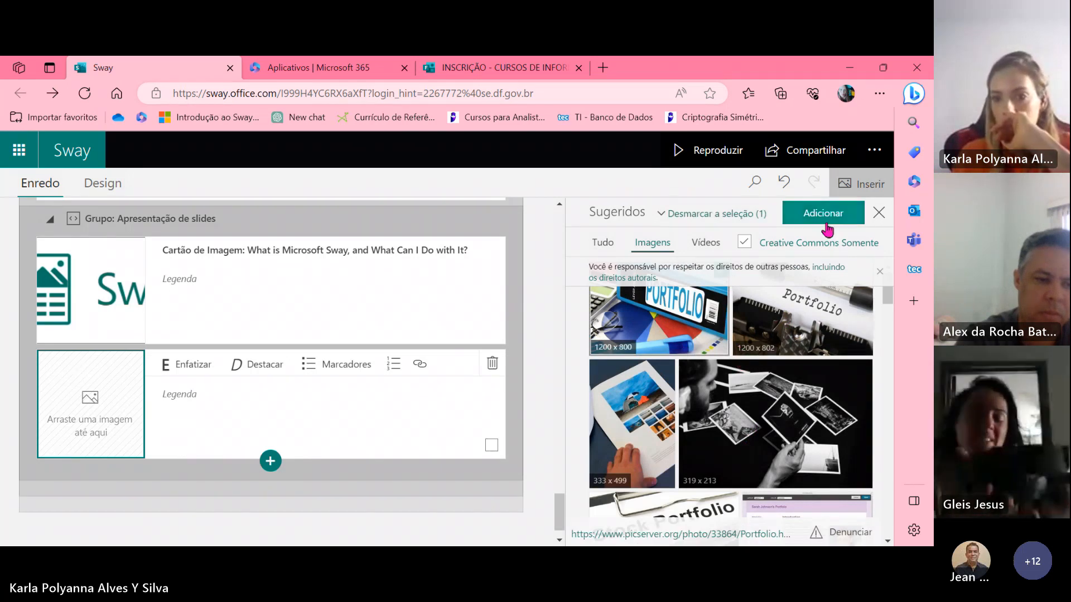
click(822, 216)
Add the black-and-white picture of hands over scattered photos to the slideshow group
scroll(798, 427, down, 2)
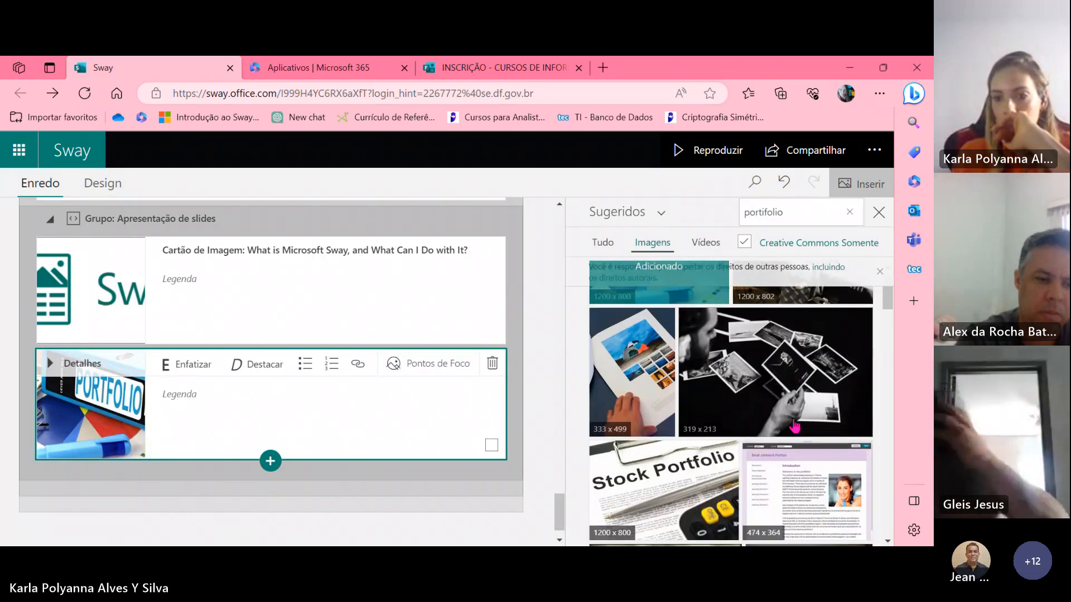
click(792, 357)
click(814, 218)
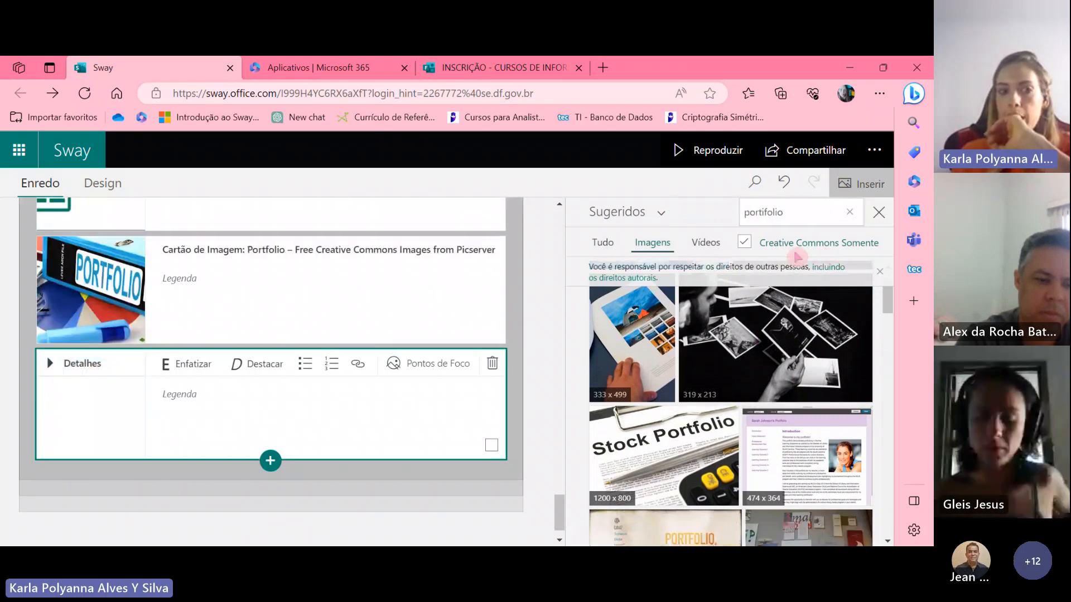
Add the blue ePortfolio Projects folder image from the same search results to the slideshow group
scroll(779, 449, down, 2)
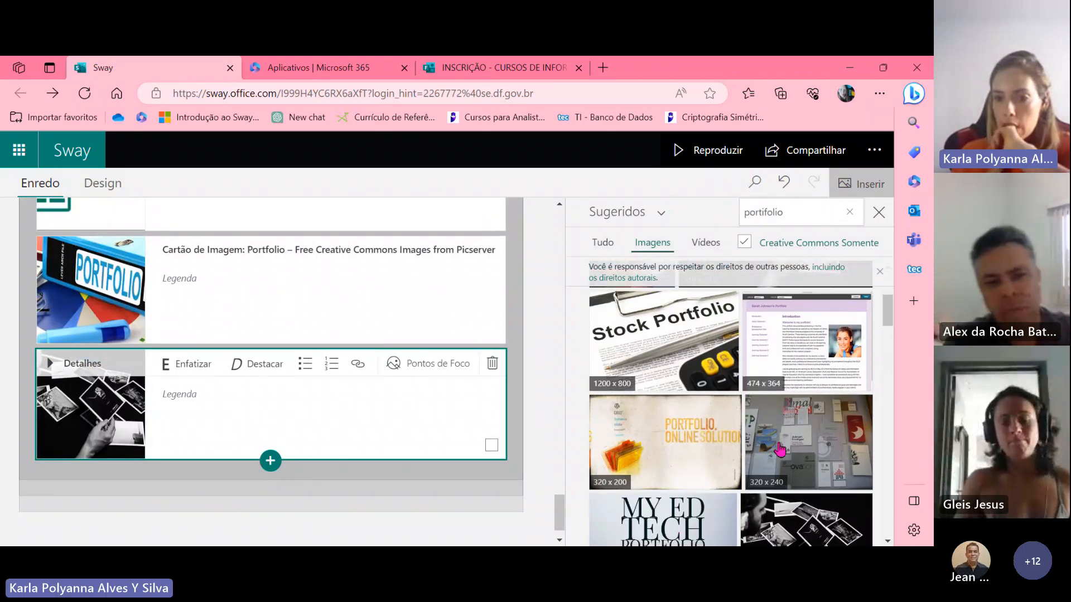
scroll(780, 449, down, 3)
scroll(780, 450, down, 1)
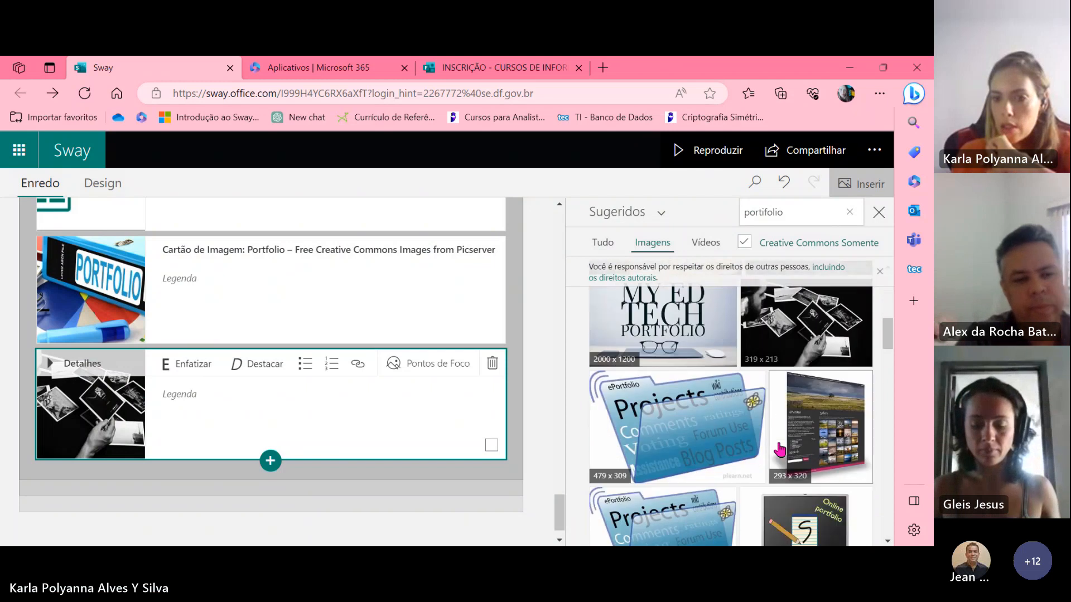
click(756, 430)
click(805, 217)
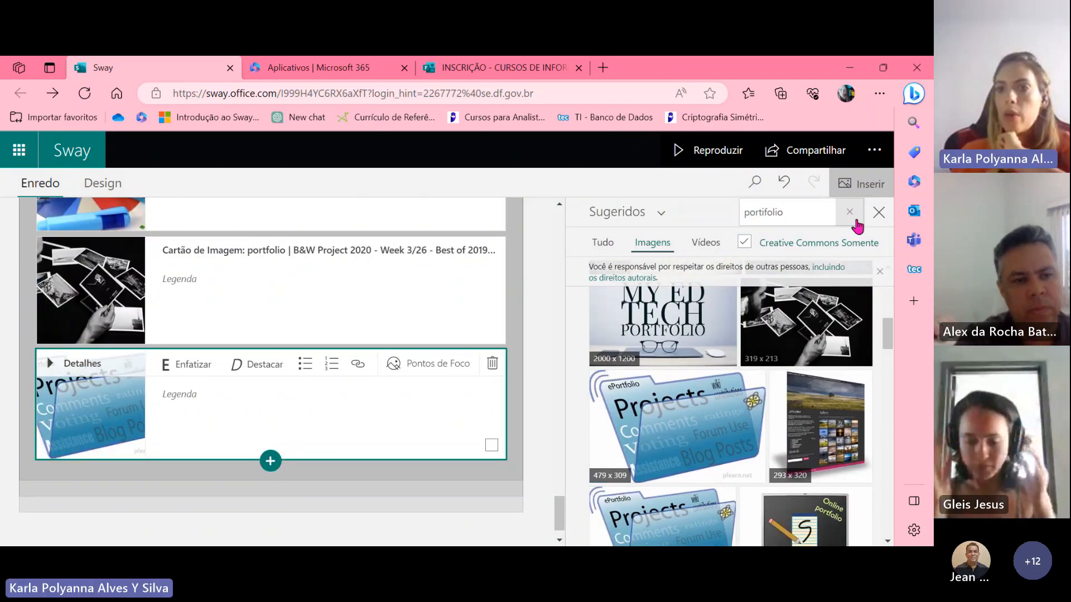
Play the Sway and step forward through all the images in the Sway section's slideshow
click(879, 212)
scroll(746, 499, up, 2)
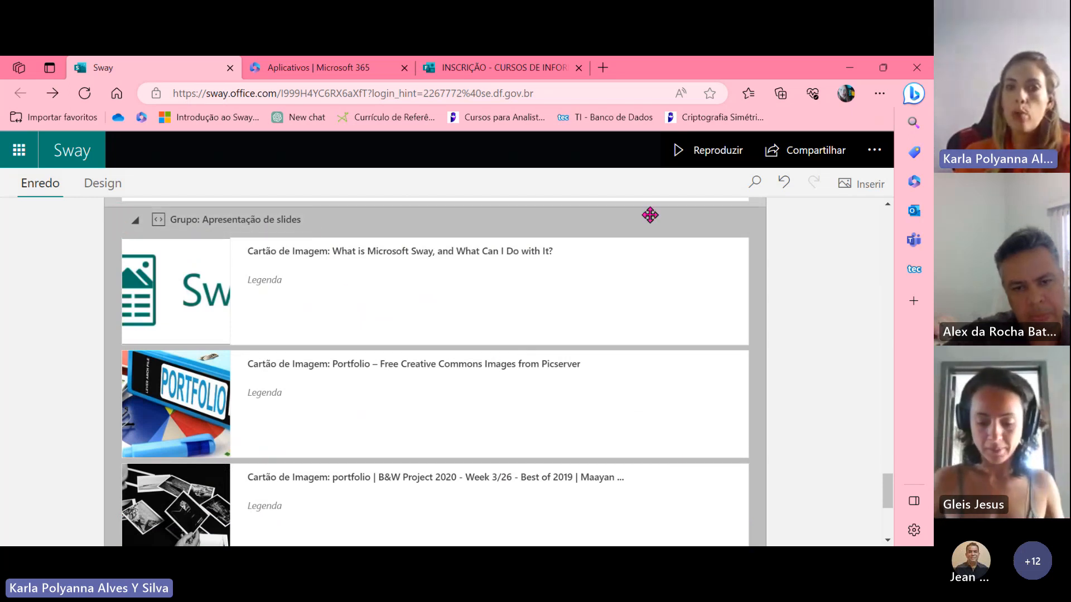
scroll(754, 456, down, 5)
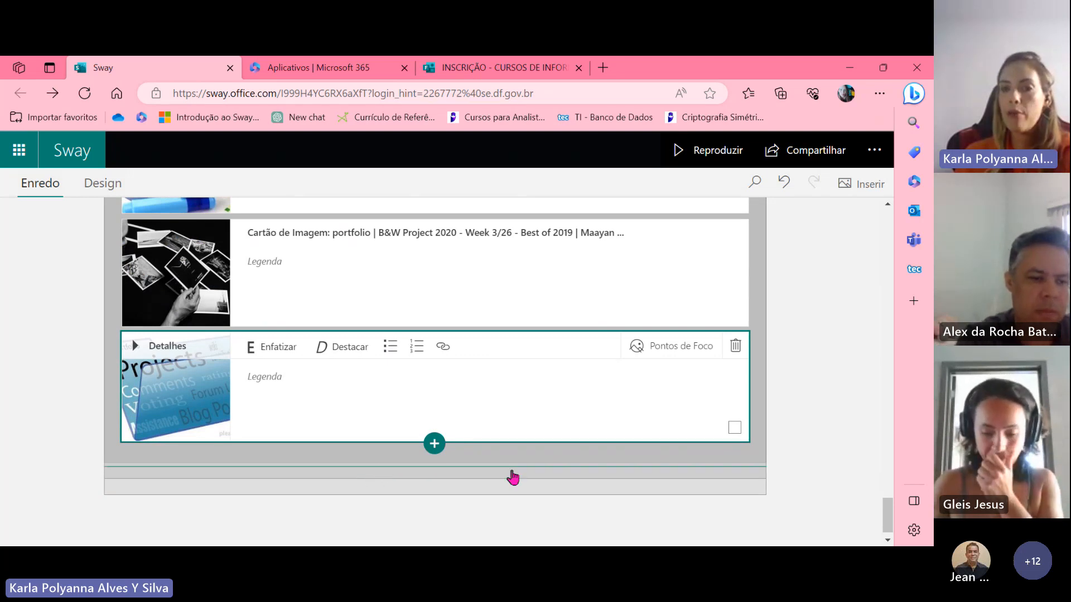
click(725, 148)
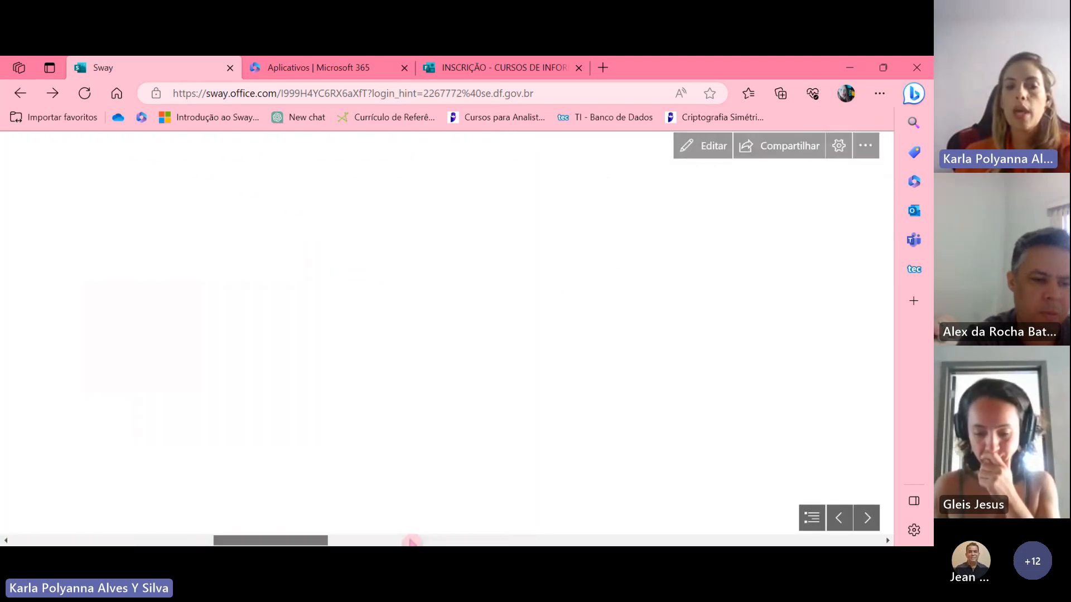
drag(411, 541, 799, 540)
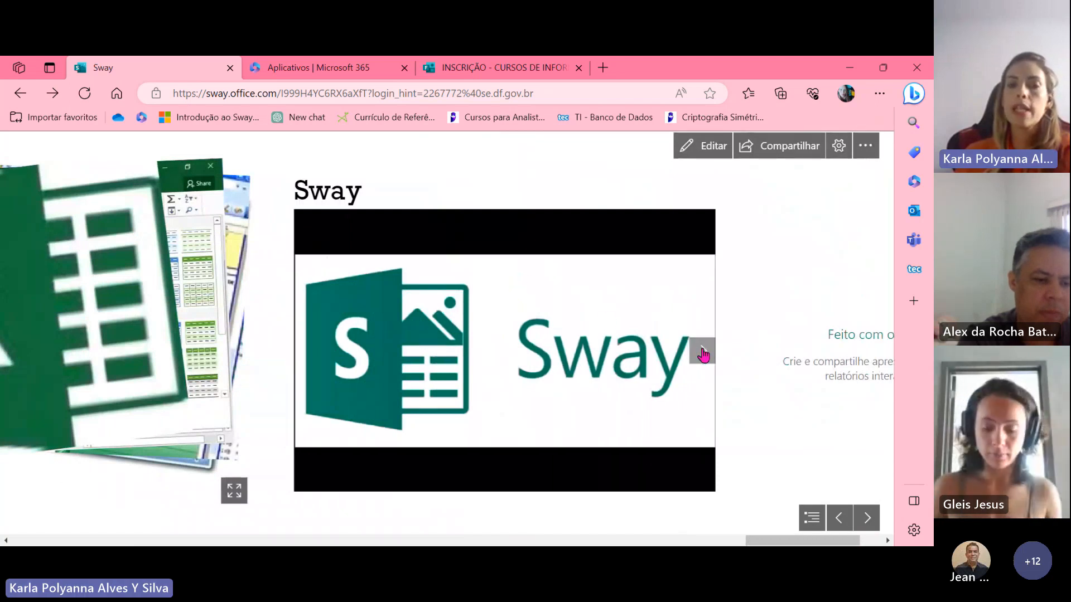
click(703, 352)
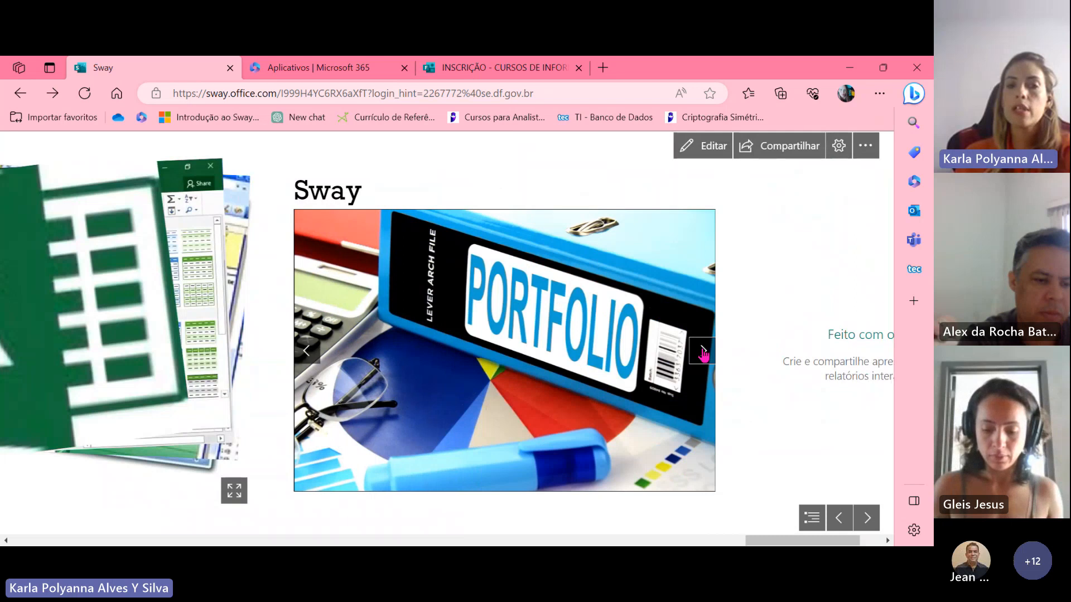
click(703, 352)
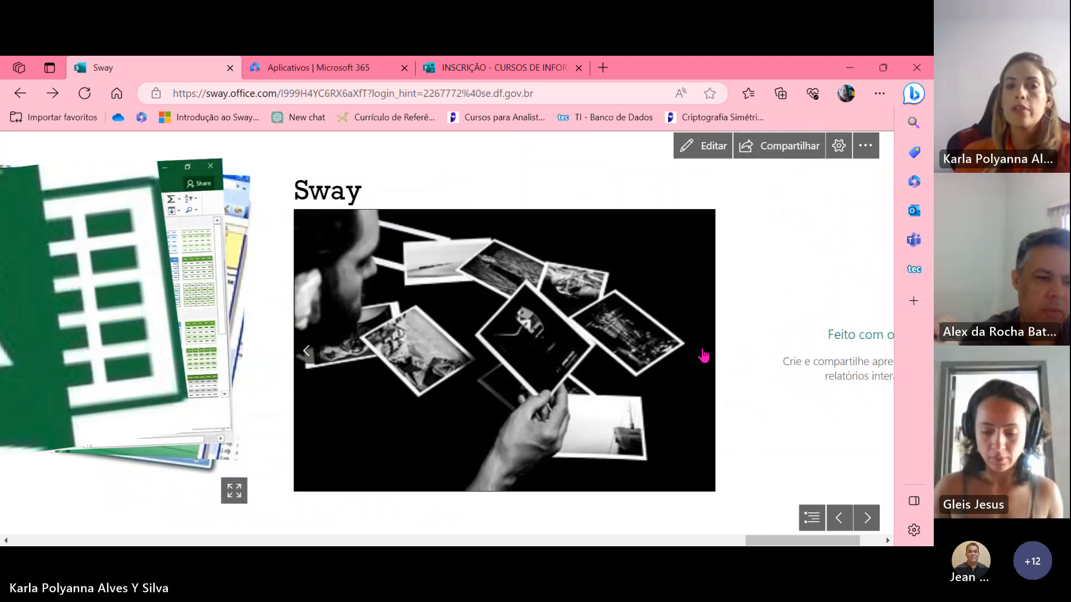
click(702, 353)
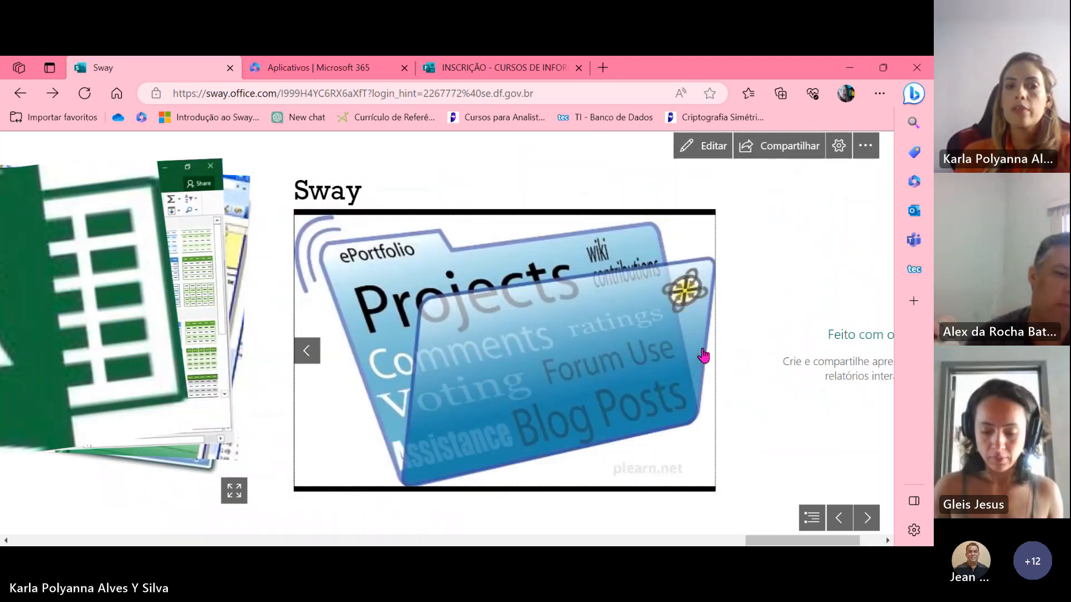
Go back to the Portfolio binder image, enlarge it, browse the enlarged slideshow images and close the enlarged view
click(306, 357)
click(306, 350)
click(491, 337)
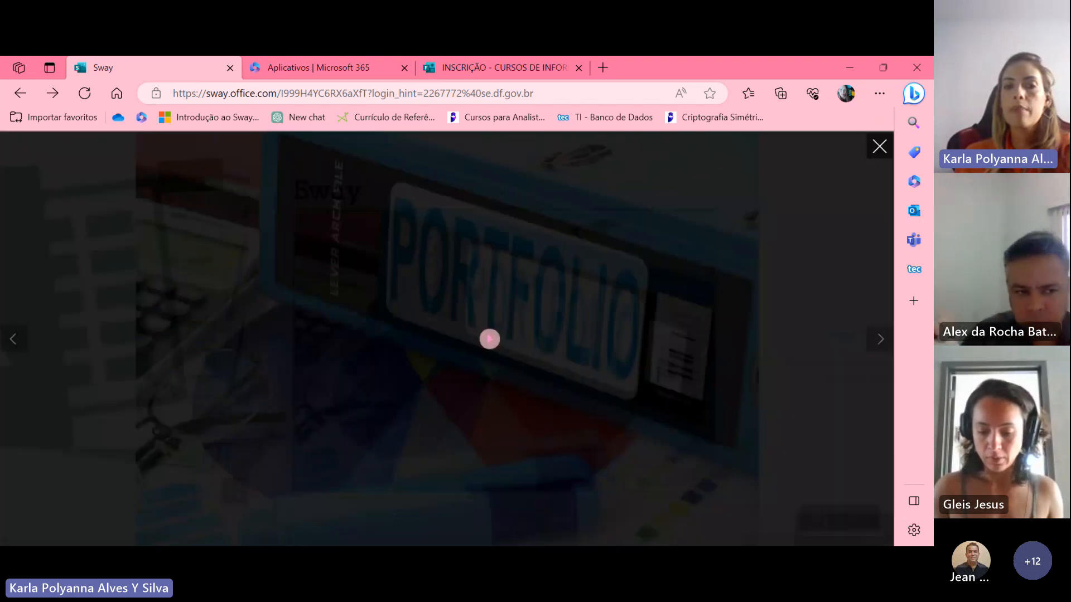
click(868, 351)
click(868, 351)
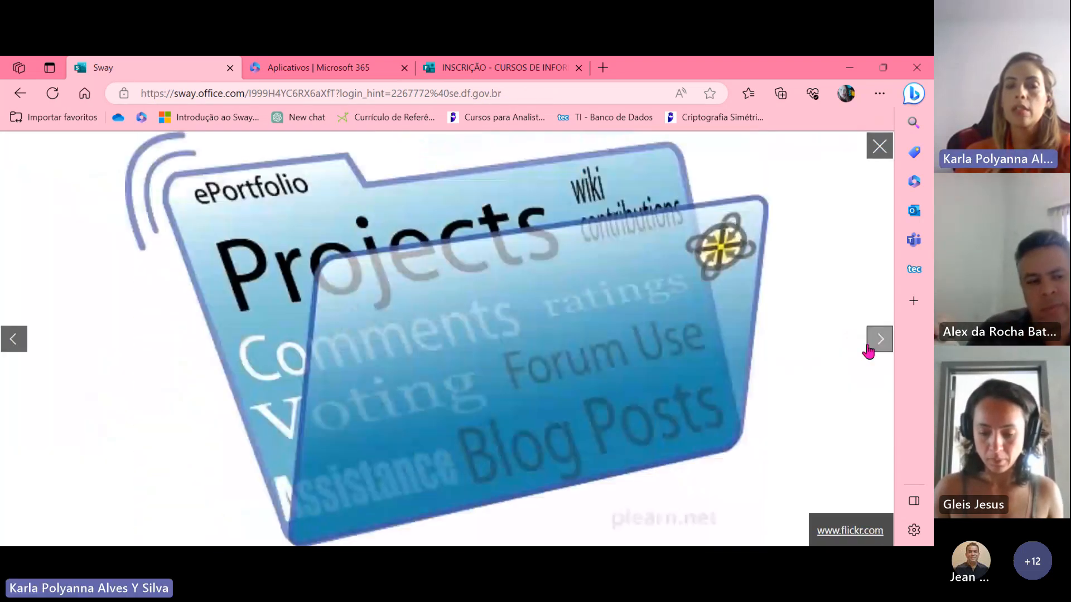
click(869, 351)
click(880, 146)
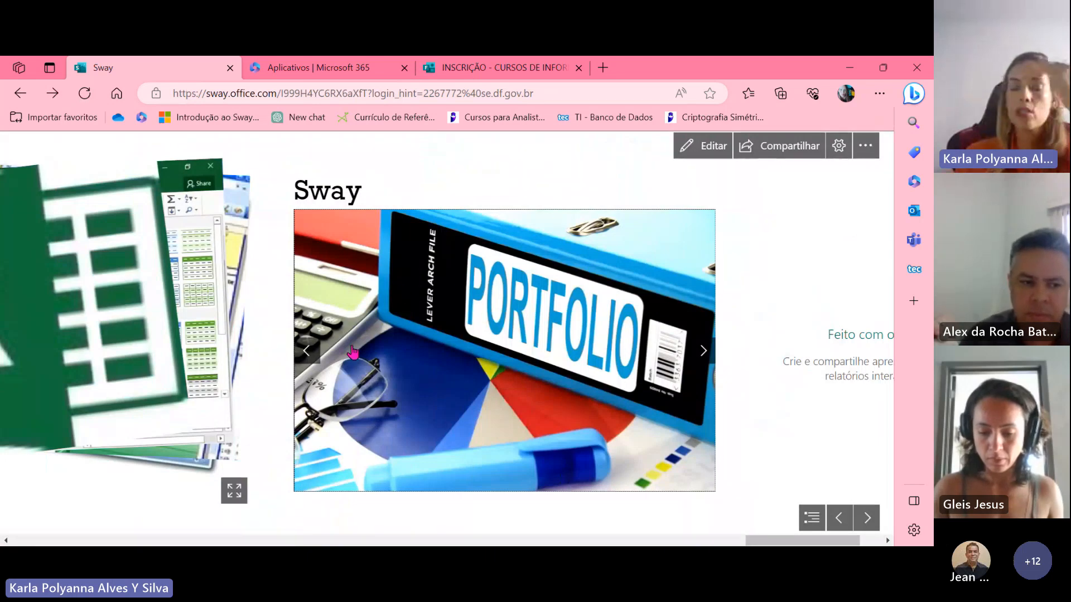
Use the navigation overview to visit the Microsoft 365 home and Excel sections, then return to editing the Sway
click(812, 519)
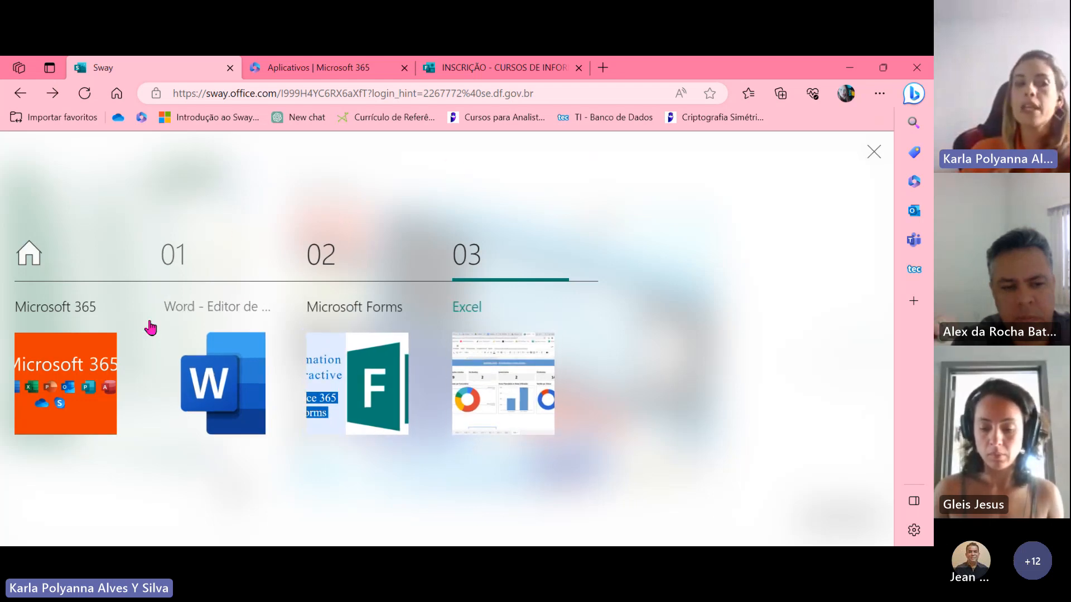
click(32, 253)
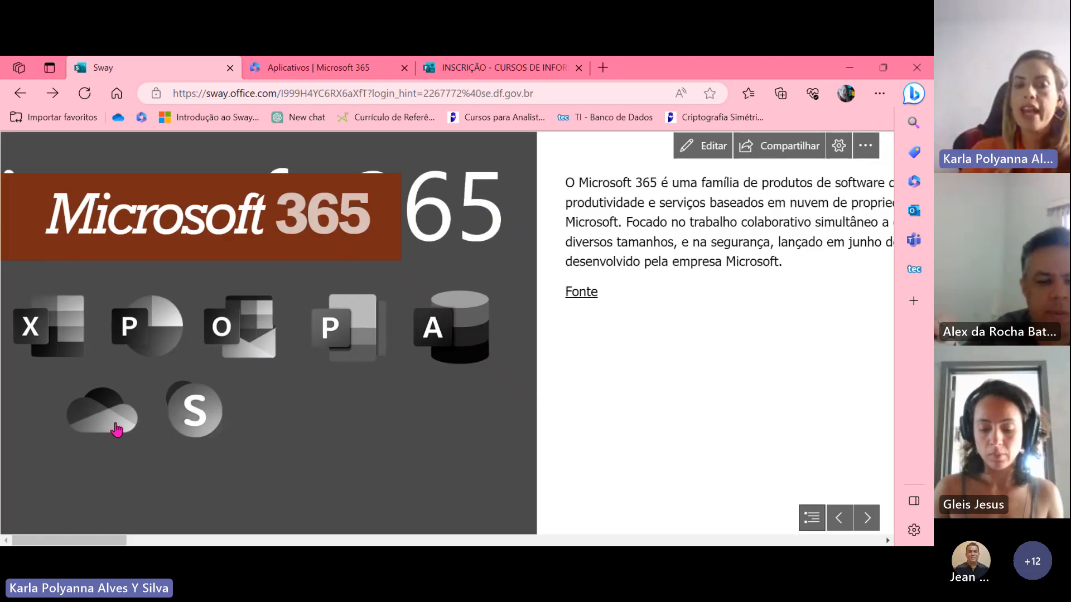
click(811, 518)
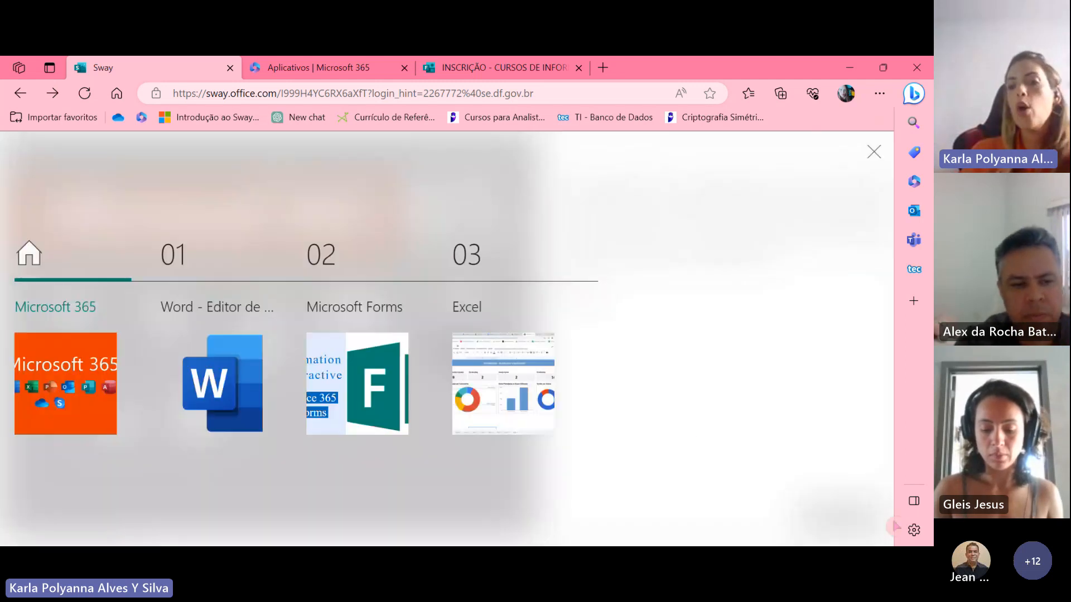
click(480, 415)
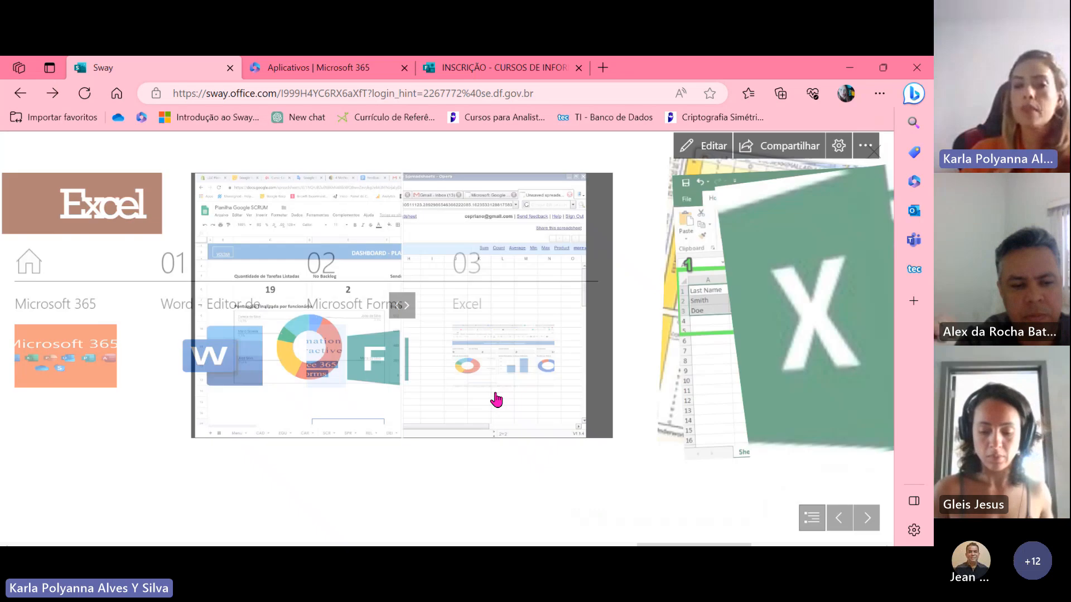
click(812, 517)
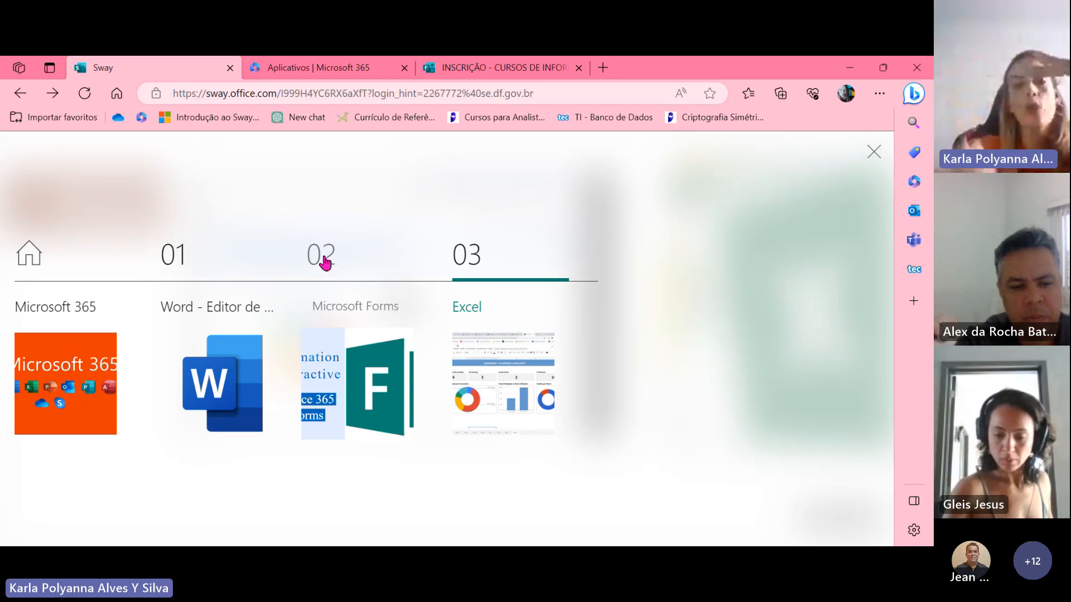
click(874, 151)
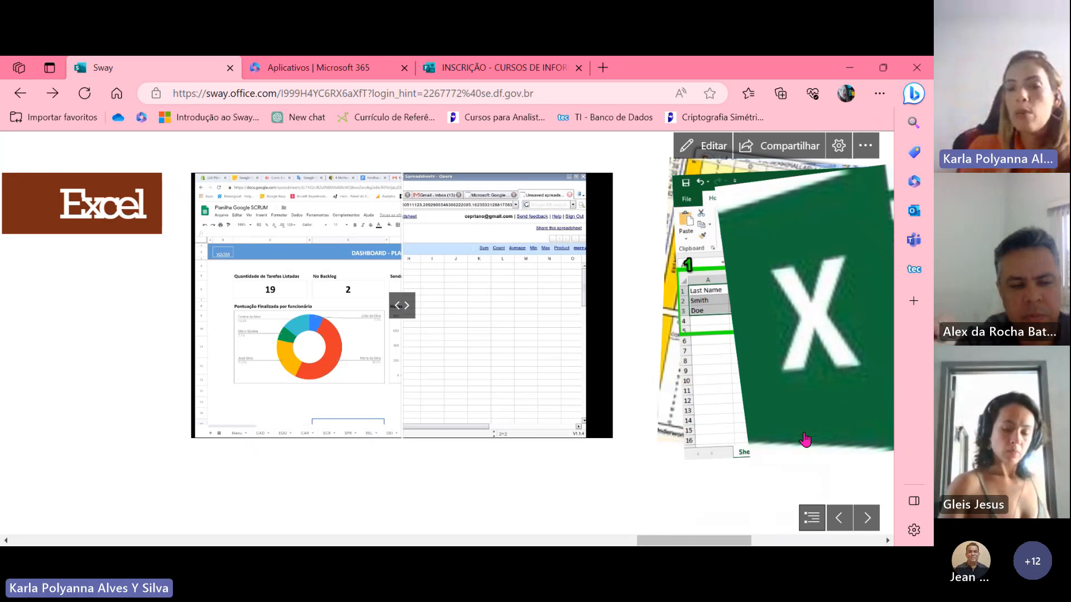
click(692, 146)
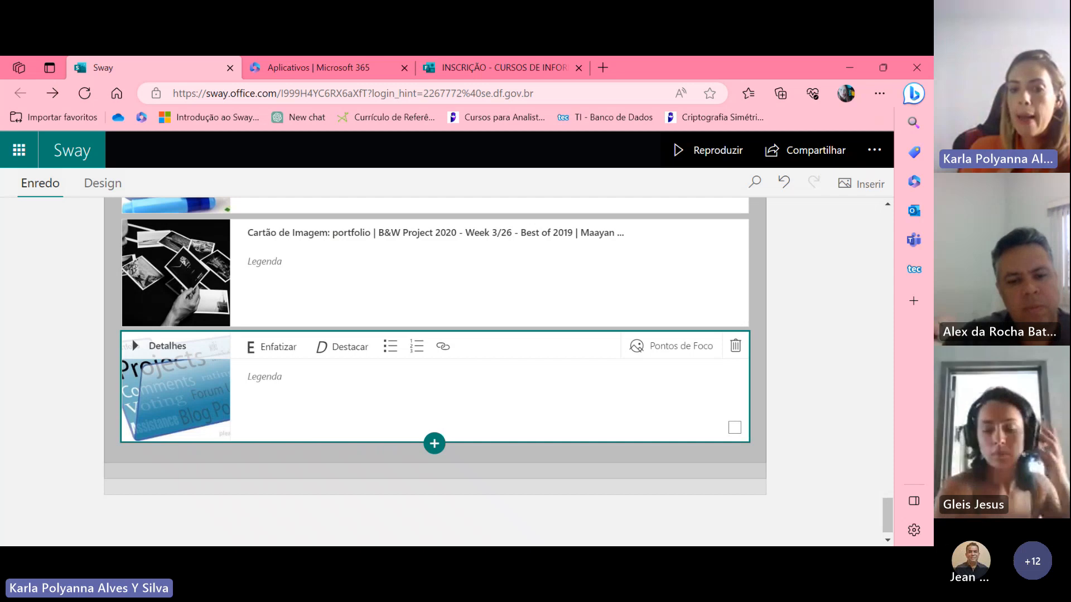
Apply the red-banner style with the white patterned background to the Sway and check it on the Microsoft 365 title card
click(688, 452)
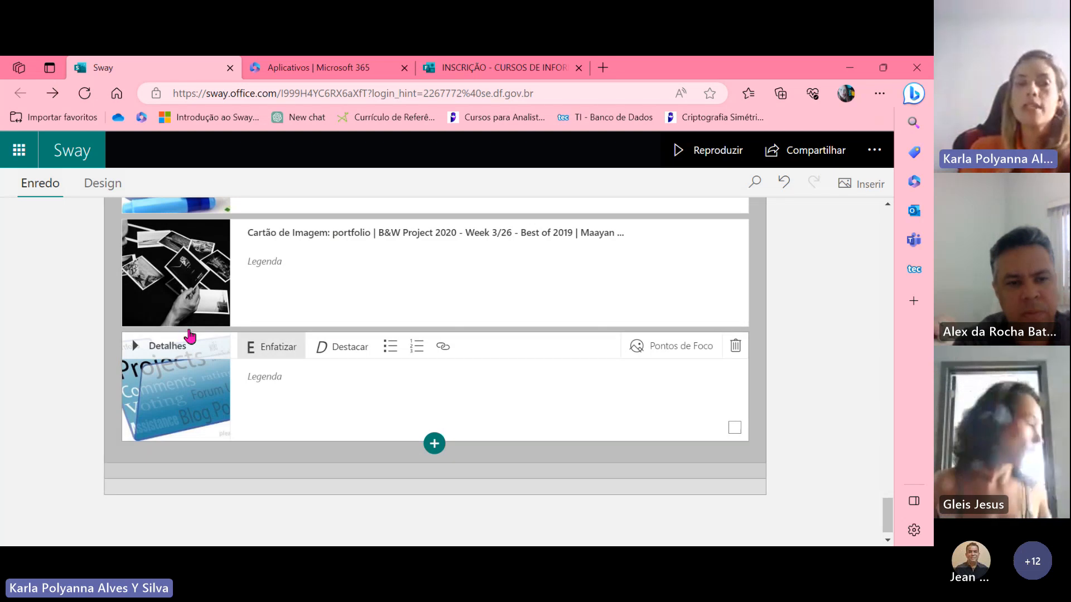
click(106, 183)
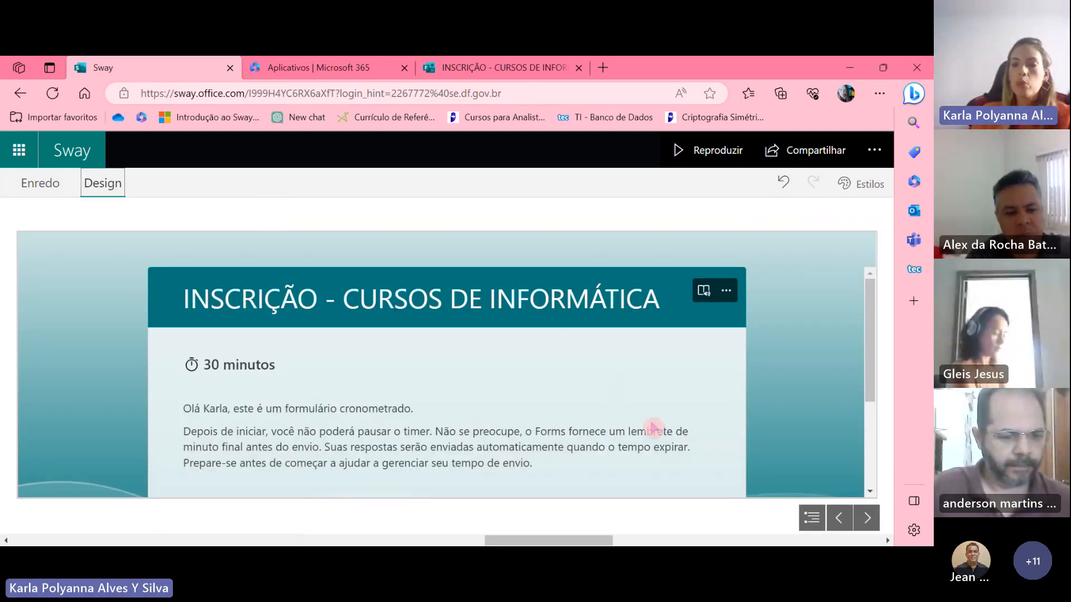
click(847, 183)
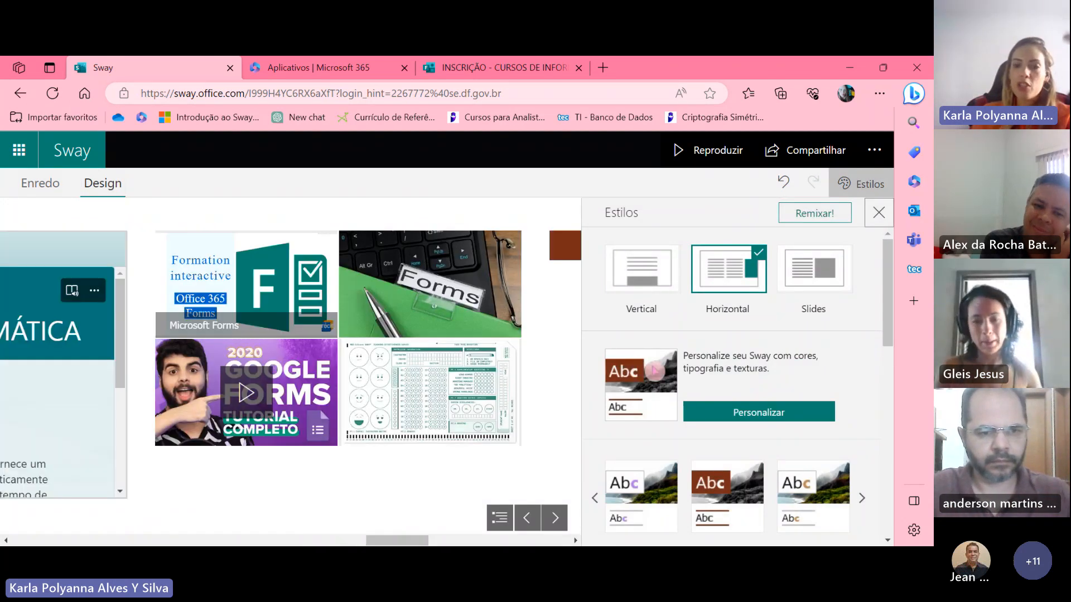
scroll(814, 411, down, 1)
scroll(814, 412, down, 5)
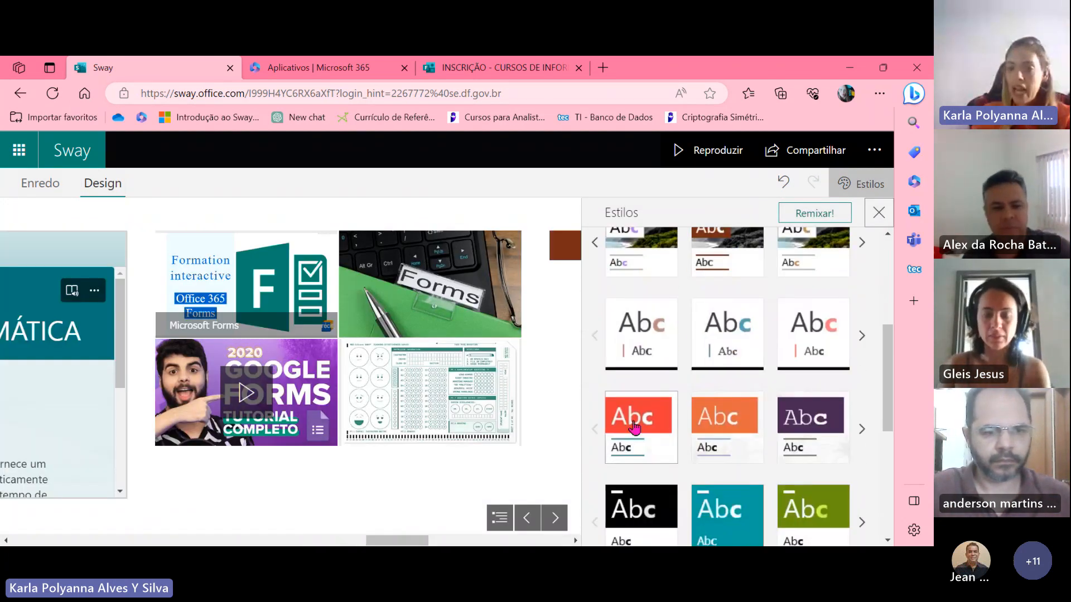
click(713, 444)
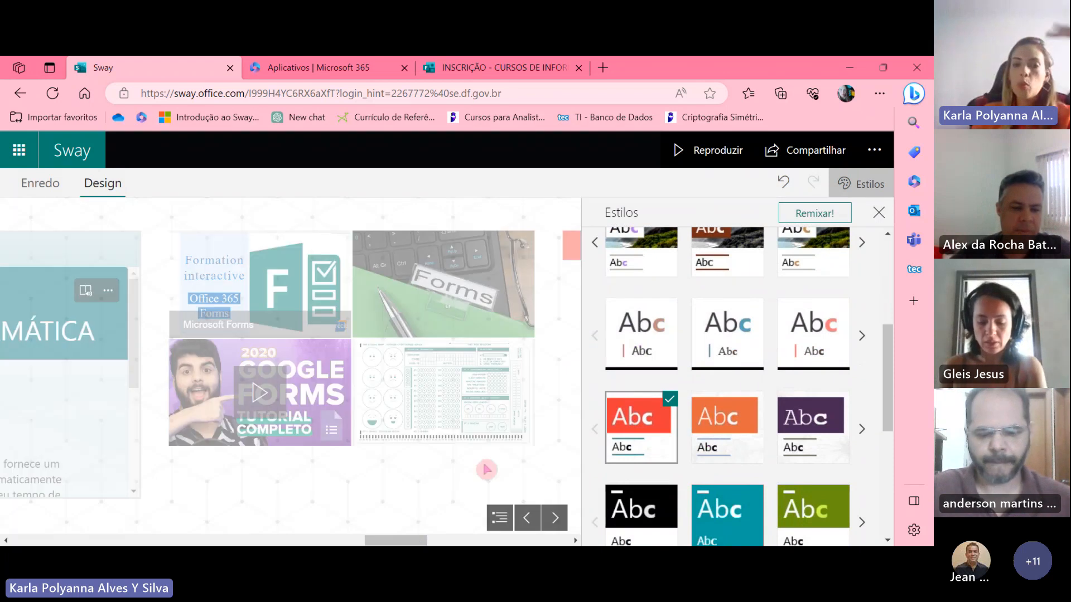
drag(404, 540, 53, 541)
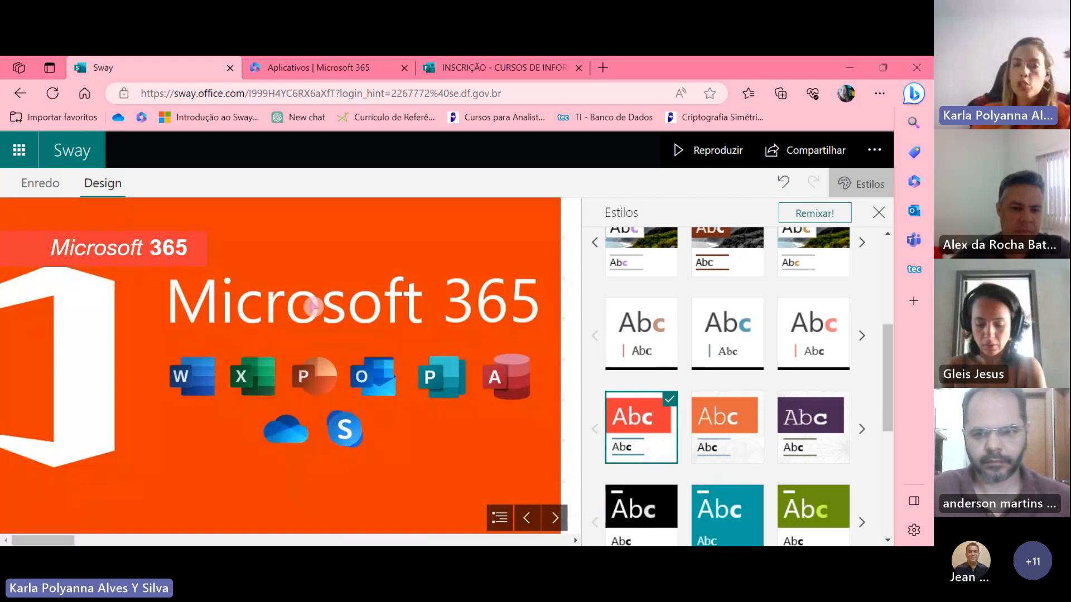
click(878, 213)
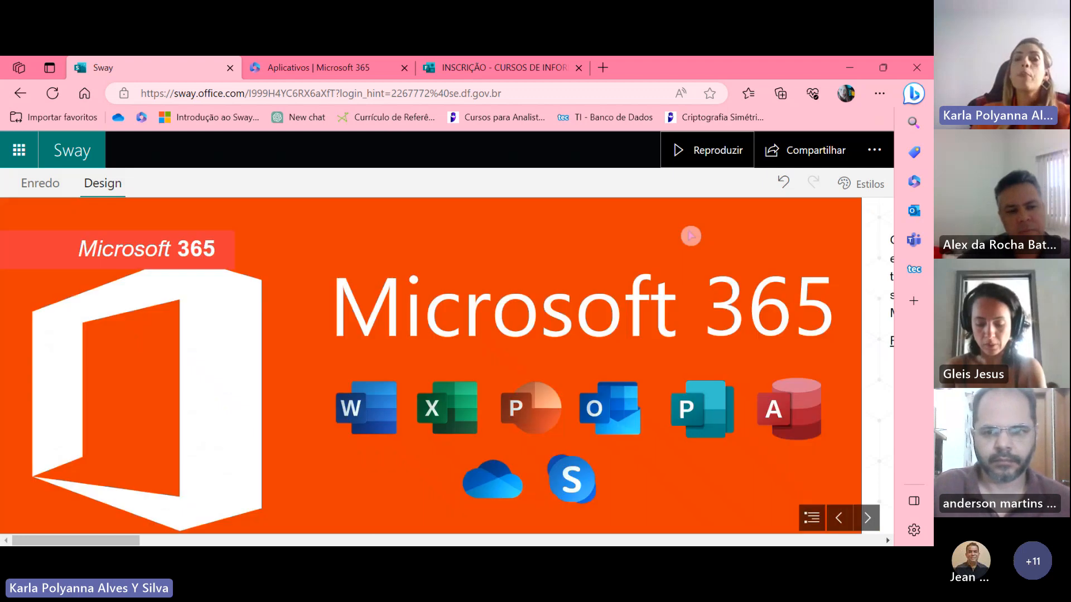
Share the Sway with anyone who has a link and copy its visual link thumbnail
click(800, 155)
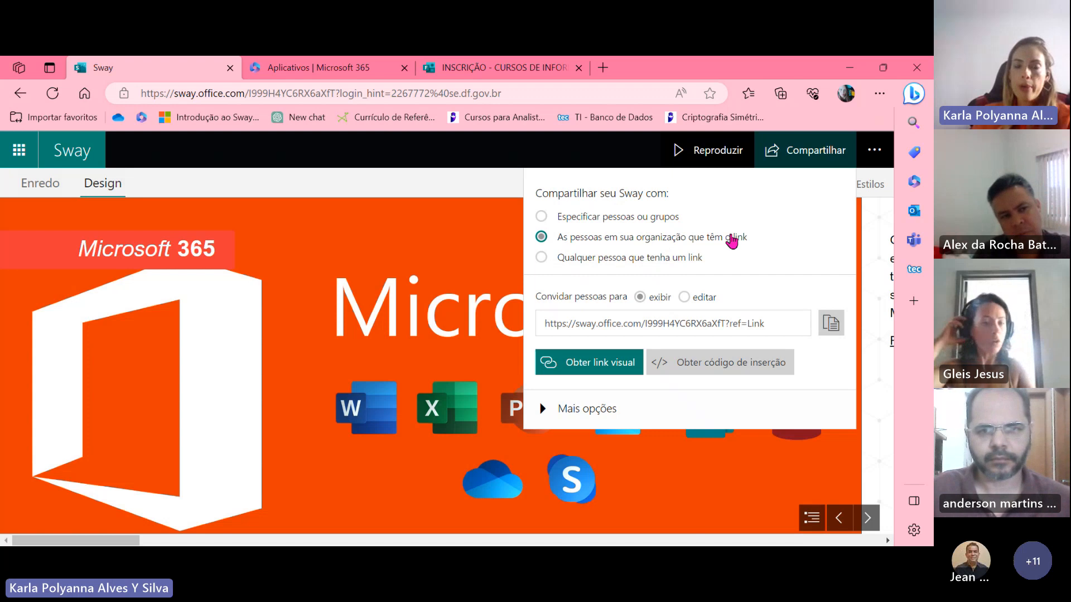
click(573, 260)
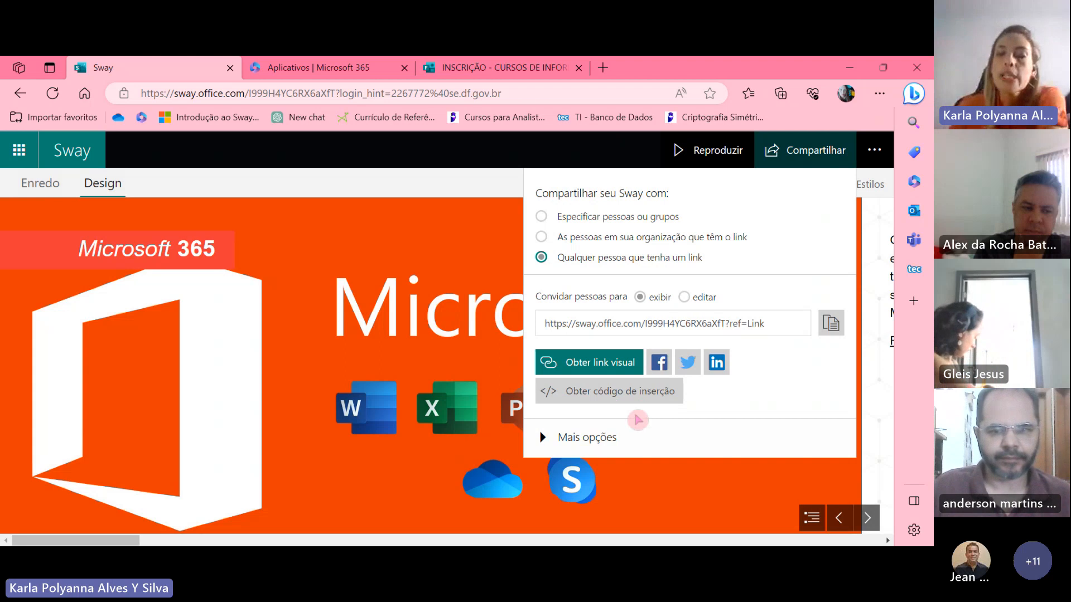
click(609, 366)
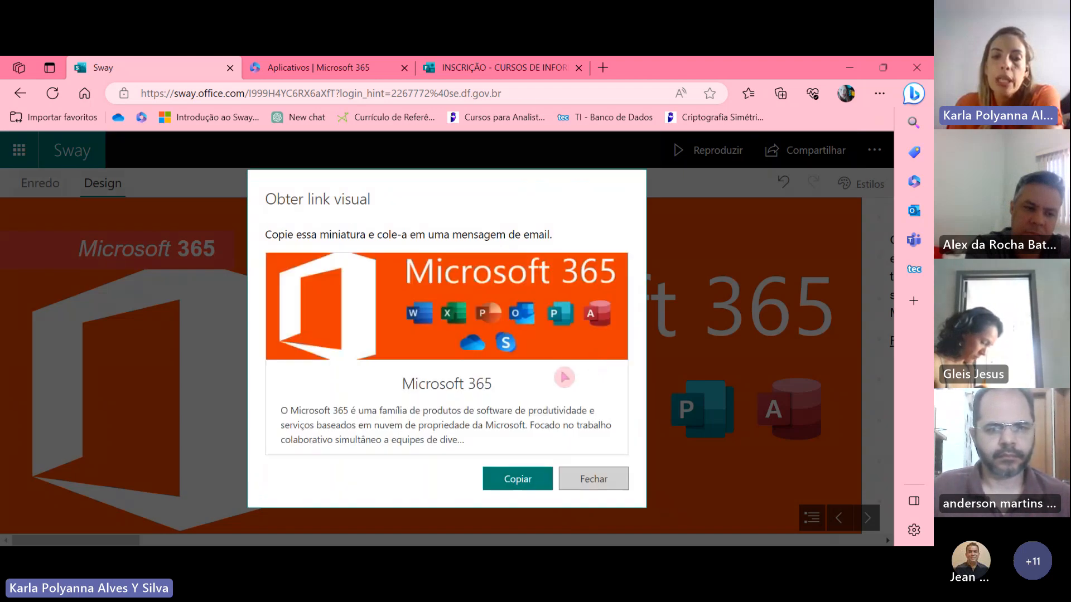
click(520, 482)
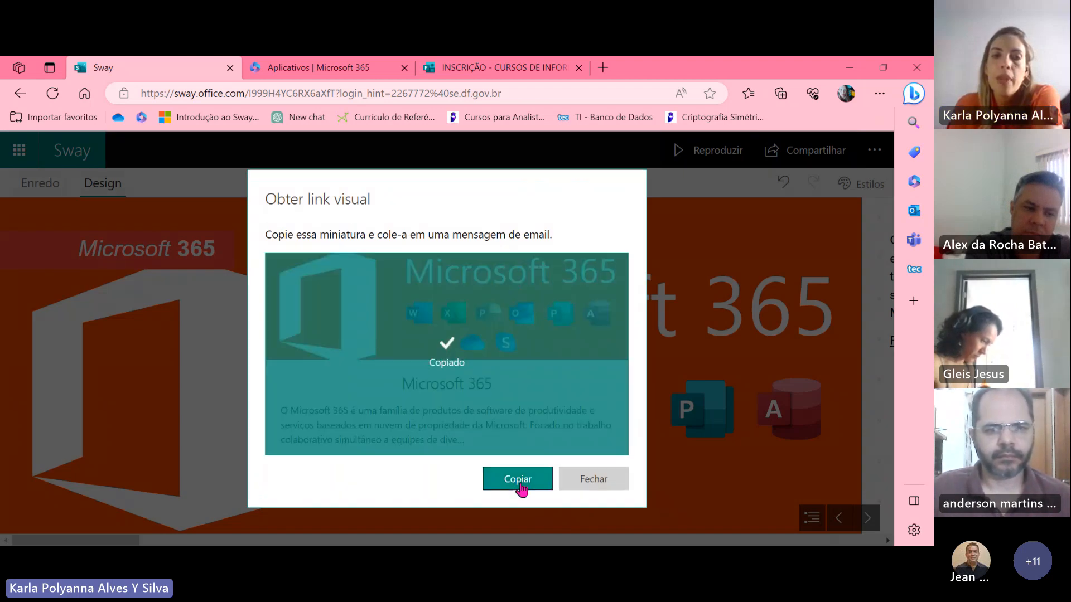
Try to open the copied visual link in a new browser tab, copy it again, and close the visual link dialog
click(604, 70)
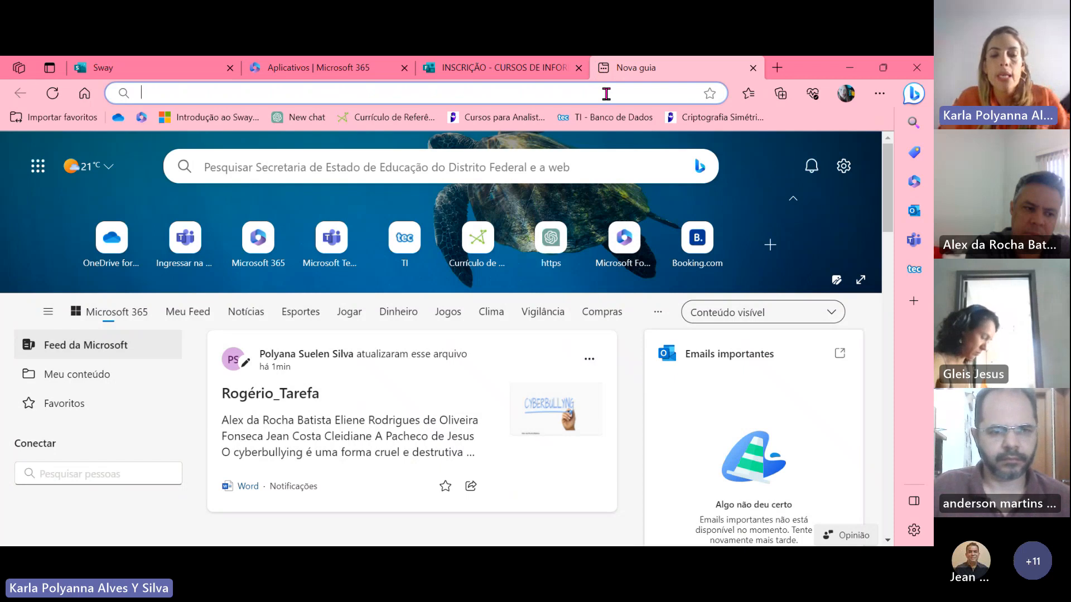
key(ctrl+v)
key(Return)
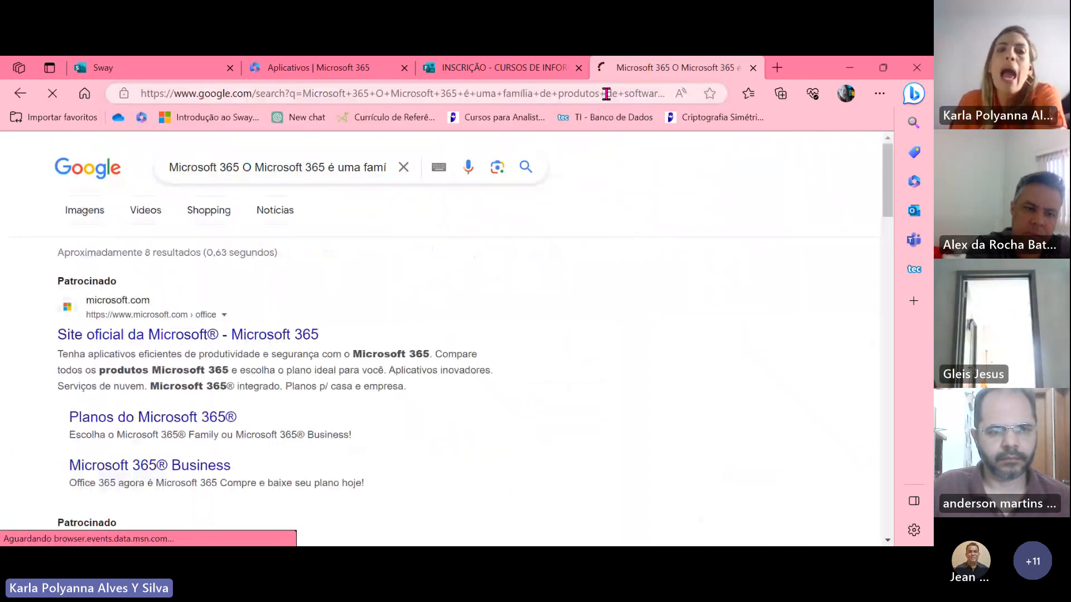
click(156, 68)
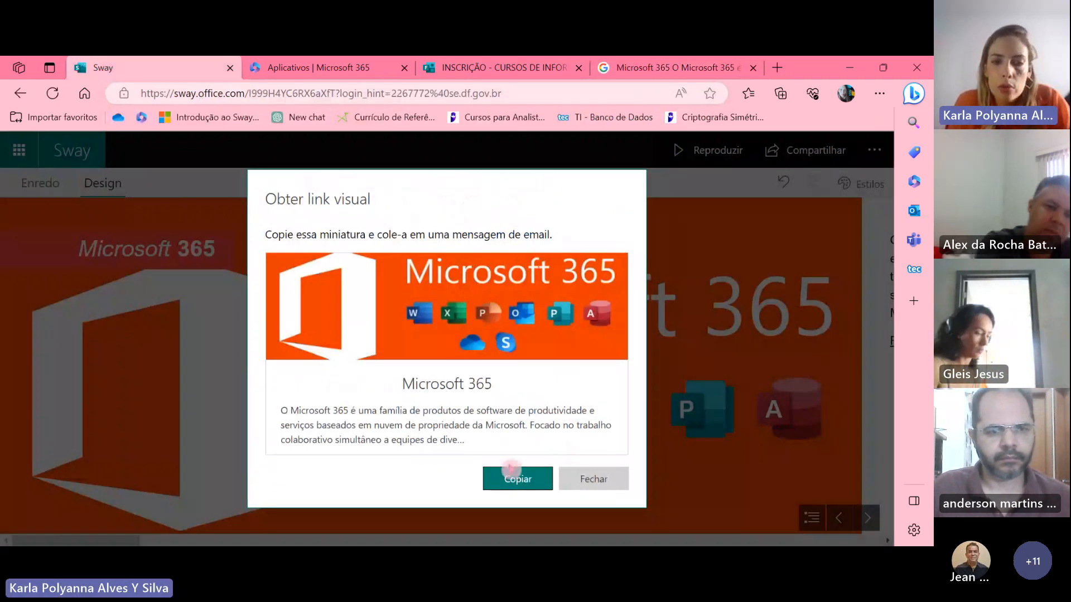
click(510, 470)
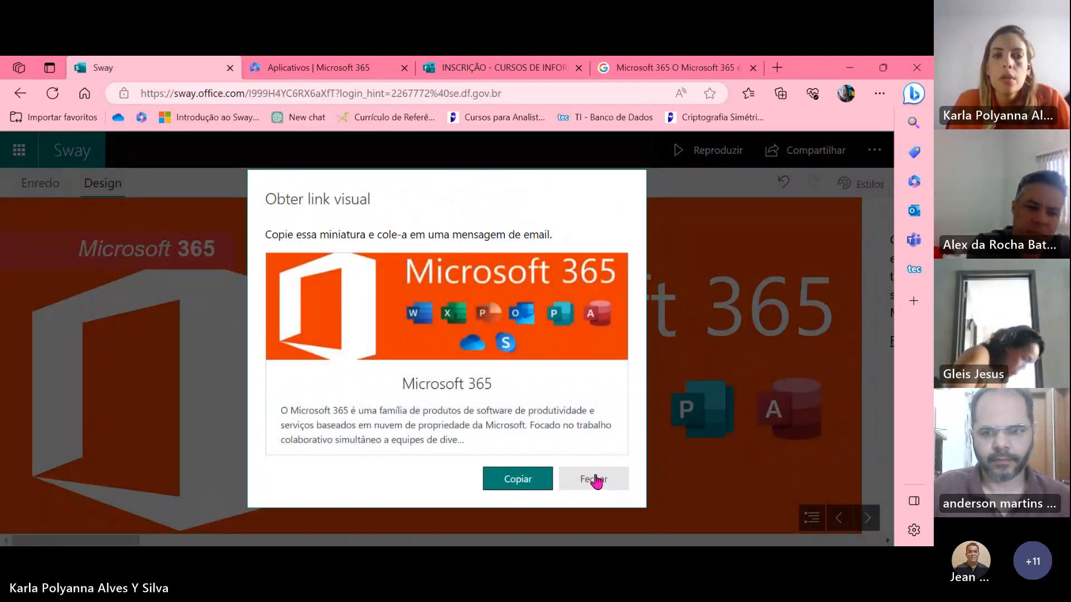
click(593, 479)
Copy the Sway's view link for anyone with a link, open it in the Google results browser tab, and look through the storyline
click(789, 156)
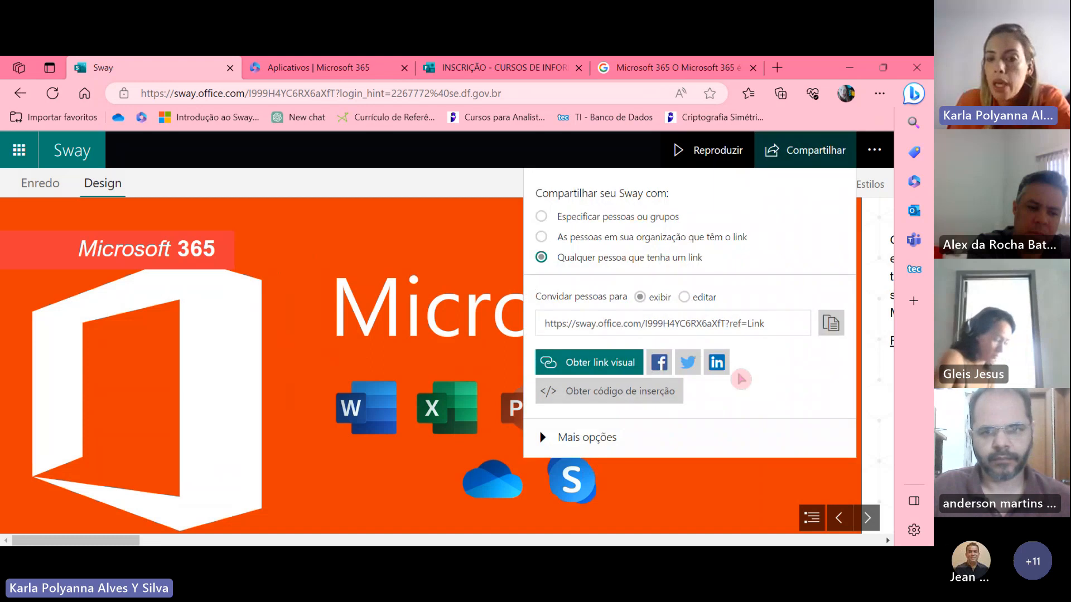
click(748, 323)
click(829, 327)
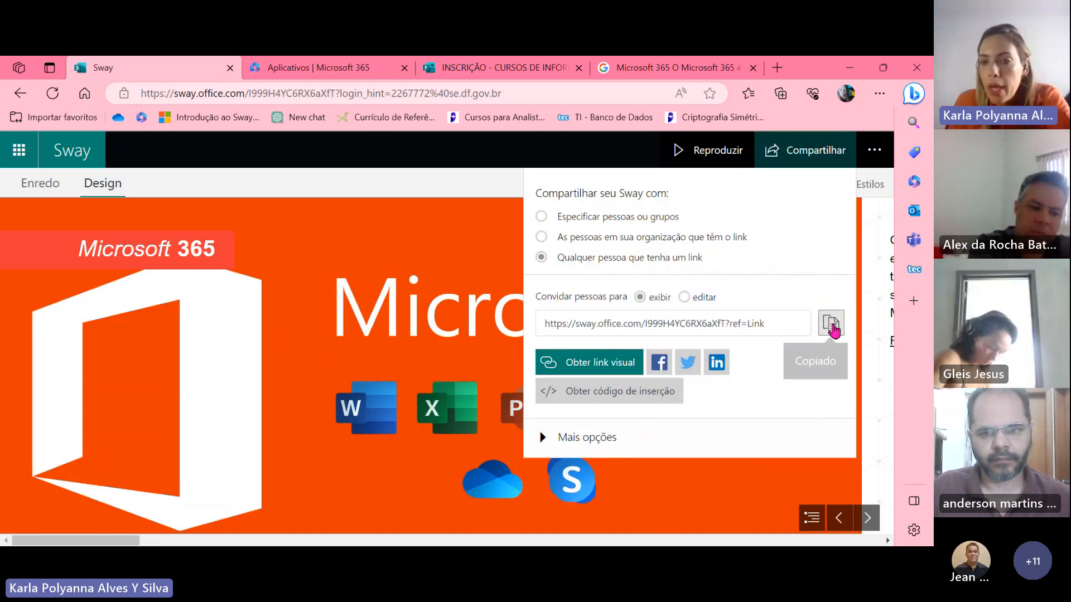
click(612, 68)
click(613, 93)
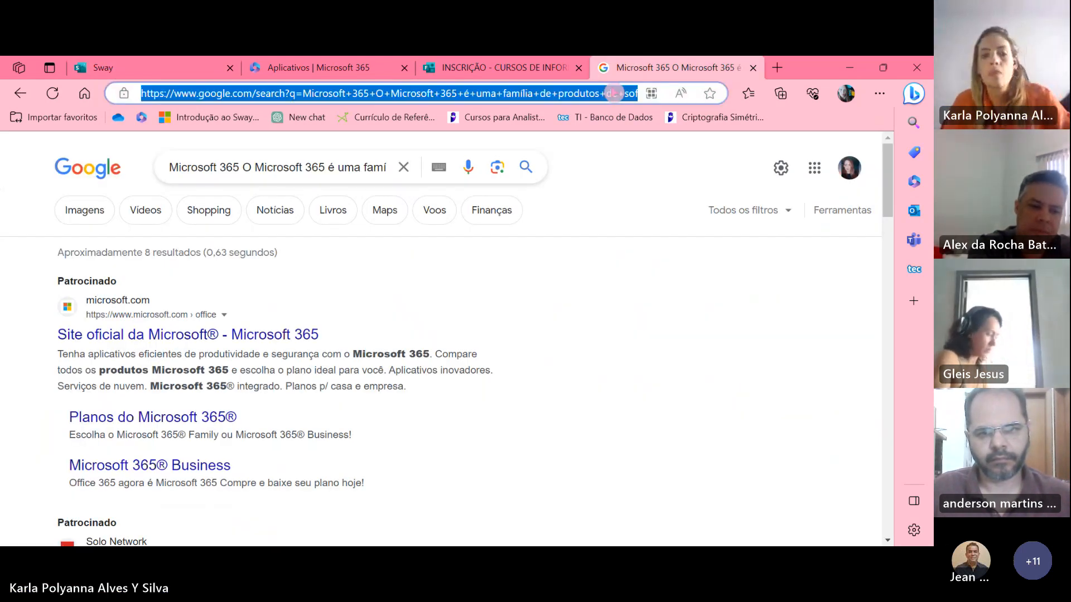
key(ctrl+v)
key(Return)
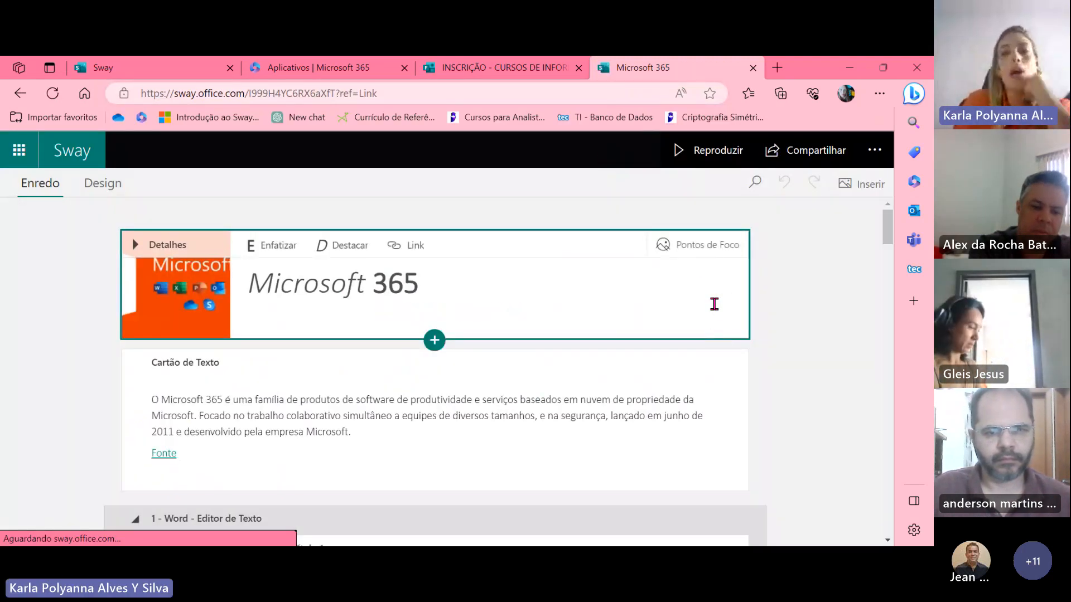
scroll(711, 306, down, 1)
scroll(788, 248, down, 3)
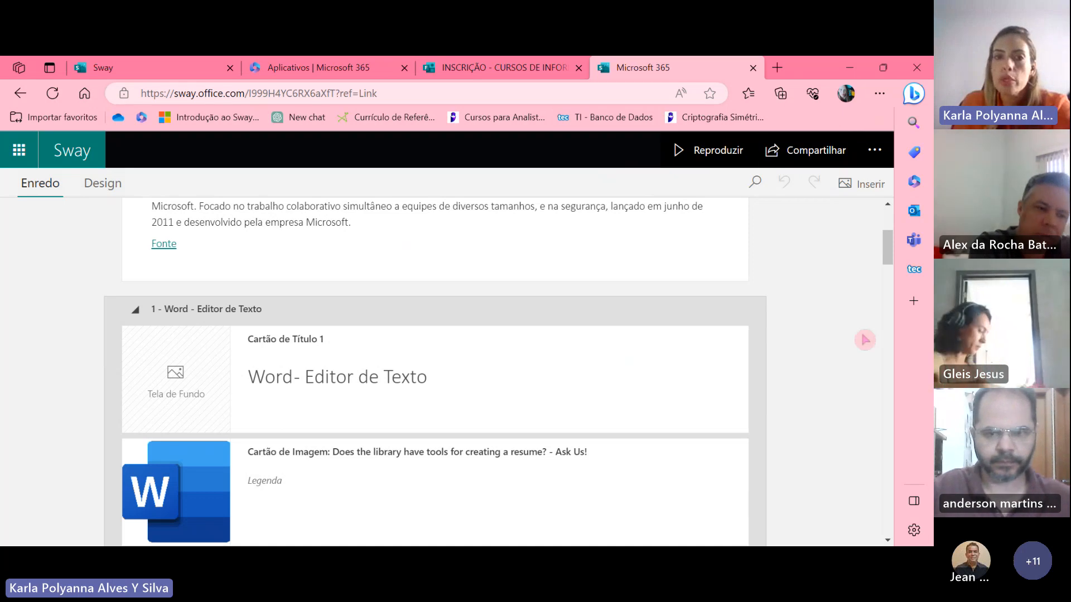
Close the tab with the opened link, switch the Sway's invitation from view to edit, and close the sharing options
click(753, 67)
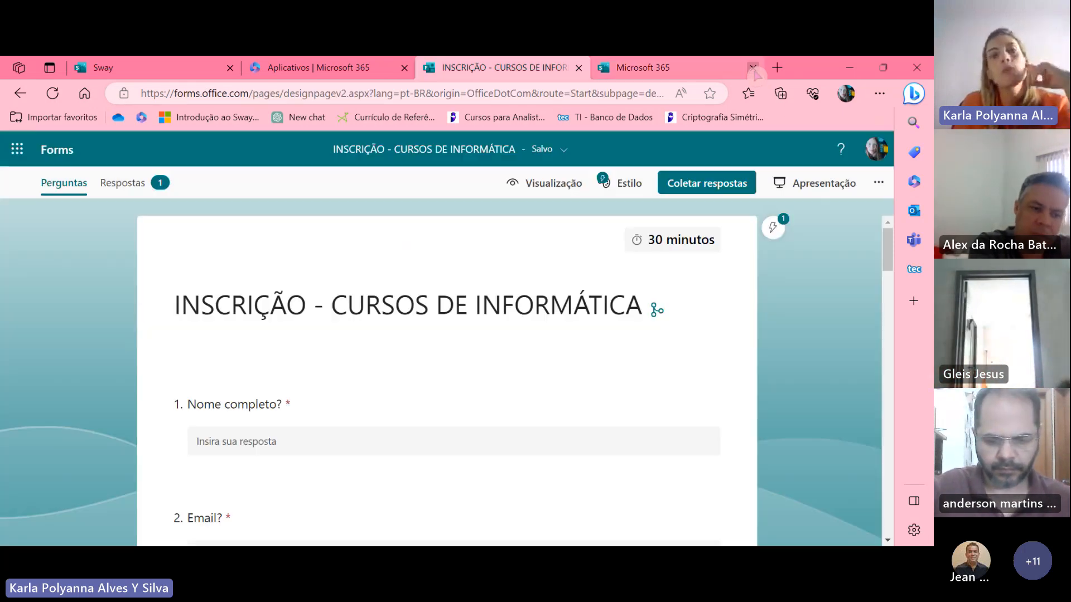
click(103, 68)
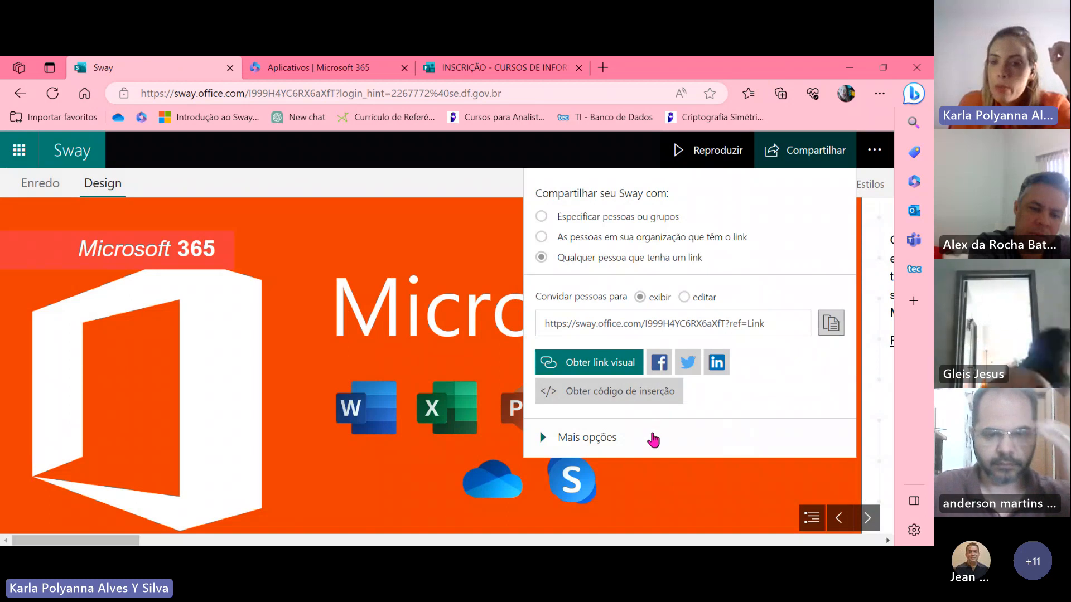
click(687, 300)
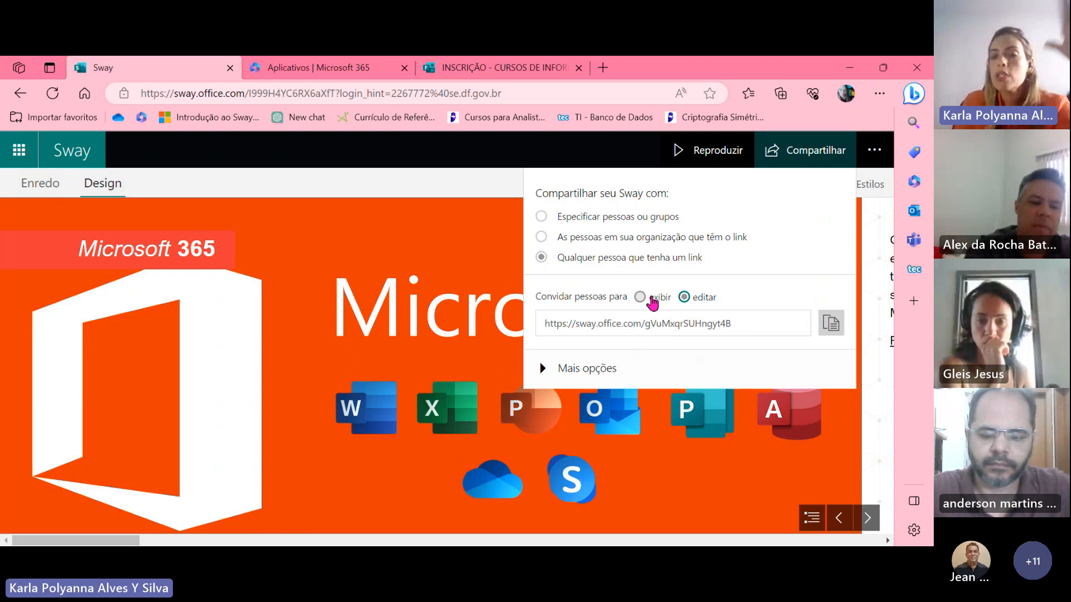
click(313, 187)
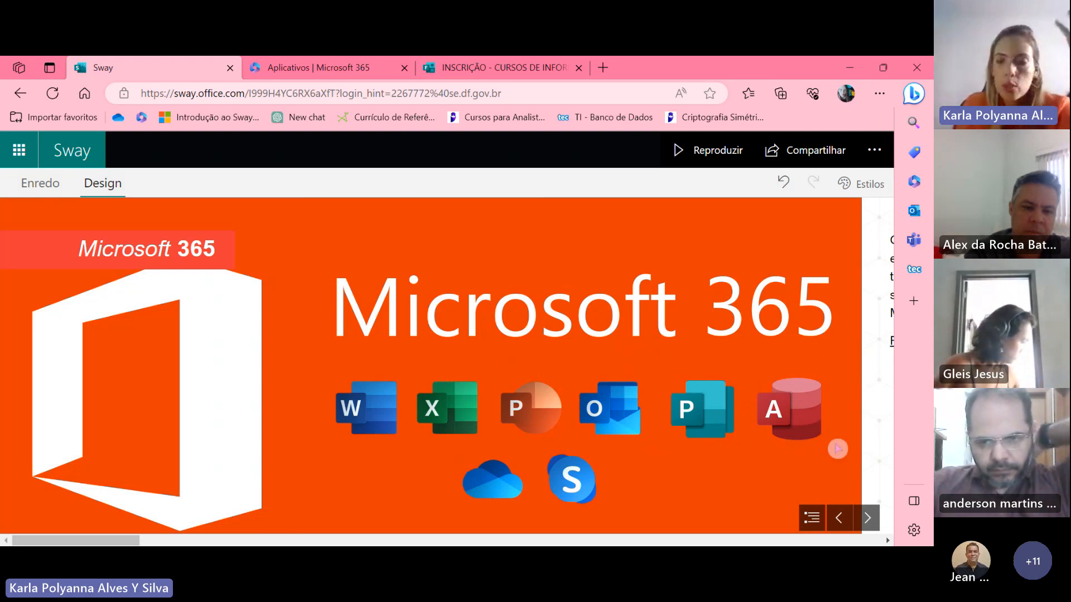
Browse the designed Sway from the title card through to its final Sway section, and return to the storyline's portfolio image cards
scroll(837, 448, down, 5)
scroll(837, 448, down, 15)
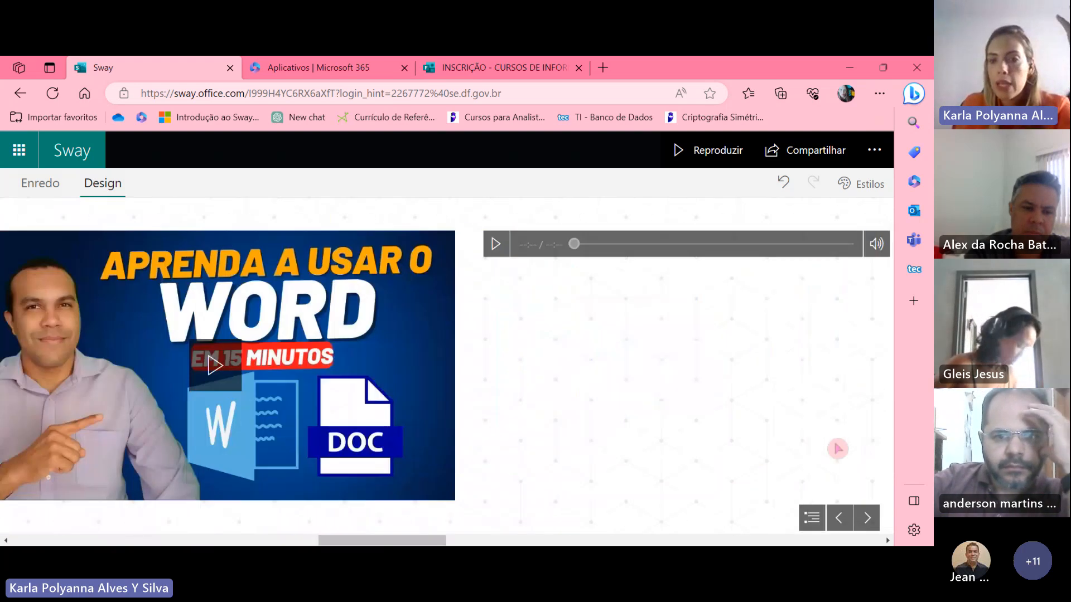
scroll(835, 447, down, 8)
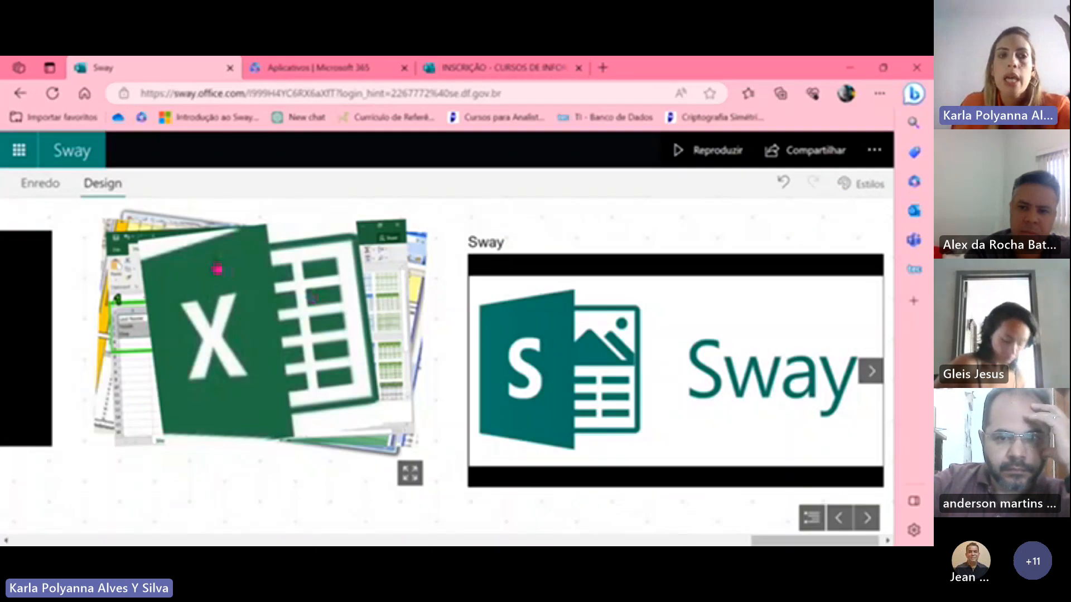
click(46, 187)
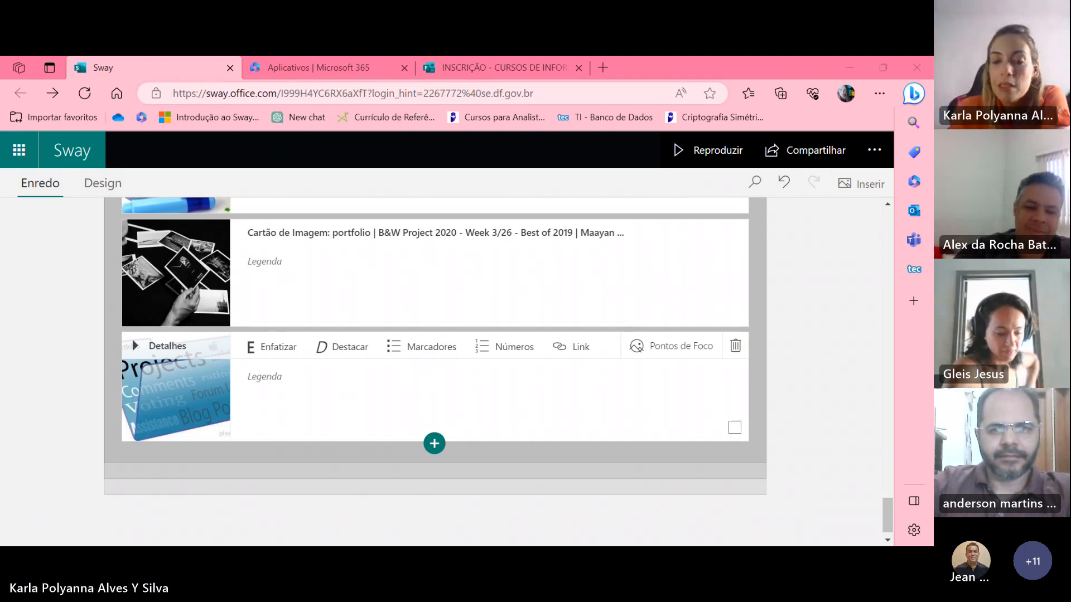
scroll(323, 485, up, 2)
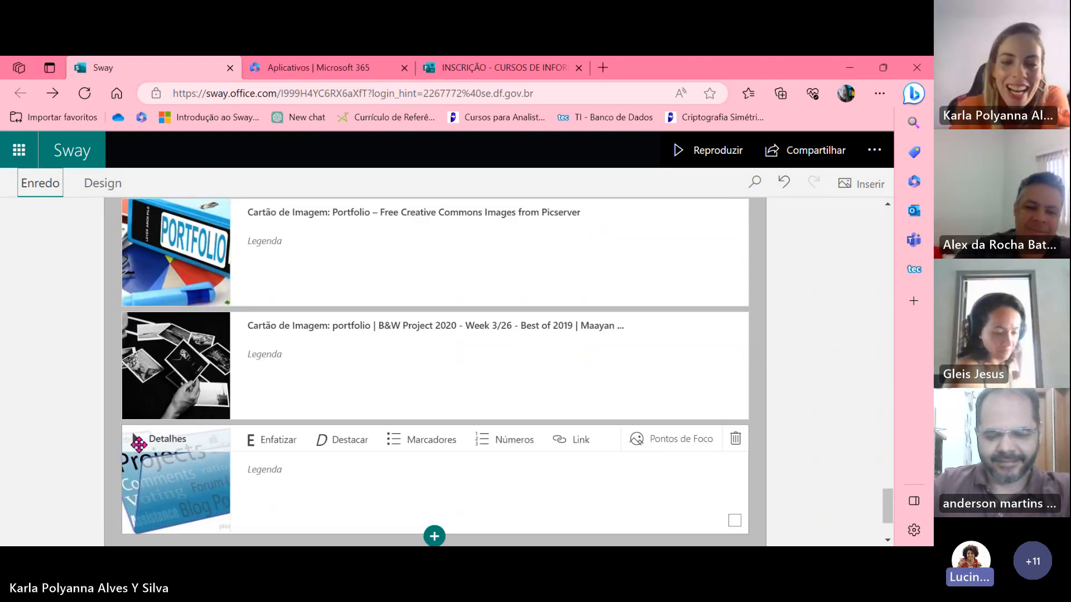
scroll(138, 444, up, 1)
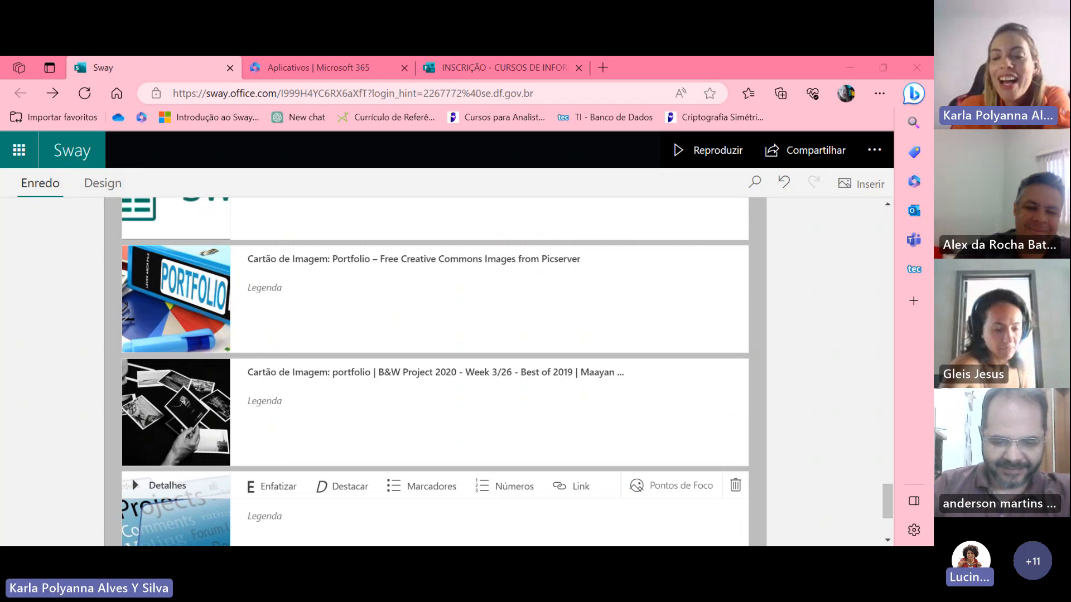